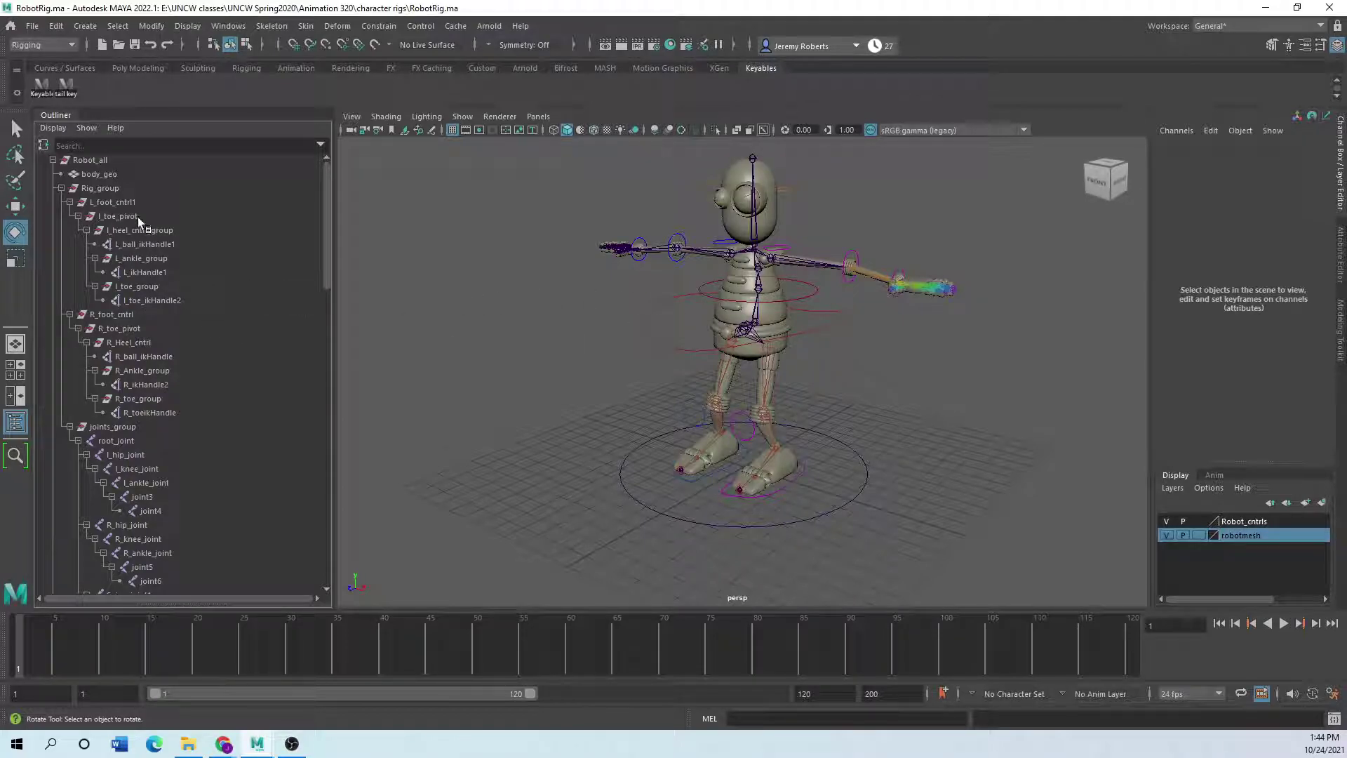
Look through the rig hierarchy in the Outliner, from the foot groups down to World_Cntrl, and at the rigged robot.
scroll(122, 411, down, 15)
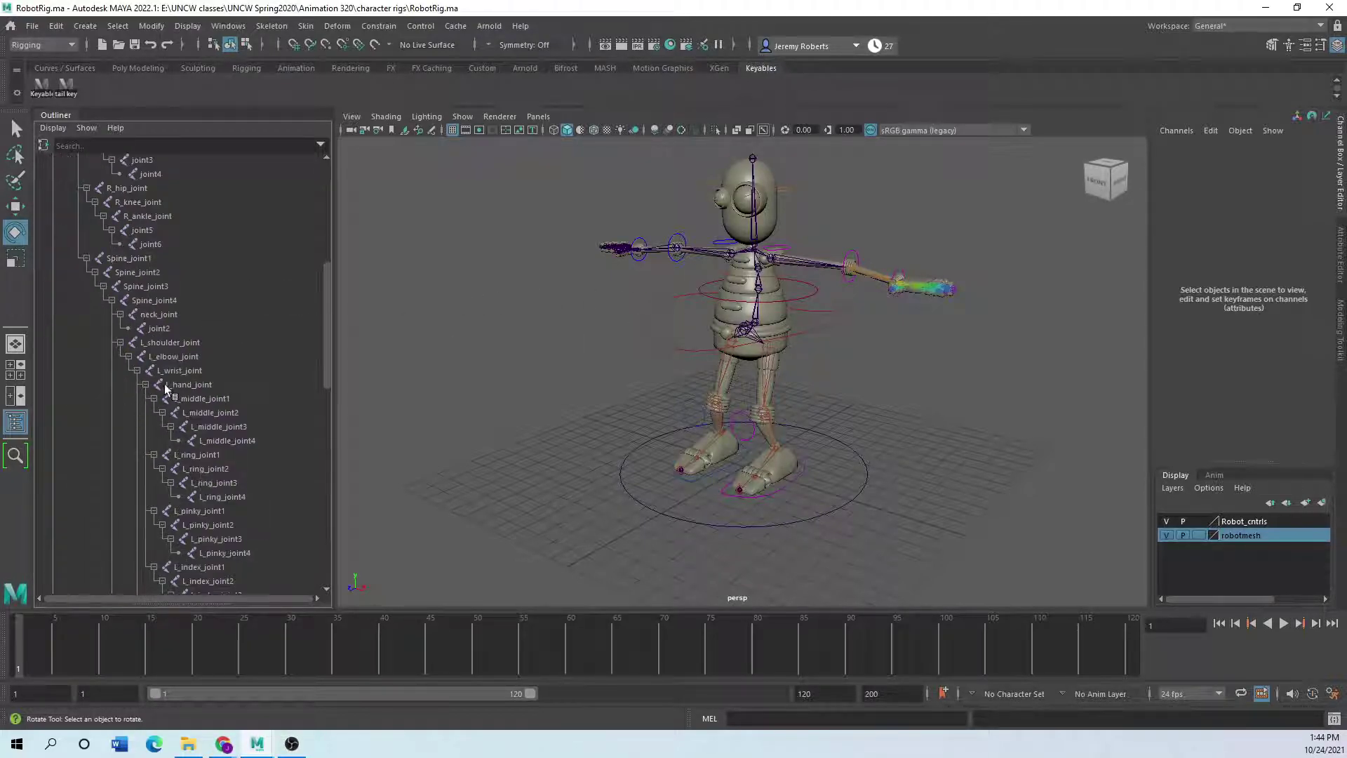
scroll(488, 415, up, 3)
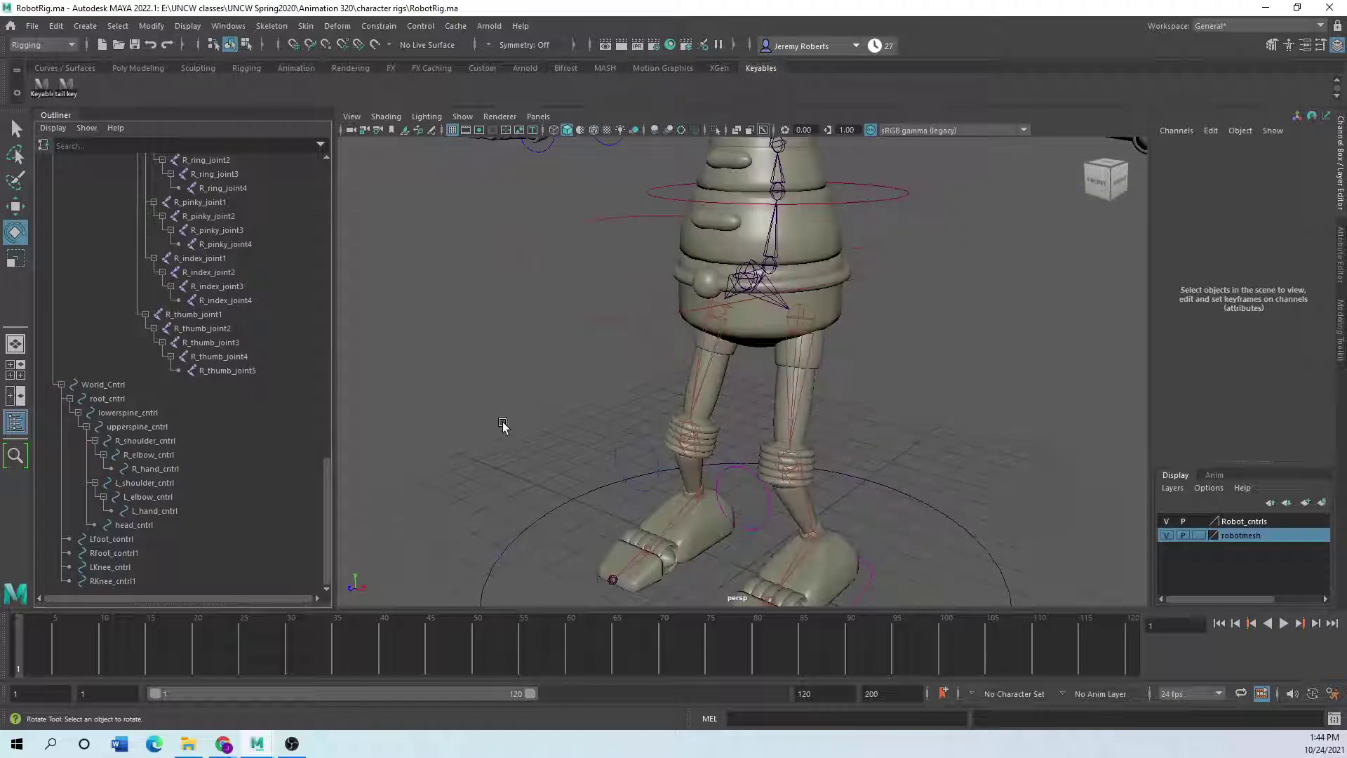
scroll(502, 424, down, 5)
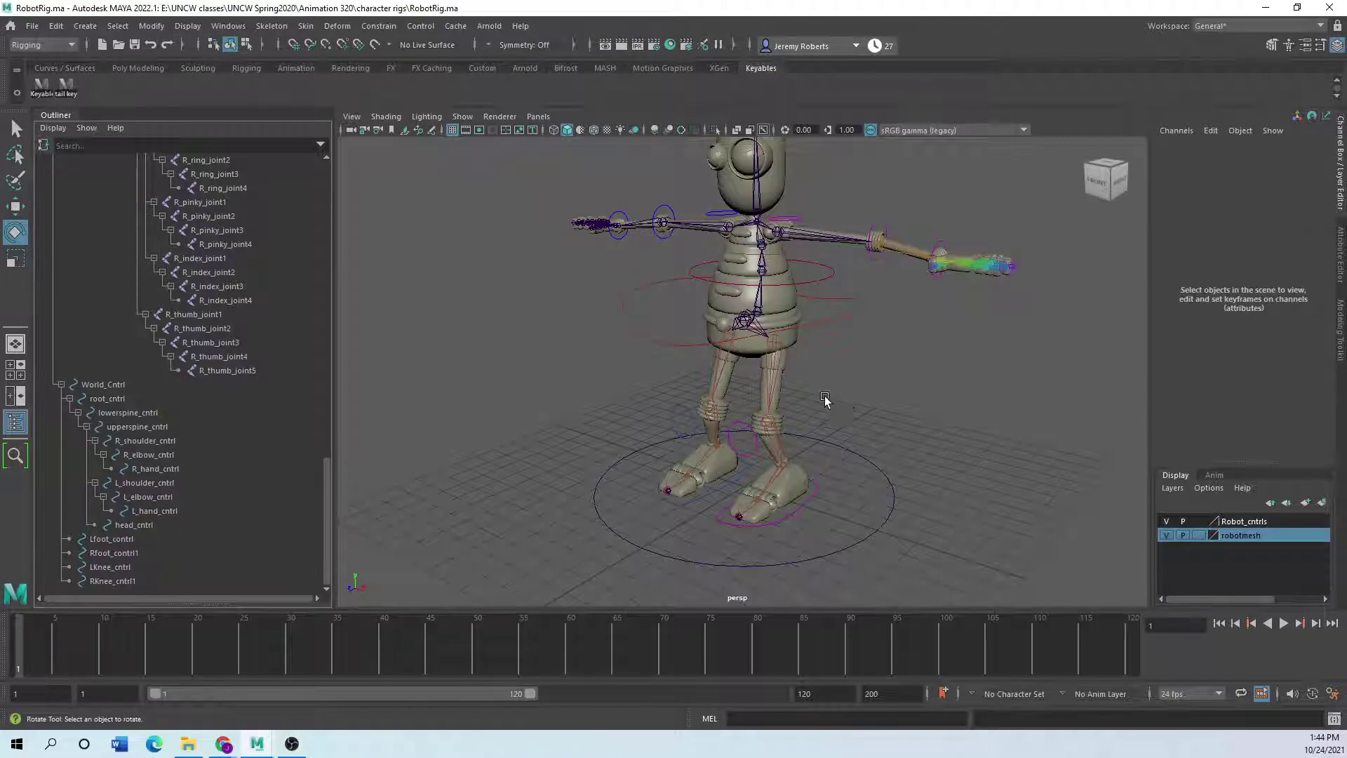
scroll(511, 464, down, 1)
scroll(639, 441, up, 2)
scroll(639, 442, up, 1)
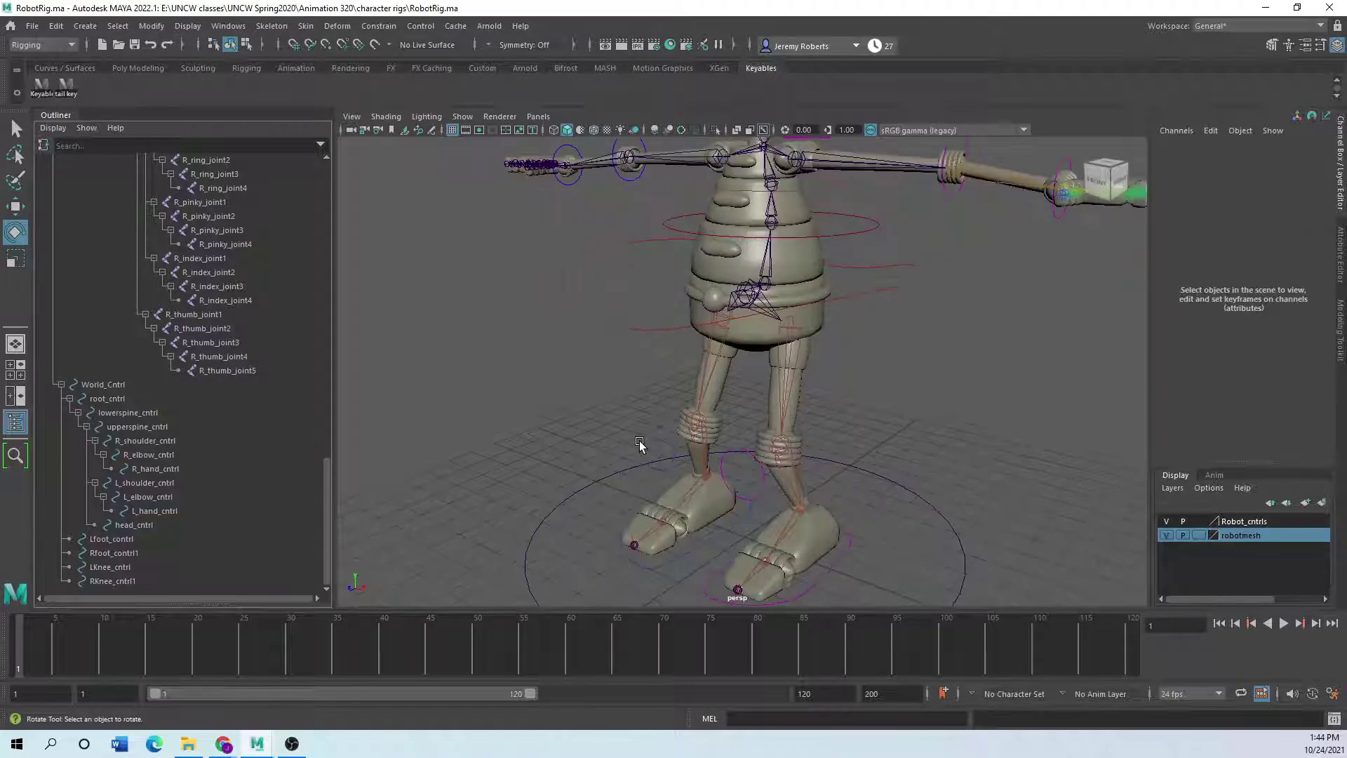
Inspect root_cntrl and the R_hip_joint chain, viewing the legs from the side, and return to the foot IK groups in the hierarchy.
click(634, 328)
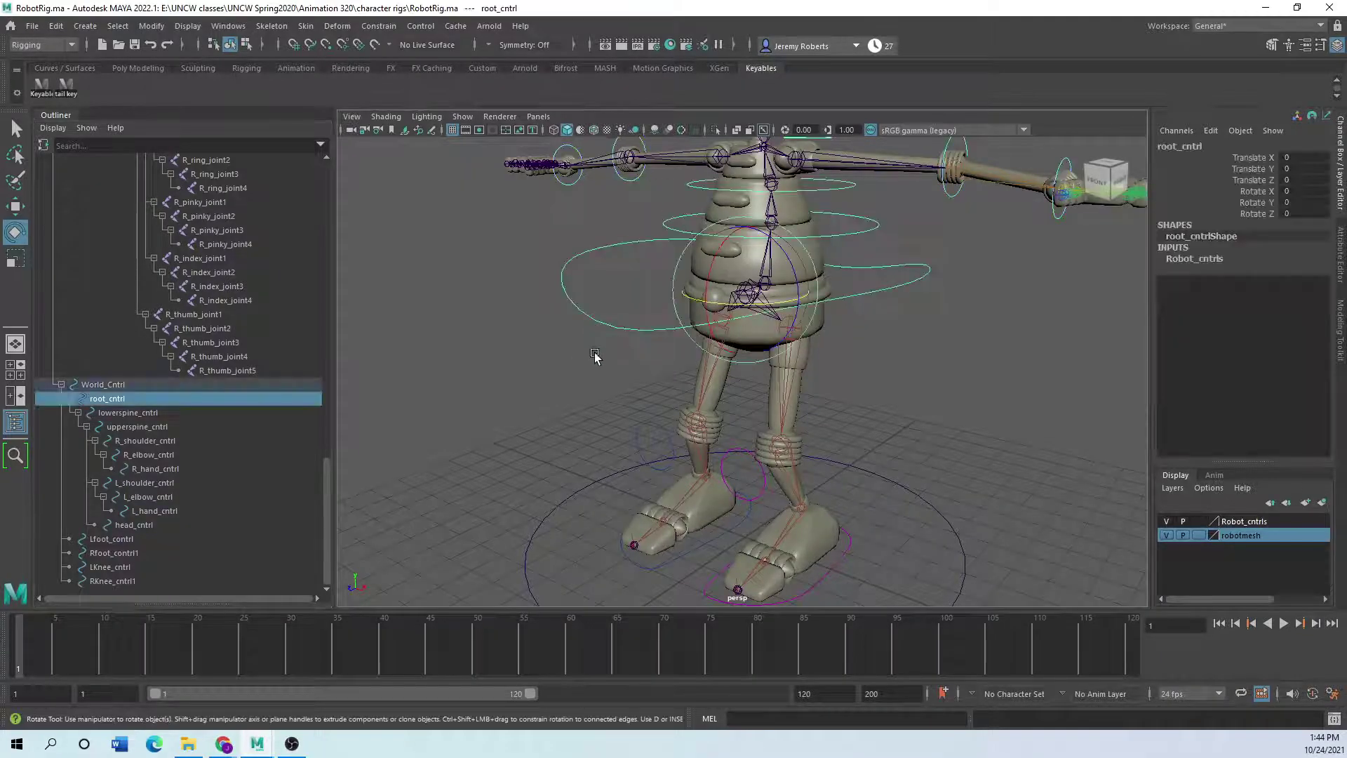
click(704, 379)
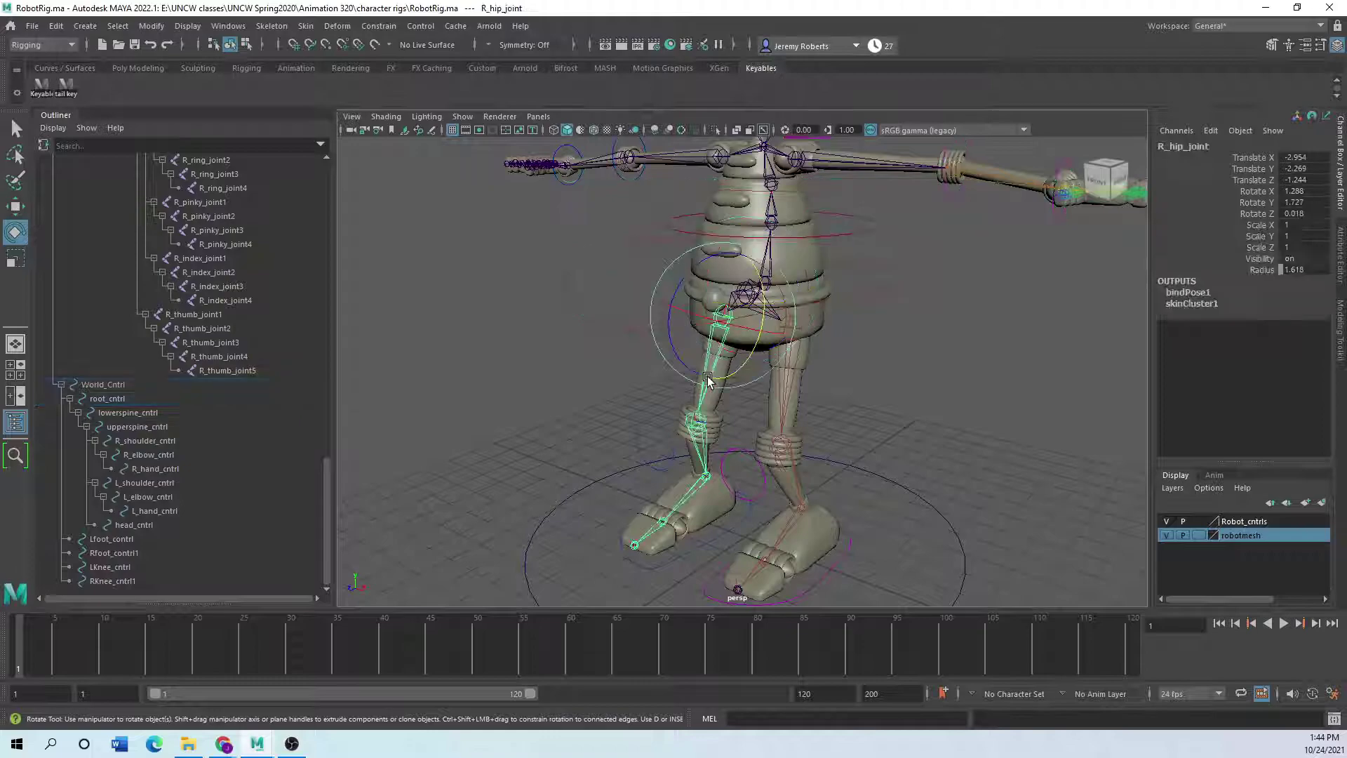
alt+drag(622, 421, 399, 349)
key(f)
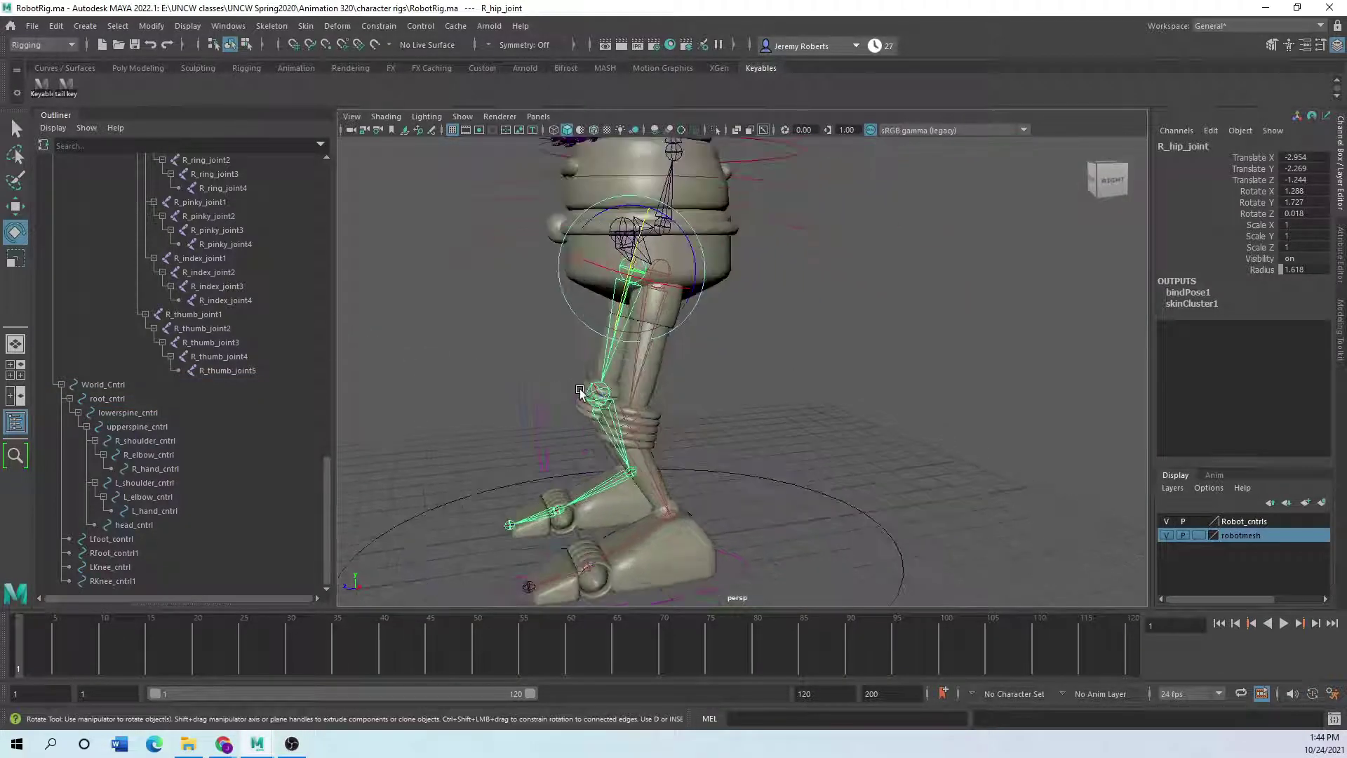
click(653, 394)
scroll(166, 317, up, 20)
scroll(165, 293, up, 5)
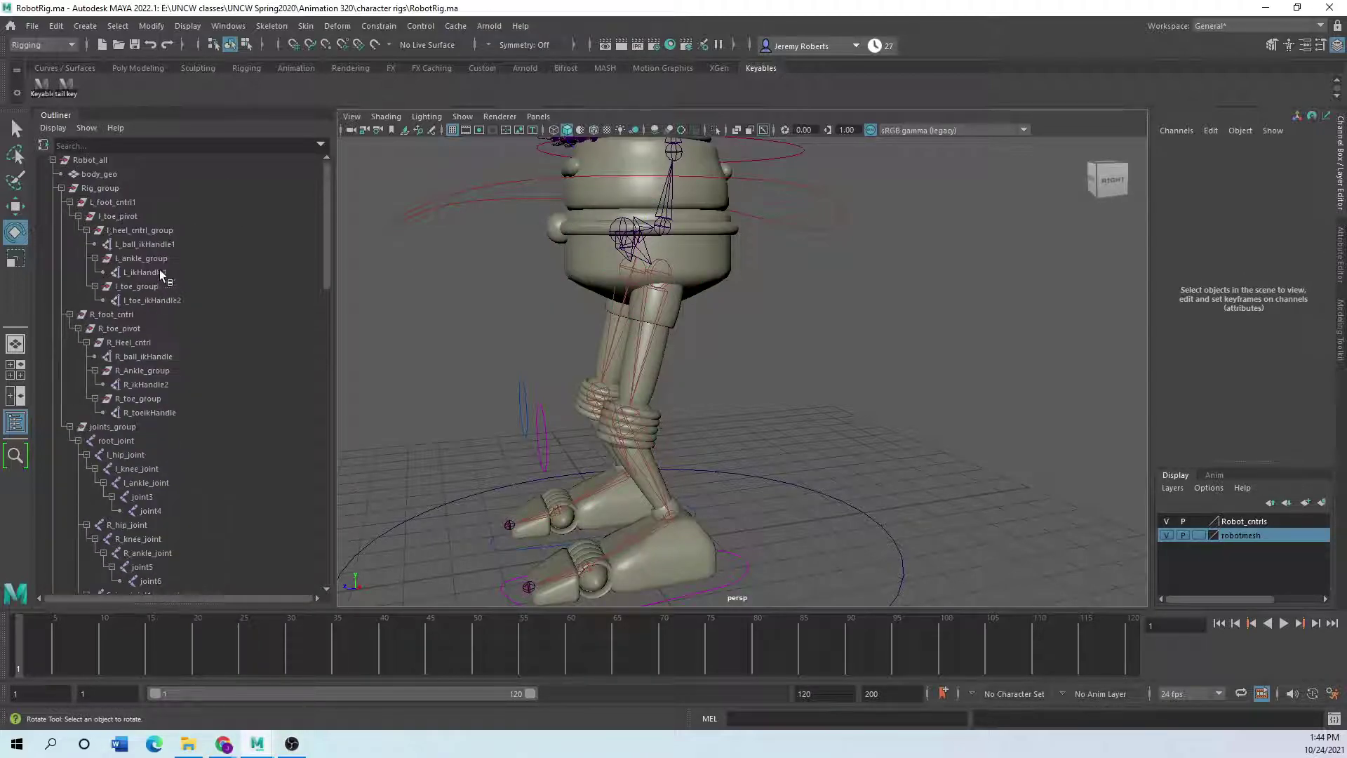
Test the leg IK by lowering root_cntrl about 2.8 units in Y, and undo the move.
click(154, 274)
alt+drag(458, 385, 524, 378)
drag(441, 222, 409, 270)
key(w)
drag(601, 177, 596, 244)
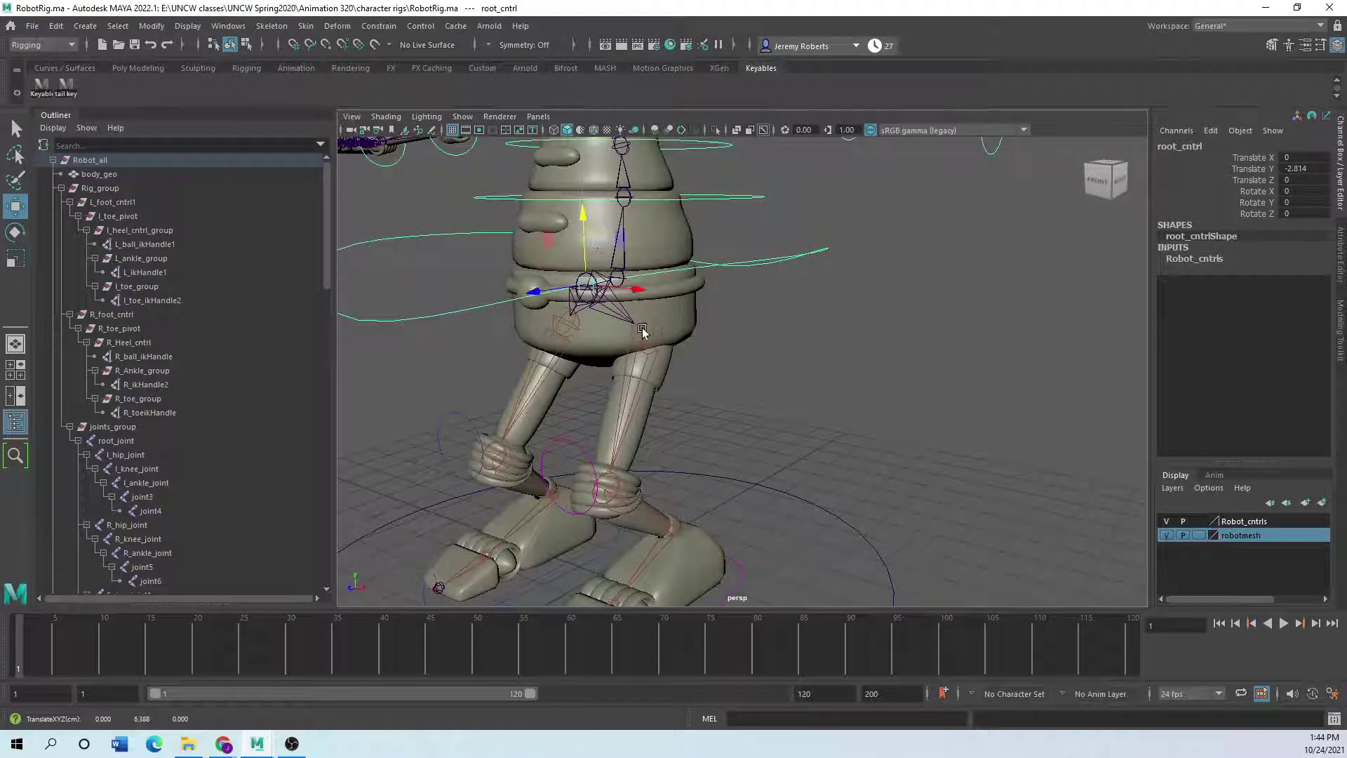
key(ctrl+z)
Test the LKnee_cntrl control by moving it slightly, and undo the move.
click(569, 440)
mouse_move(615, 494)
mouse_down()
mouse_move(815, 547)
mouse_move(496, 456)
mouse_move(658, 491)
mouse_move(624, 498)
mouse_up()
key(ctrl+z)
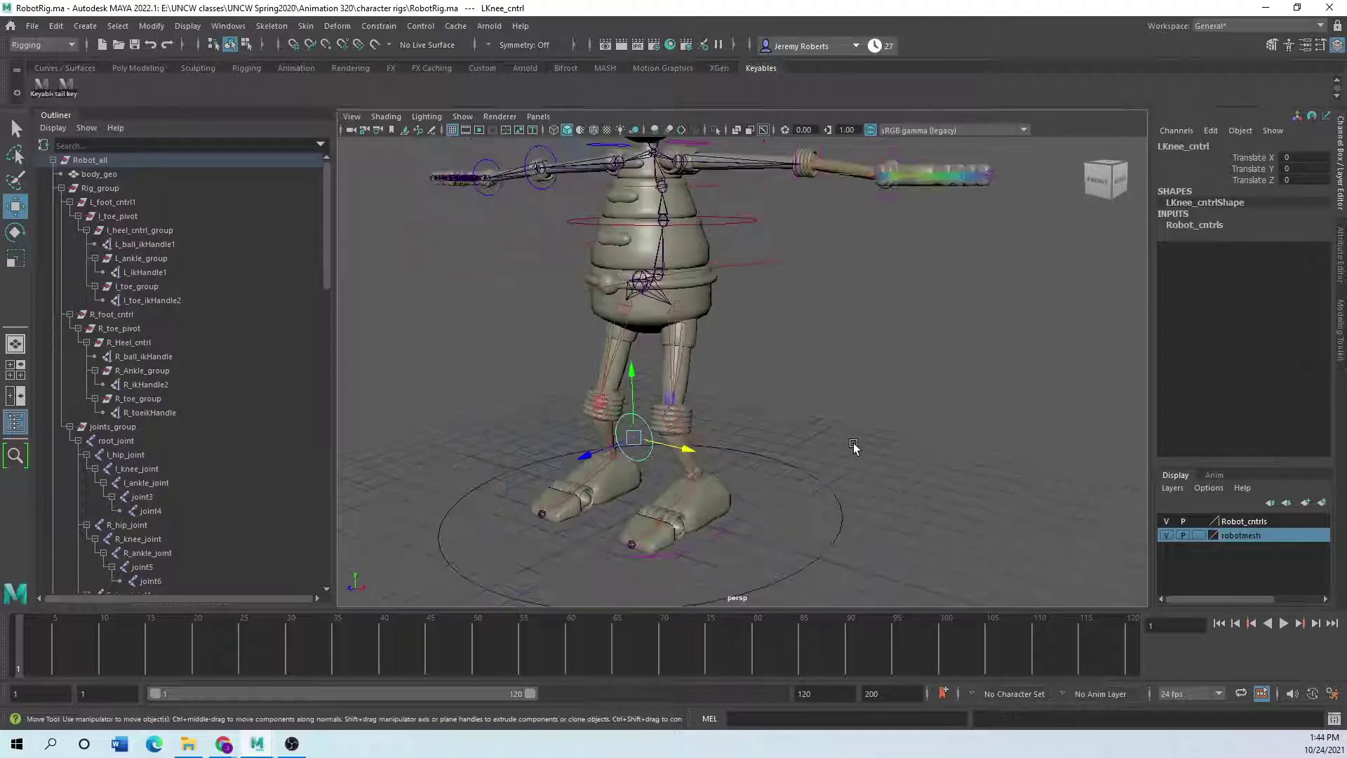
Select the R_hand_cntrl control at the wrist and test its Index and Thumb attributes, returning both to 0.
alt+middle_drag(853, 311, 677, 491)
scroll(660, 493, up, 5)
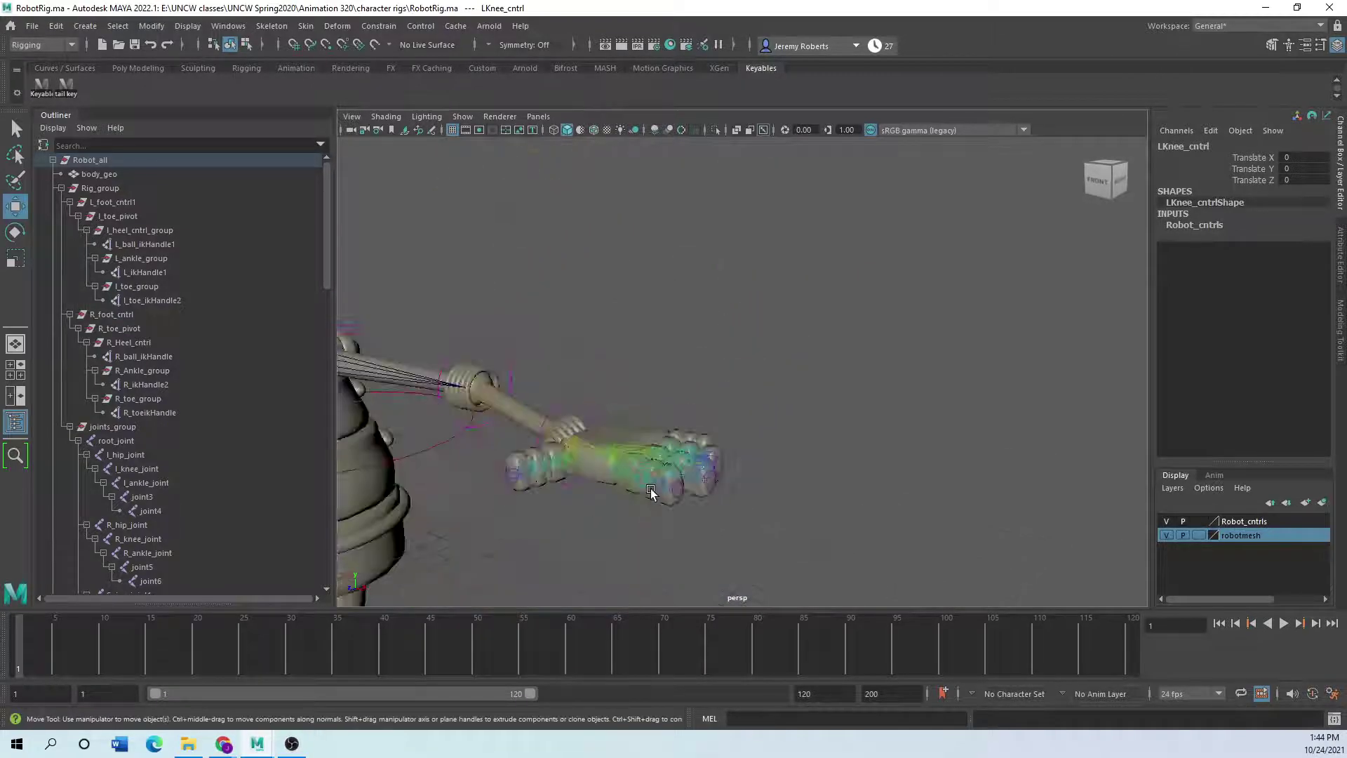
drag(577, 420, 585, 491)
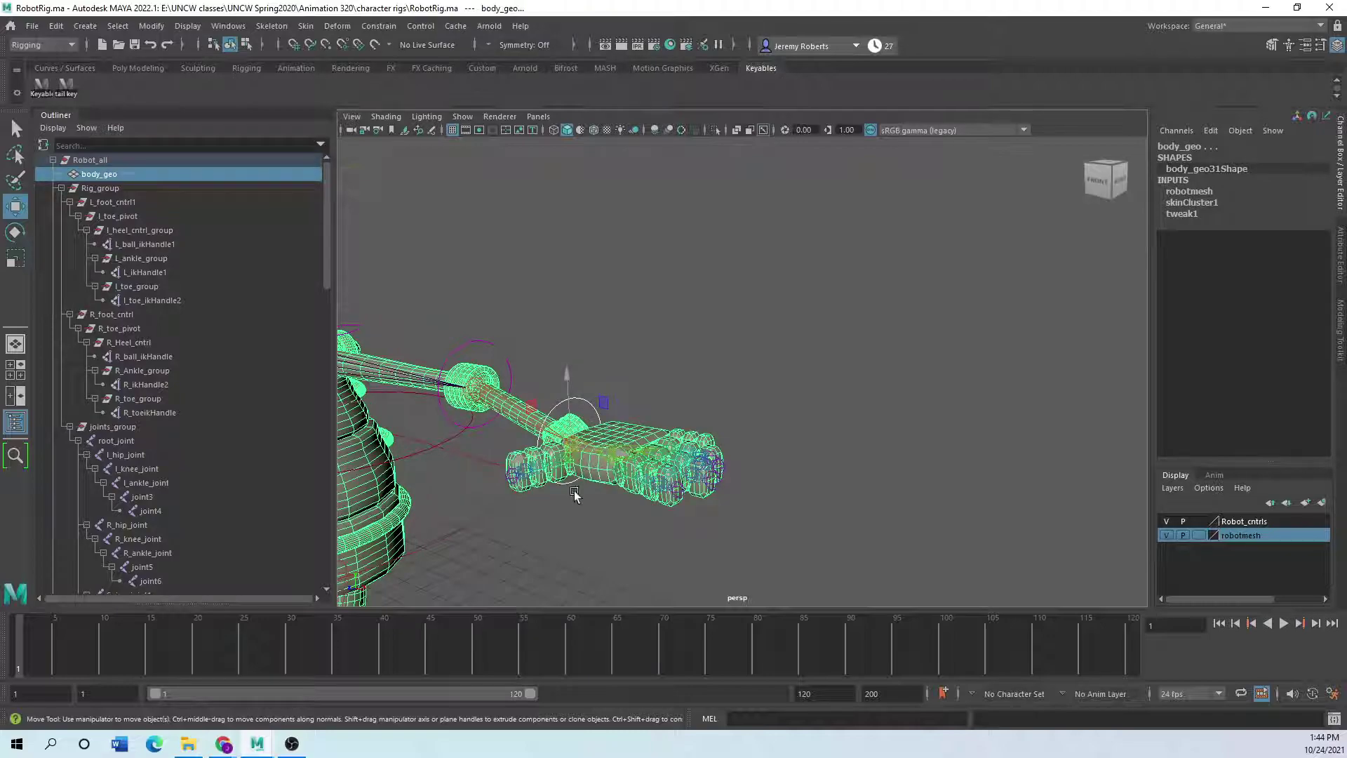
click(561, 516)
drag(580, 381, 665, 474)
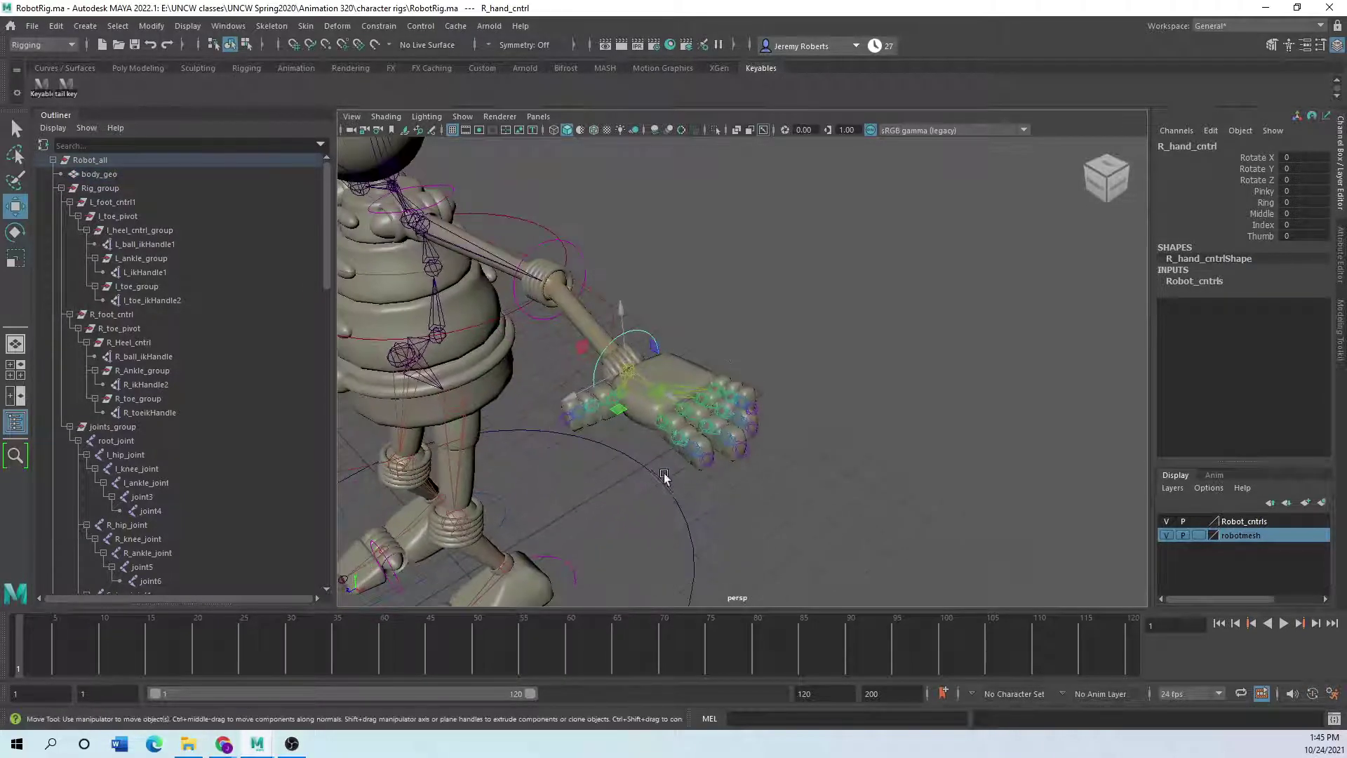
scroll(665, 473, up, 5)
alt+middle_drag(663, 477, 755, 433)
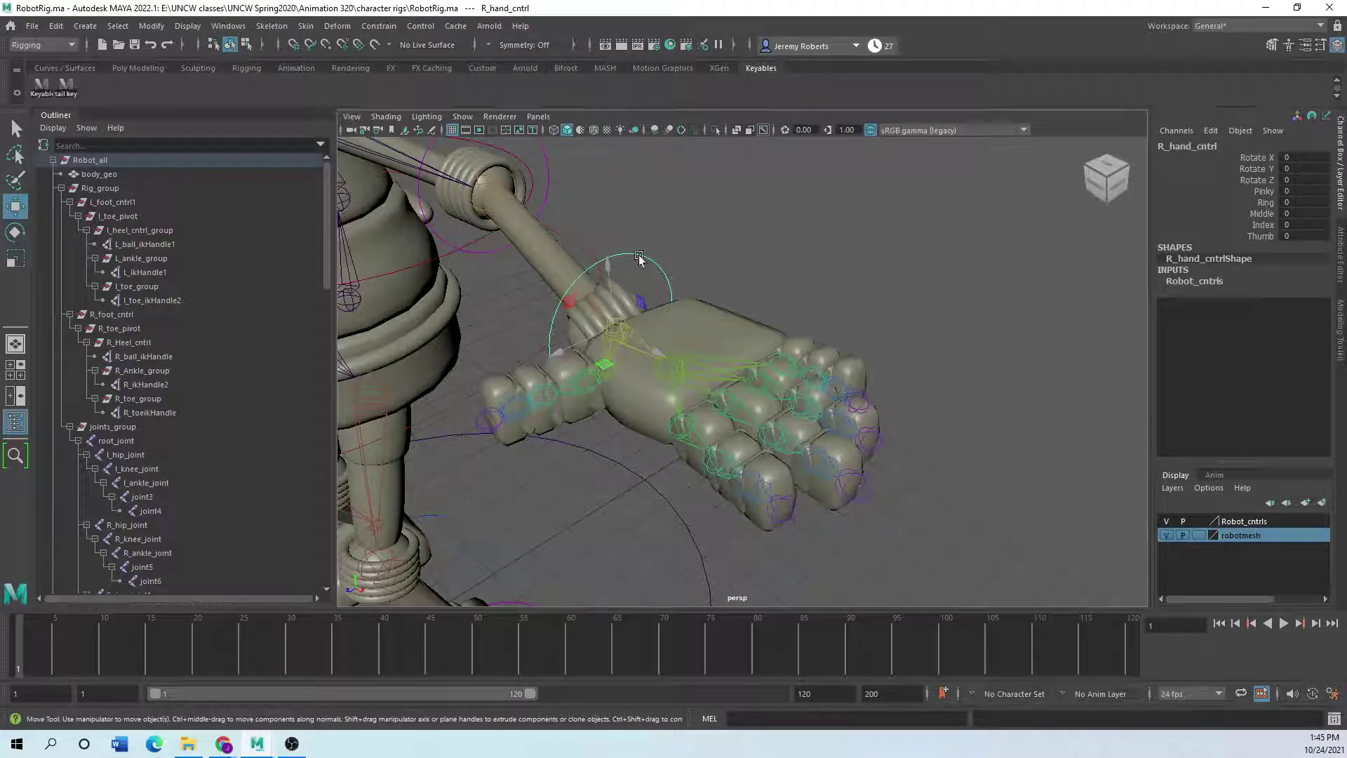
click(1267, 224)
mouse_move(1083, 339)
middle_down()
mouse_move(1031, 344)
mouse_move(1079, 342)
middle_up()
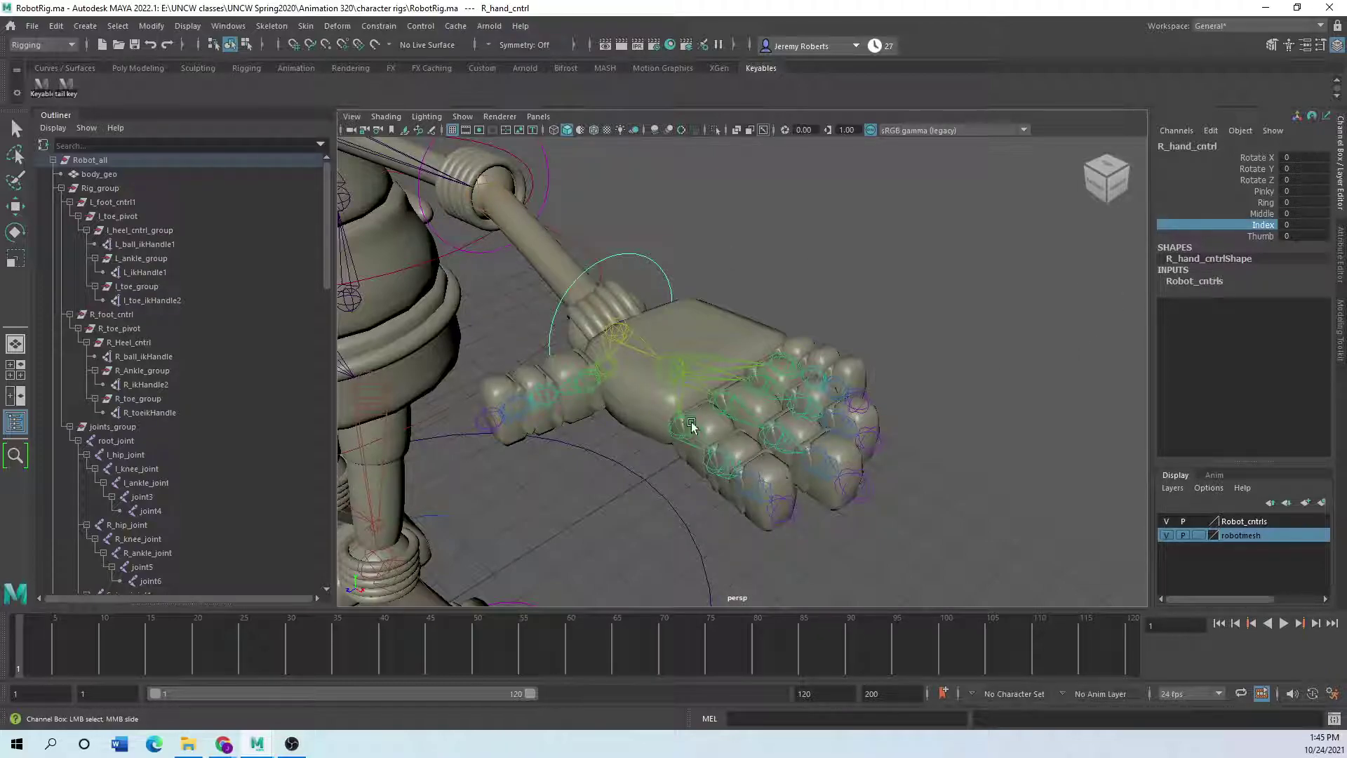
click(1262, 236)
mouse_move(961, 431)
middle_down()
mouse_move(980, 422)
mouse_move(953, 427)
middle_up()
scroll(669, 512, down, 6)
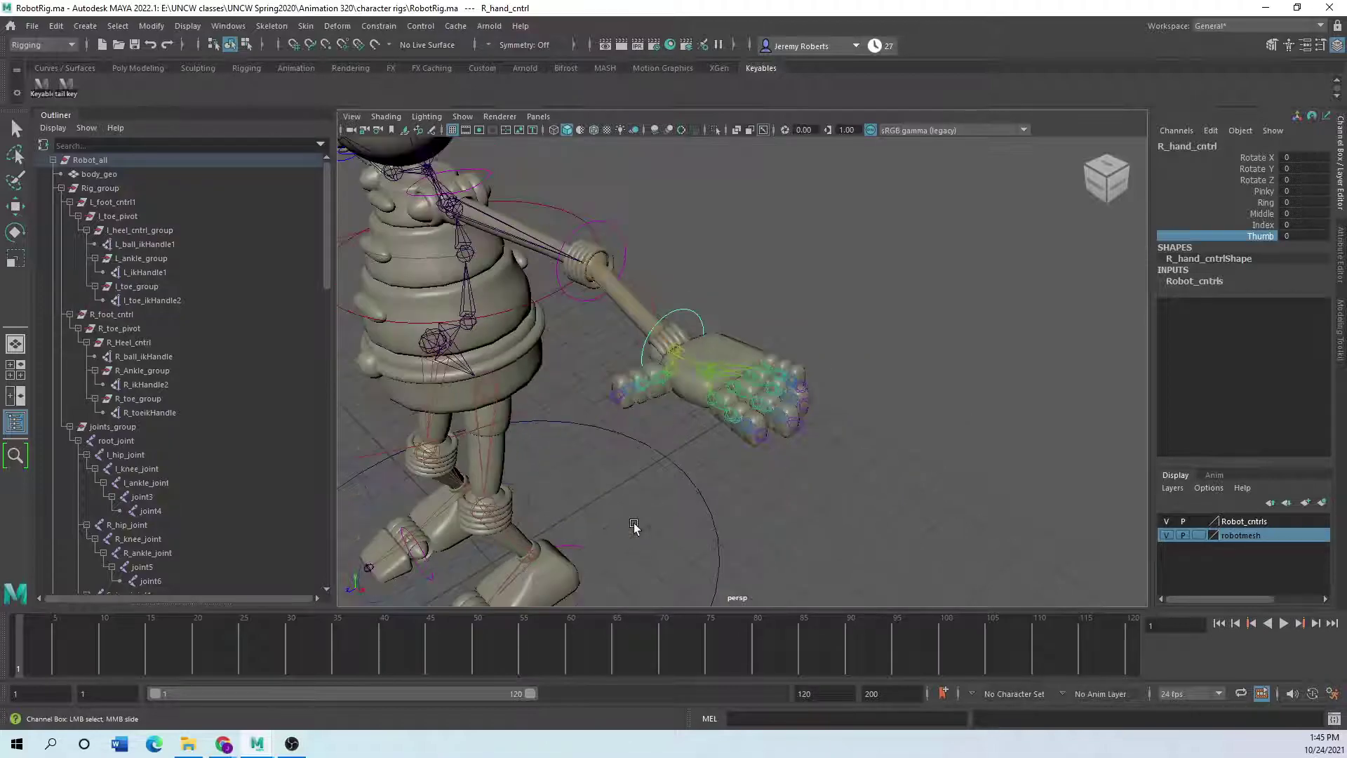
Select the Lfoot_contrl curve around the robot's foot and activate the Move tool.
alt+middle_drag(634, 529, 759, 267)
scroll(660, 448, up, 5)
alt+middle_drag(659, 452, 706, 523)
drag(633, 517, 634, 517)
key(w)
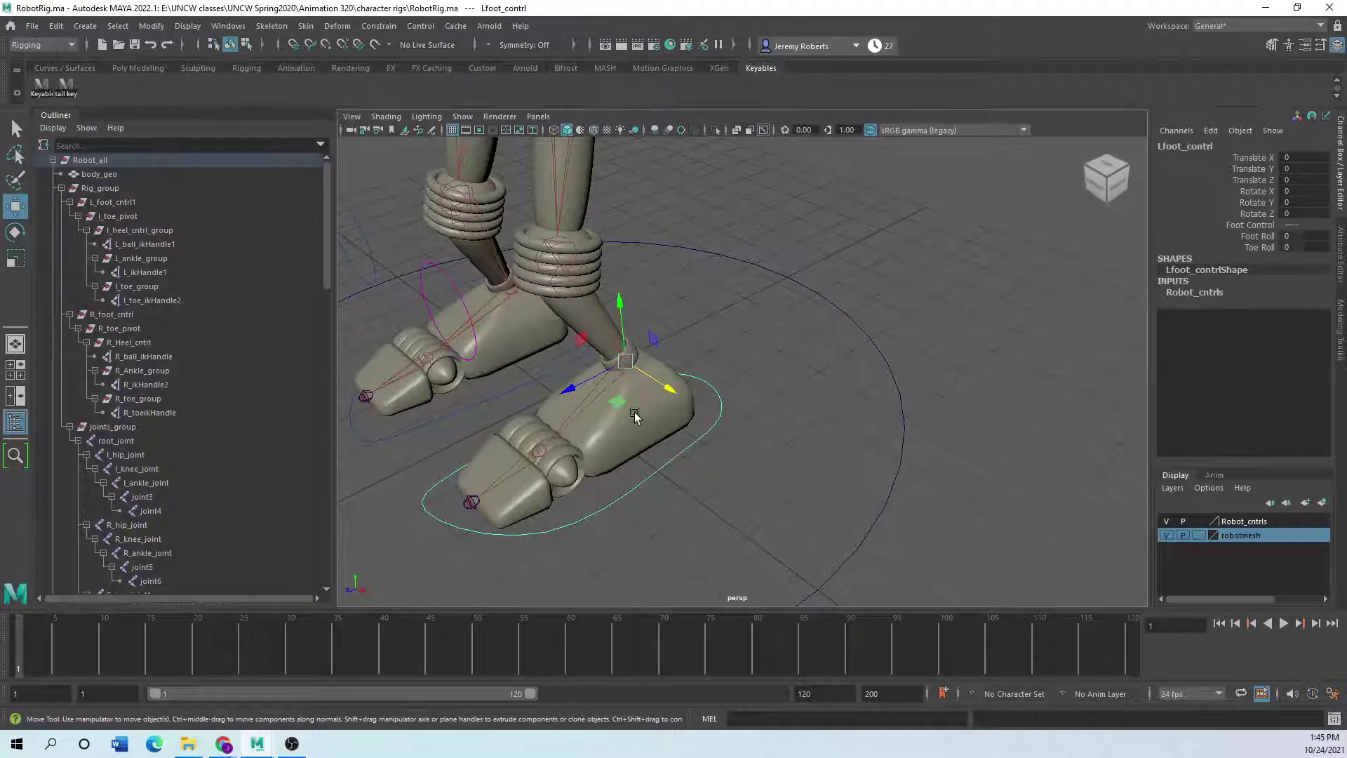
Move the RobotRig and RobotNoRig windows aside to reveal the New Rig scene, and look at its feet up close.
drag(644, 14, 540, 621)
drag(954, 107, 455, 691)
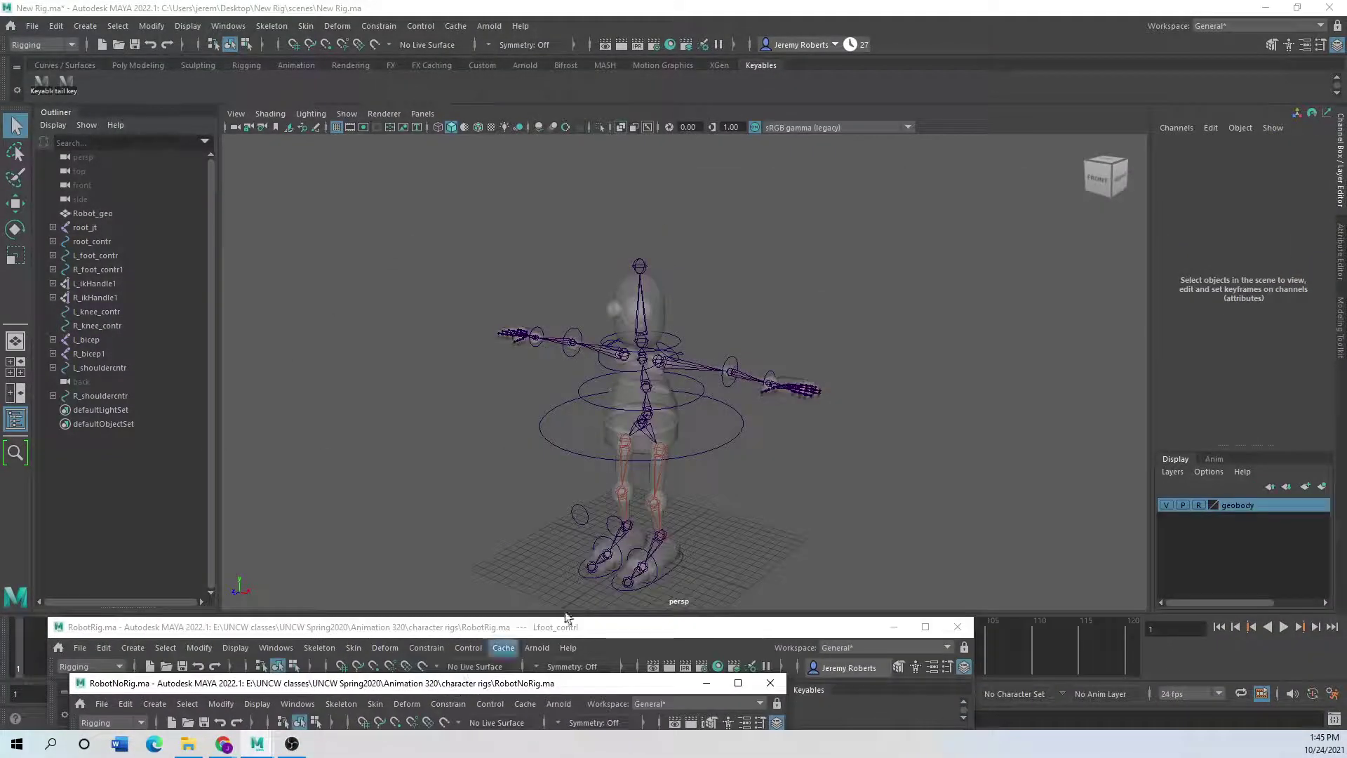
click(659, 490)
scroll(652, 477, up, 10)
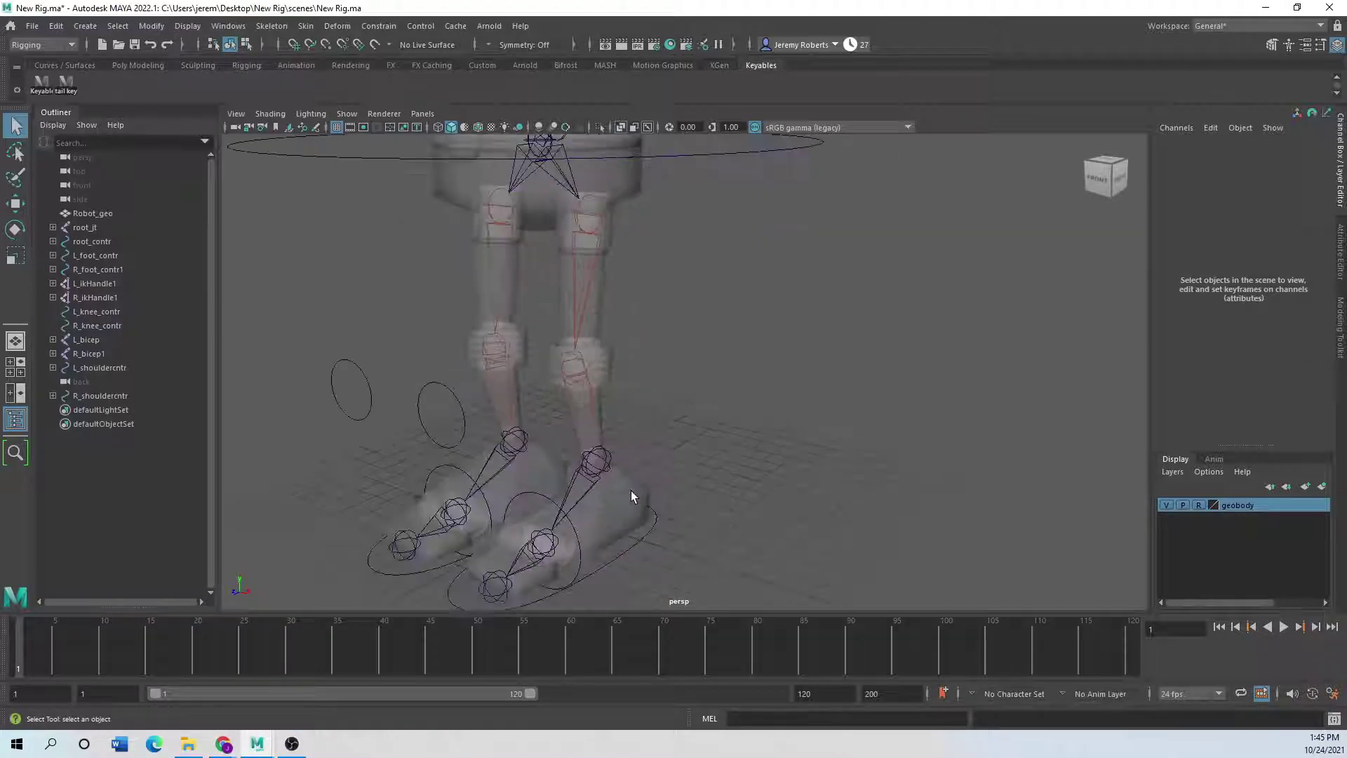
alt+middle_drag(631, 489, 751, 394)
Bring back the RobotRig window, set Lfoot_contrl's Toe Roll to 1.2 and Foot Roll to -2.3, and minimize the window.
mouse_move(265, 742)
click(276, 705)
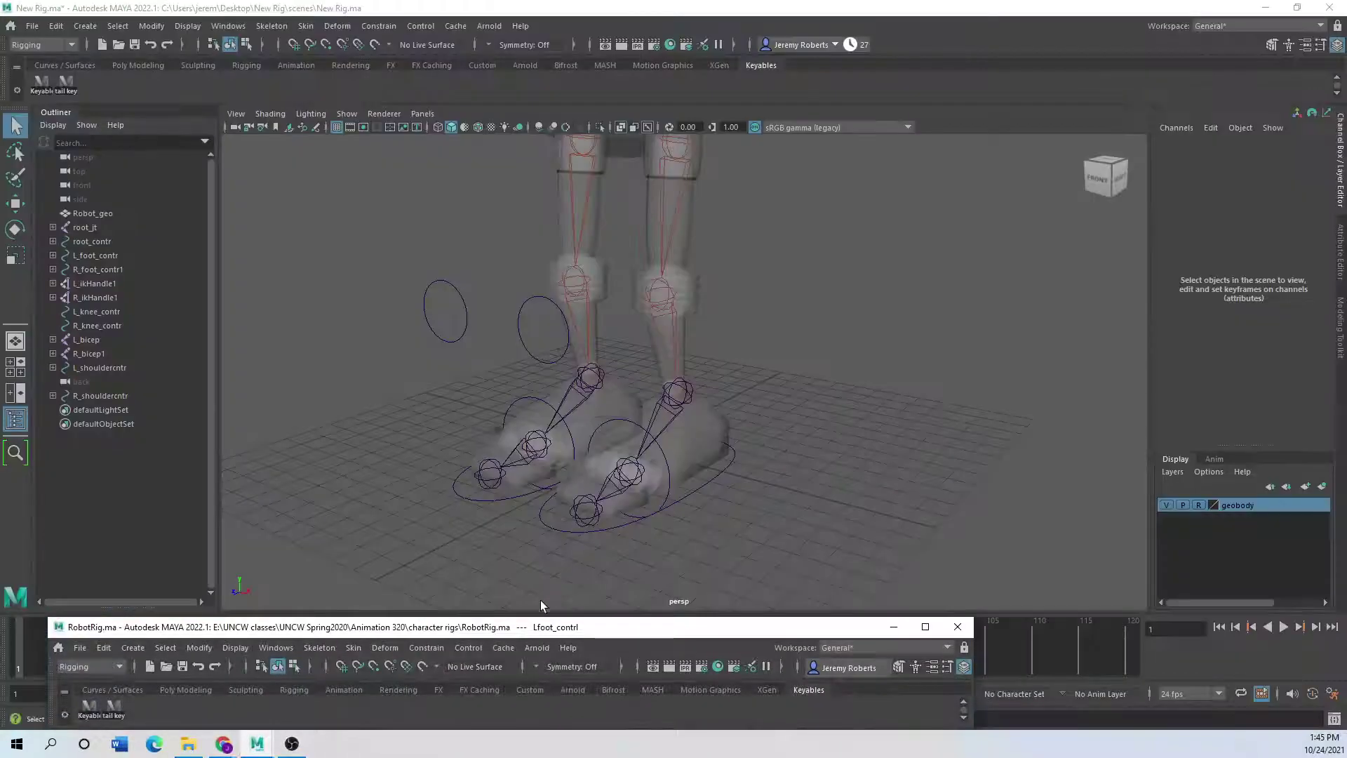
drag(556, 636, 678, 127)
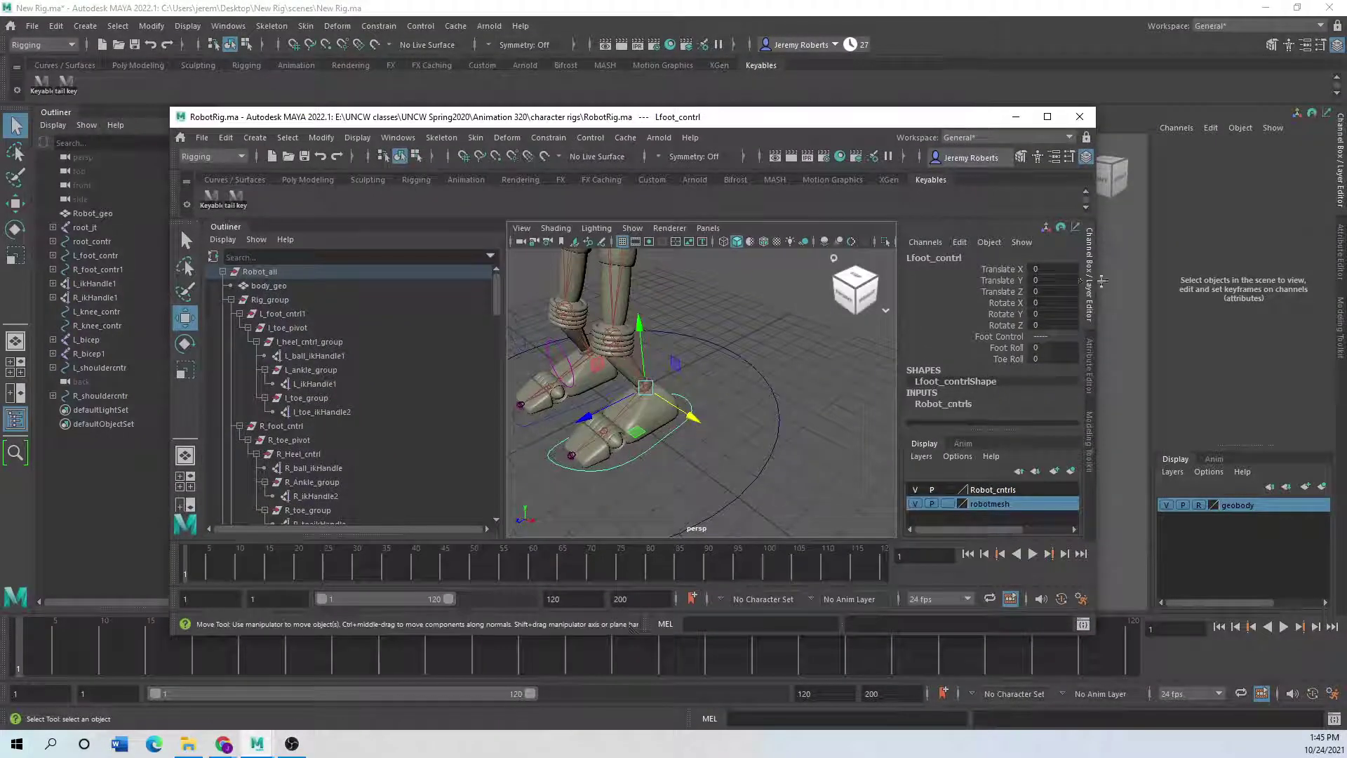
click(1008, 359)
mouse_move(822, 391)
middle_down()
mouse_move(812, 400)
mouse_move(835, 404)
mouse_move(873, 386)
mouse_move(830, 393)
middle_up()
click(1007, 347)
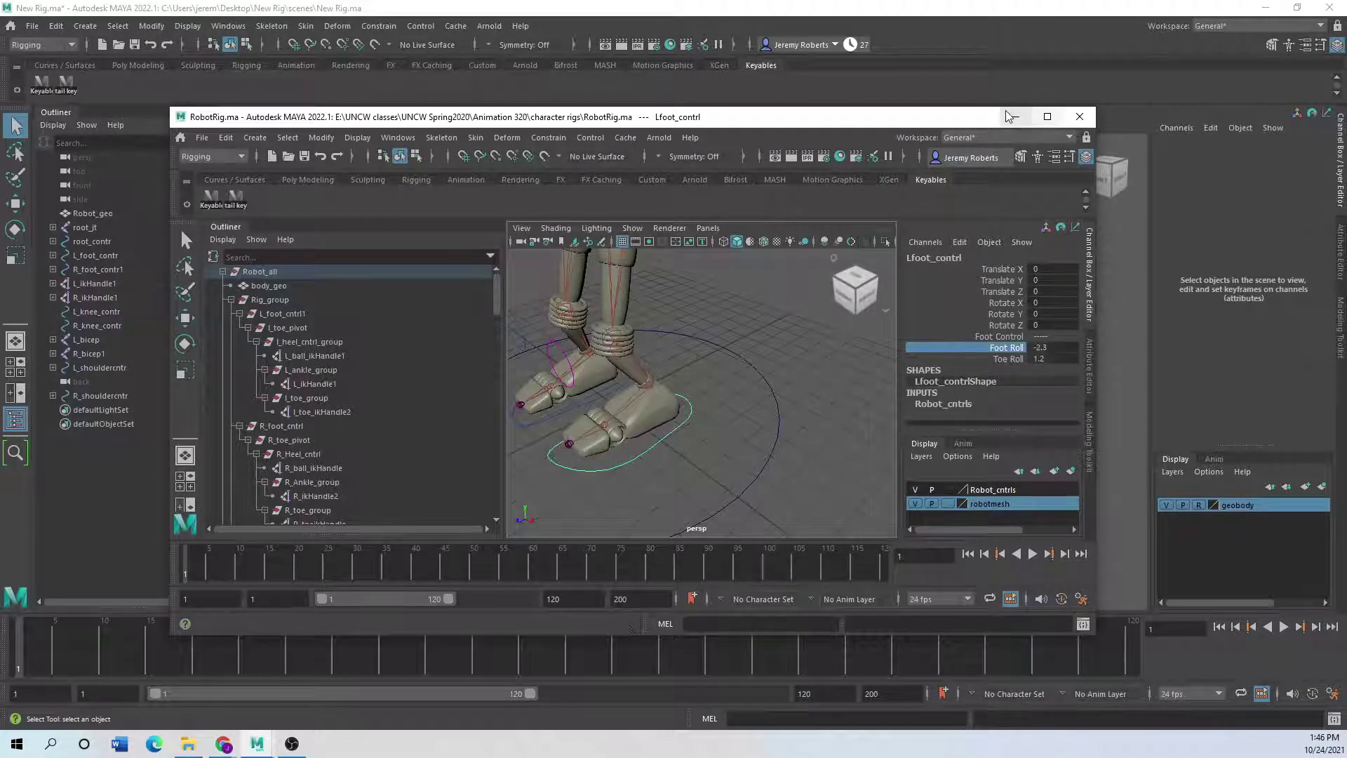
click(1015, 116)
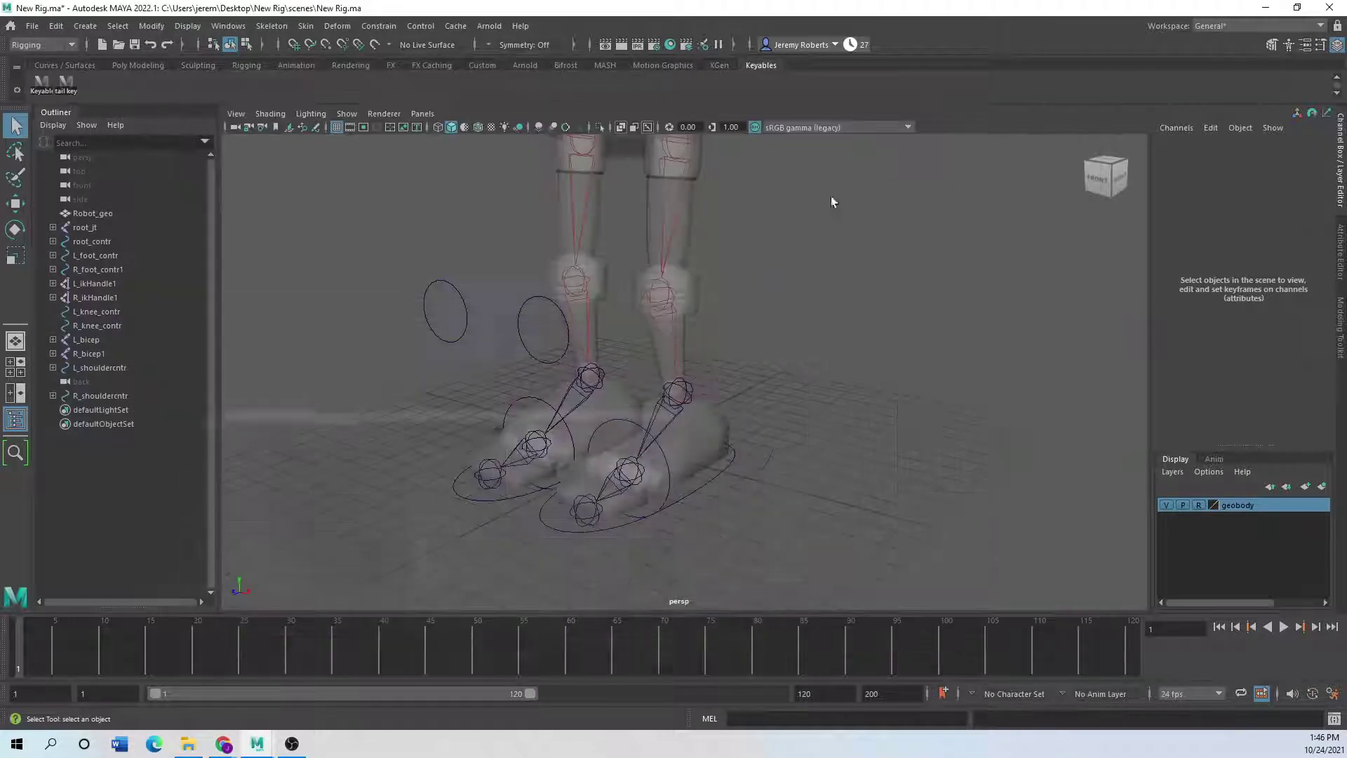
Rotate the L_foot_contr control in the New Rig scene to about 15.7 degrees in X.
click(693, 488)
click(15, 229)
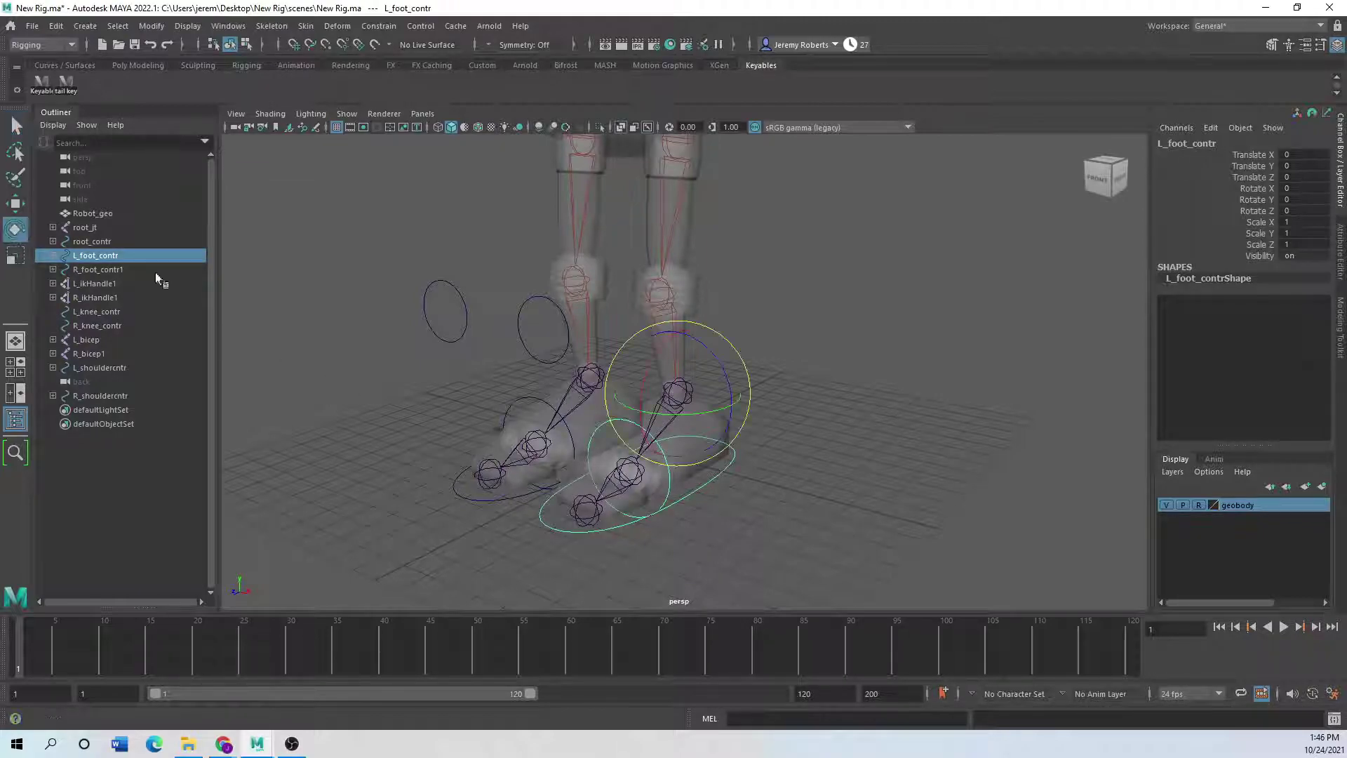
drag(677, 431, 668, 390)
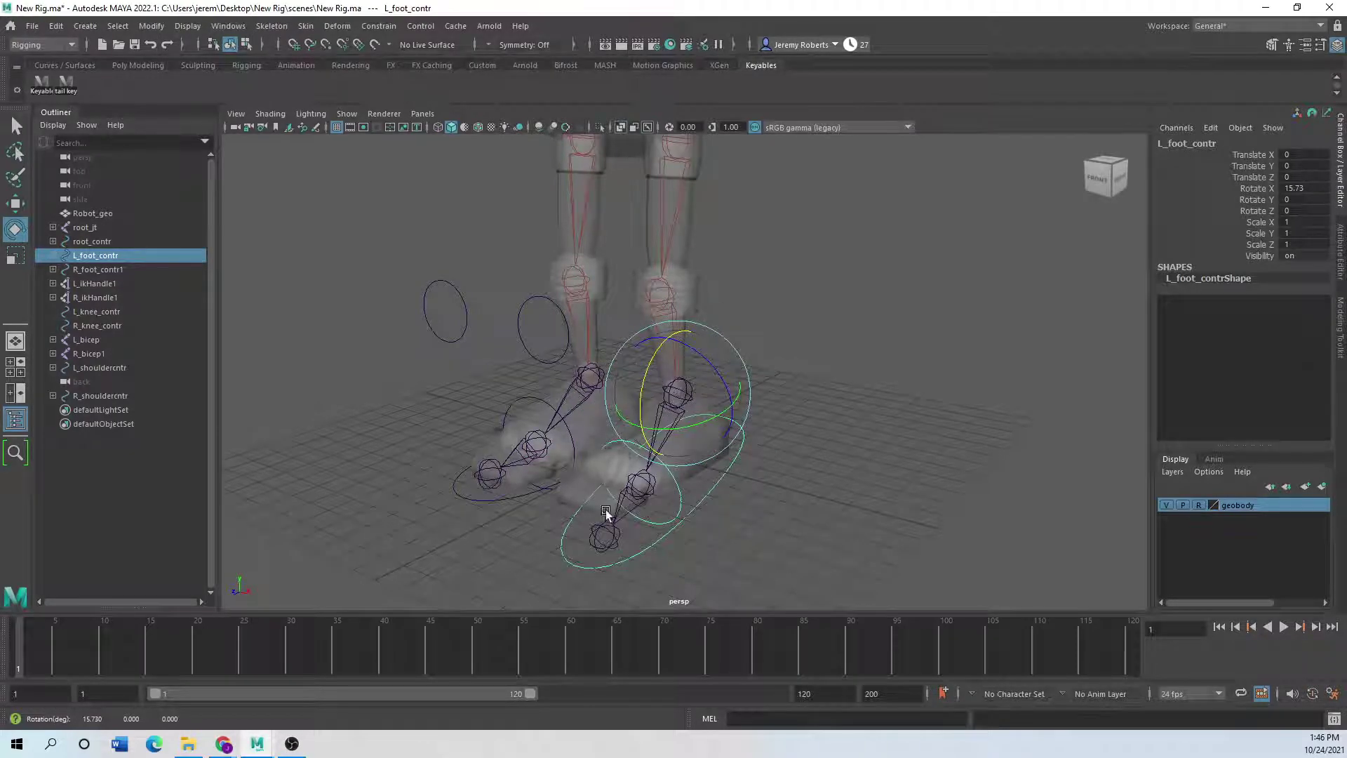
click(727, 586)
Test-rotate the L_toe_contr1 control about 5.5 degrees in X, and undo the rotation.
click(682, 499)
mouse_move(602, 502)
mouse_down()
mouse_move(604, 462)
mouse_move(604, 505)
mouse_up()
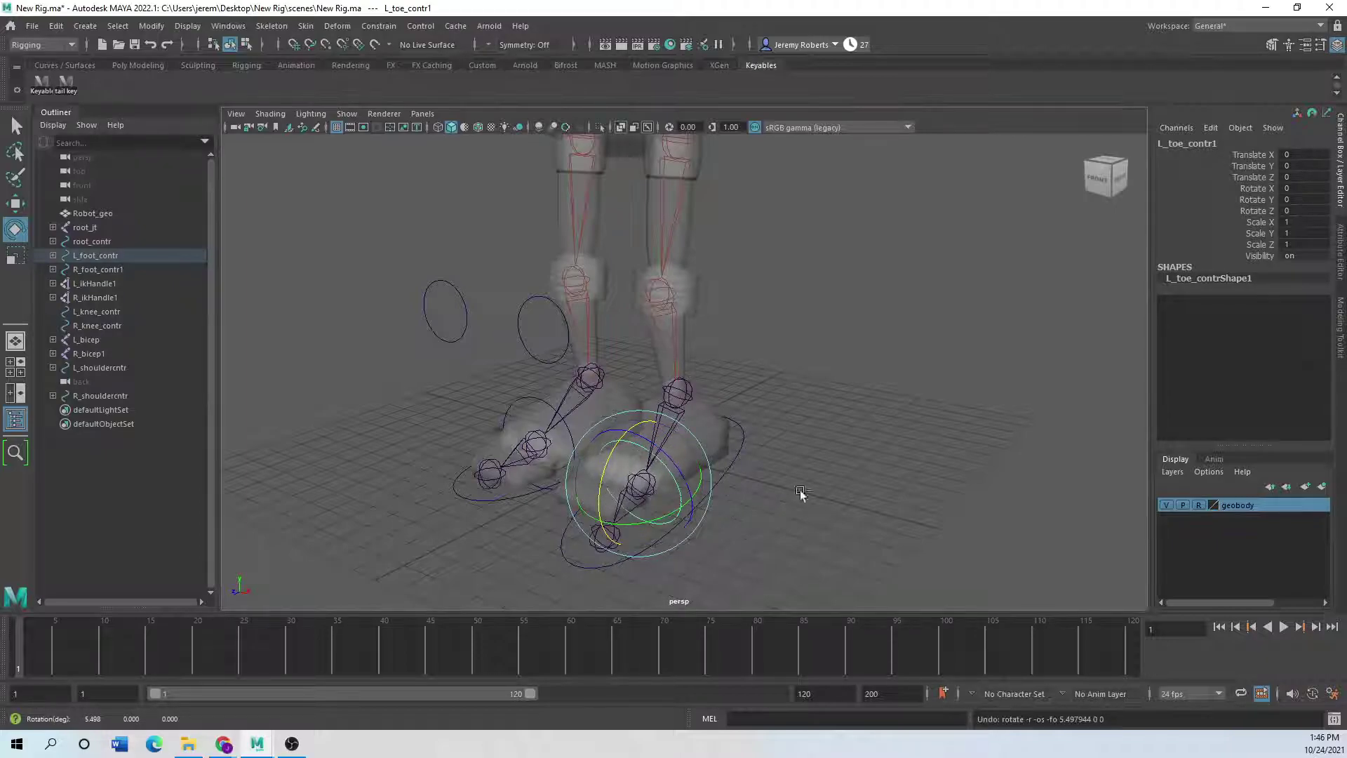
key(ctrl+z)
Try rotating L_foot_contr on several axes, and undo all of its rotations back to 0.
click(729, 466)
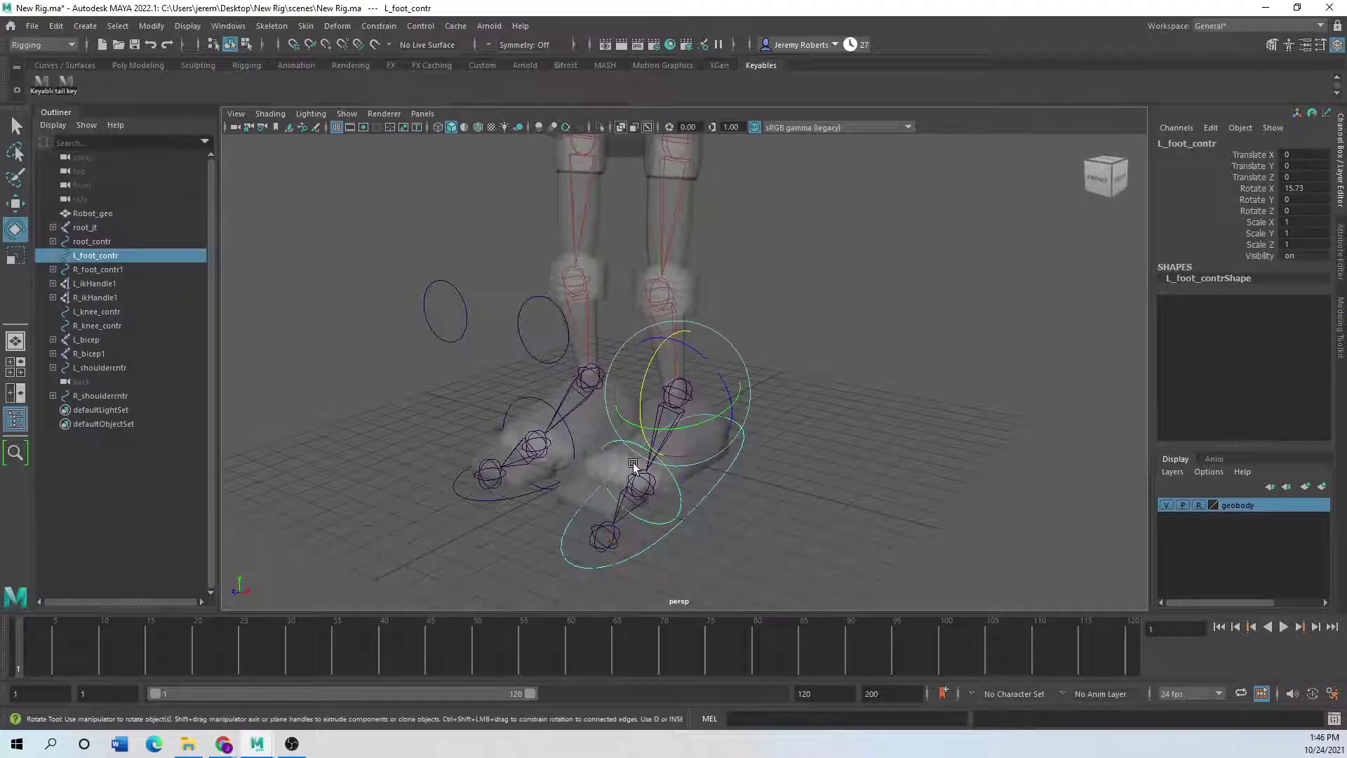
drag(649, 404, 700, 386)
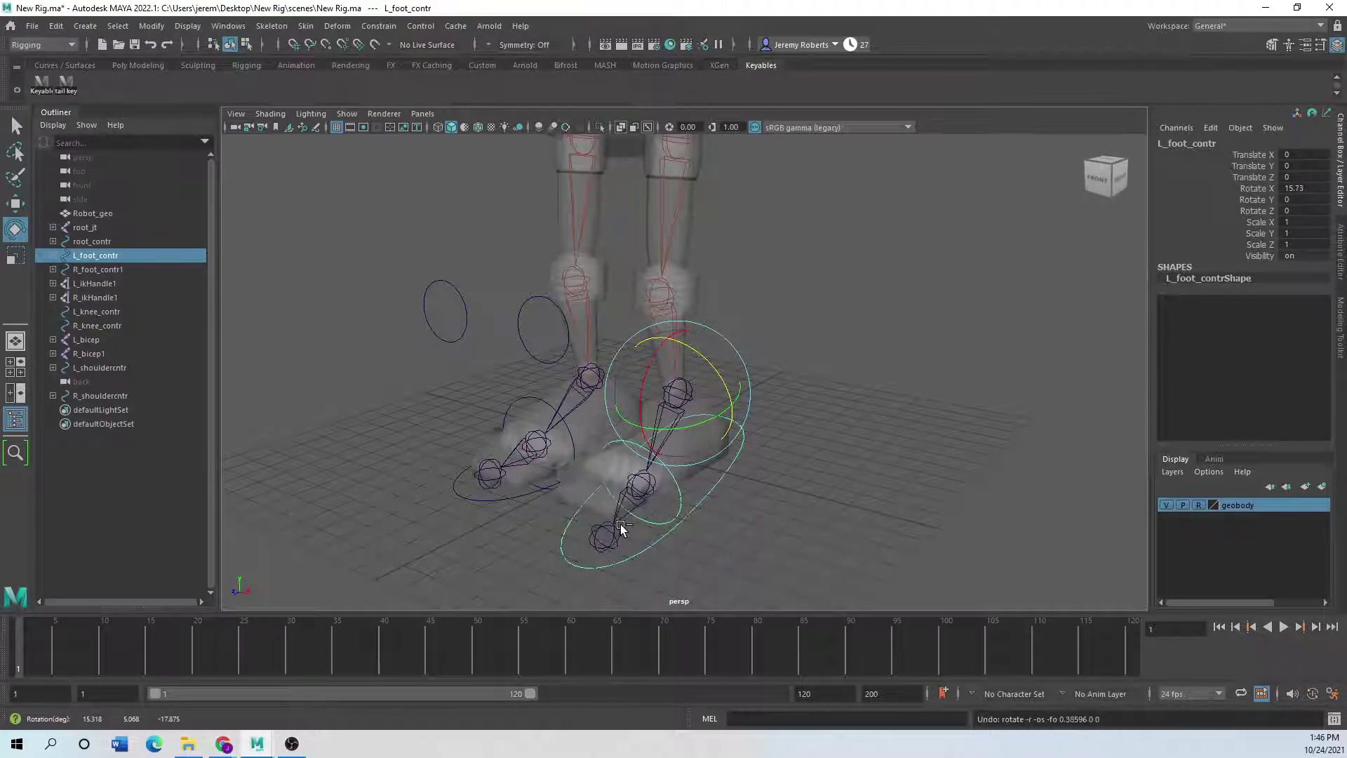
click(620, 525)
key(ctrl+z)
key(ctrl+z)
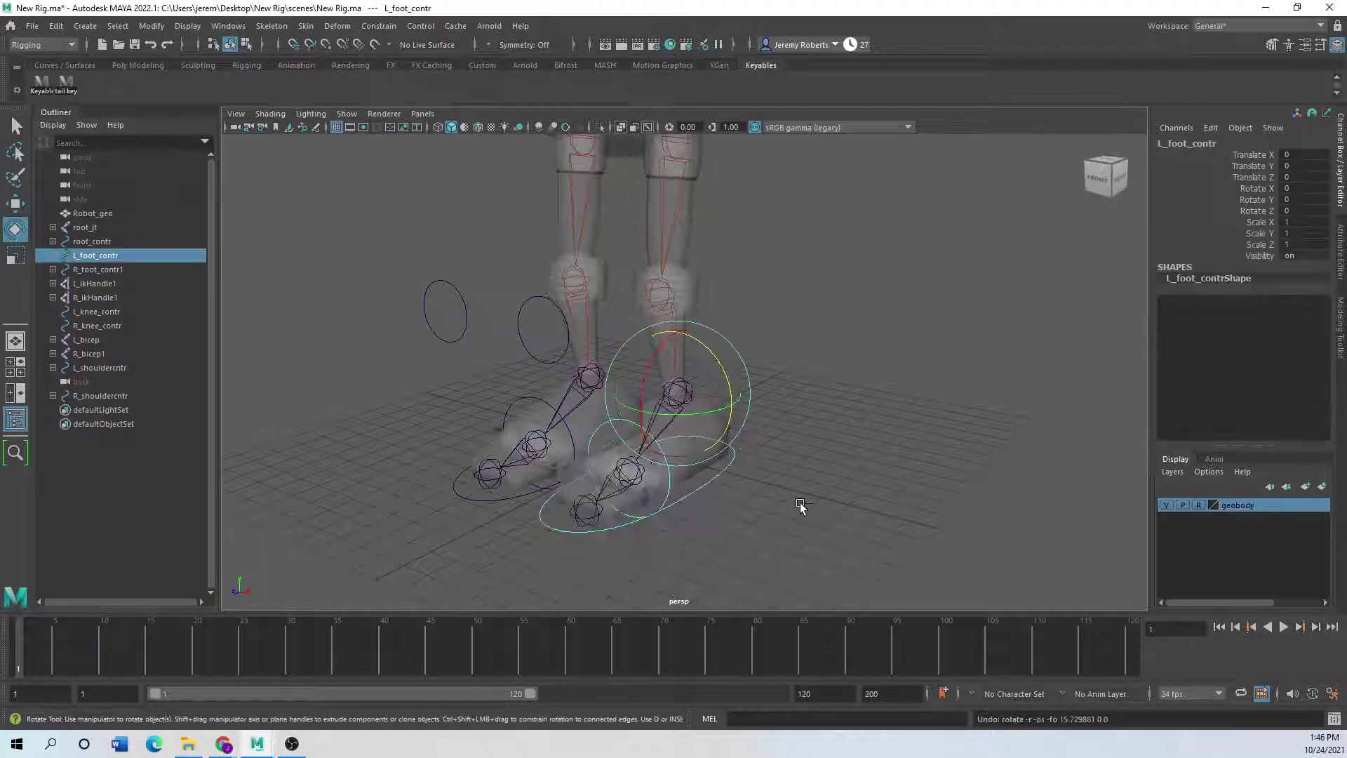
drag(683, 2, 641, 74)
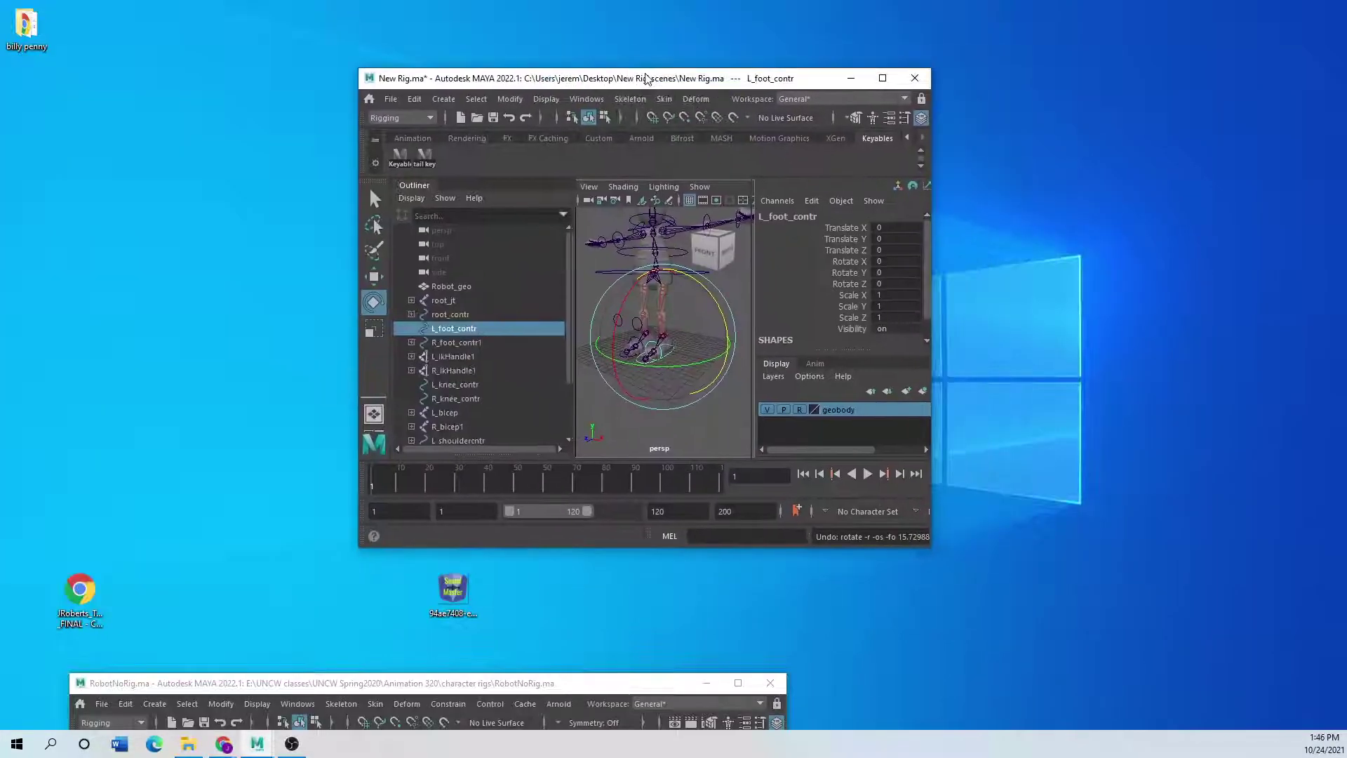
click(891, 77)
scroll(583, 353, down, 3)
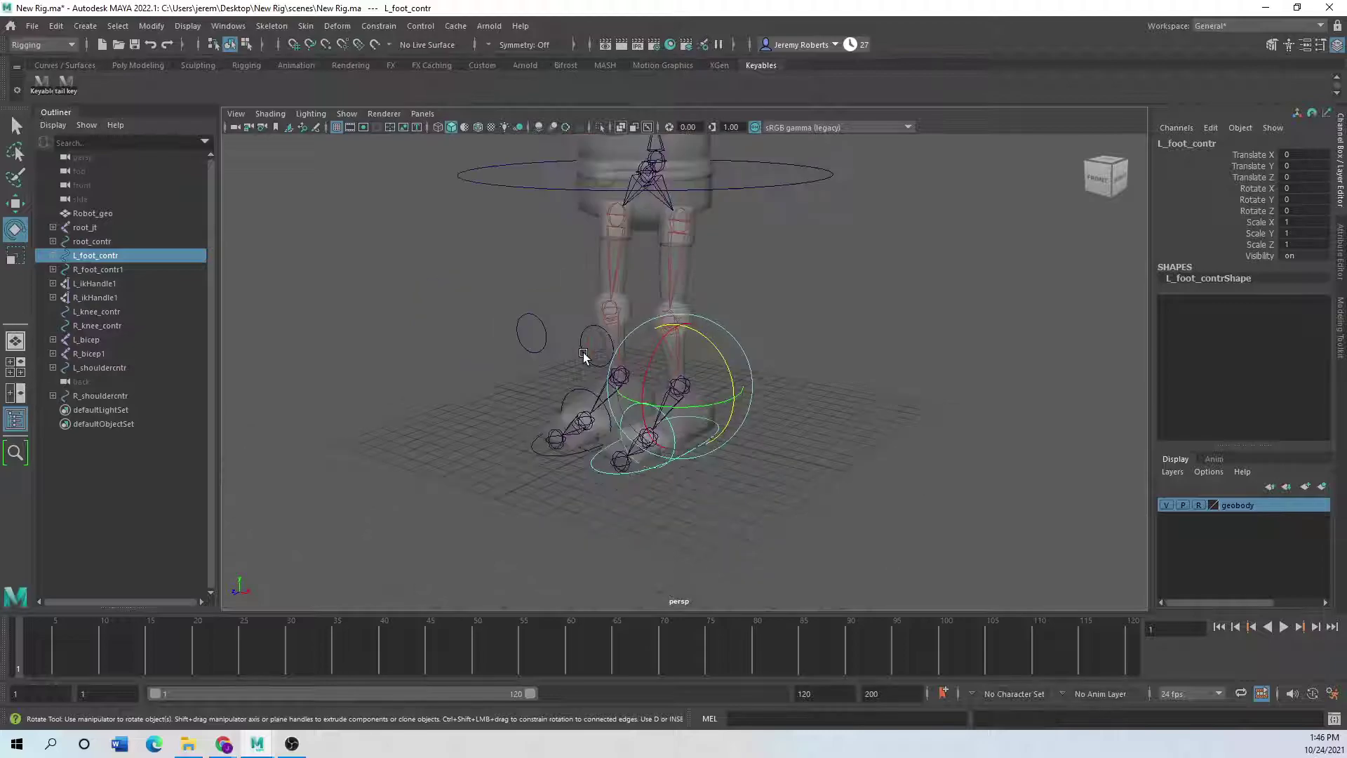
scroll(624, 439, up, 2)
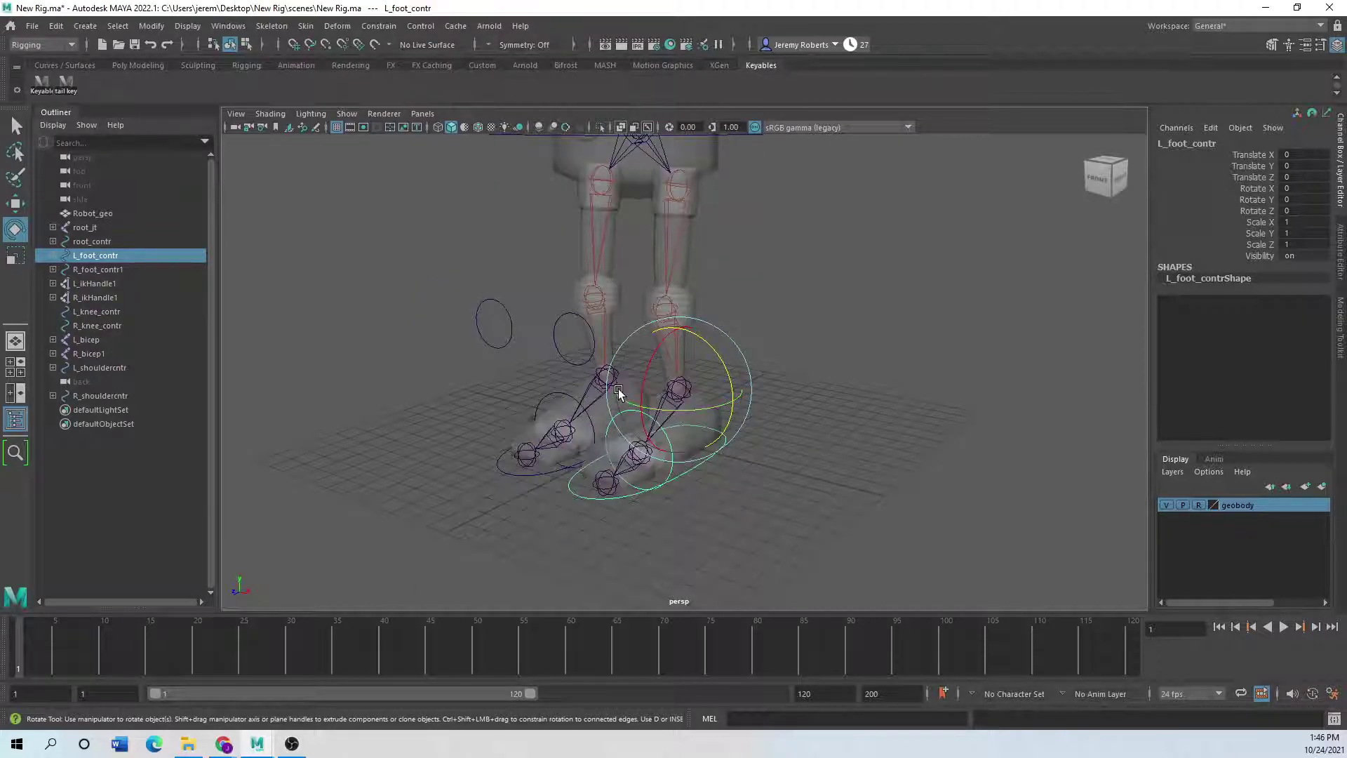
scroll(612, 397, up, 3)
Clear the New Rig window off the screen and arrange the RobotNoRig and RobotRig windows on the desktop, with RobotRig in front.
drag(671, 7, 0, 253)
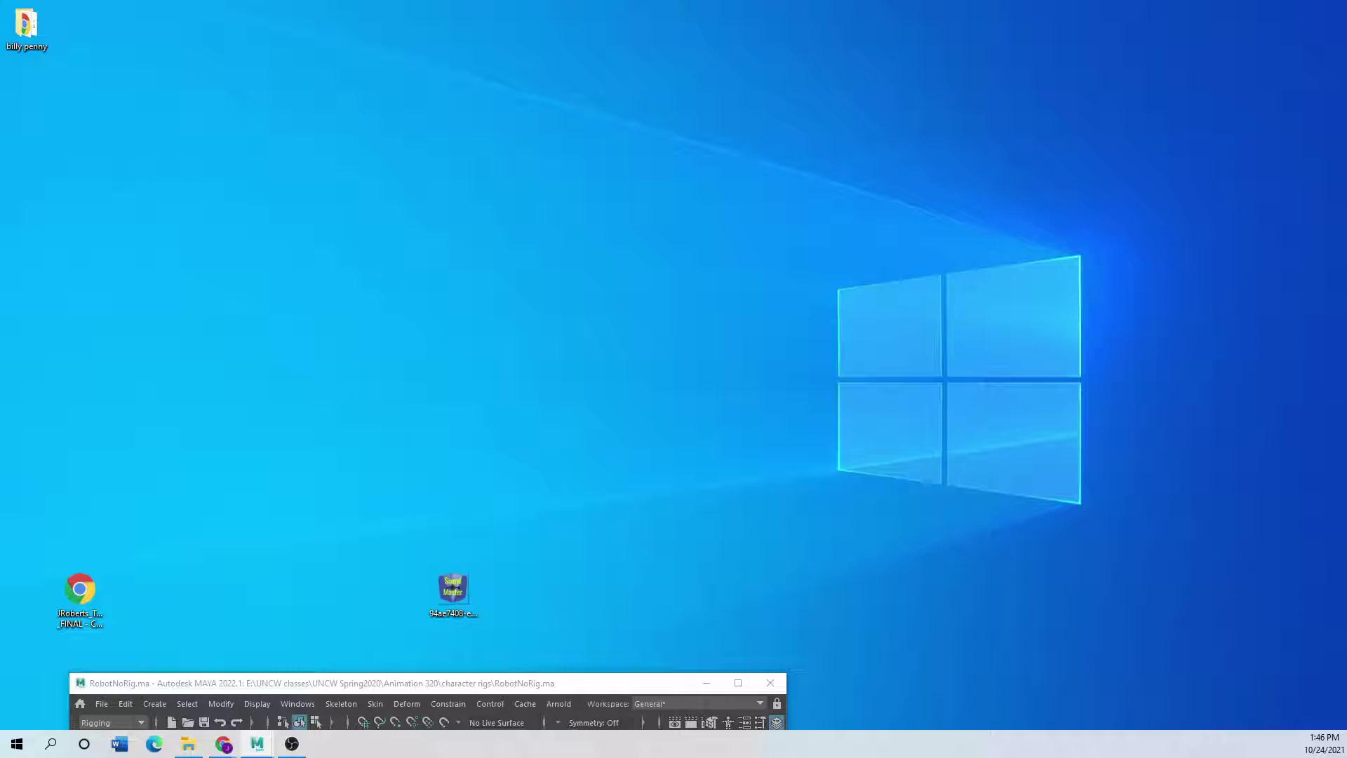
drag(414, 687, 573, 133)
mouse_move(264, 752)
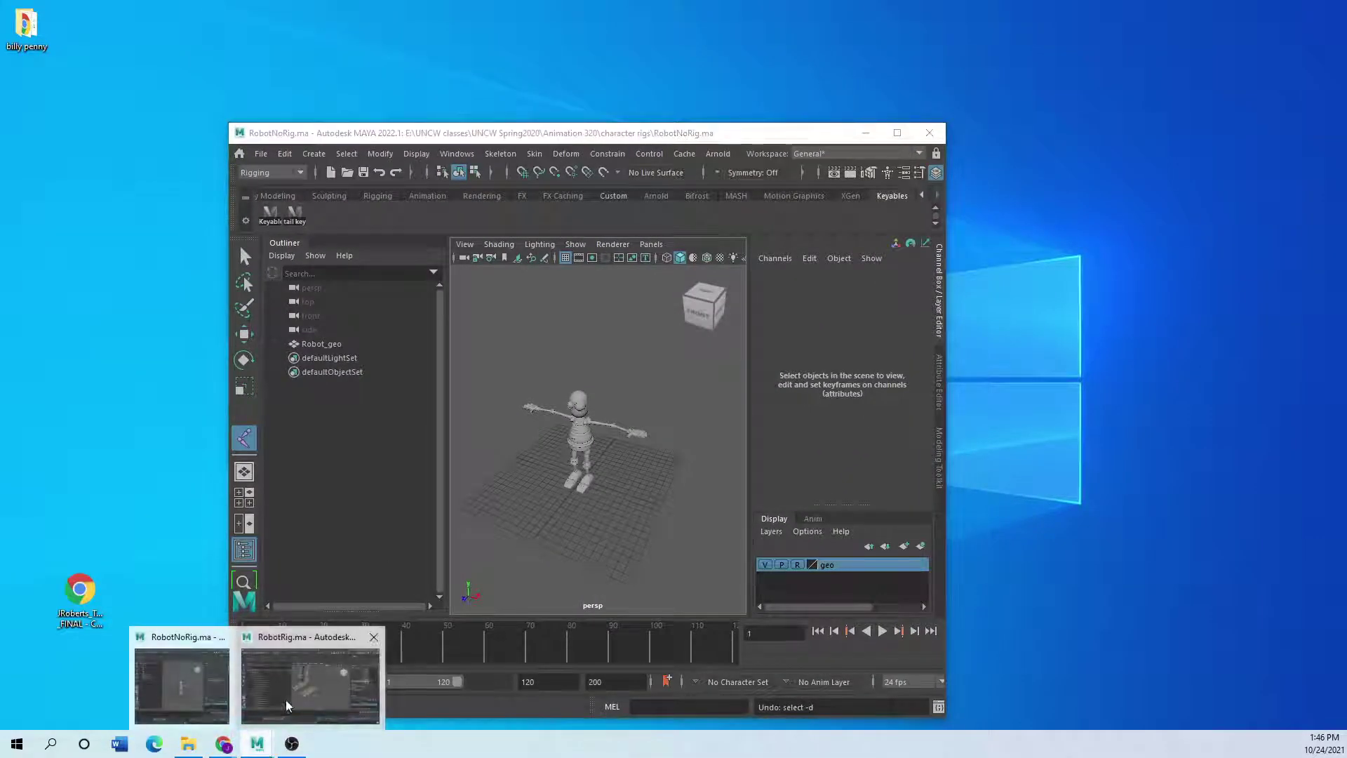
click(286, 700)
drag(733, 120, 749, 106)
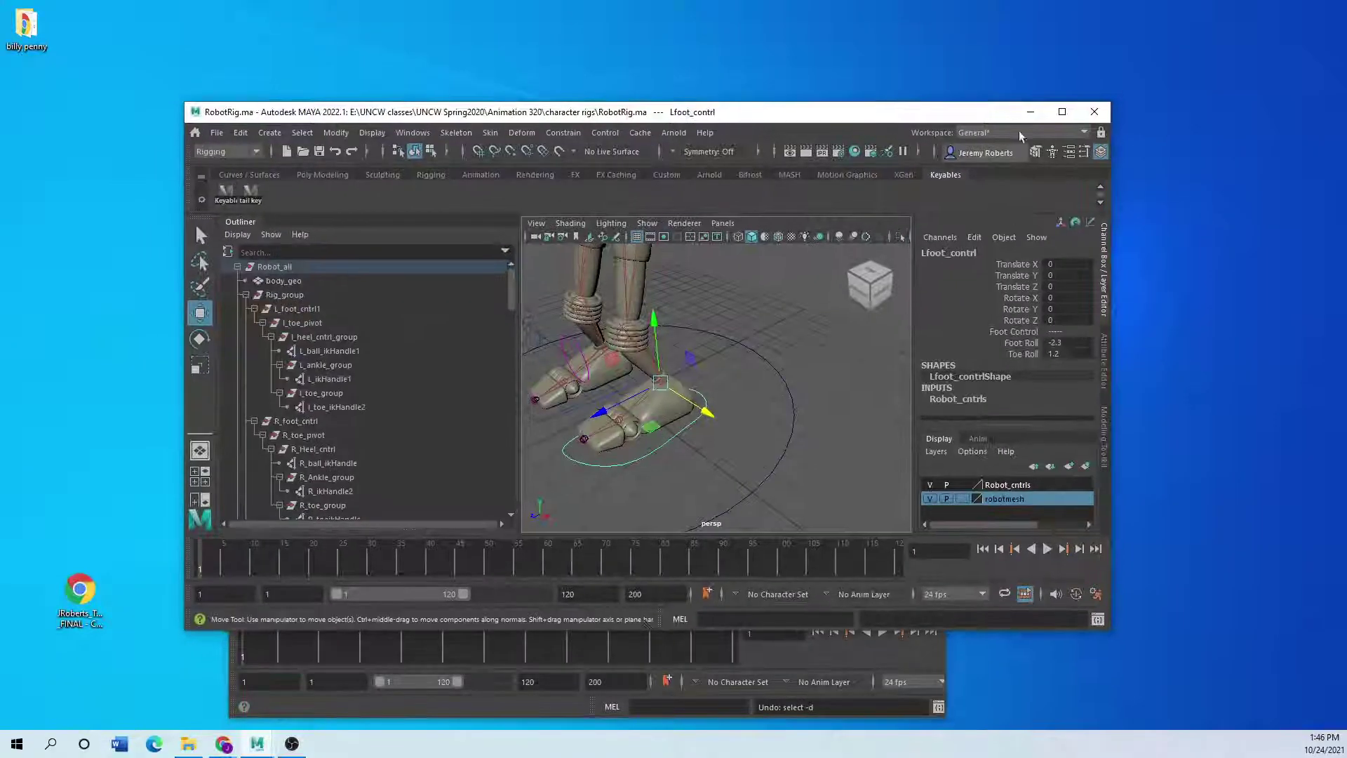
Maximize the RobotRig window, clear the control selection and show the whole rig in the front view.
click(1064, 103)
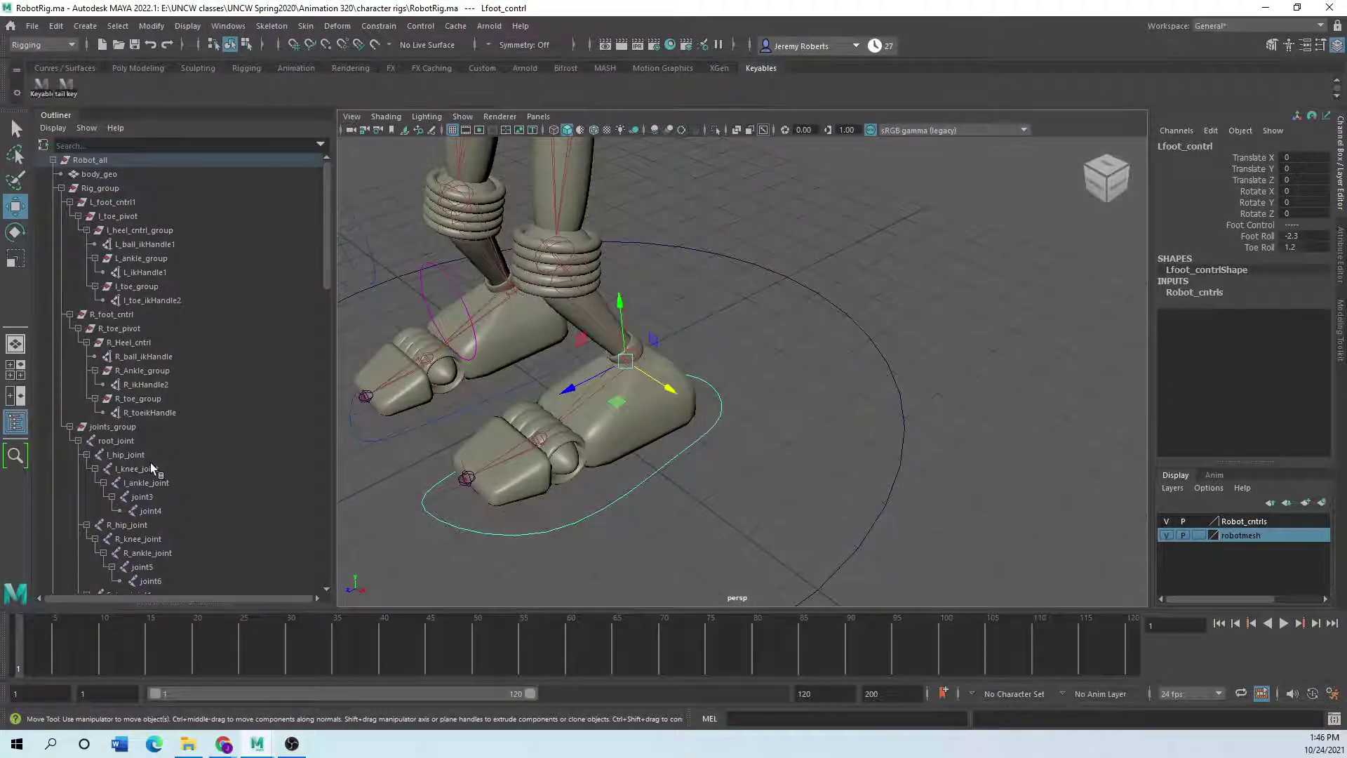
scroll(150, 463, down, 8)
scroll(200, 505, up, 8)
scroll(610, 484, down, 5)
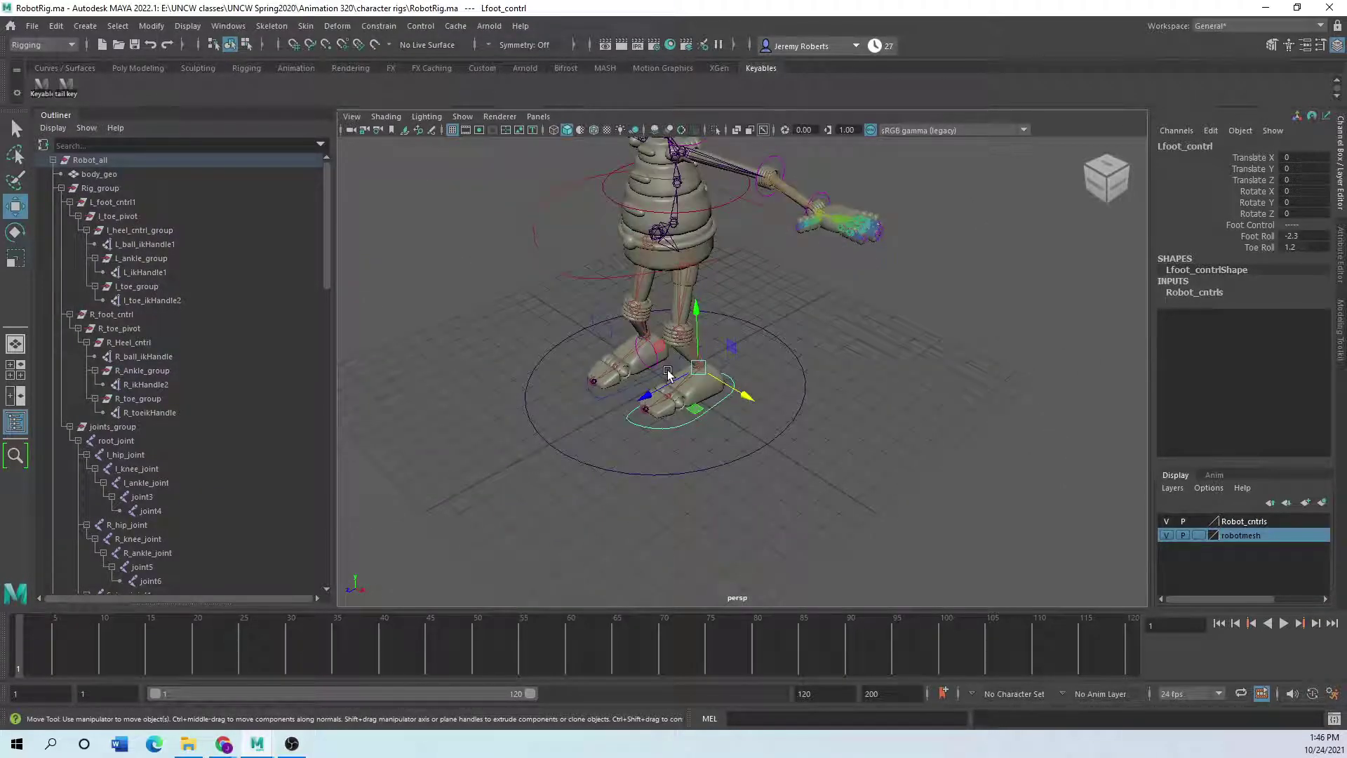
click(567, 497)
key(space)
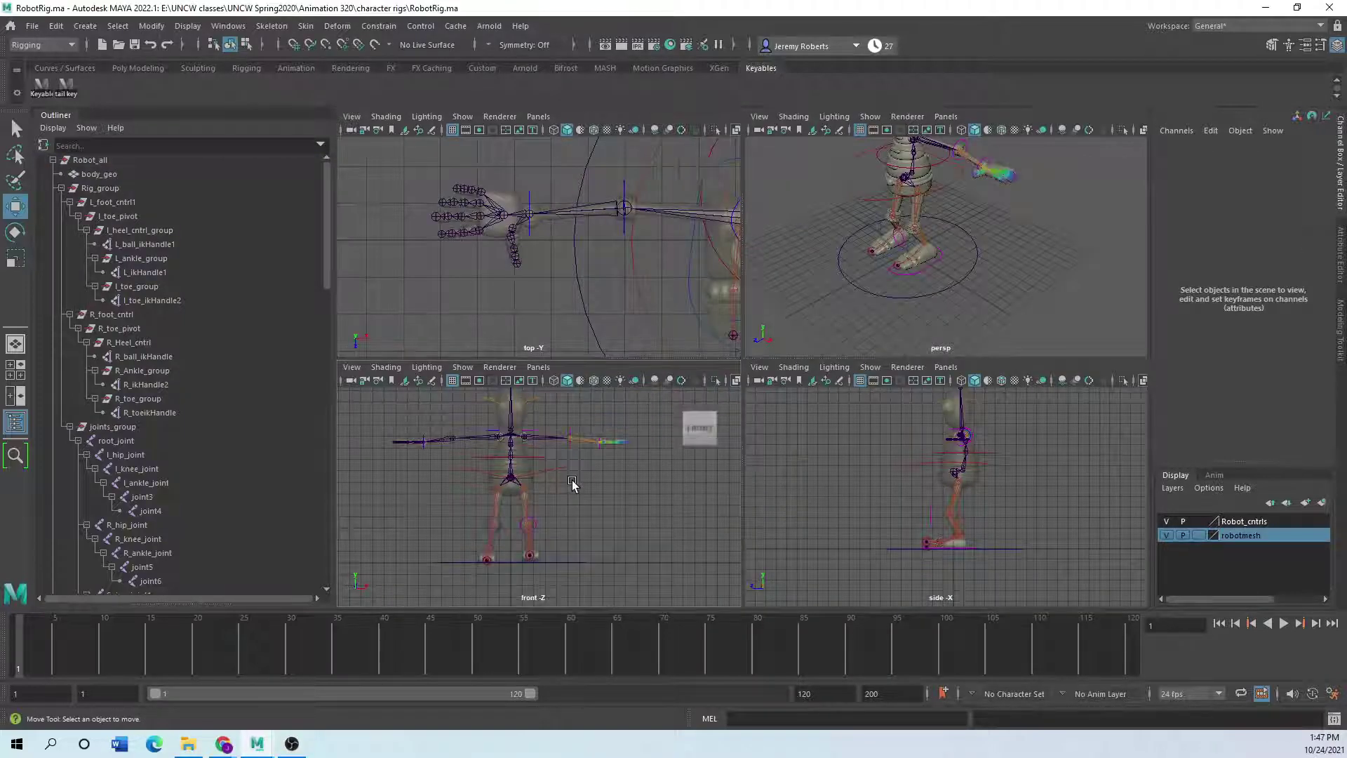
key(space)
Select l_hip_joint and L_shoulder_joint in turn, and examine how the leg and arm joints line up in the front view.
click(715, 357)
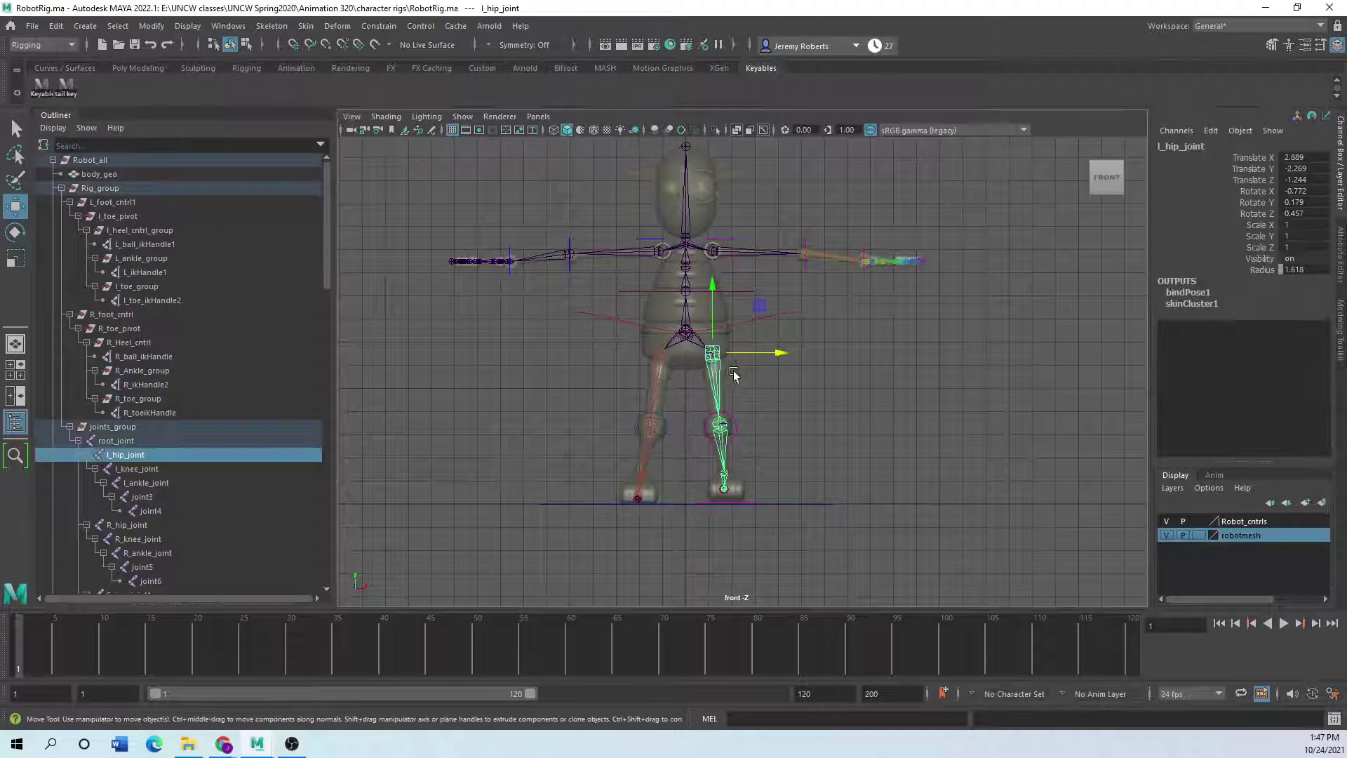
scroll(716, 358, up, 2)
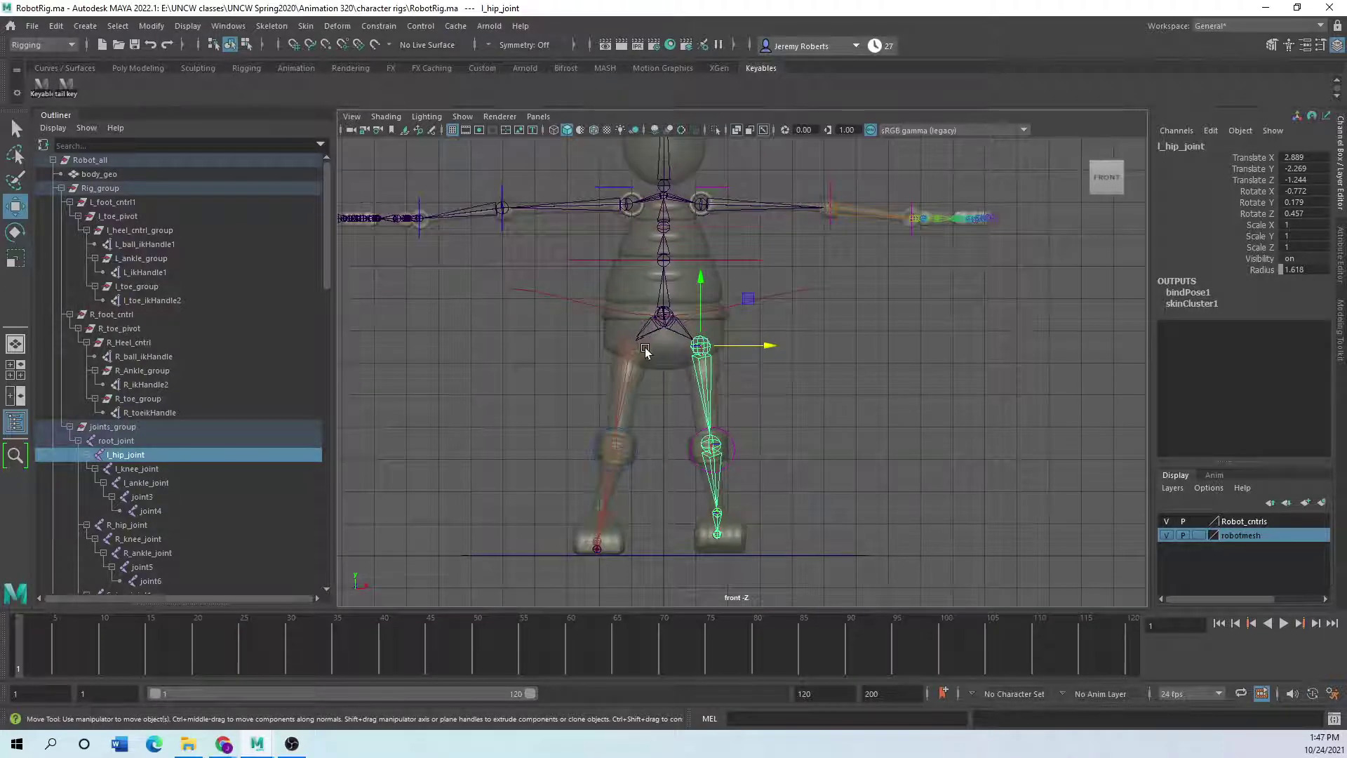
click(700, 204)
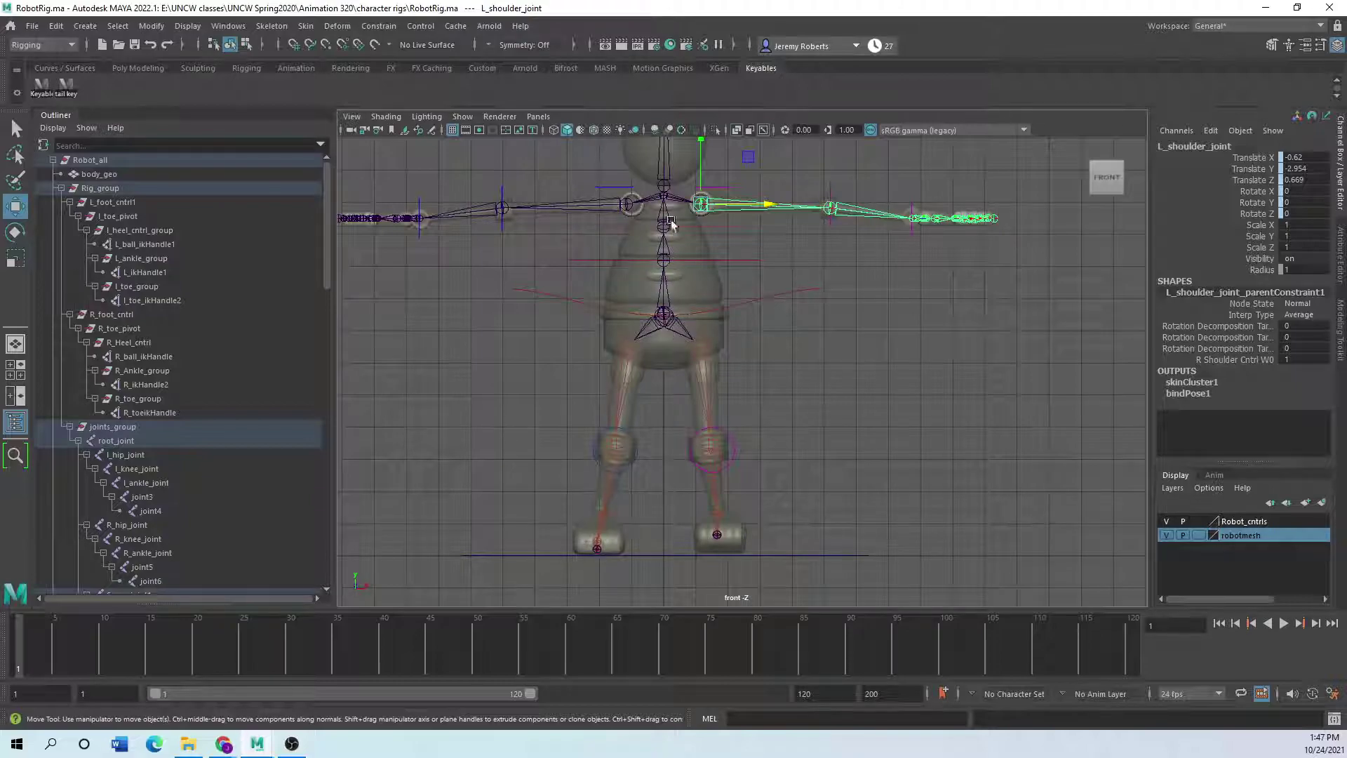
scroll(750, 422, up, 2)
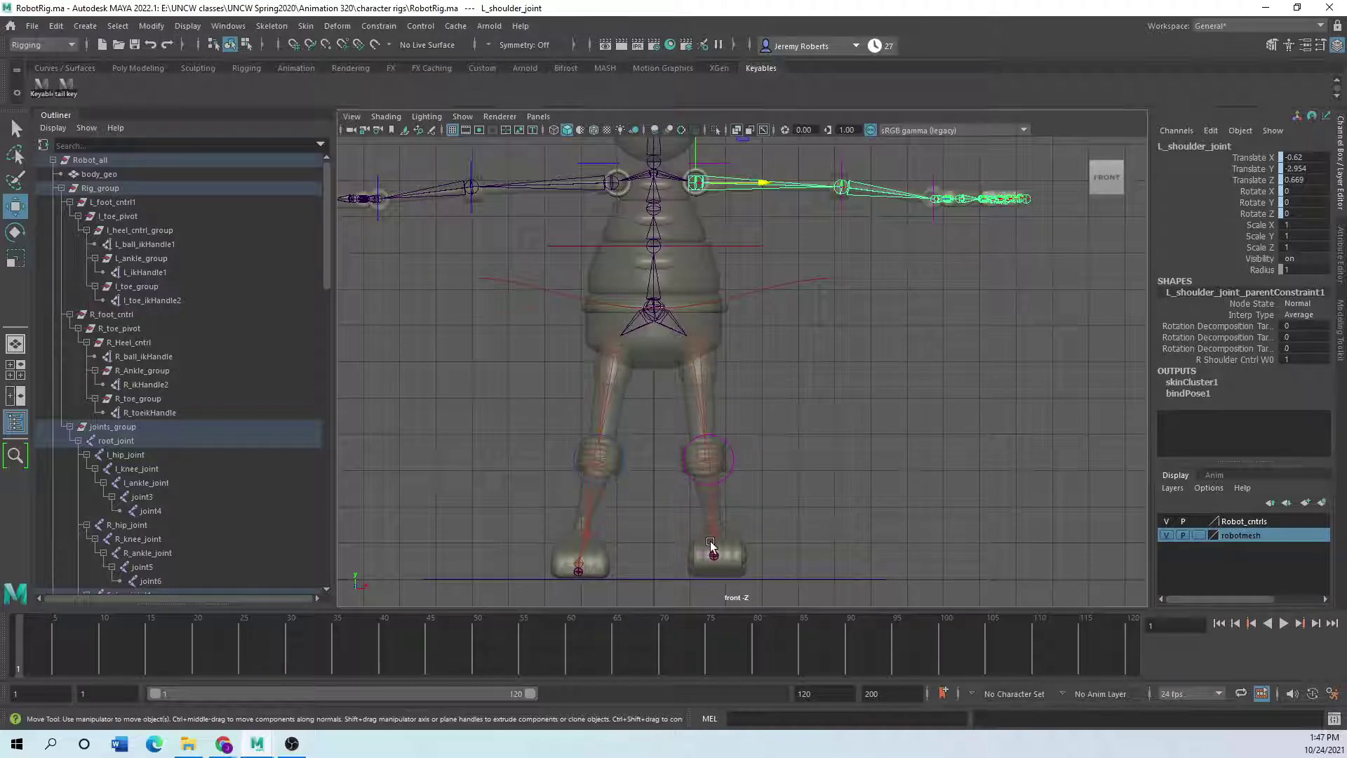
scroll(747, 243, down, 1)
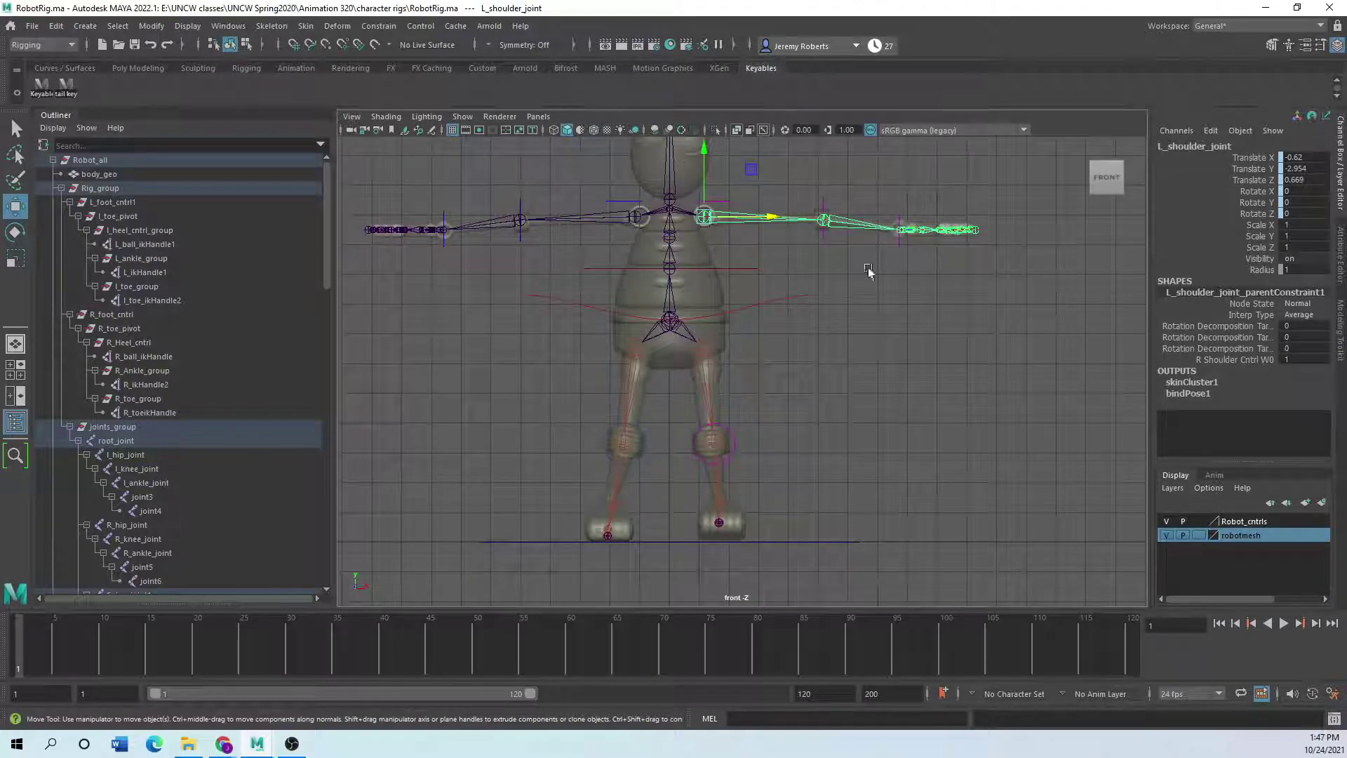
scroll(896, 447, down, 1)
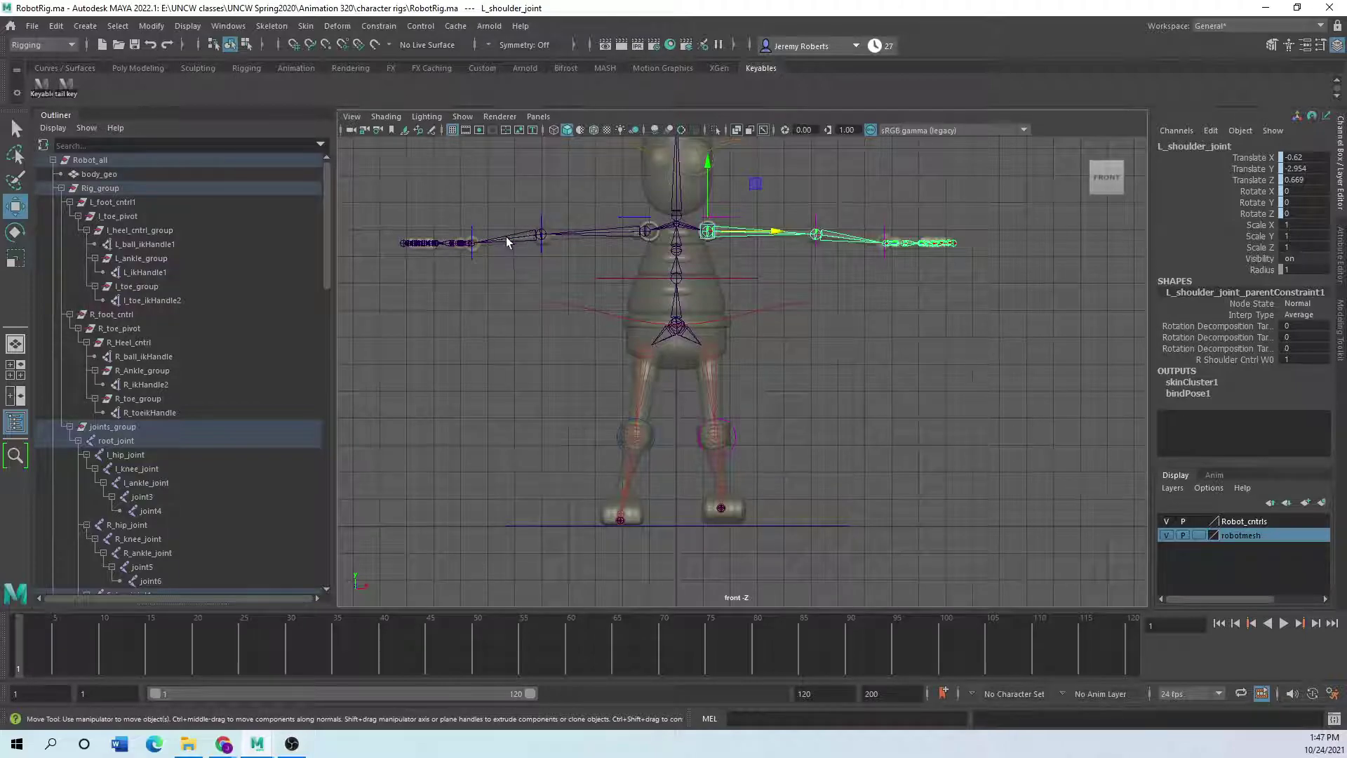
Try bending the robot's elbow in the perspective view by rotating R_elbow_cntrl to about -71.8 degrees in Y.
key(space)
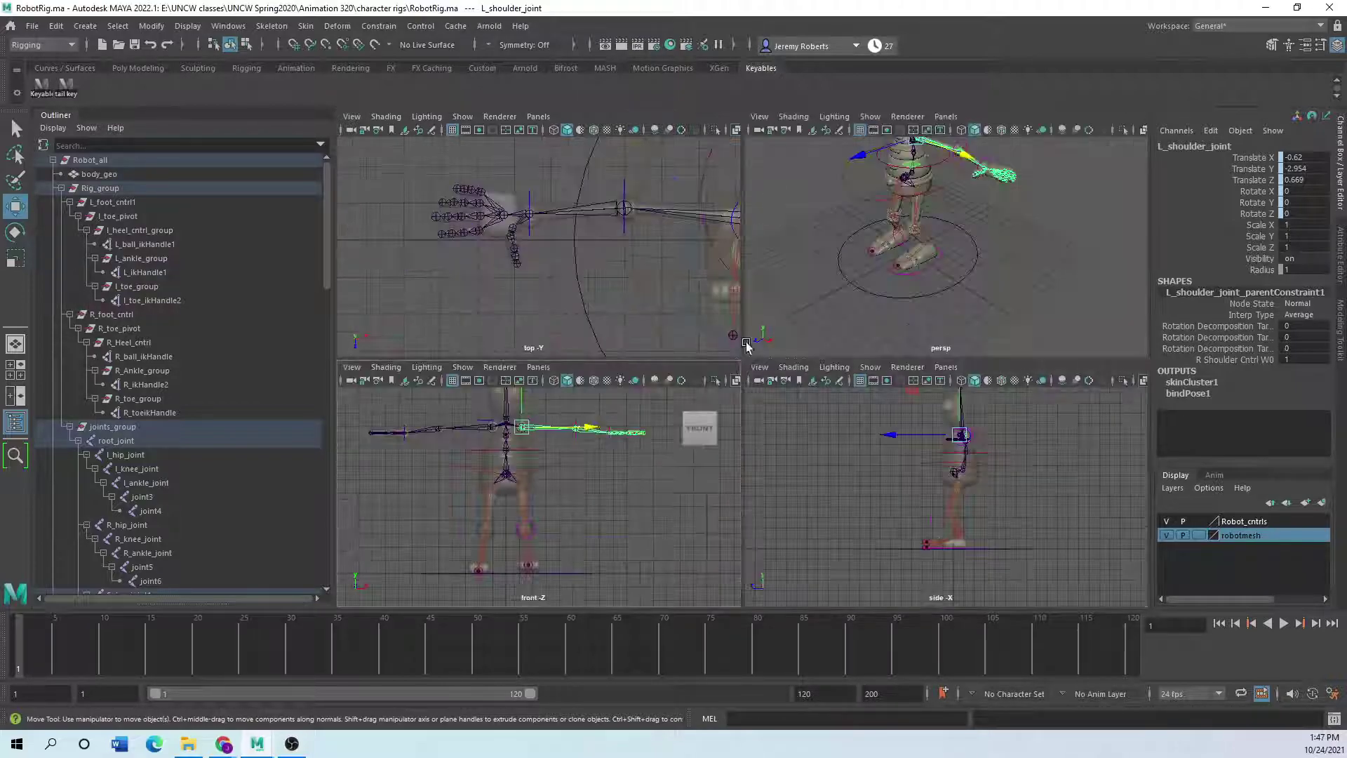
key(space)
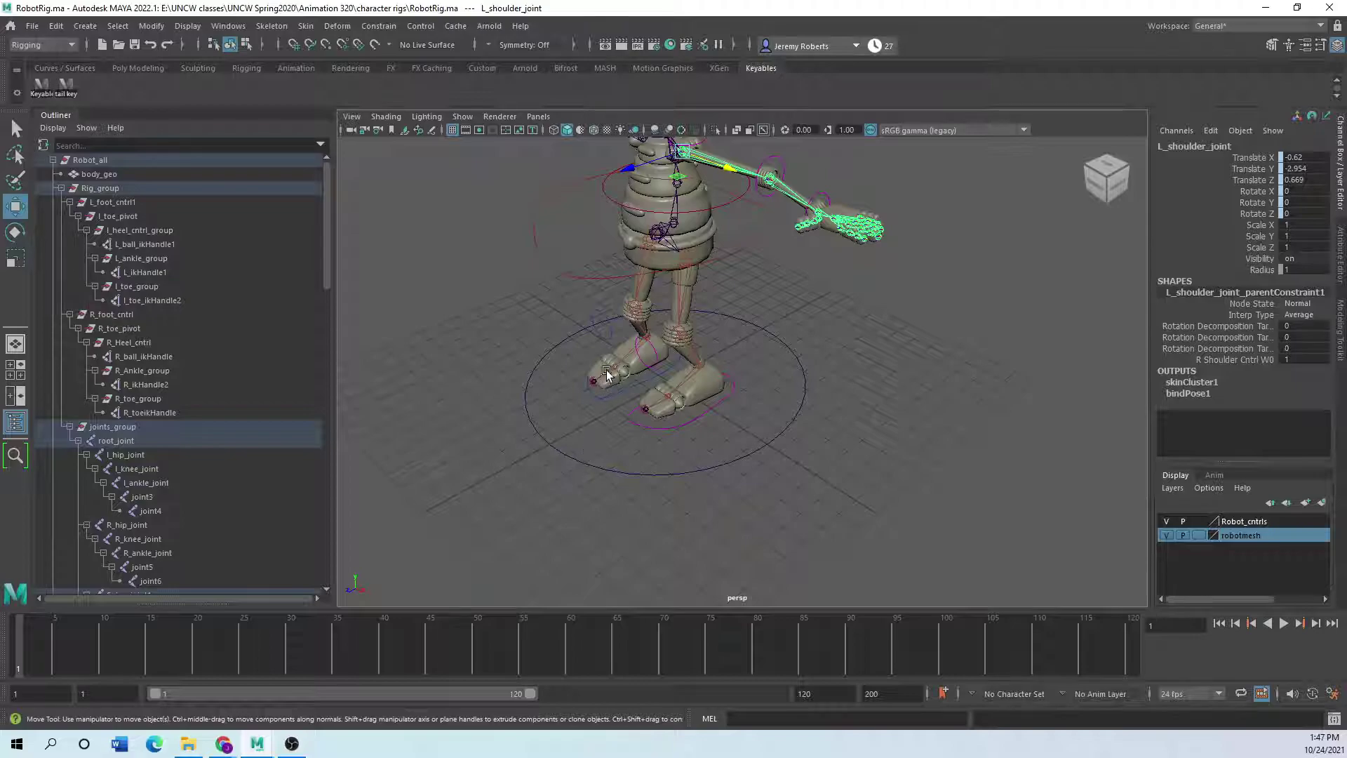
alt+middle_drag(604, 338, 580, 451)
alt+right_drag(580, 451, 652, 393)
alt+middle_drag(652, 394, 646, 451)
alt+right_drag(646, 451, 686, 439)
click(730, 417)
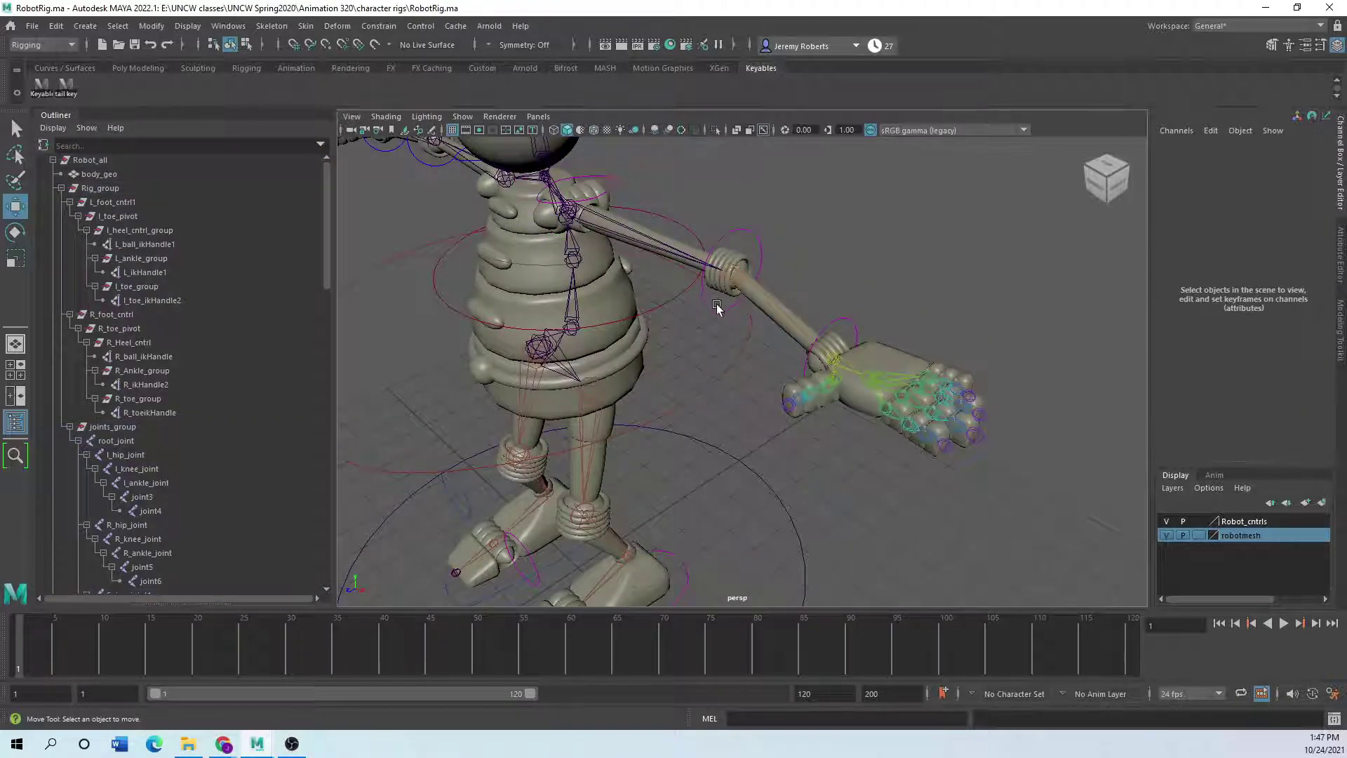
click(717, 304)
click(15, 232)
drag(730, 303, 679, 296)
Try bending R_elbow_cntrl further to about -123.4 degrees in Y, examine the folded arm, and clear the selection.
alt+drag(693, 352, 813, 346)
scroll(803, 316, up, 5)
alt+middle_drag(803, 305, 694, 426)
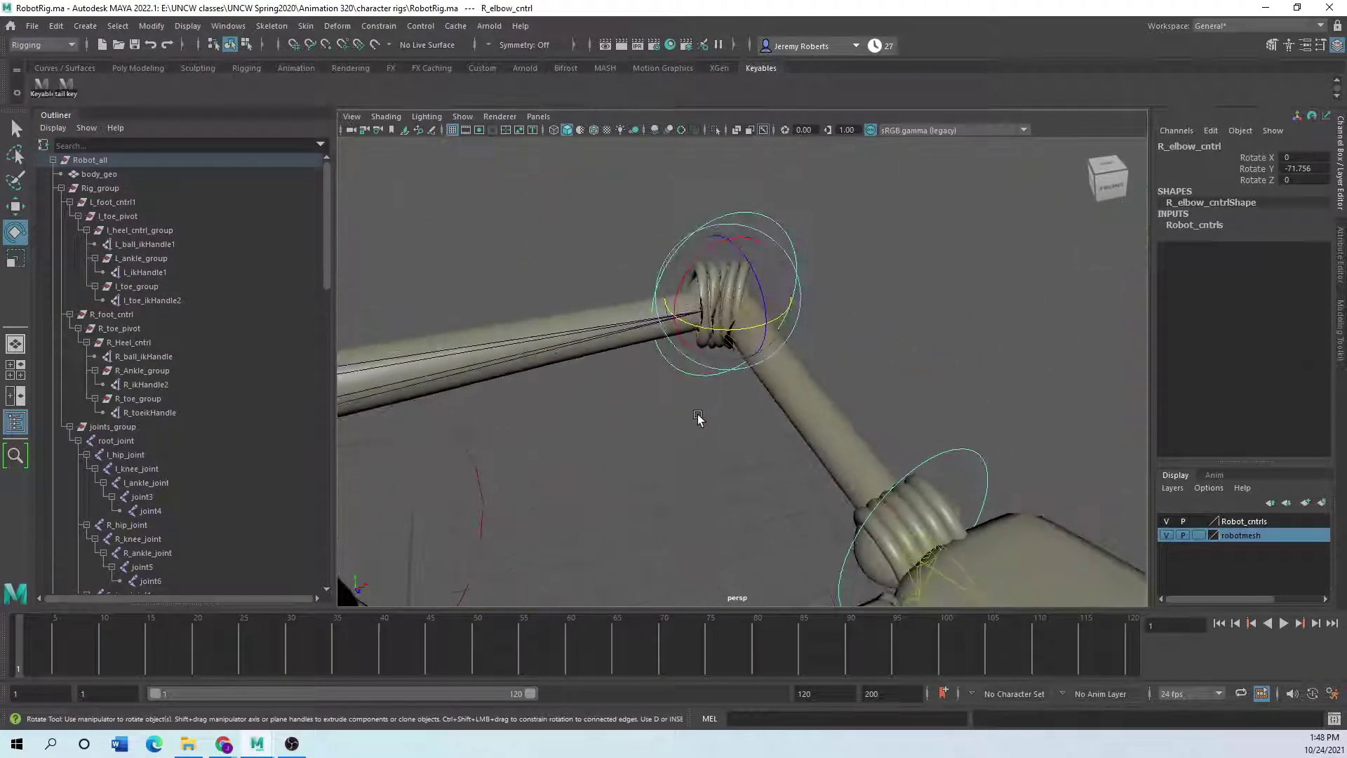
scroll(694, 426, up, 3)
drag(724, 305, 677, 308)
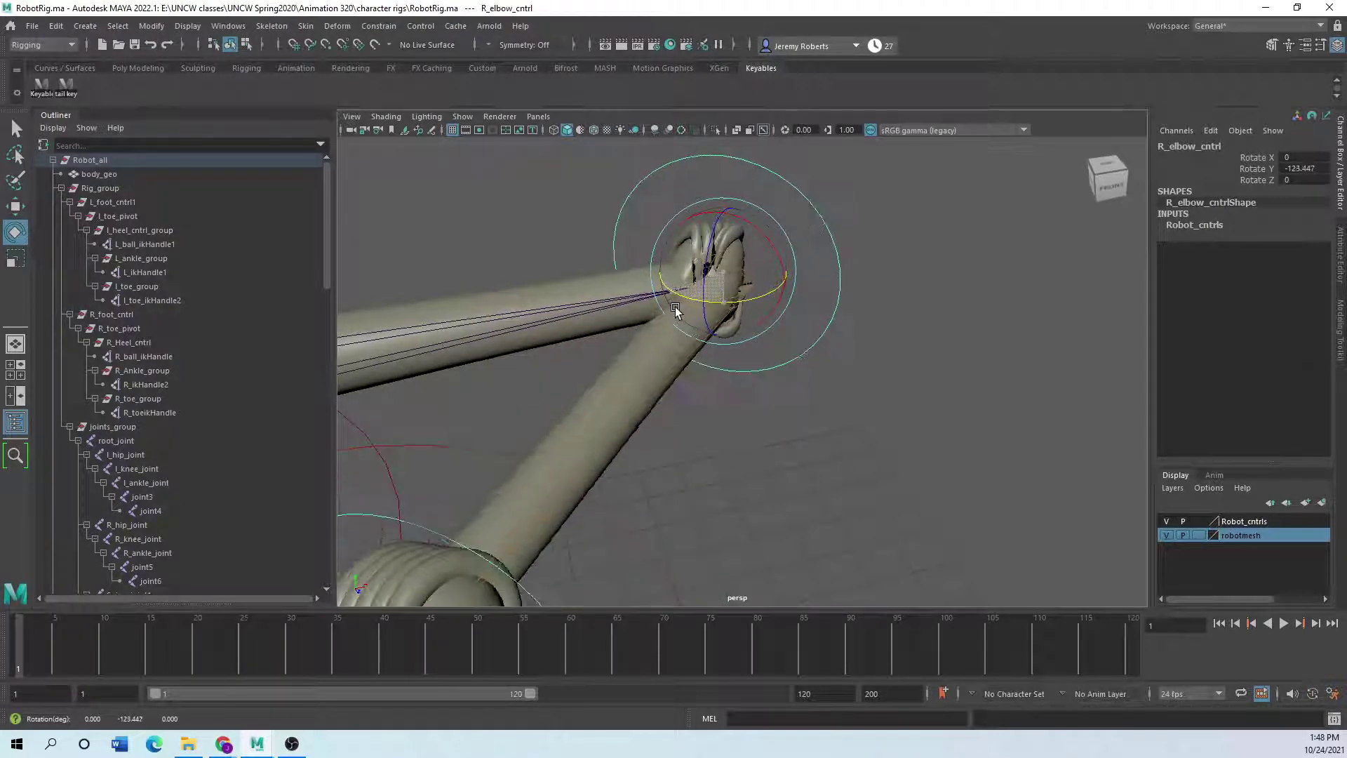
alt+drag(682, 381, 558, 405)
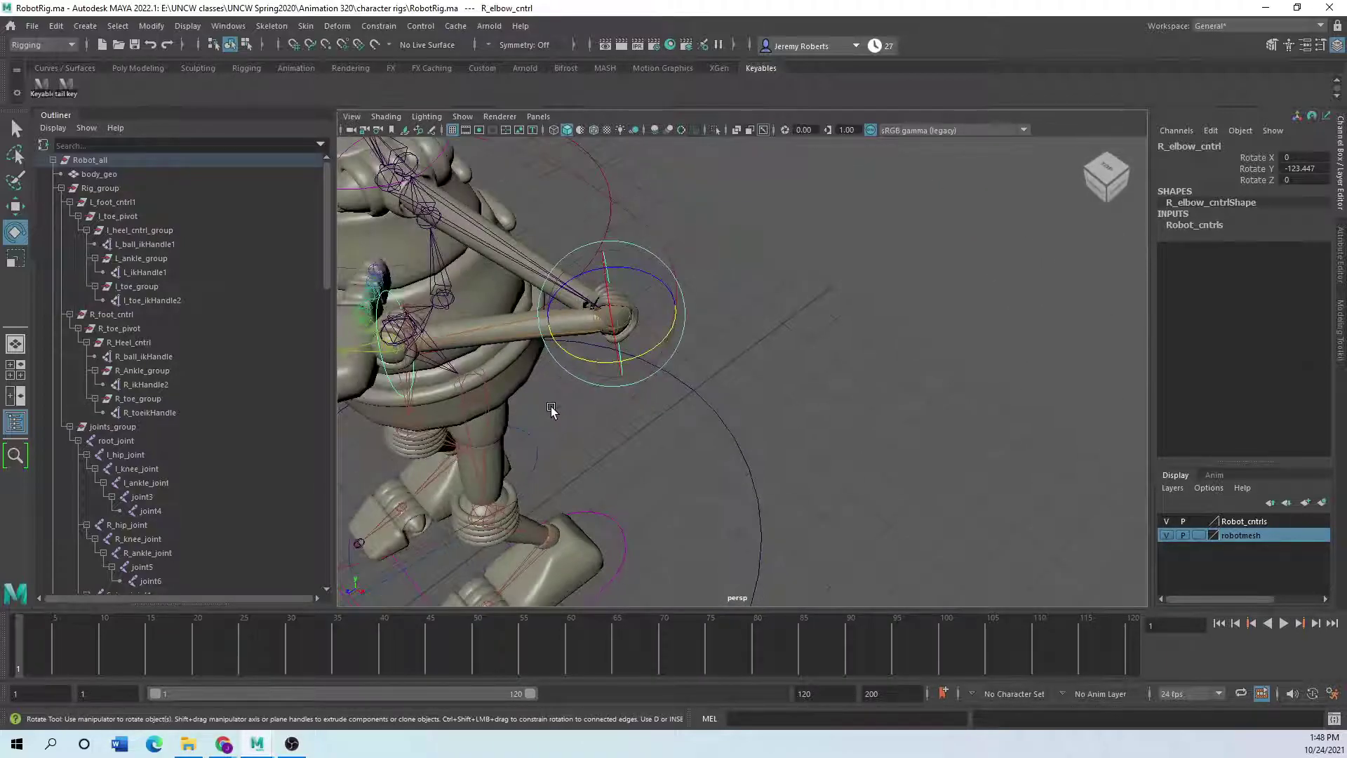
scroll(552, 409, down, 3)
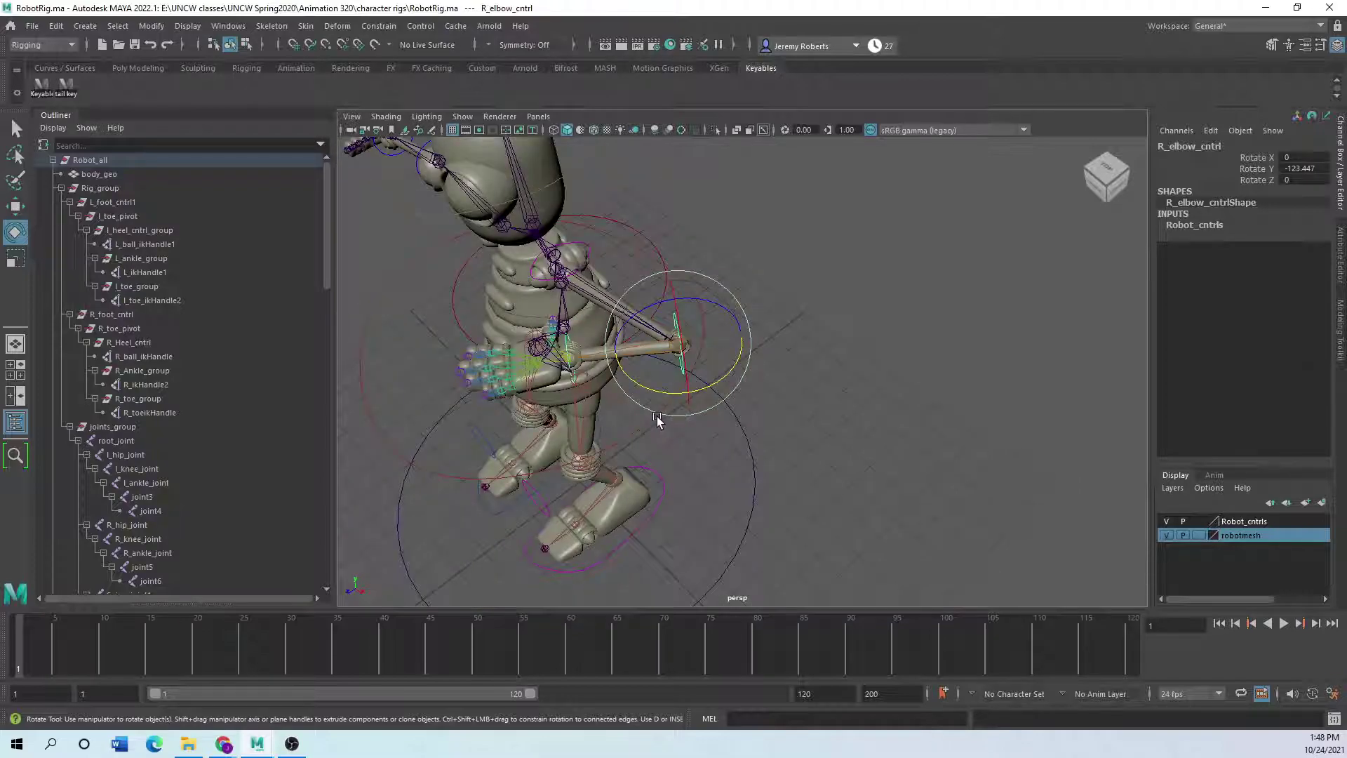
click(795, 426)
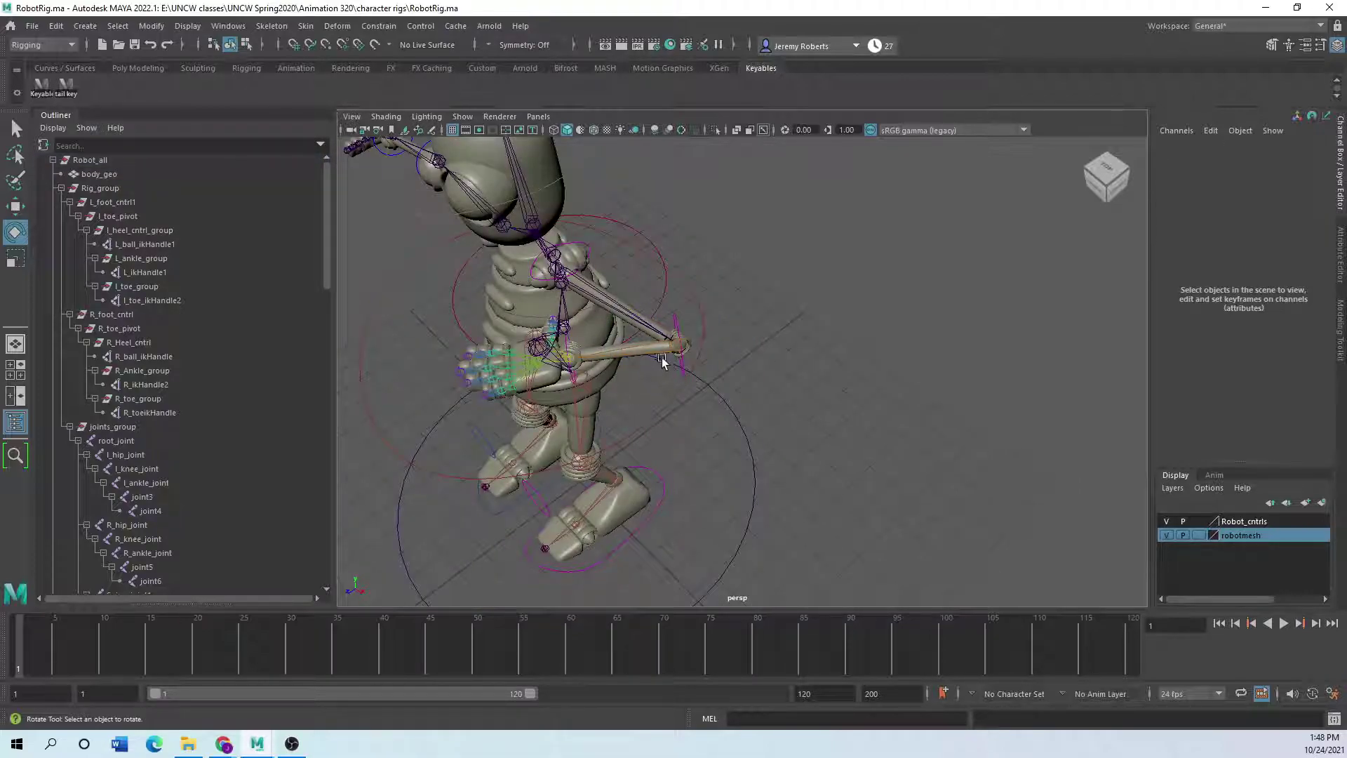
Try rotating R_elbow_cntrl once more, and undo all of its rotations back to 0.
click(679, 356)
drag(640, 376, 750, 389)
key(ctrl+z)
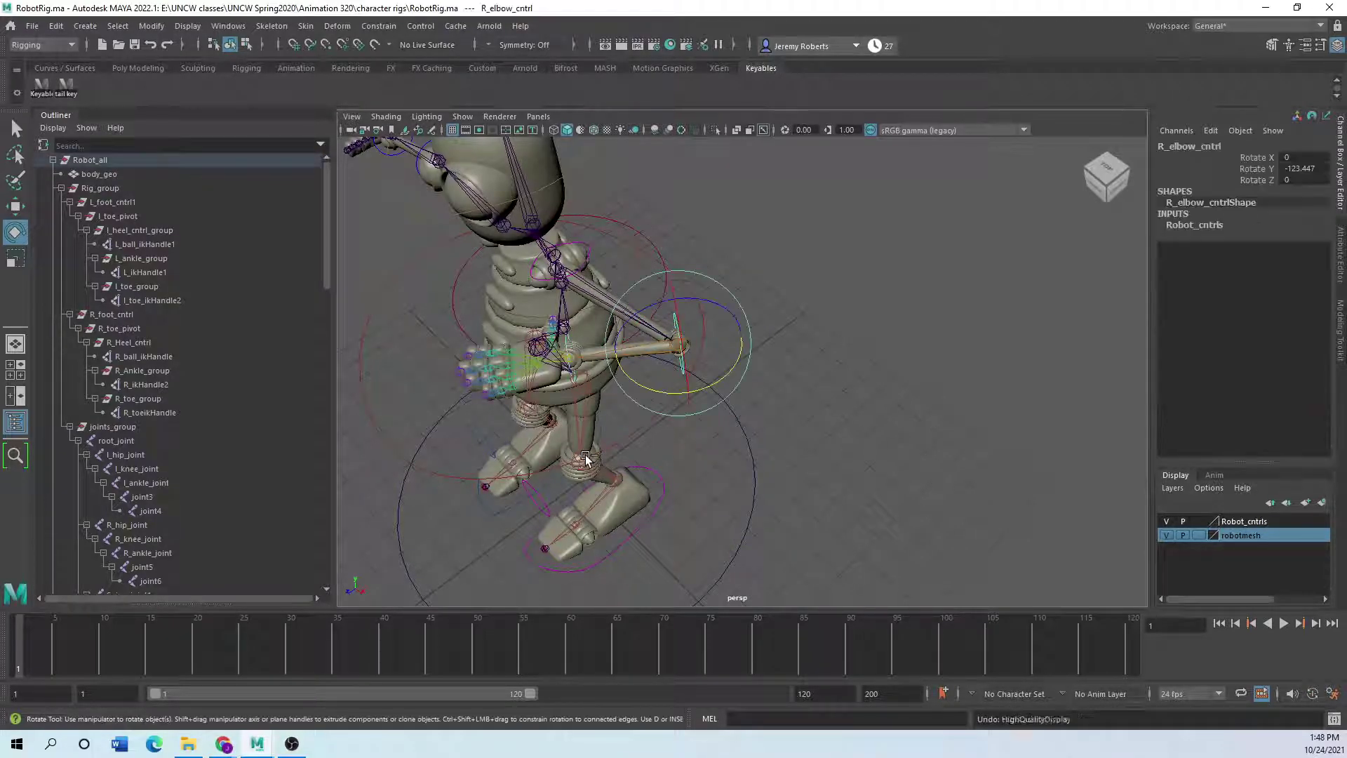
key(ctrl+z)
key(ctrl+z)
Examine the straightened arm and the legs from several angles, with l_hip_joint selected.
alt+drag(634, 444, 767, 418)
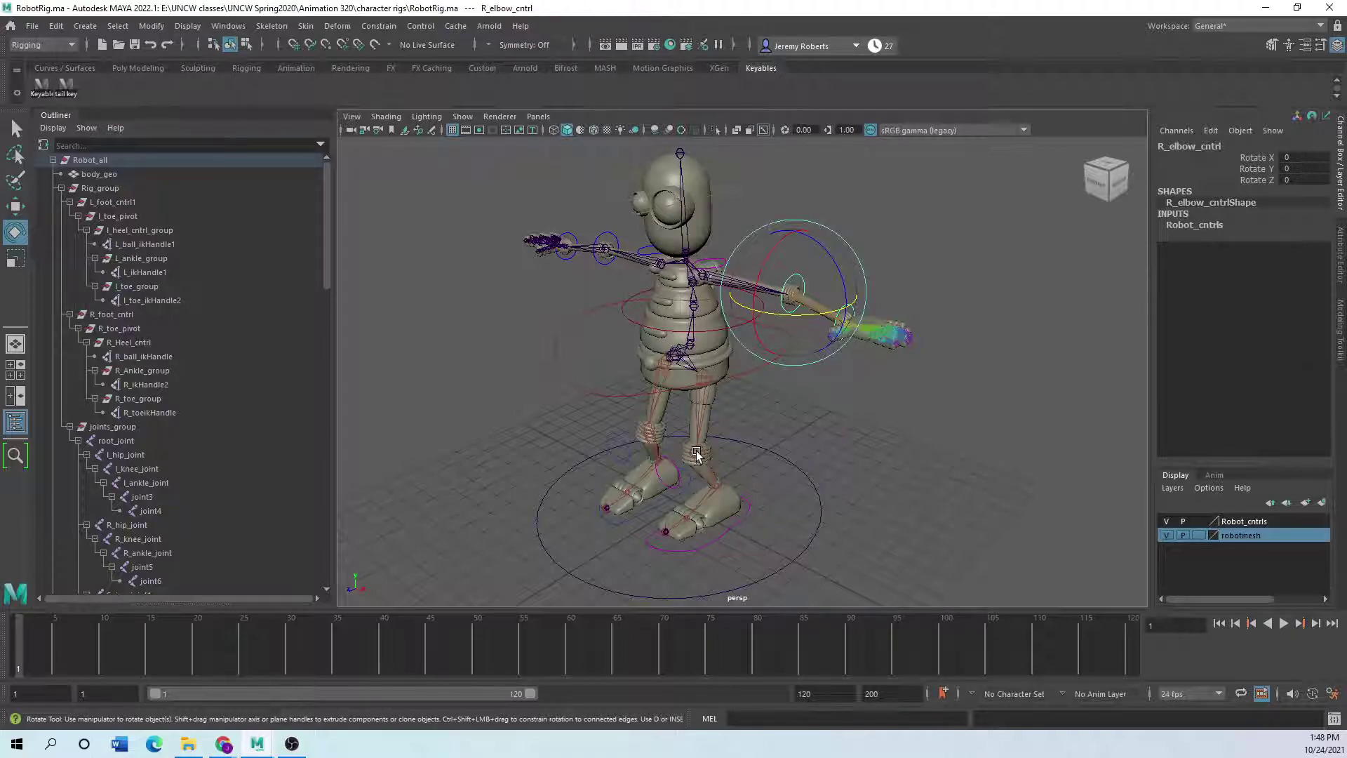
scroll(698, 439, up, 3)
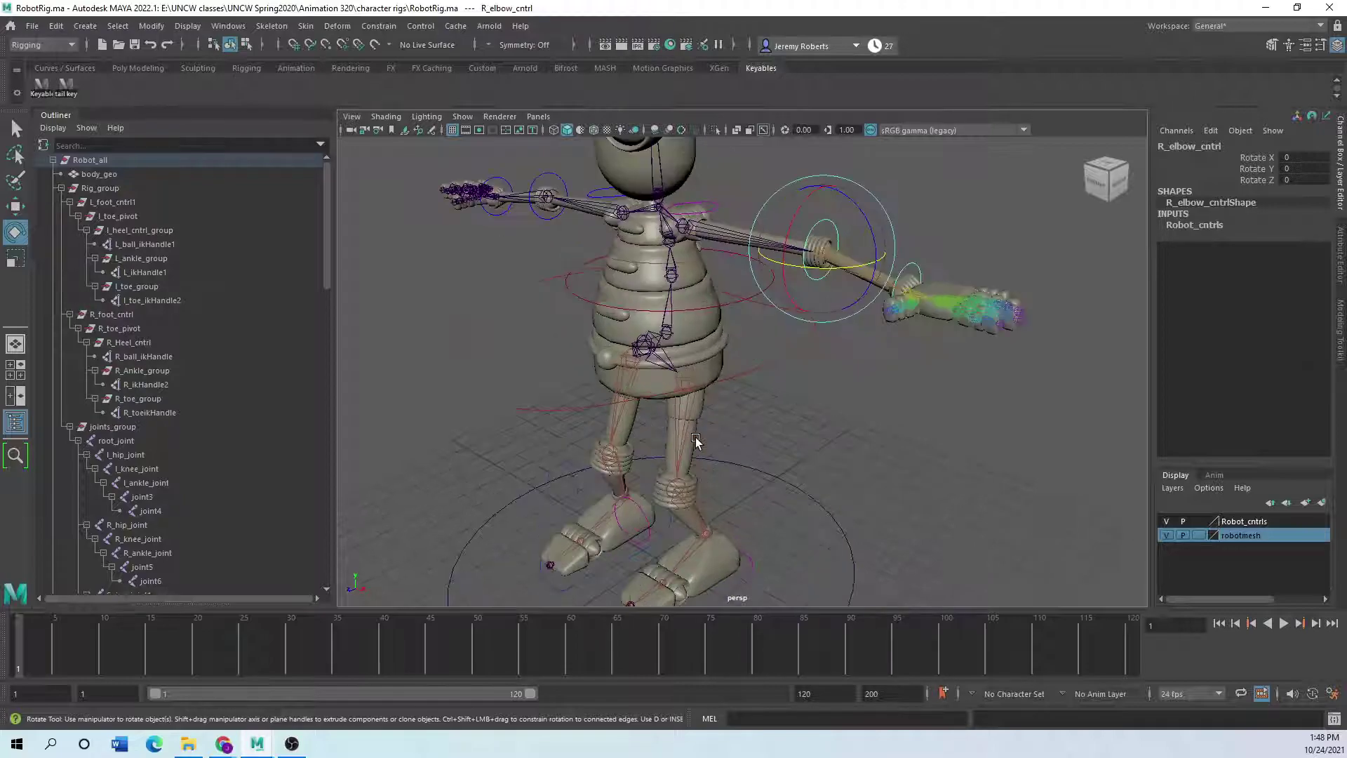
scroll(695, 441, up, 2)
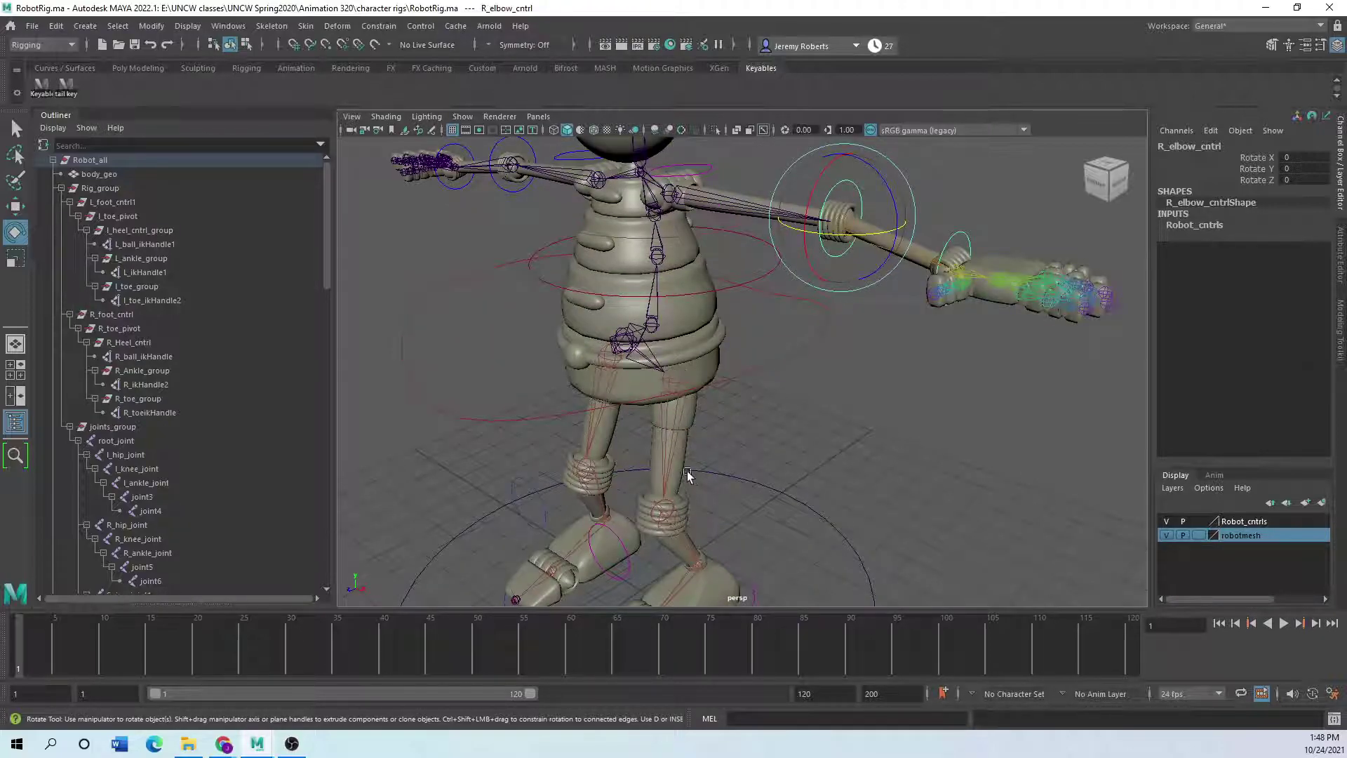
scroll(802, 308, down, 2)
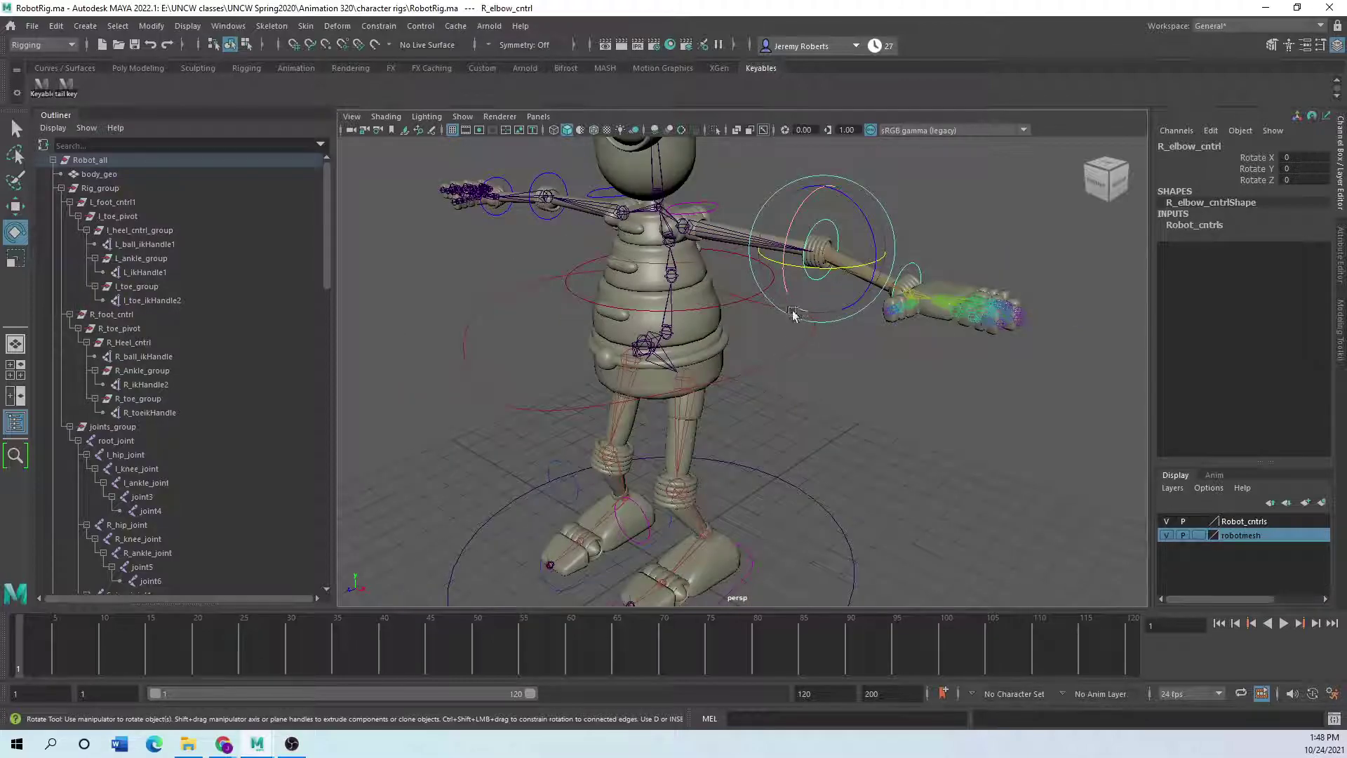
click(672, 429)
alt+drag(672, 429, 658, 477)
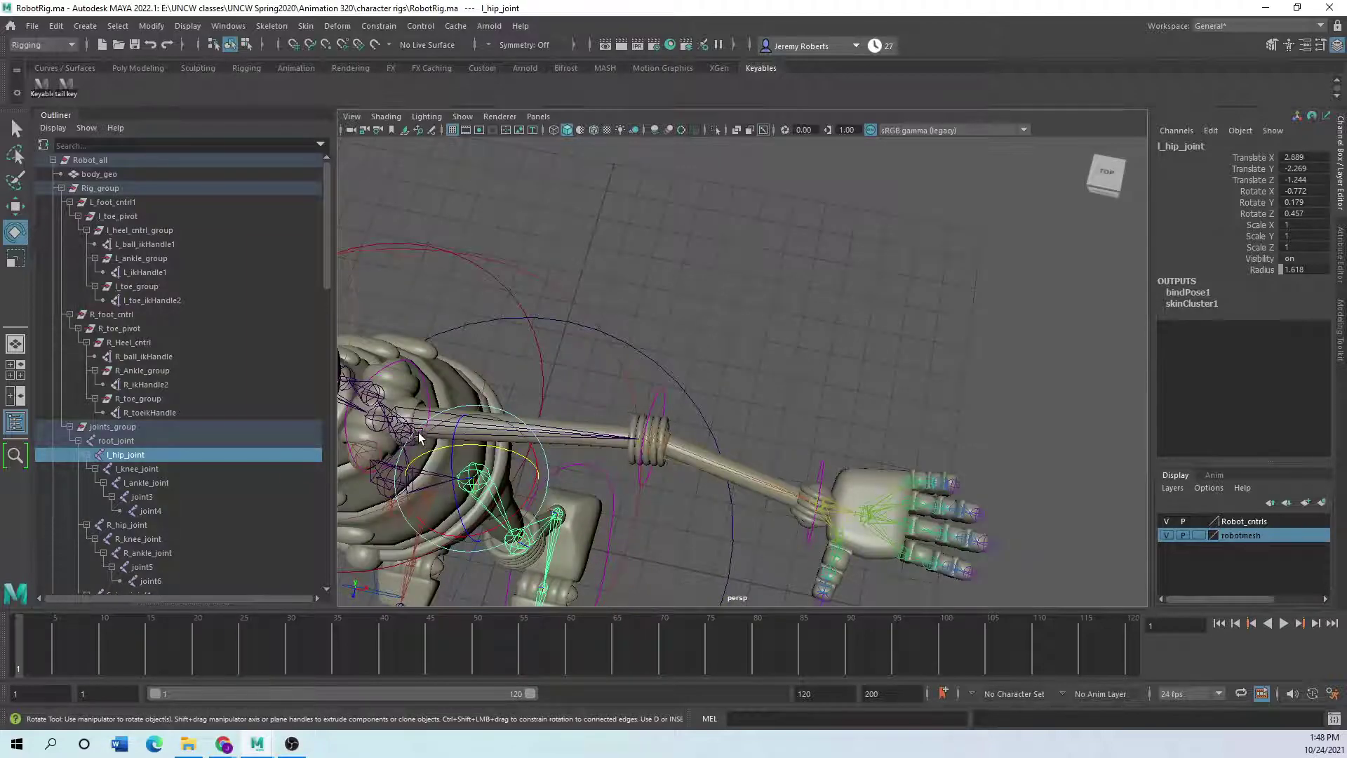
scroll(605, 482, down, 5)
alt+drag(599, 492, 384, 585)
Switch to the RobotNoRig scene and examine the unrigged robot from the side and the front.
mouse_move(259, 747)
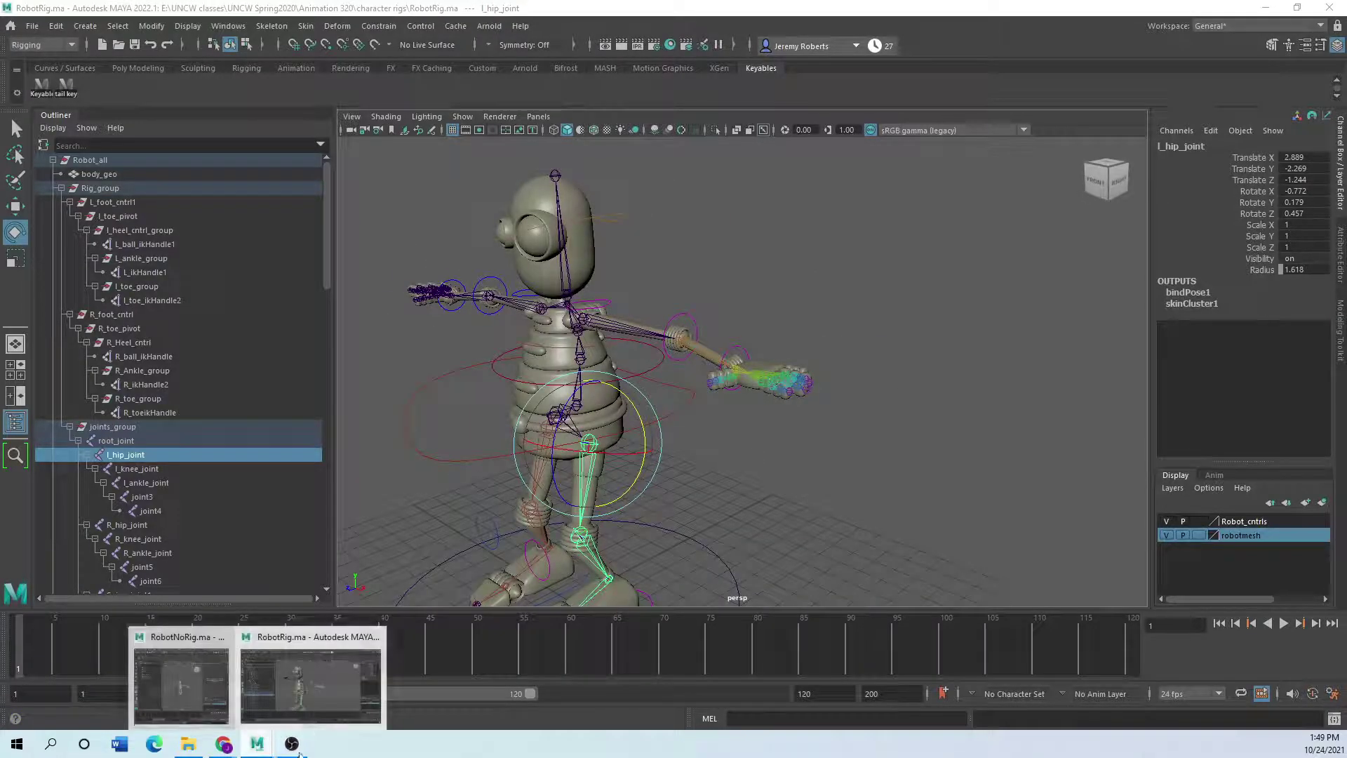
click(204, 698)
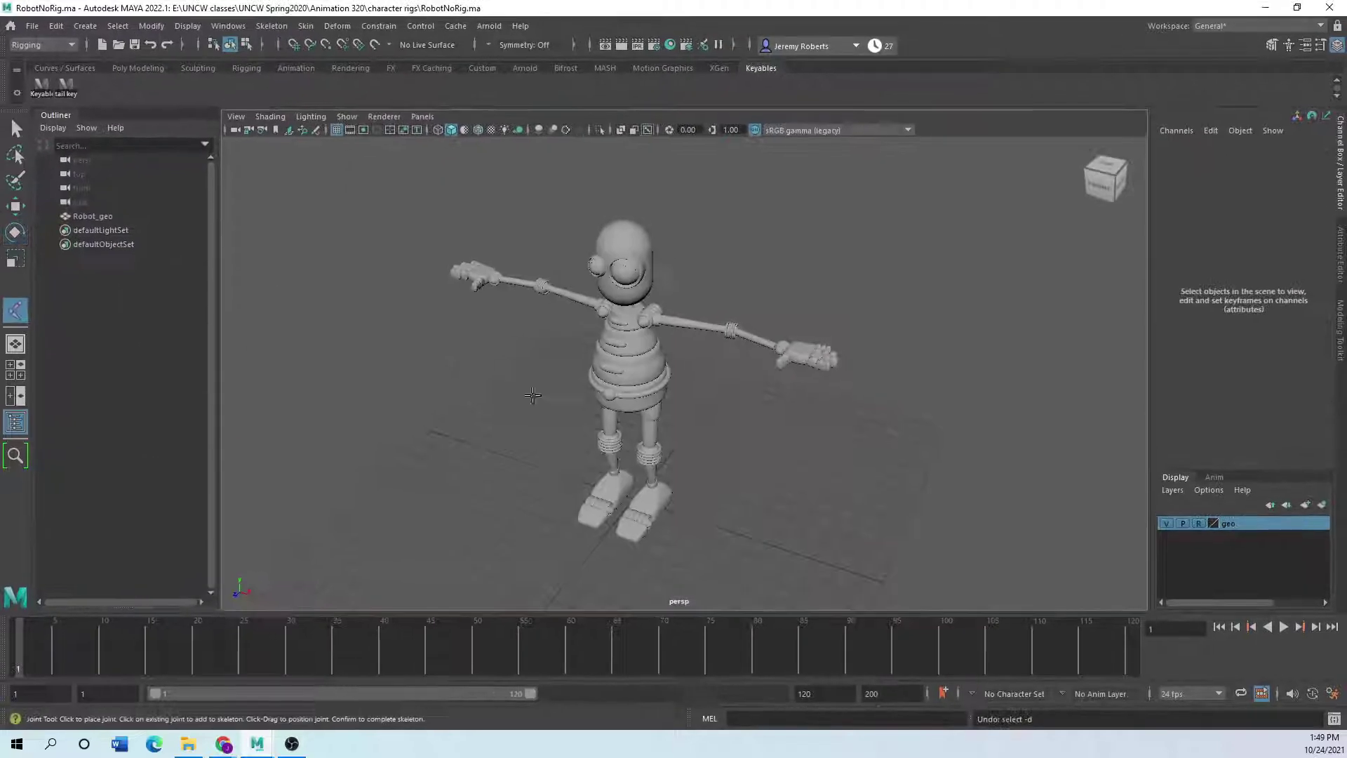
click(897, 132)
alt+drag(624, 424, 602, 443)
alt+middle_drag(744, 577, 665, 474)
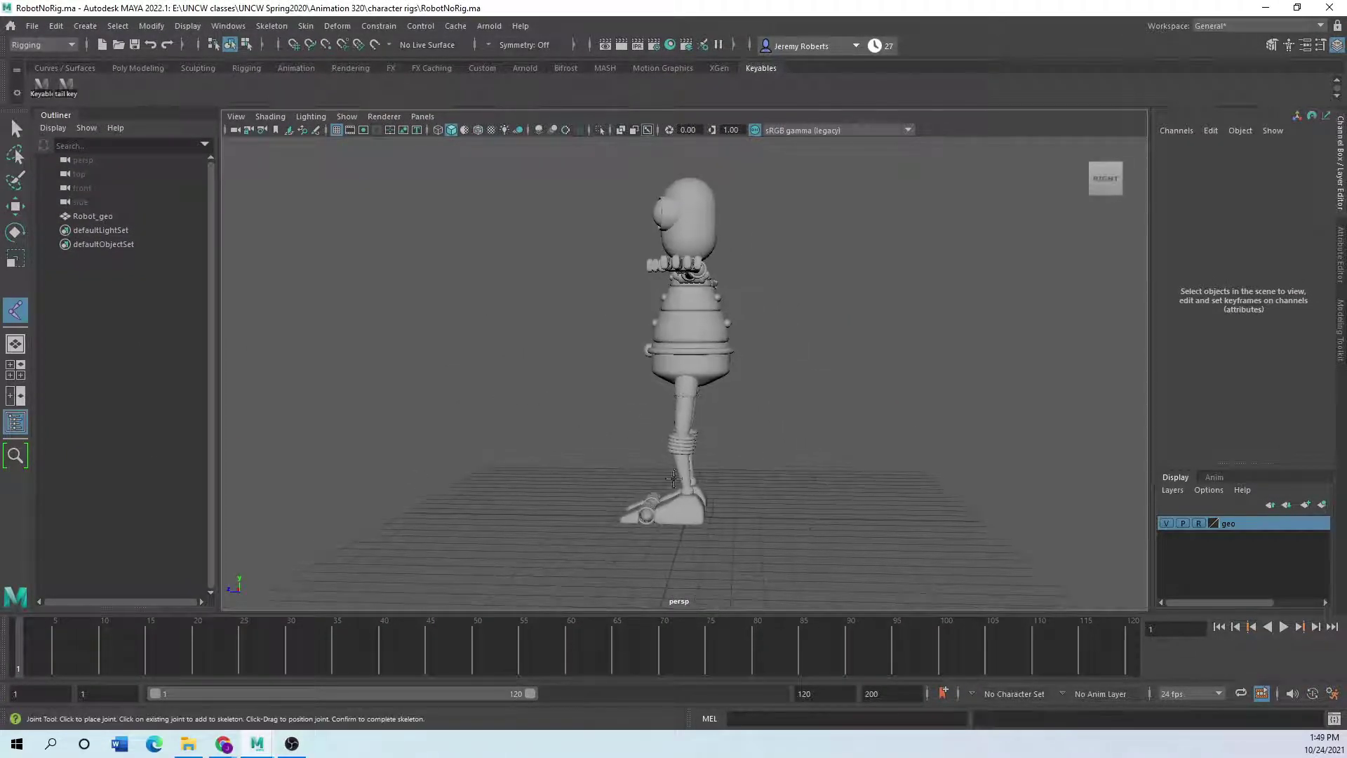
scroll(684, 480, up, 5)
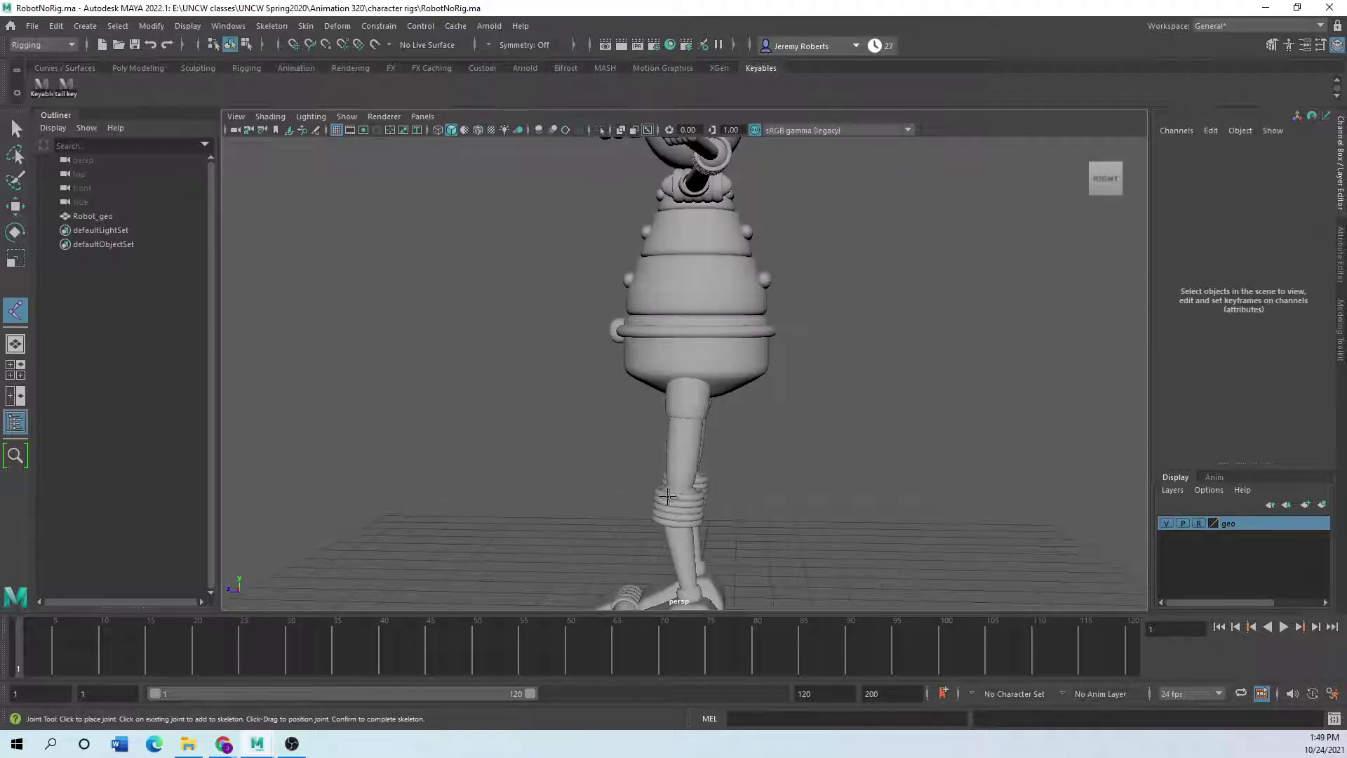
alt+drag(580, 470, 768, 454)
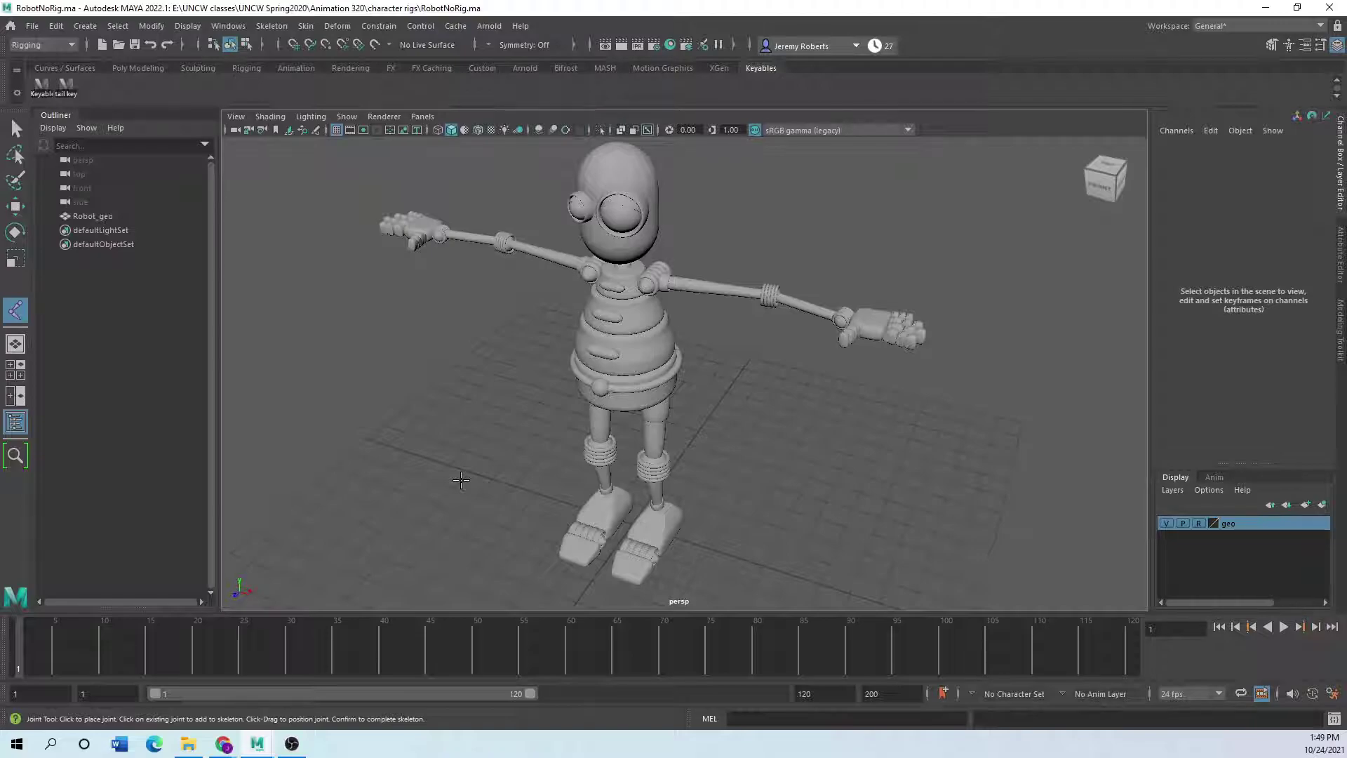
Leave the Joint Tool for the Move Tool, take the geo layer out of reference mode and select Robot_geo.
key(w)
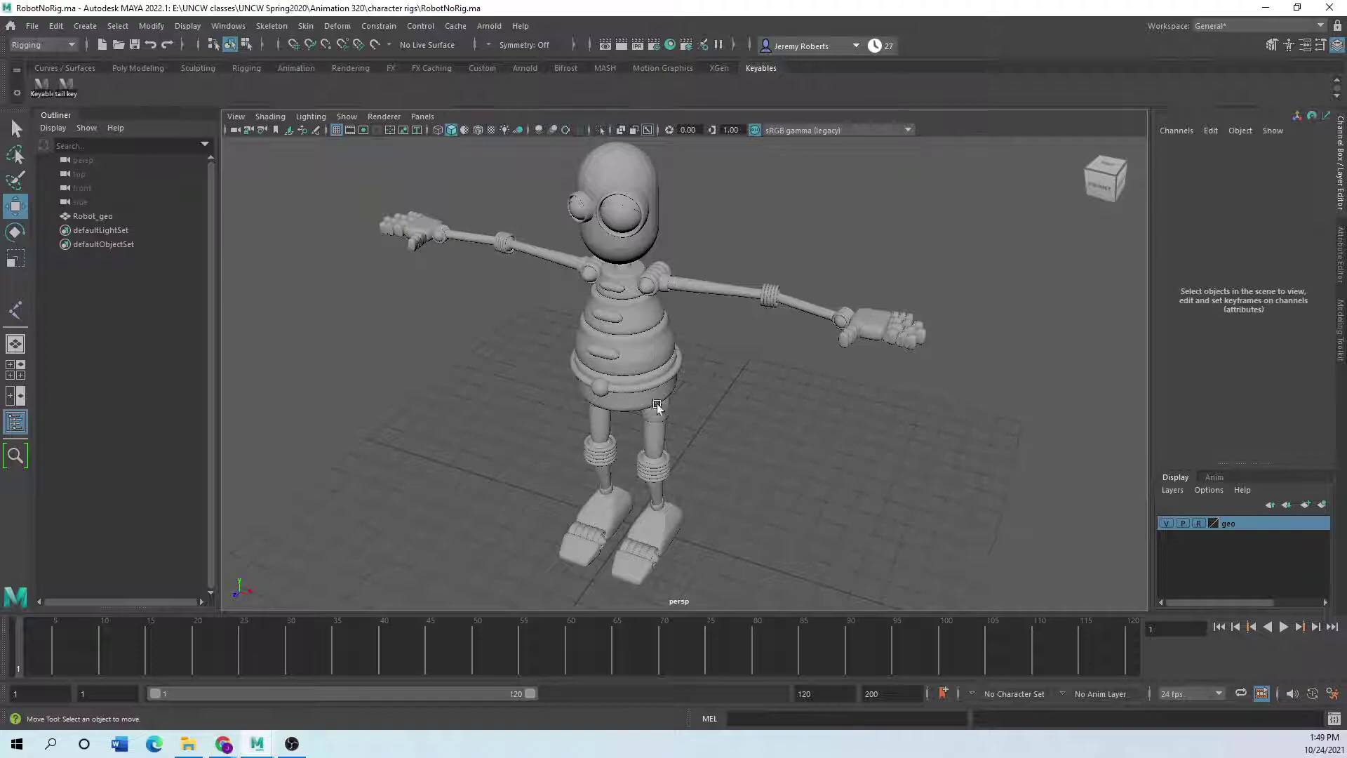
click(1200, 524)
click(628, 389)
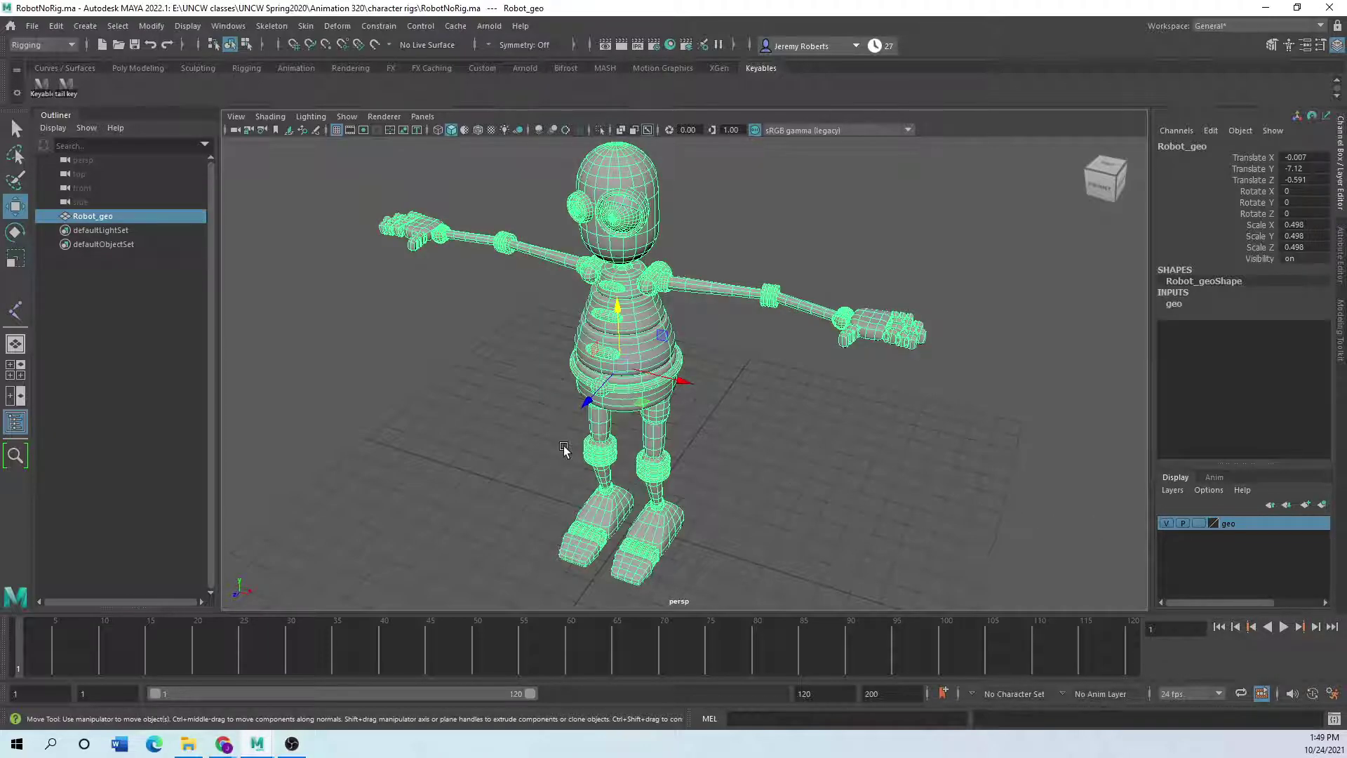
Center Robot_geo on the vertical grid line in the front view by moving it to about 0.005 in Translate X.
key(space)
key(space)
key(space)
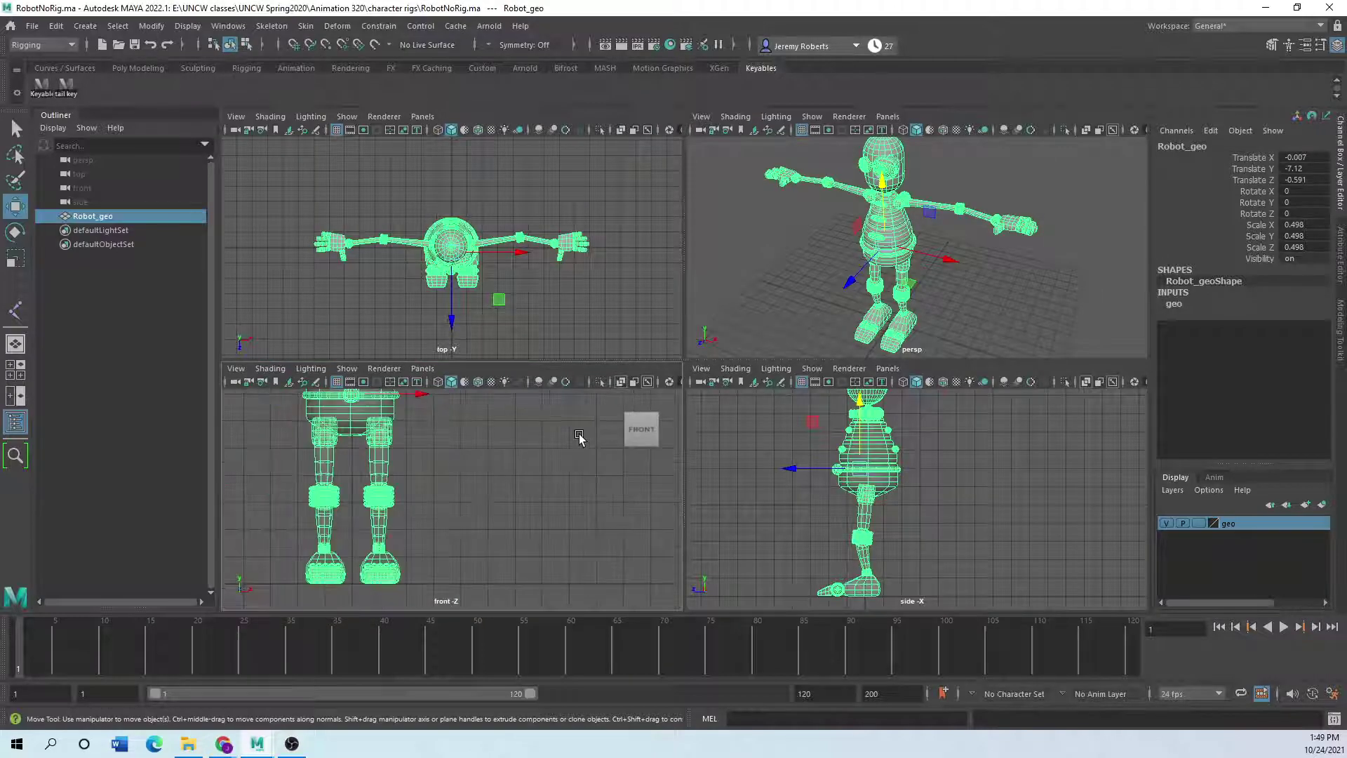
key(space)
alt+middle_drag(592, 352, 581, 473)
scroll(523, 422, up, 1)
scroll(510, 420, down, 3)
scroll(557, 427, up, 3)
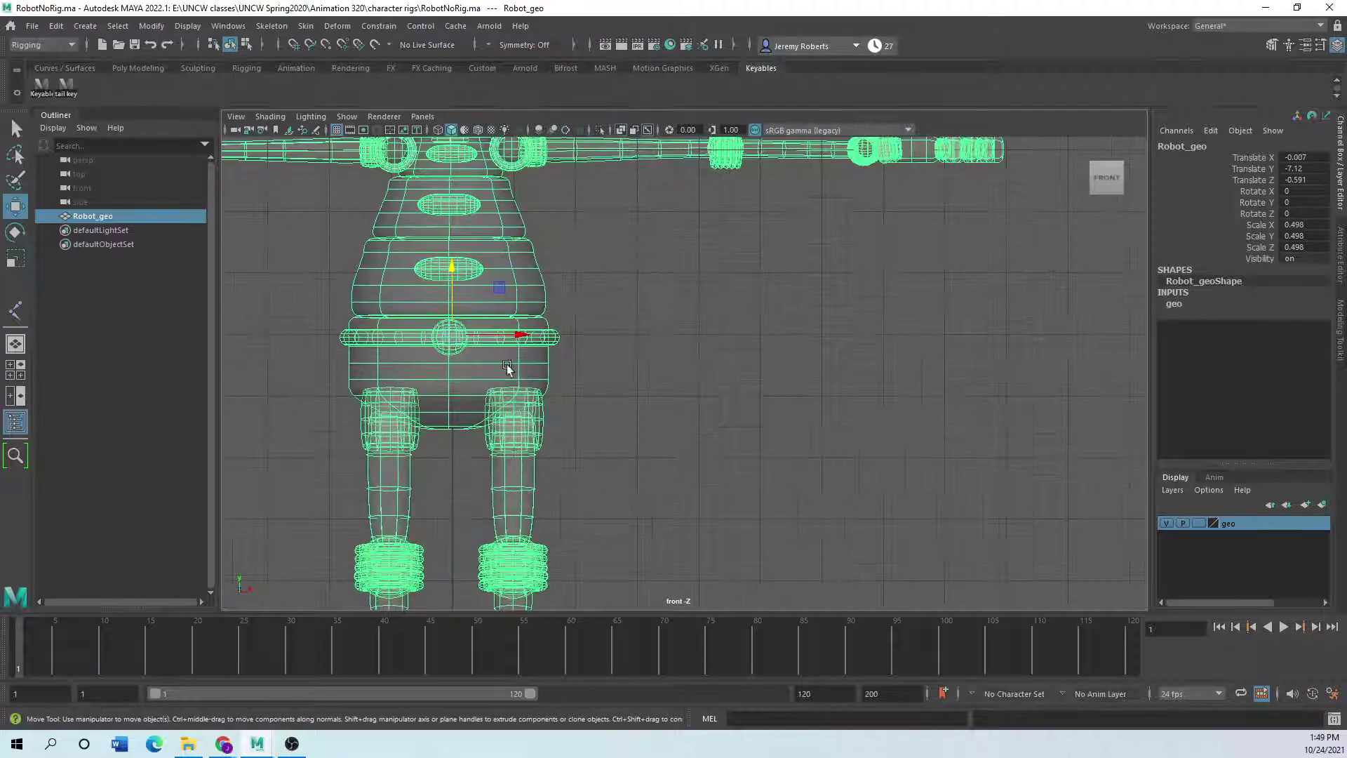
drag(507, 337, 511, 337)
alt+middle_drag(471, 505, 472, 387)
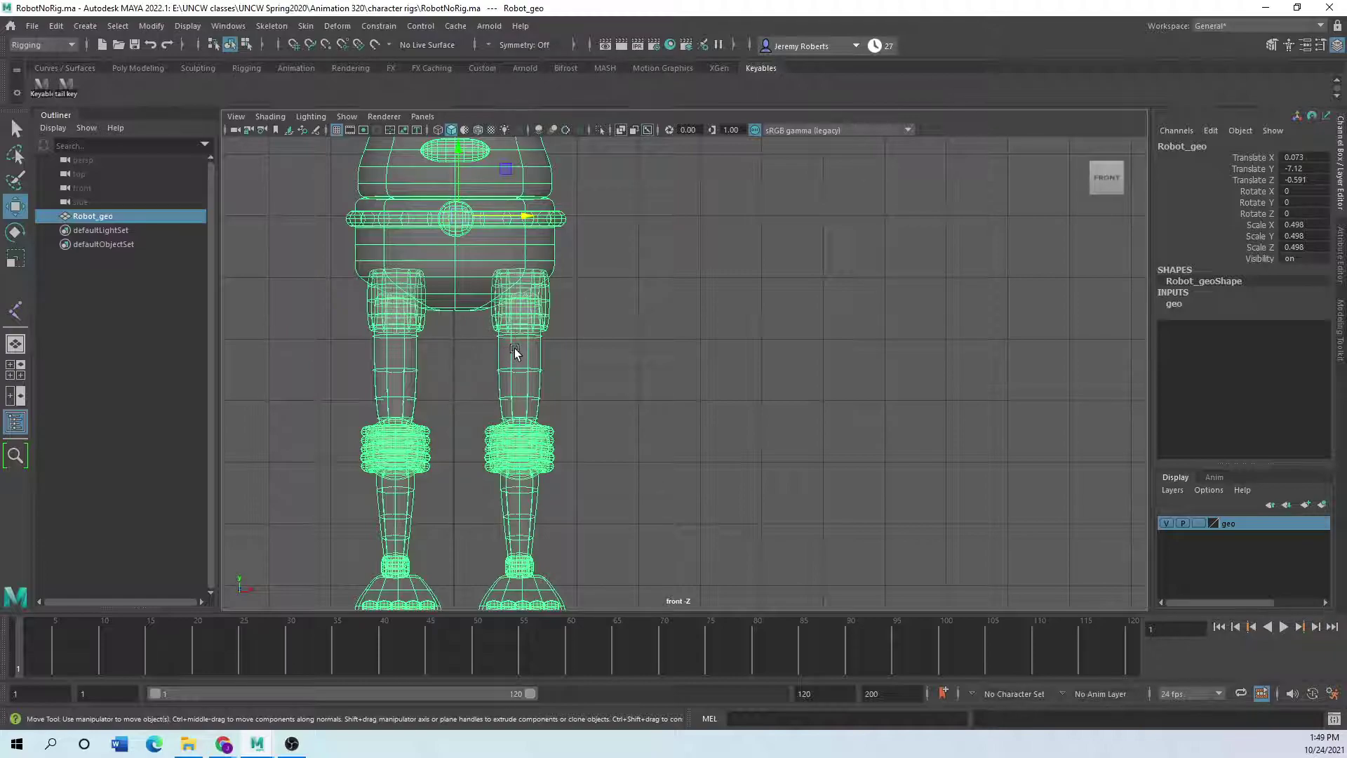
alt+middle_drag(564, 344, 577, 406)
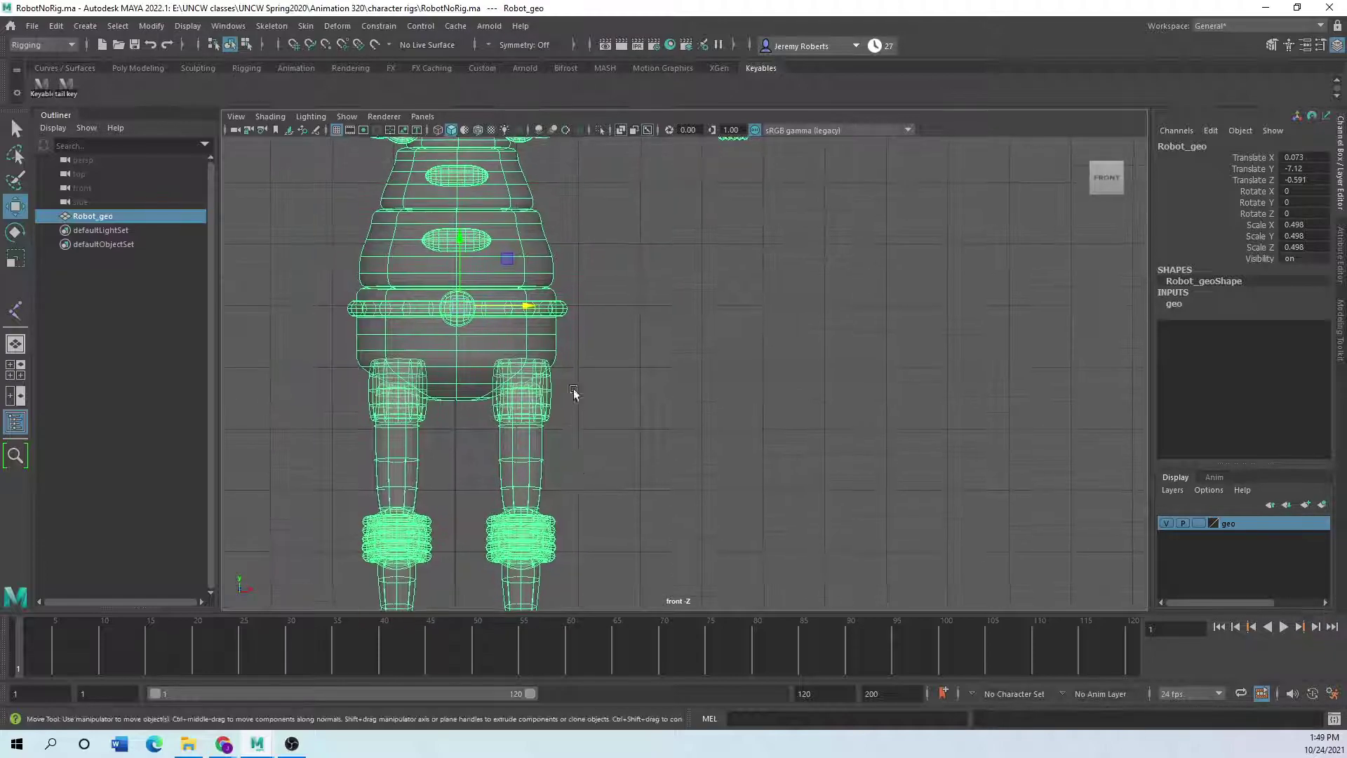
drag(525, 307, 511, 307)
scroll(510, 416, down, 3)
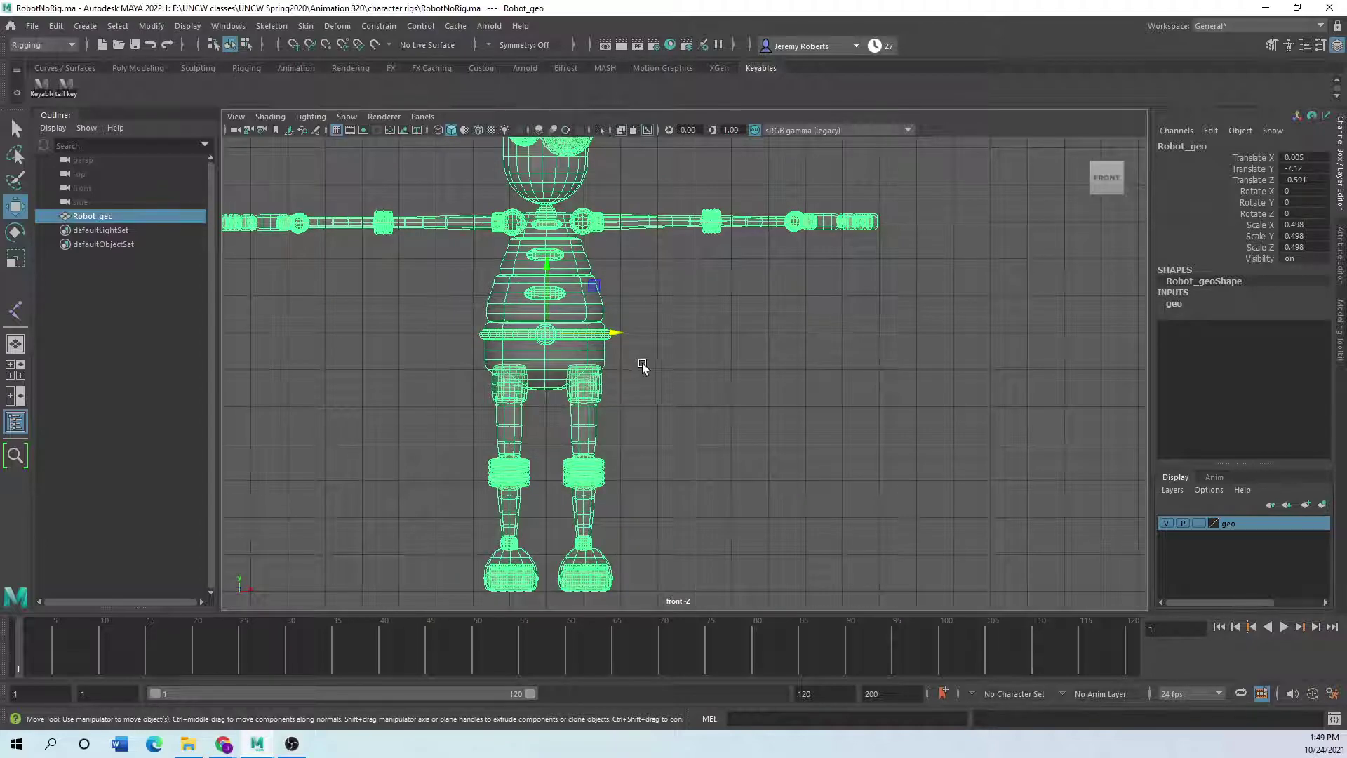
Examine the centered robot in the front view and the perspective view.
alt+middle_drag(644, 370, 729, 393)
alt+drag(730, 393, 708, 413)
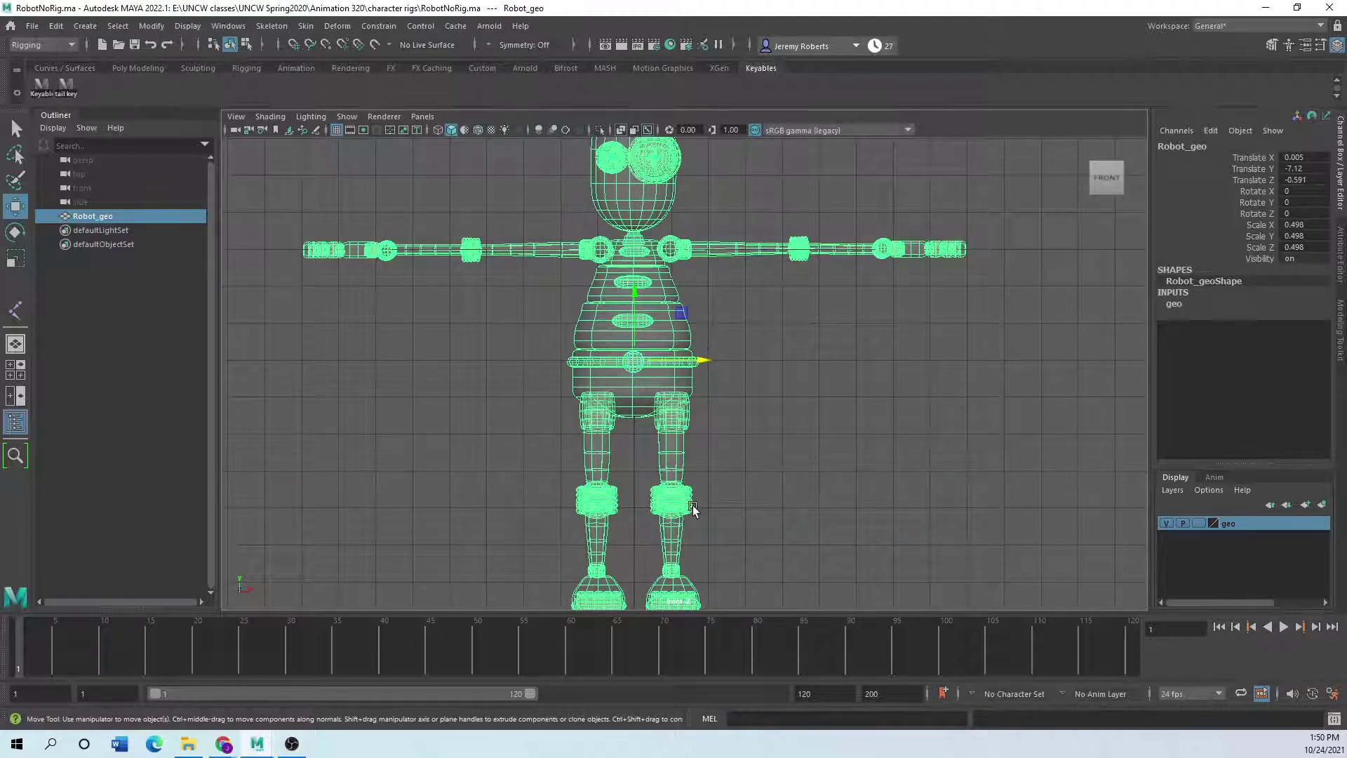
scroll(693, 510, up, 3)
scroll(693, 501, down, 2)
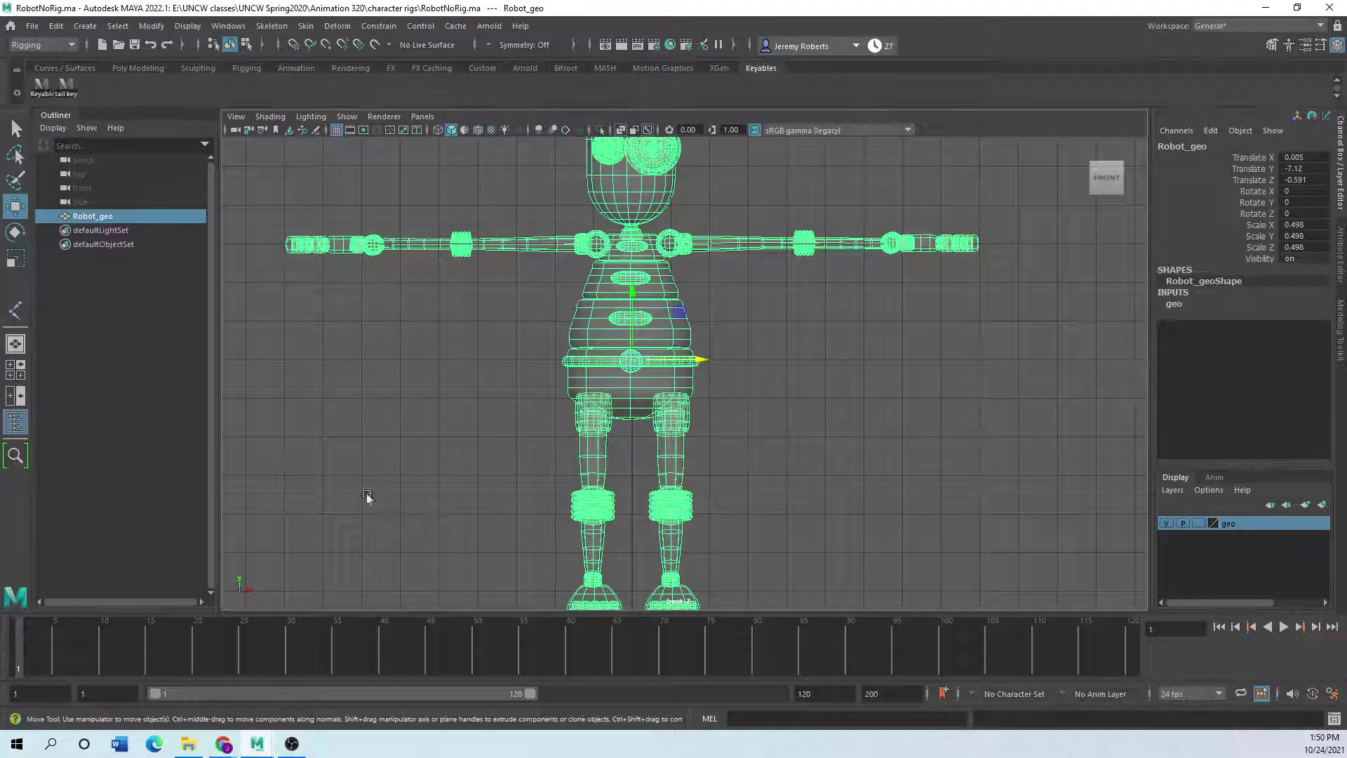
key(space)
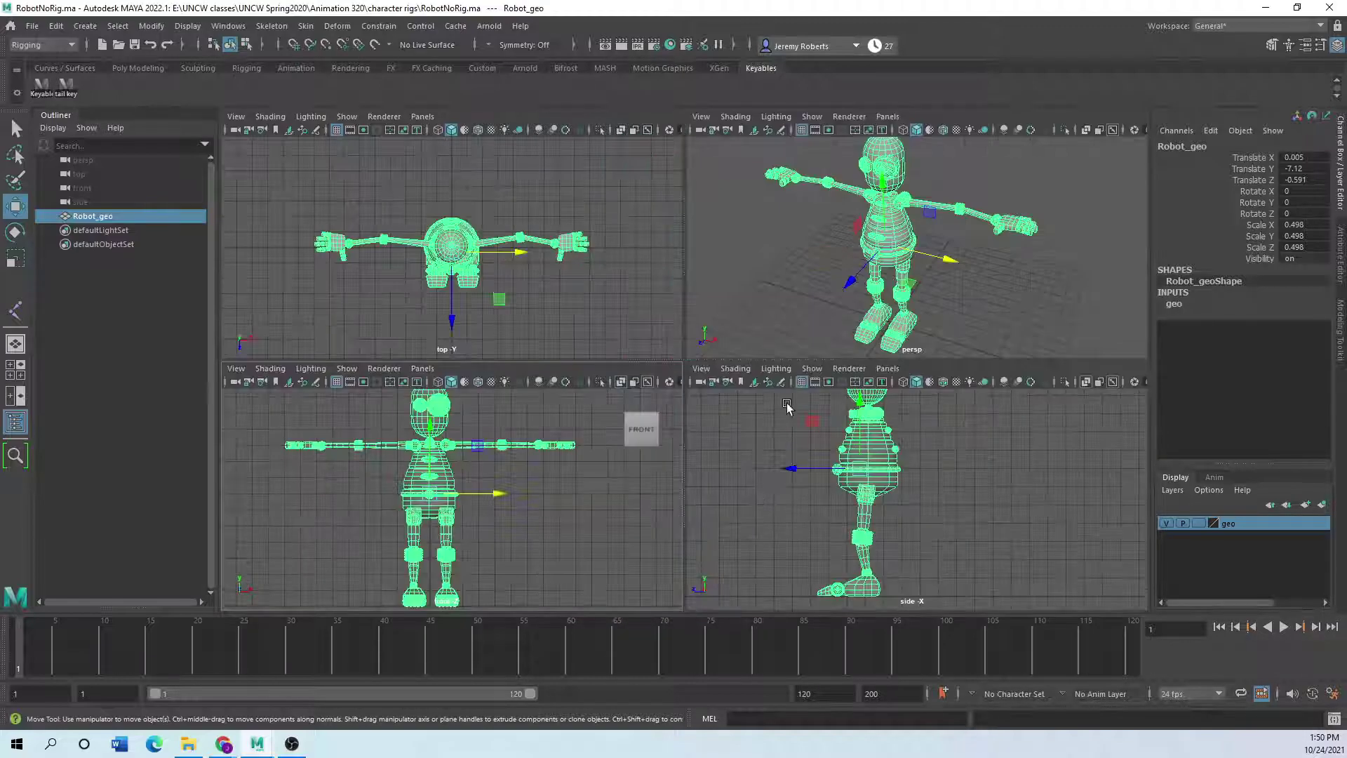
key(space)
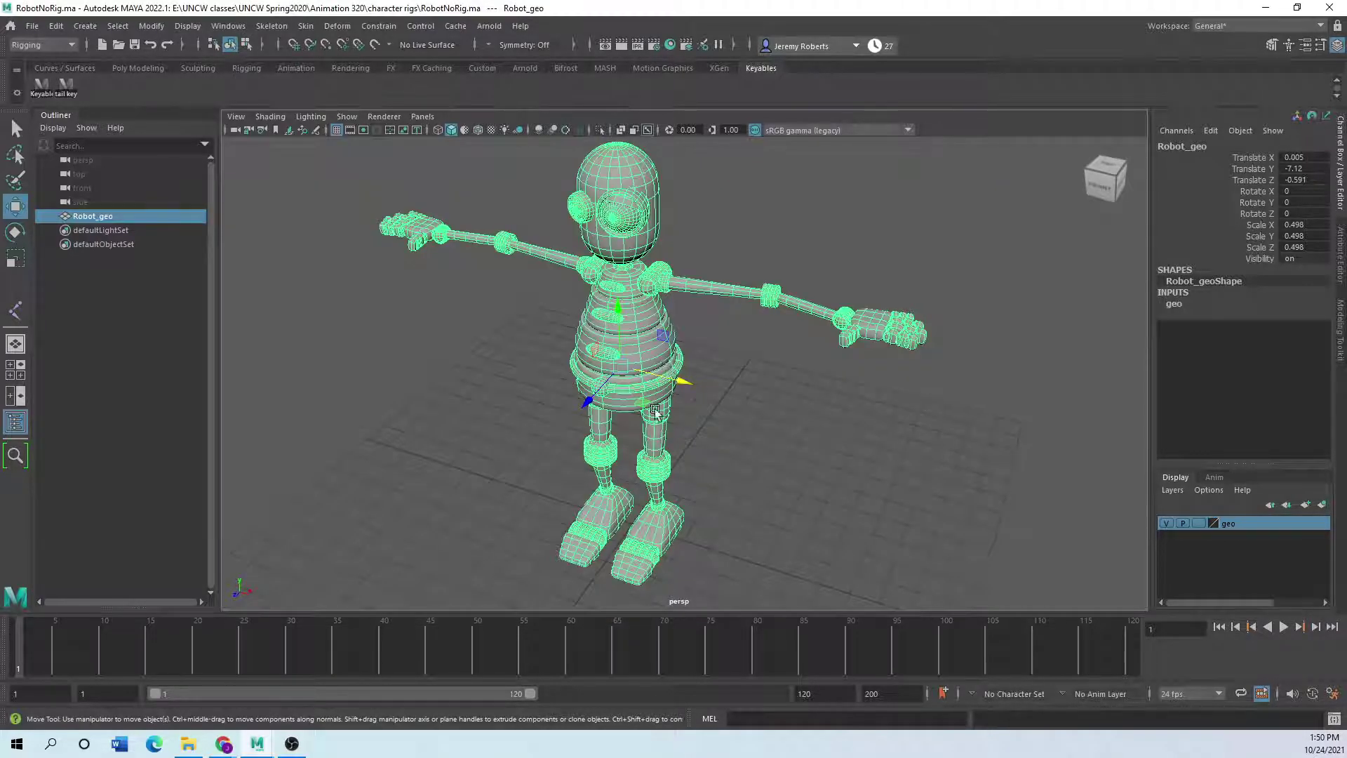
scroll(619, 502, down, 3)
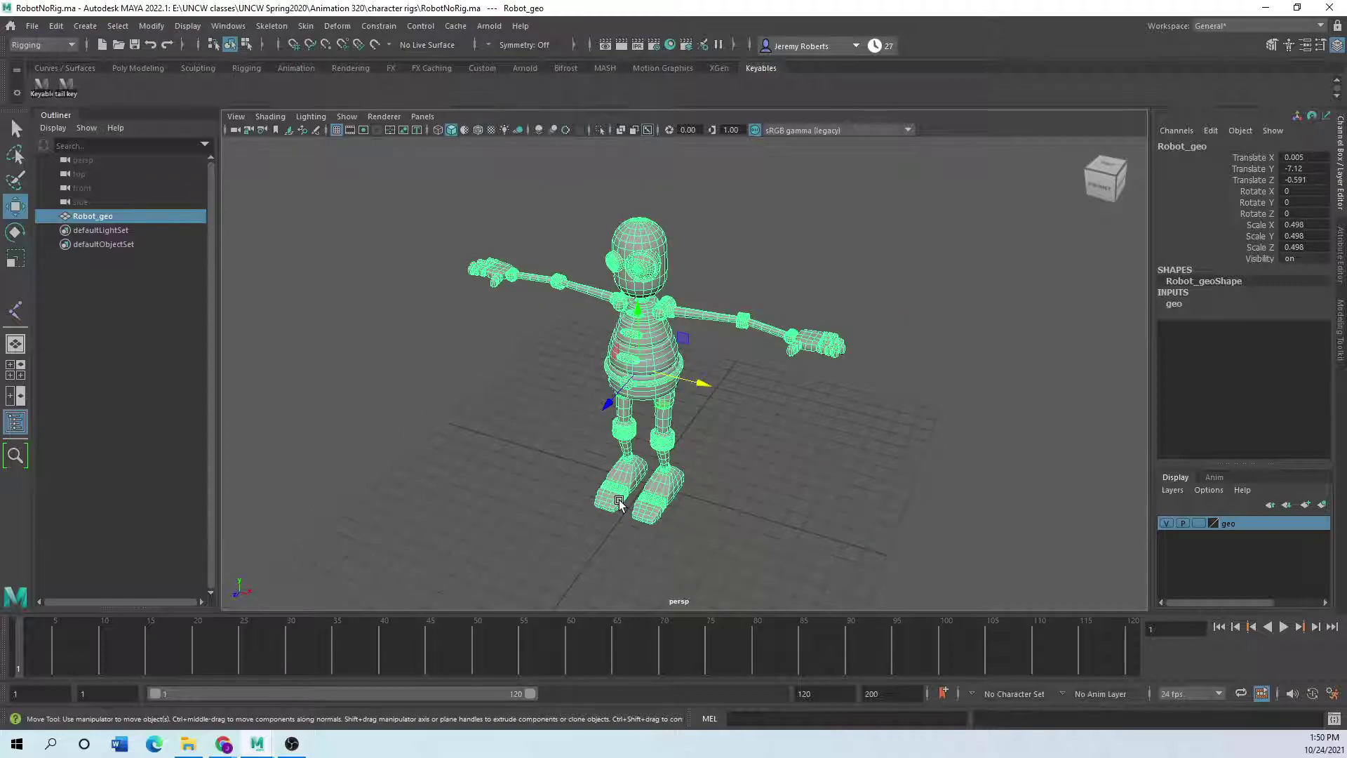
scroll(619, 502, up, 3)
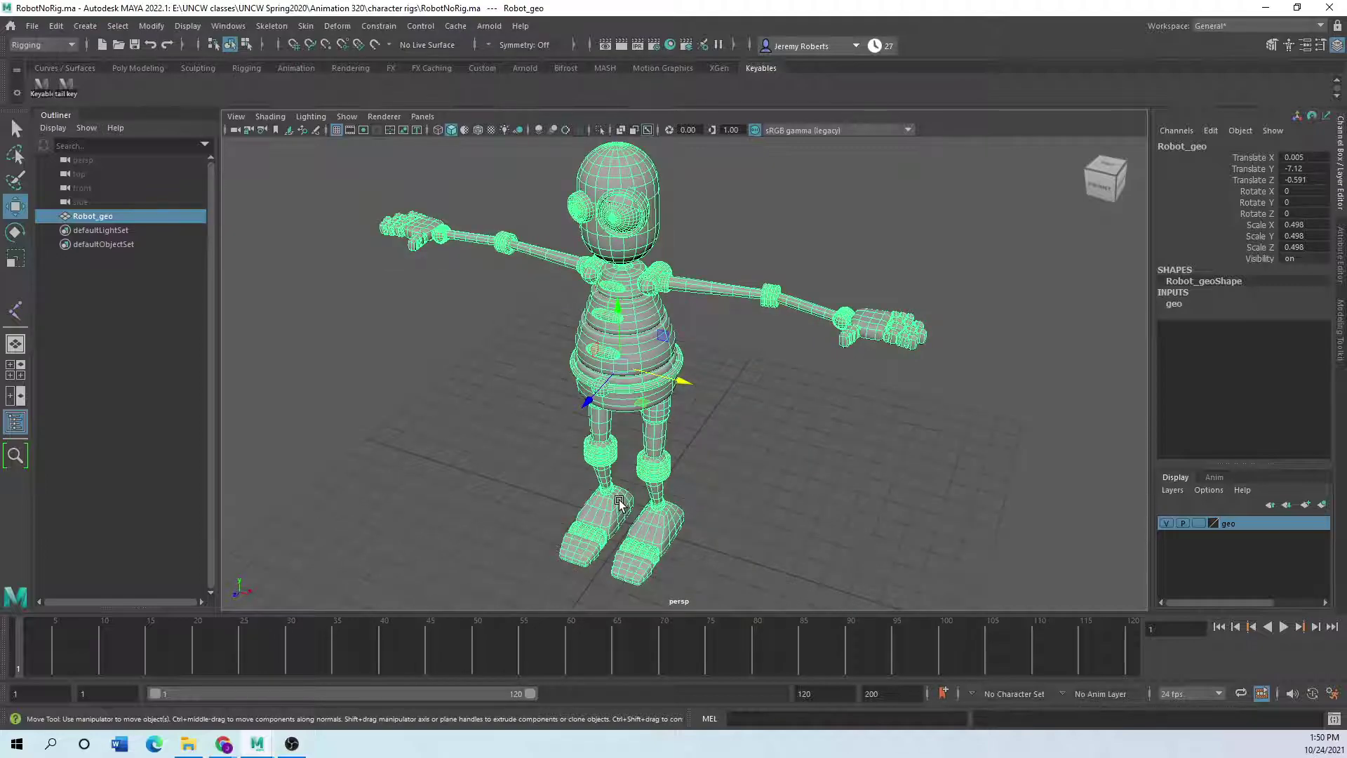
scroll(618, 501, down, 2)
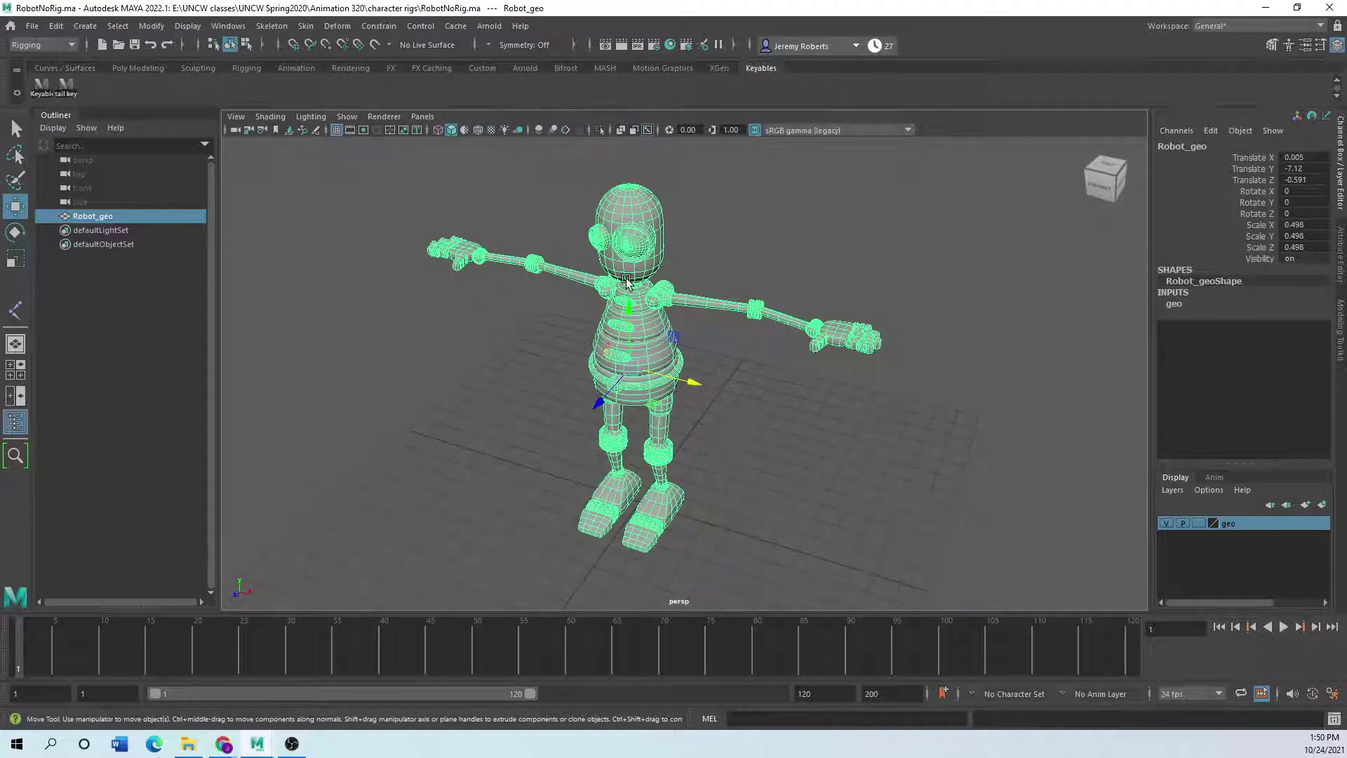
Set the geo layer to reference mode, deselect the robot and turn on X-Ray shading in the perspective view.
click(1205, 526)
click(1198, 523)
click(878, 490)
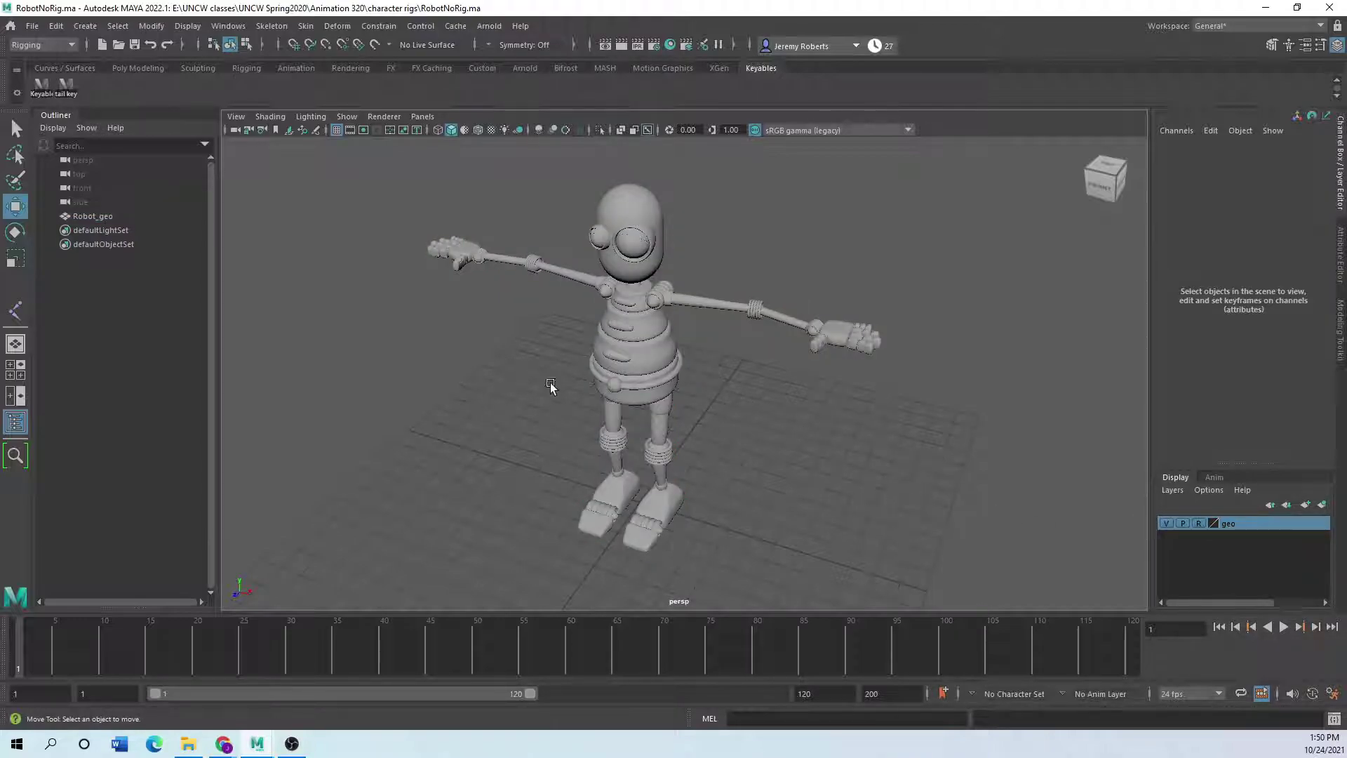
click(270, 116)
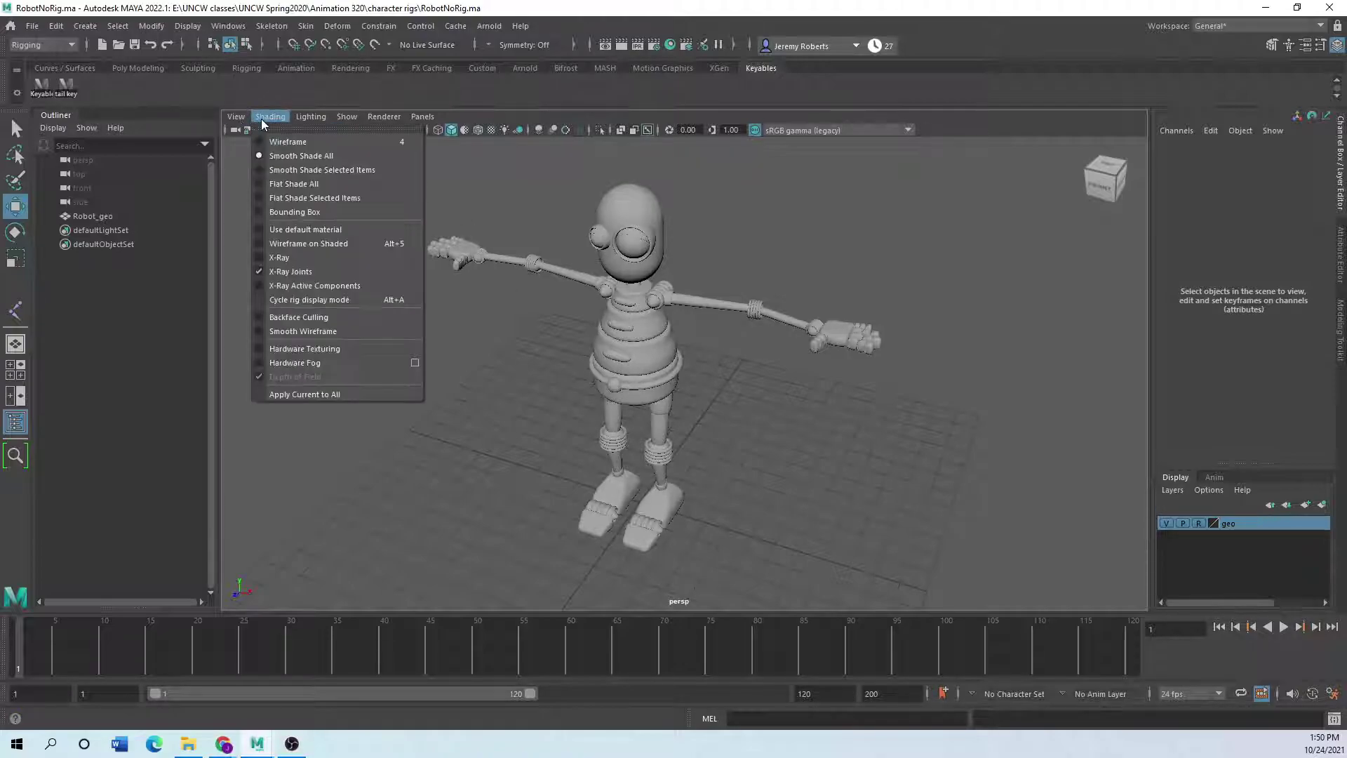
click(263, 257)
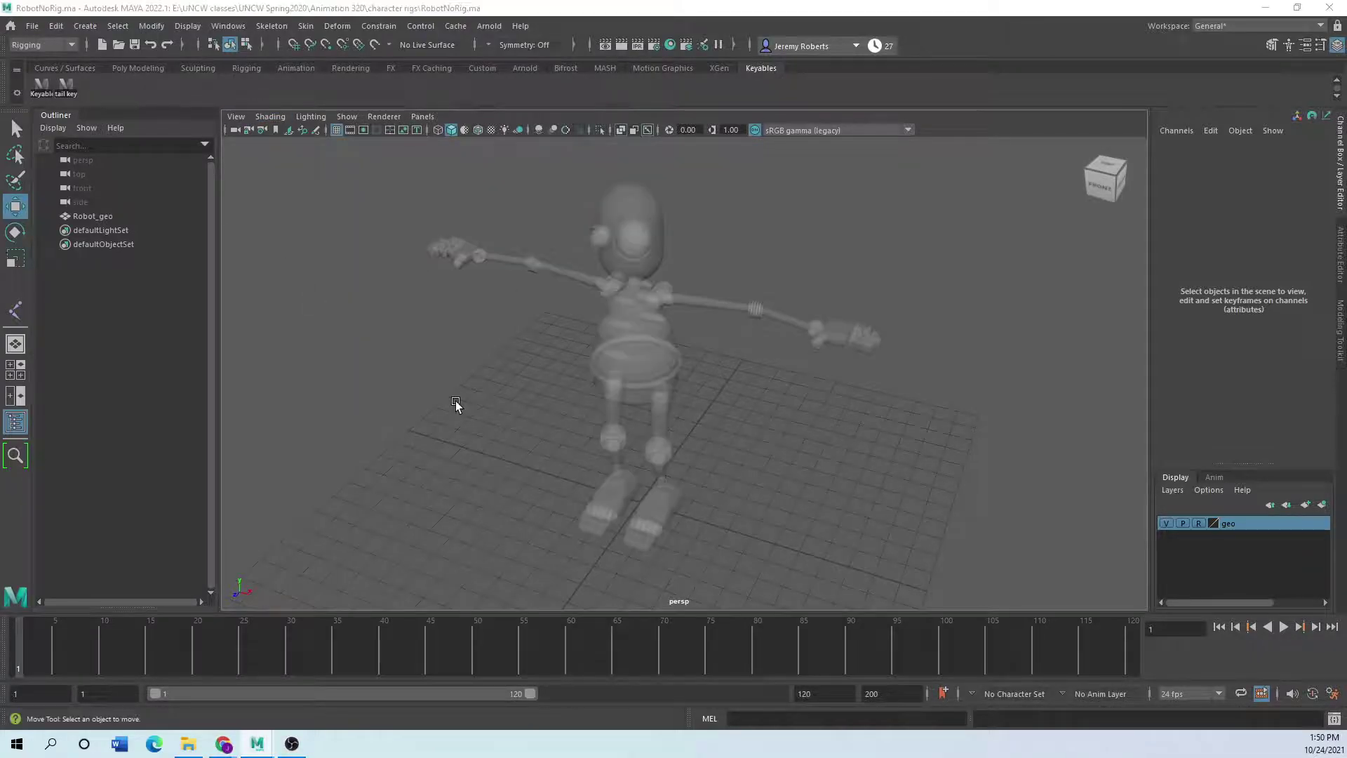
Compare the robot's see-through display in the front and side views, ending with the legs in the side view.
key(space)
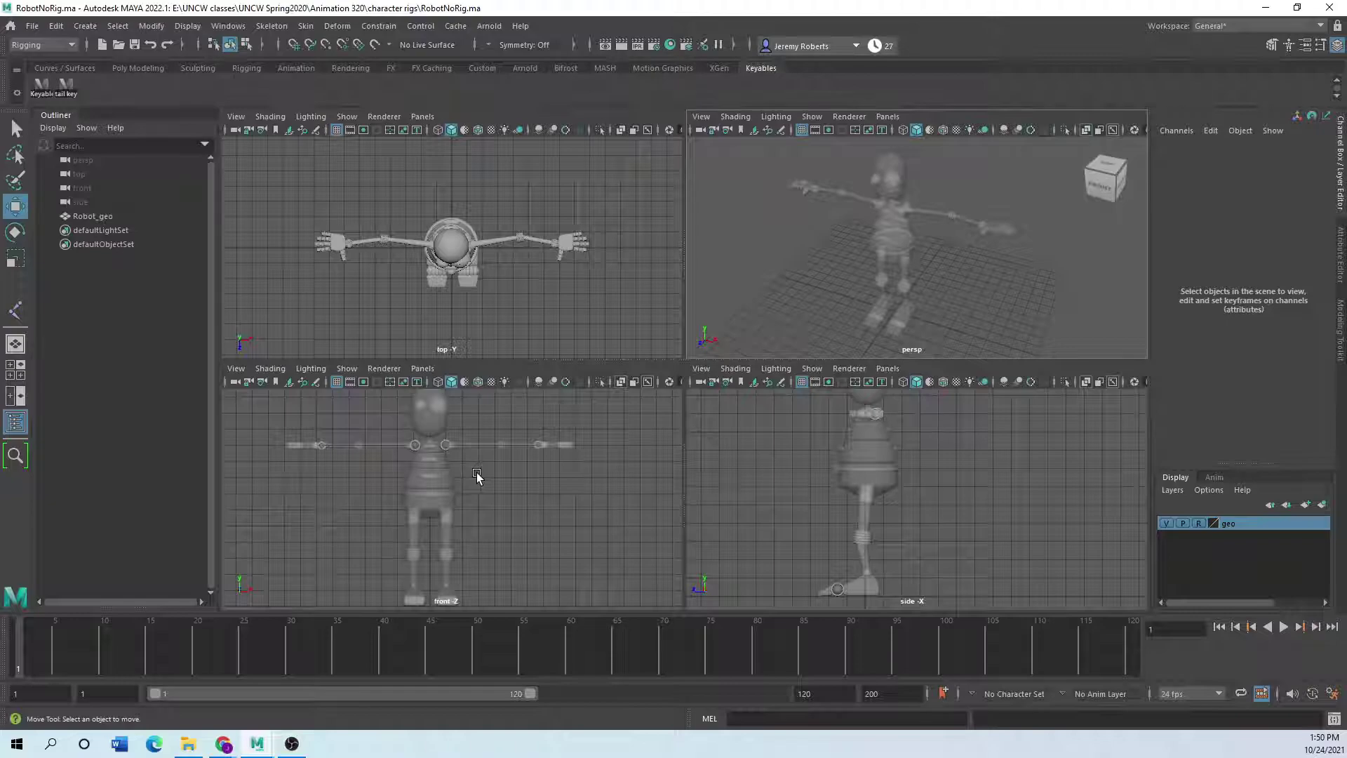
key(space)
key(space)
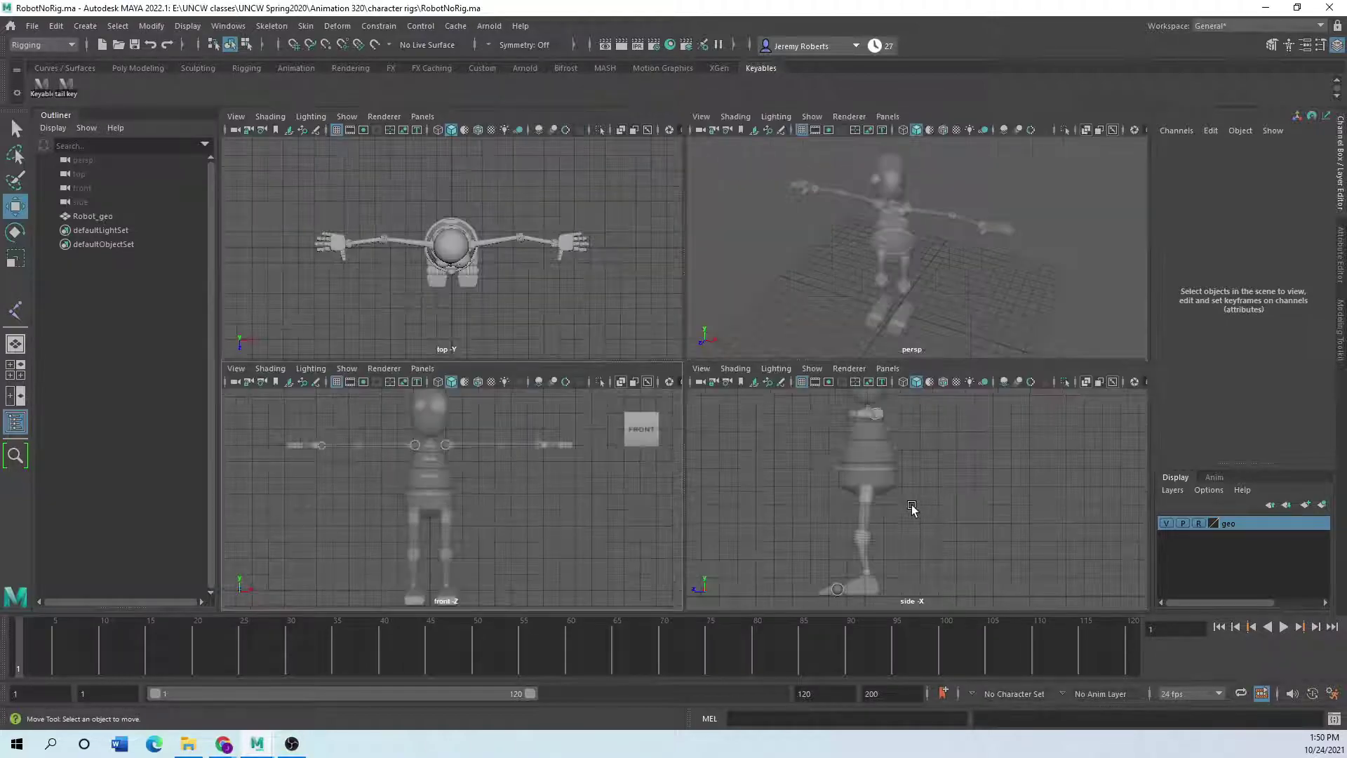
key(space)
key(space)
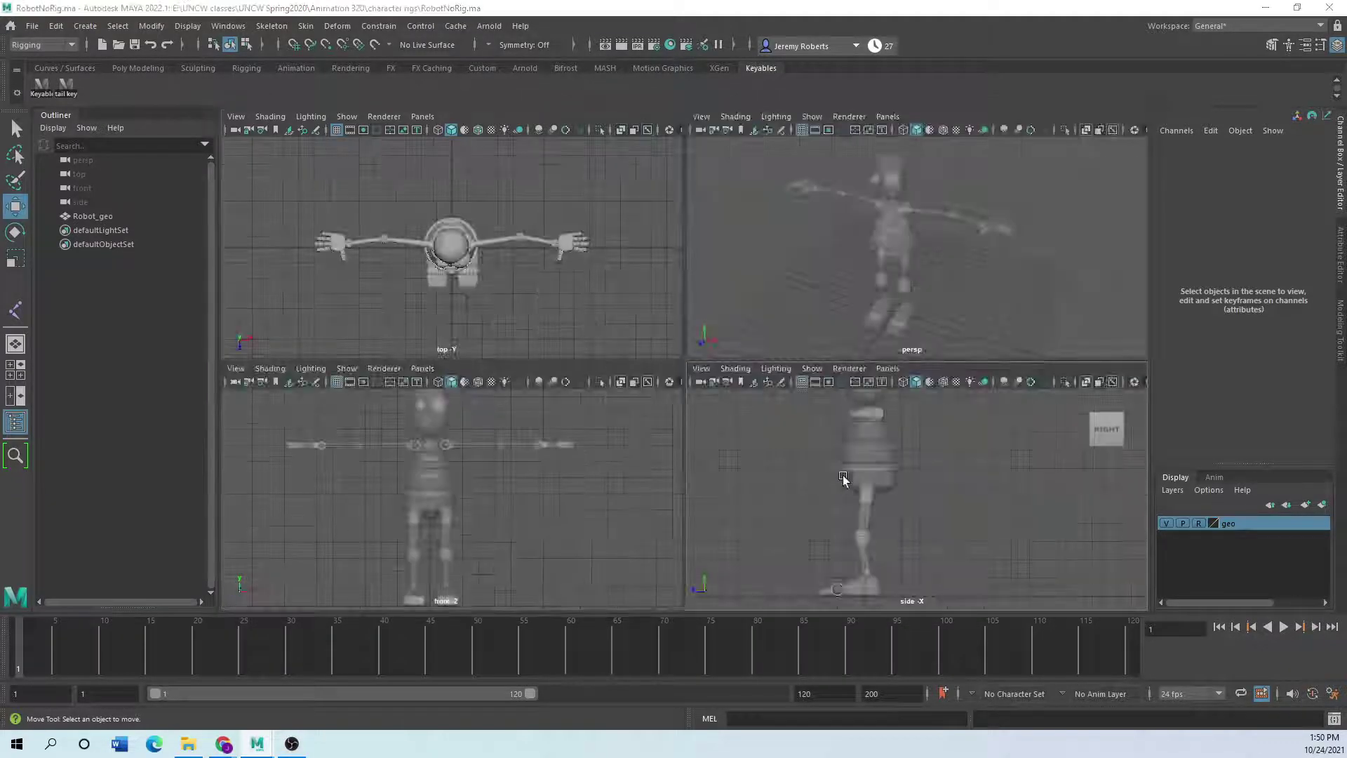
key(space)
scroll(650, 444, down, 2)
scroll(632, 442, up, 2)
alt+middle_drag(631, 442, 630, 372)
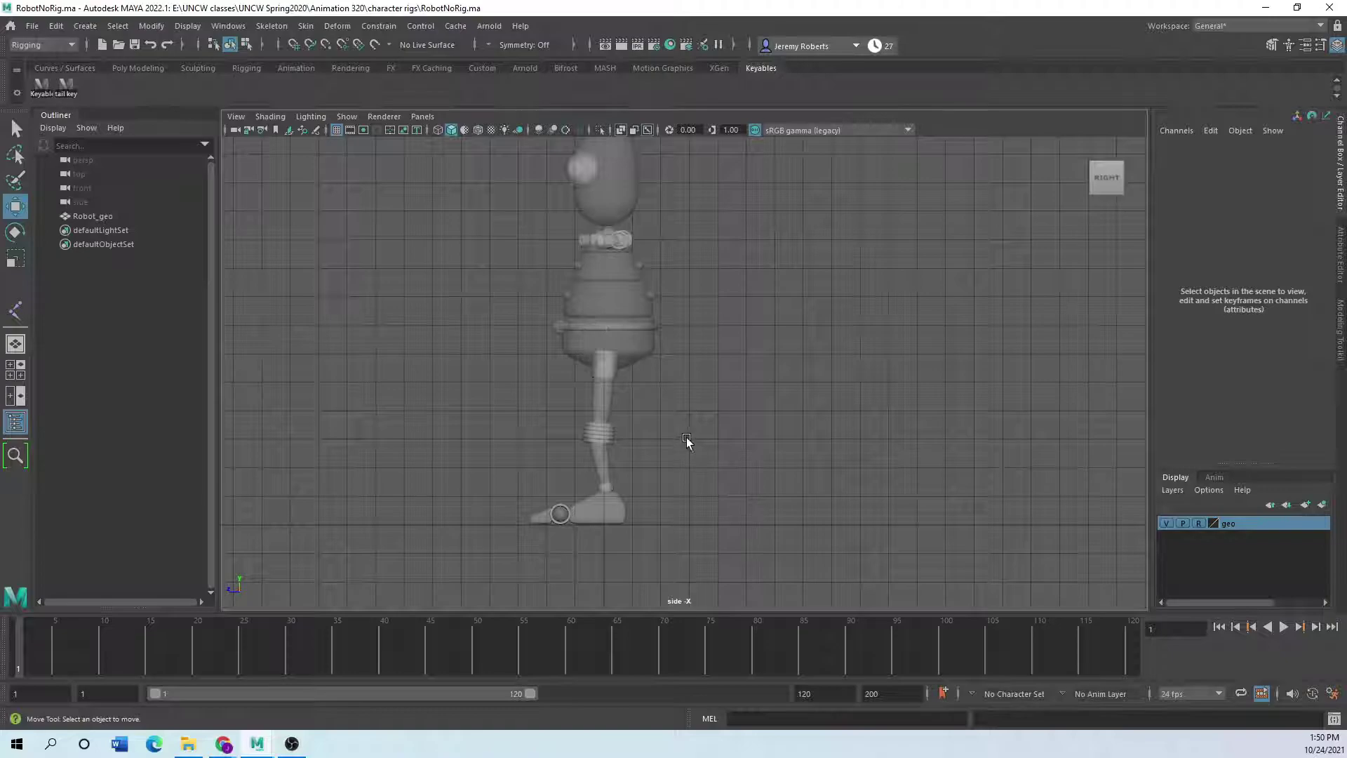
scroll(554, 351, up, 2)
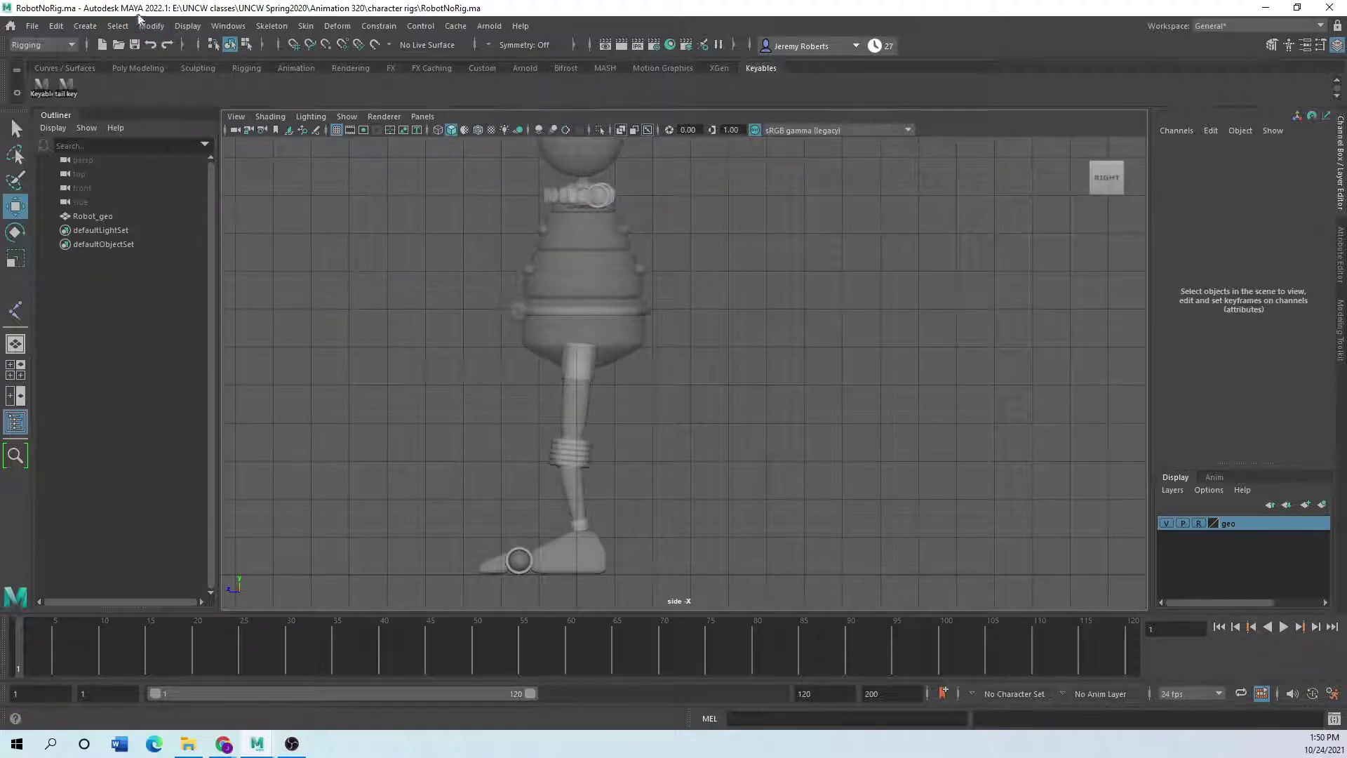
Start the Create Joints tool with its settings open, placed clear of the robot's leg.
click(281, 26)
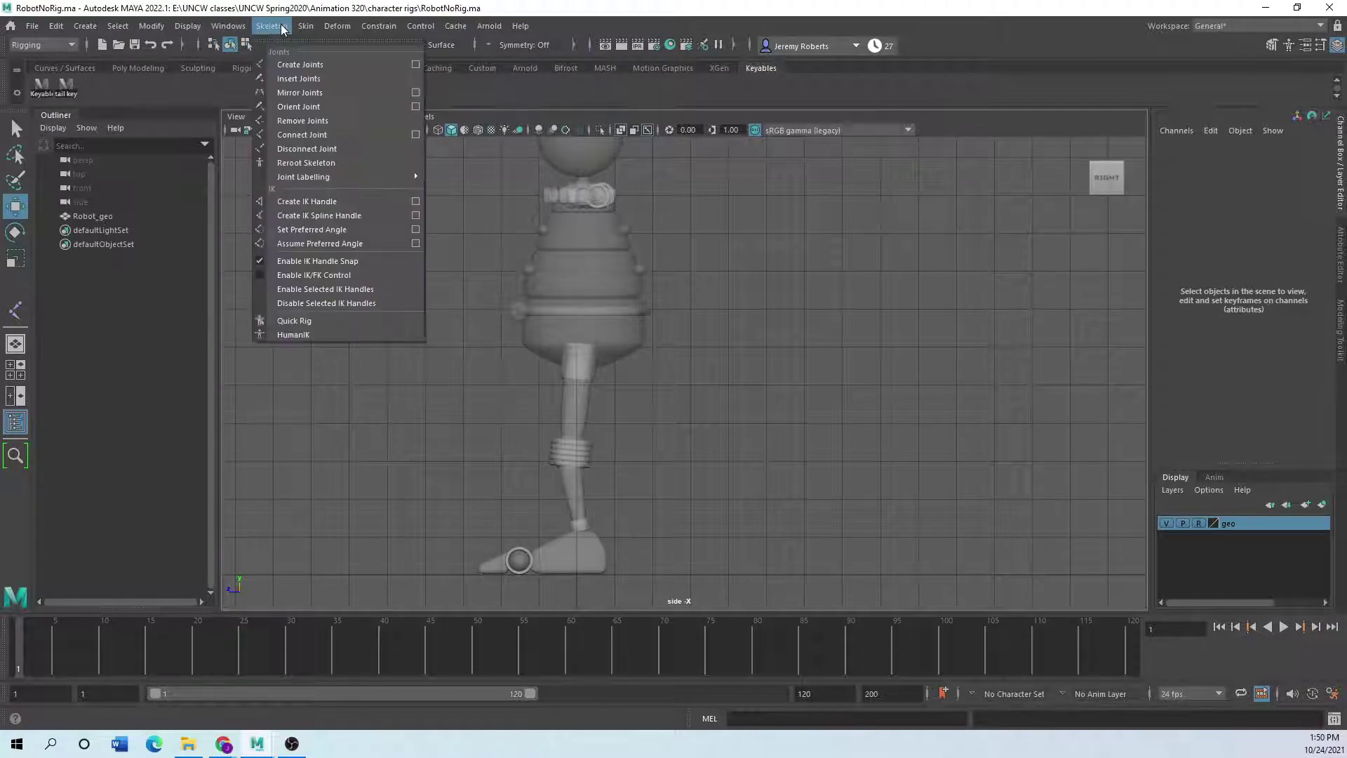
click(407, 64)
drag(541, 310, 963, 115)
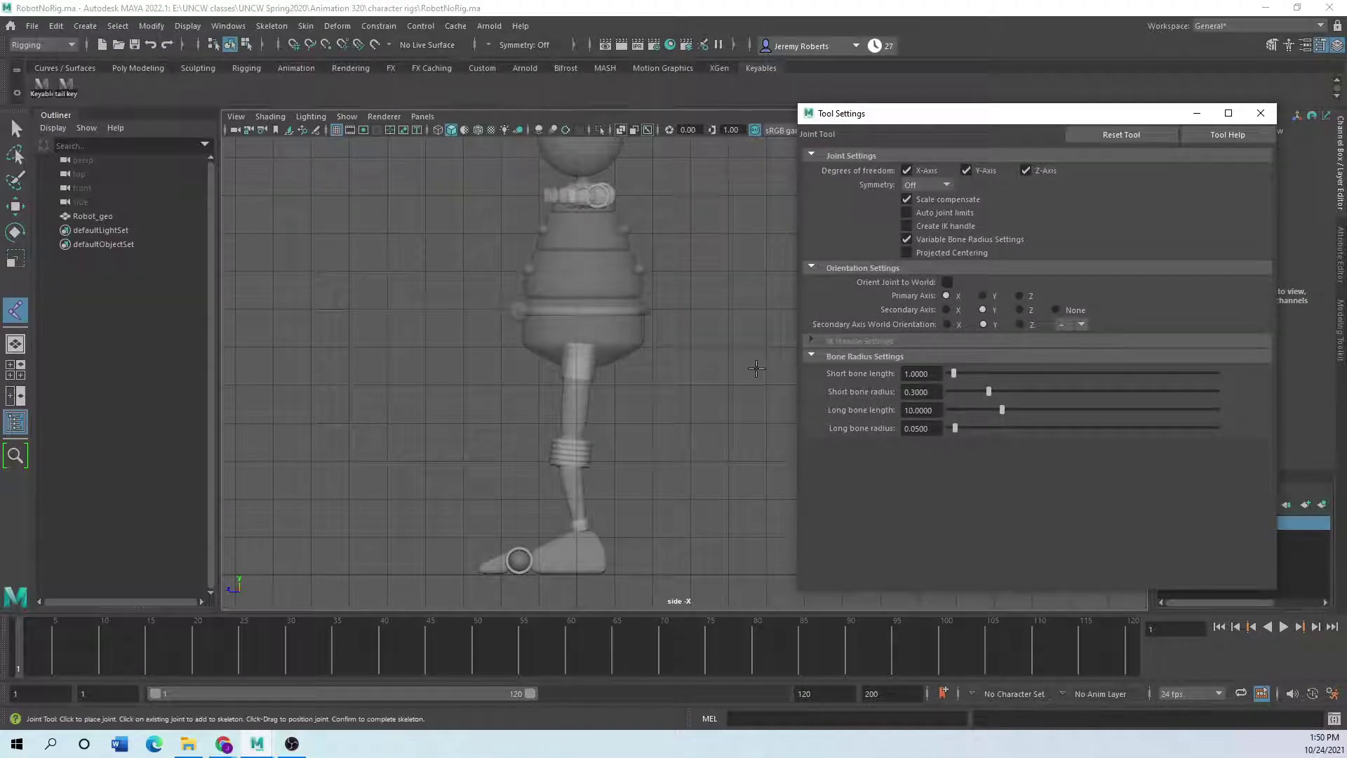
Place a short test joint chain in the empty space behind the leg and undo it.
click(713, 356)
click(693, 473)
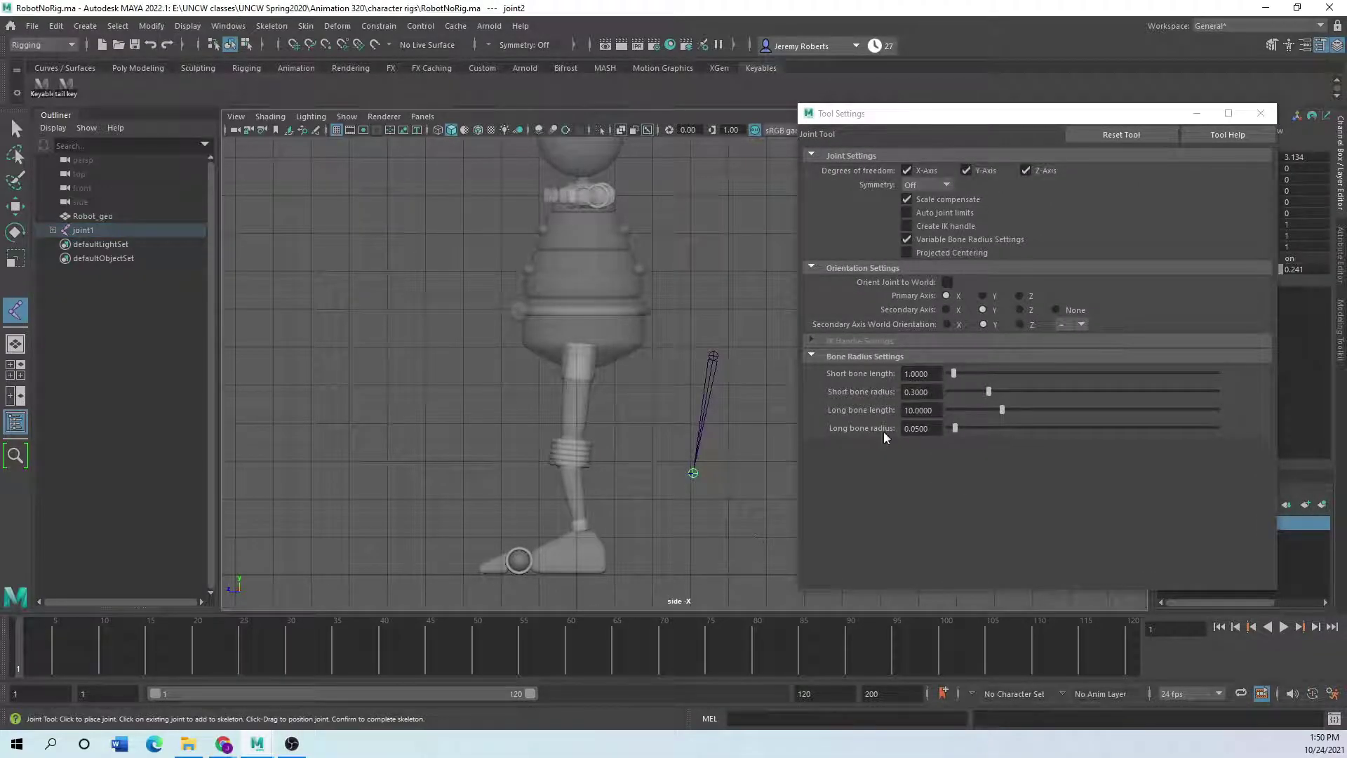
click(716, 544)
key(ctrl+z)
key(ctrl+z)
key(ctrl+z)
key(ctrl+z)
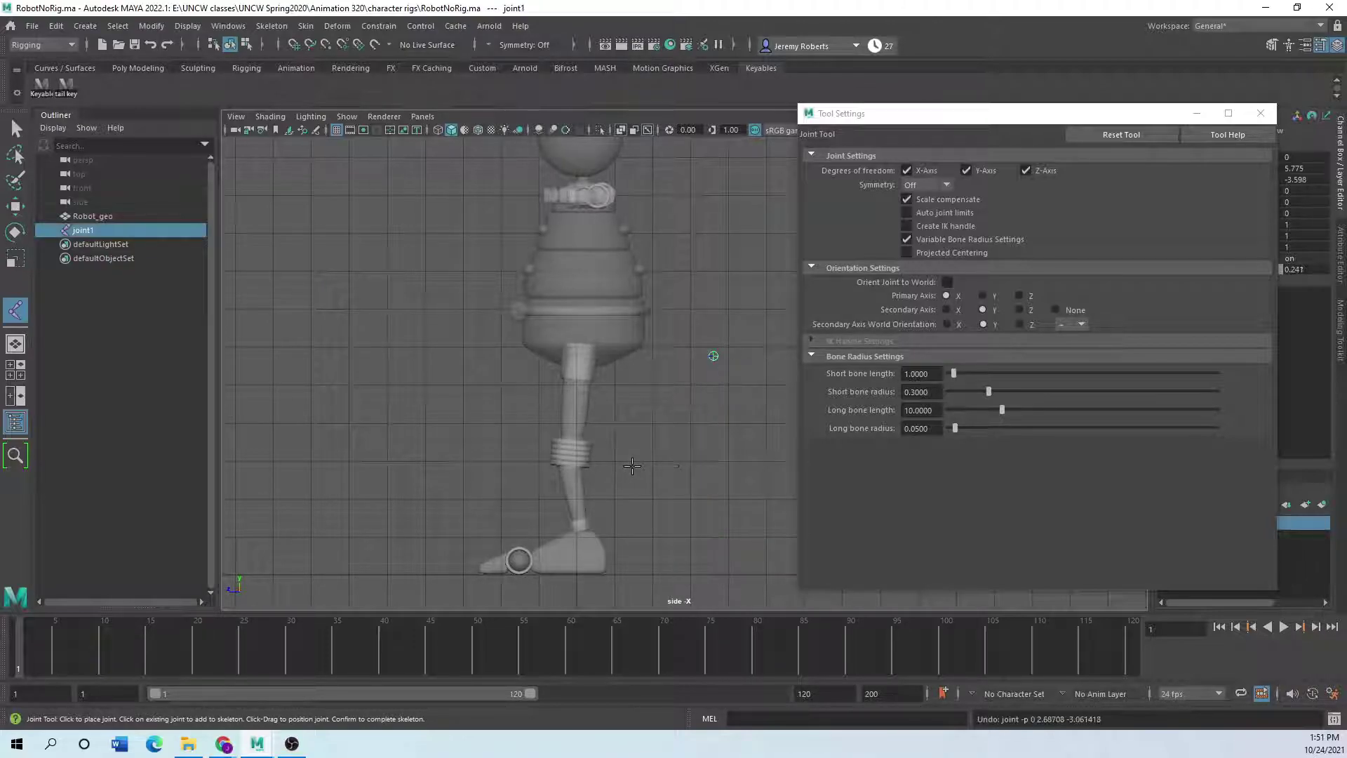
Create a leg chain of five joints in the side view, at the hip, knee, ankle, ball of the foot and toe tip.
click(580, 341)
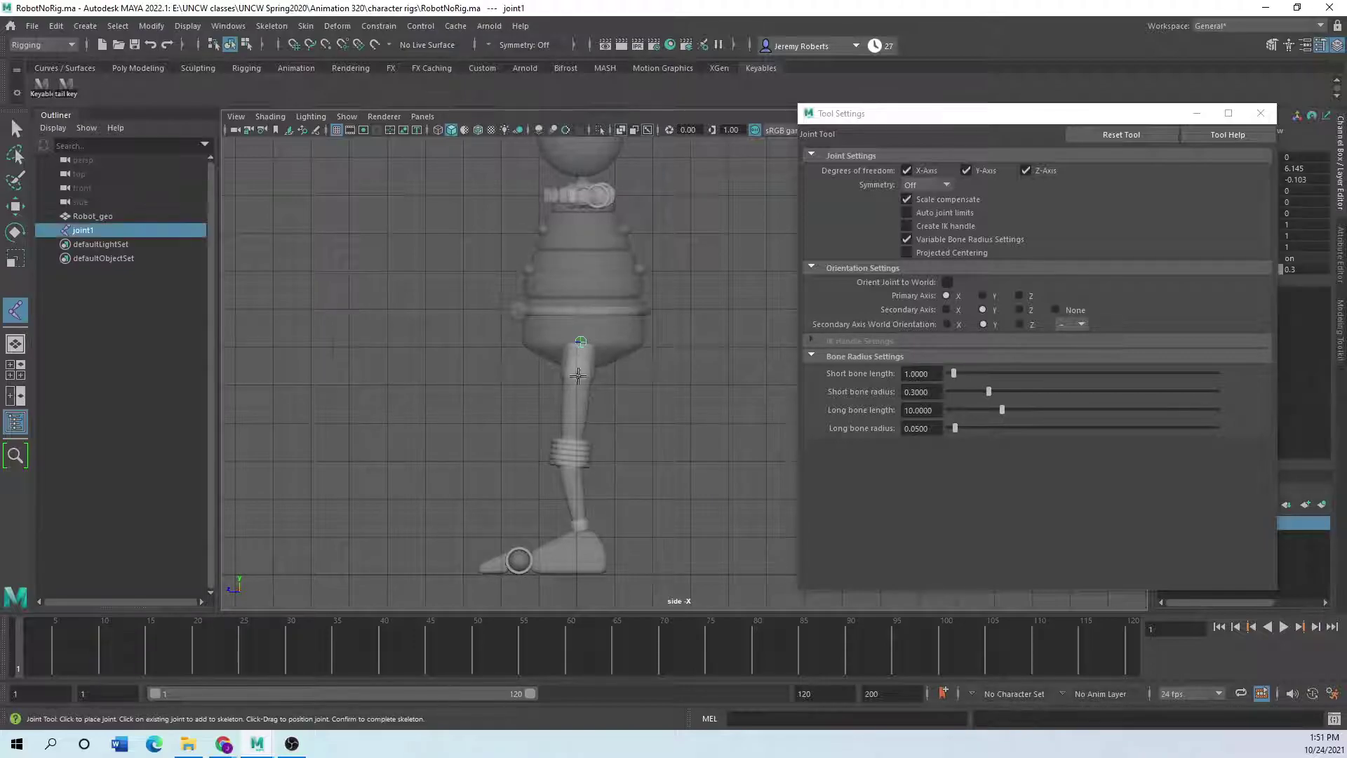
click(563, 454)
click(582, 530)
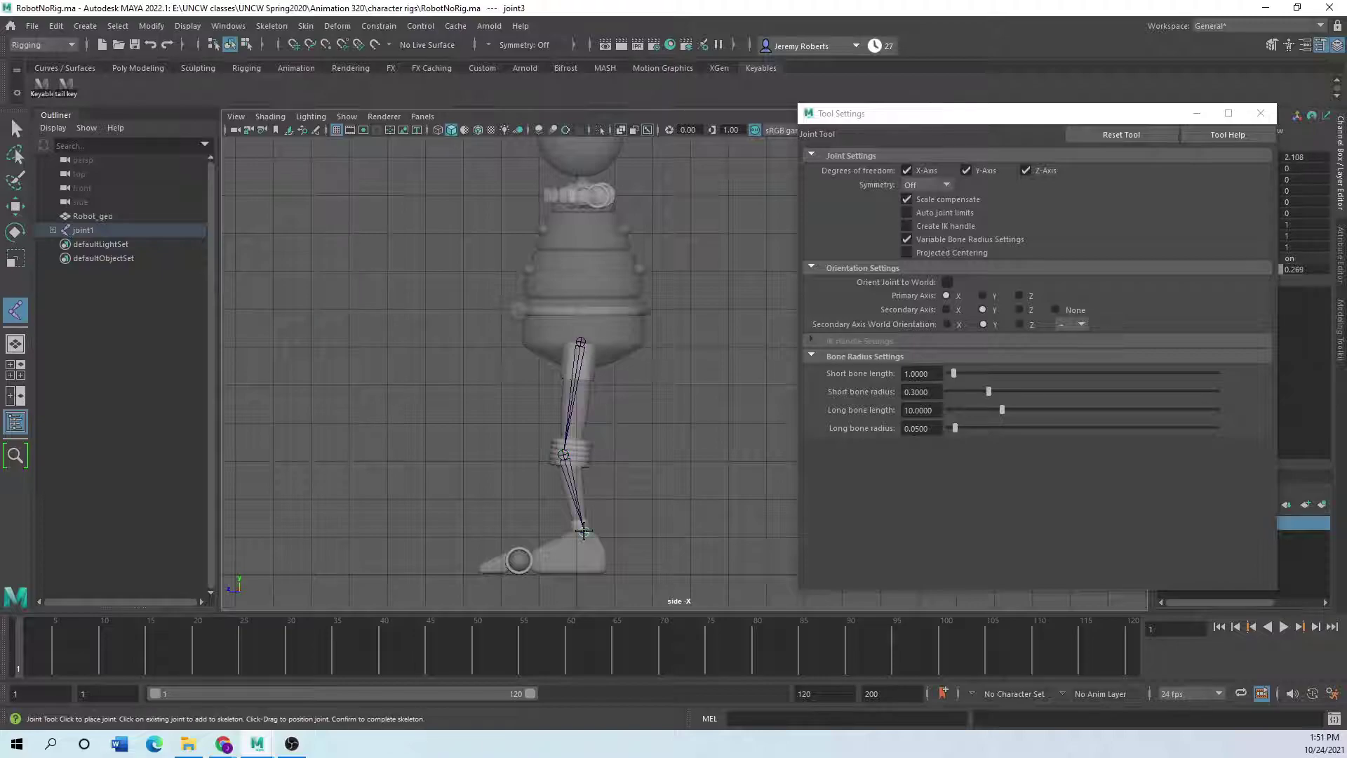
click(519, 560)
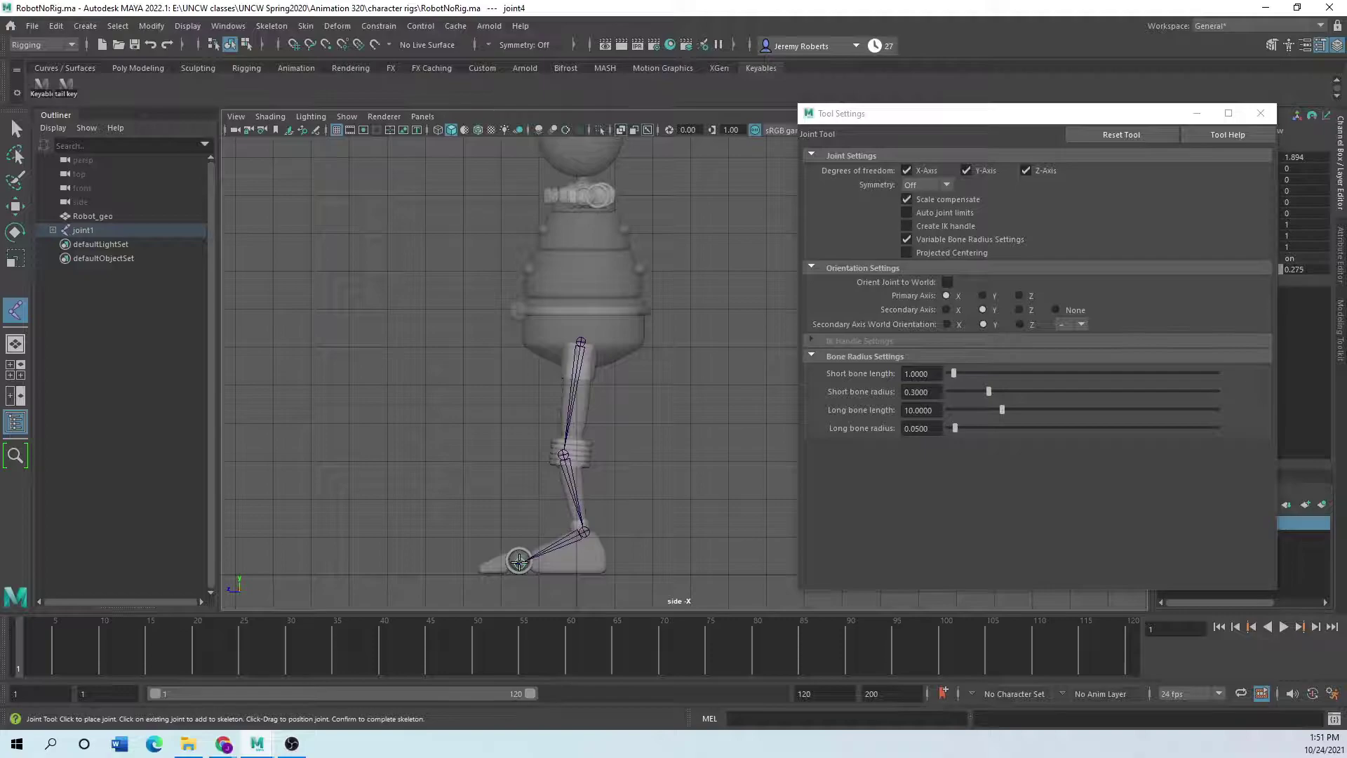
click(479, 569)
Close the Joint Tool settings and move joint1 in the front view into the robot's left leg, to about 1.039 in Translate X.
key(space)
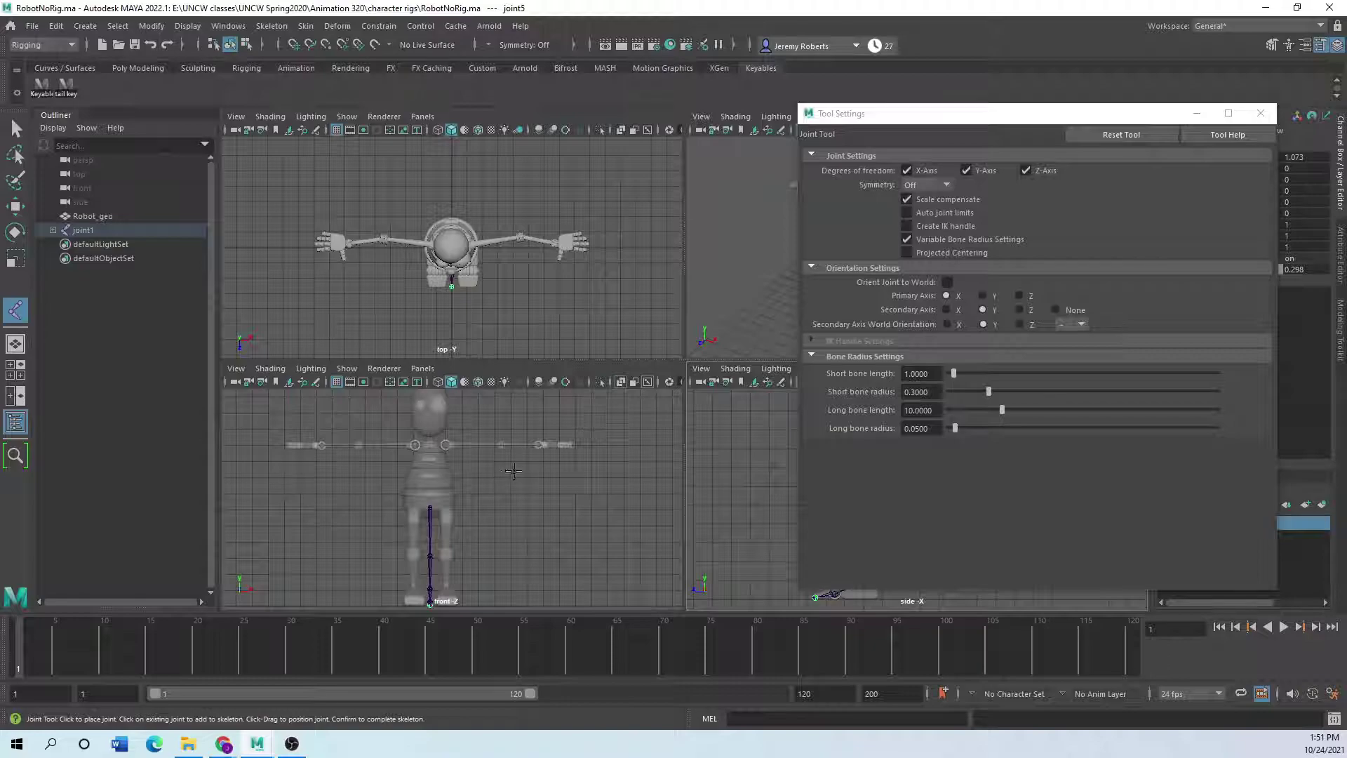
key(space)
drag(954, 118, 144, 127)
scroll(523, 406, up, 2)
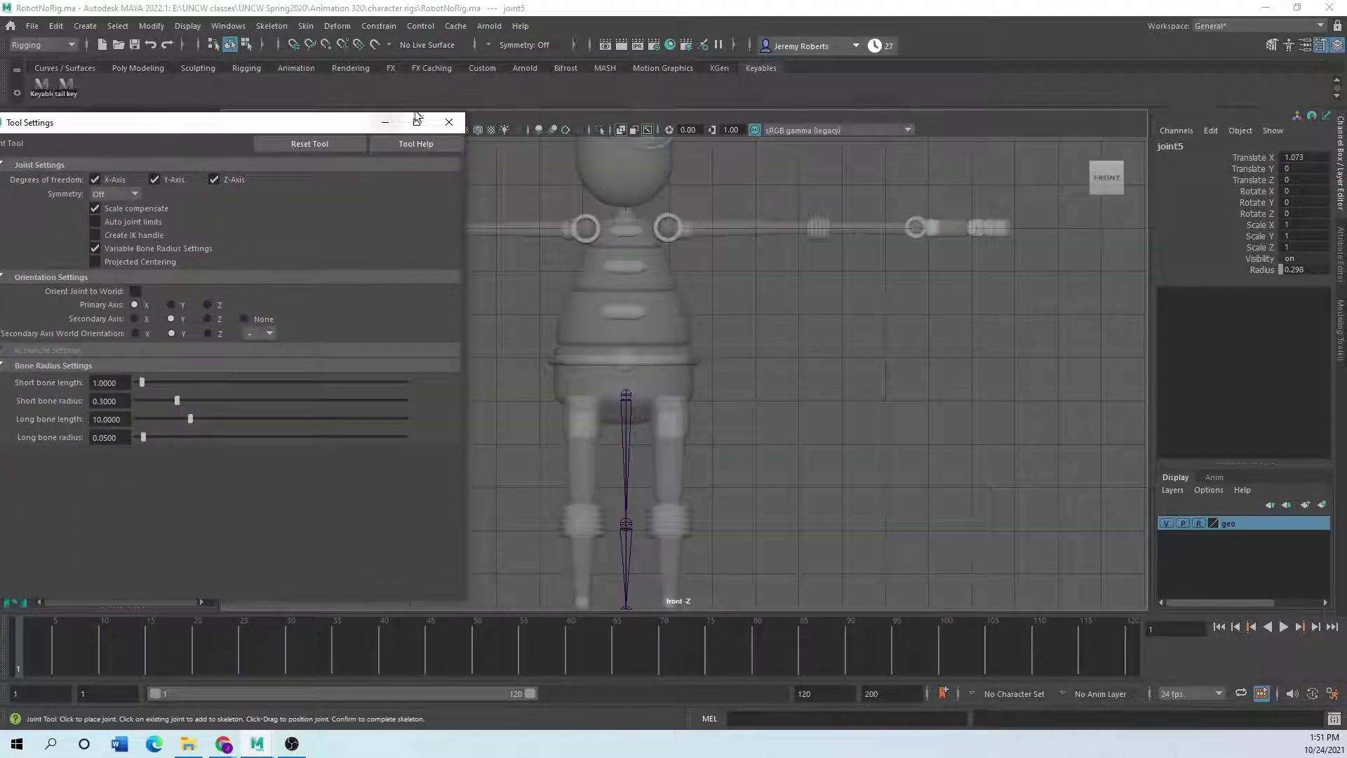
click(449, 122)
click(15, 205)
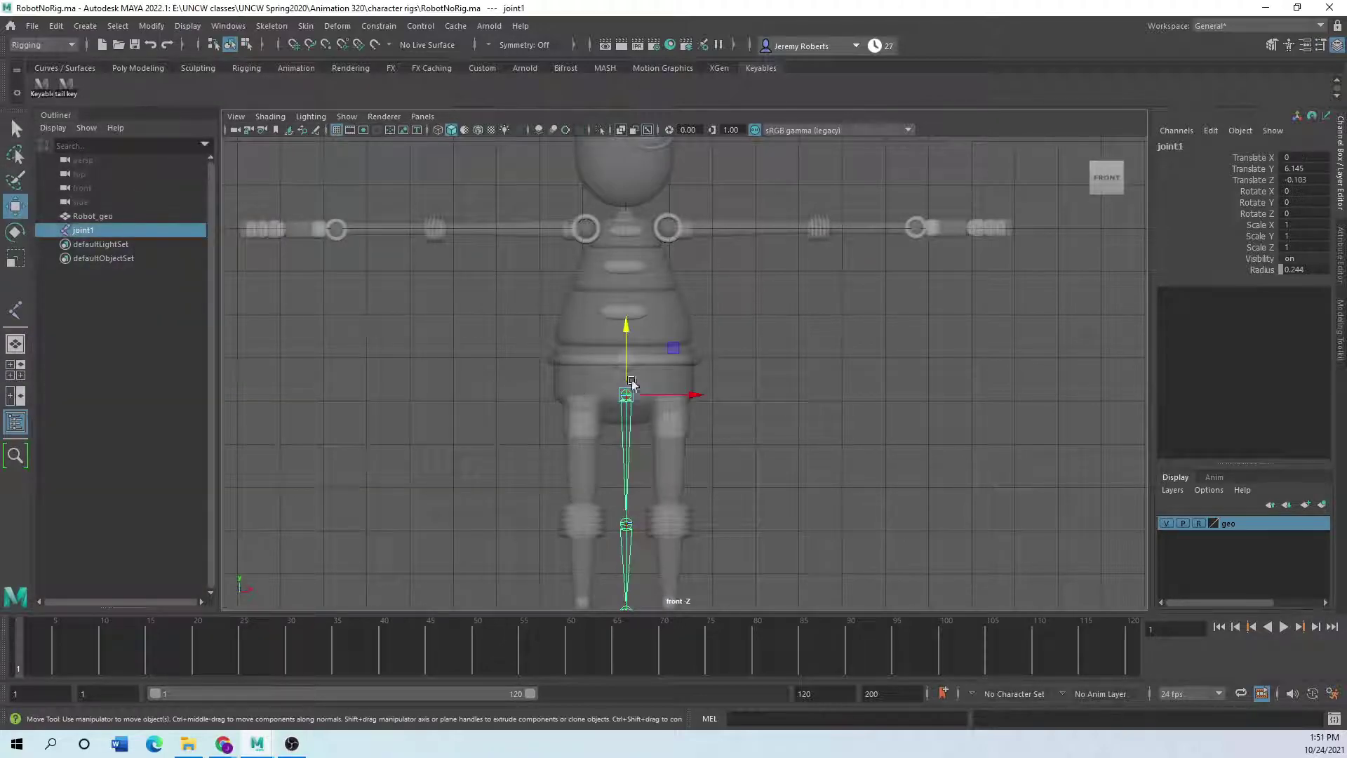
drag(683, 394, 732, 397)
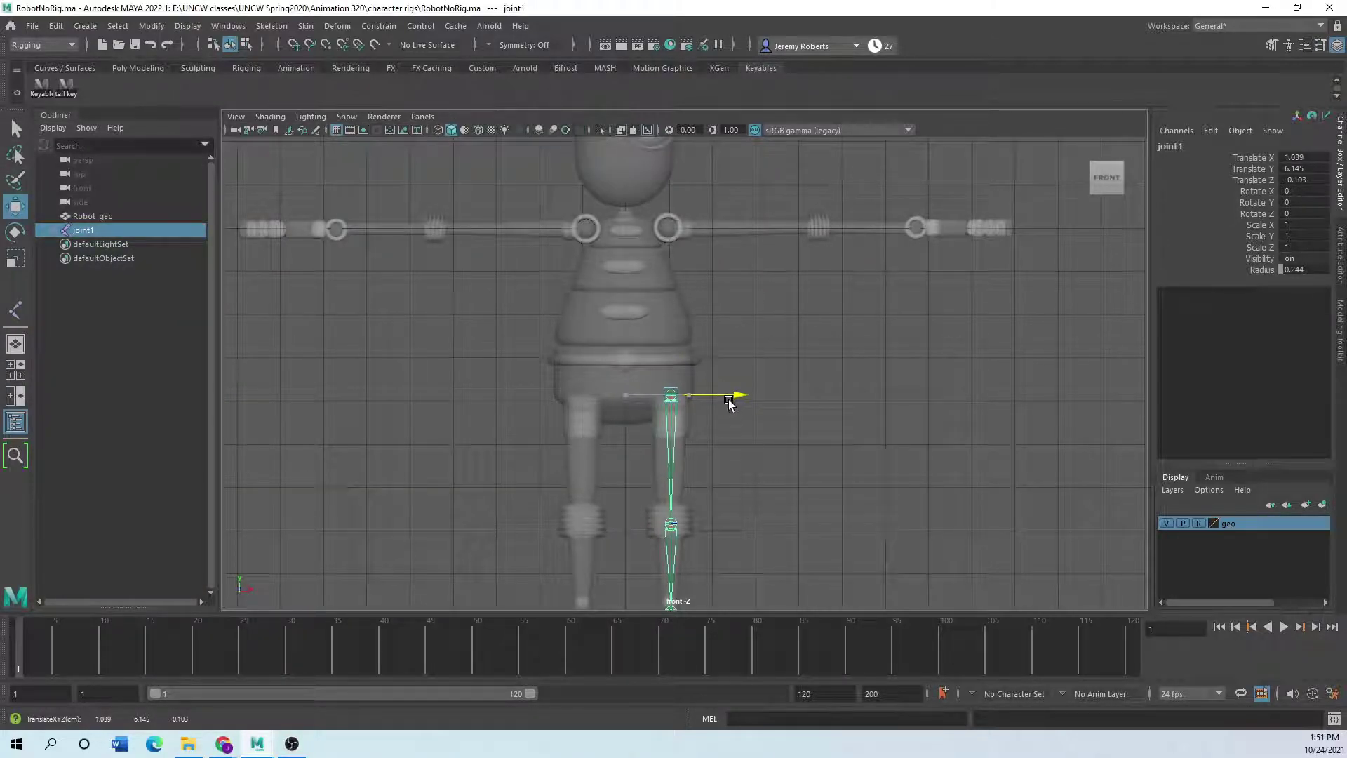
In the front view, nudge the knee joint up within the knee and raise the hip joint to about 6.16 in Translate Y.
alt+middle_drag(704, 498, 554, 302)
scroll(540, 382, up, 4)
alt+middle_drag(551, 407, 618, 568)
scroll(571, 454, up, 3)
scroll(562, 414, up, 1)
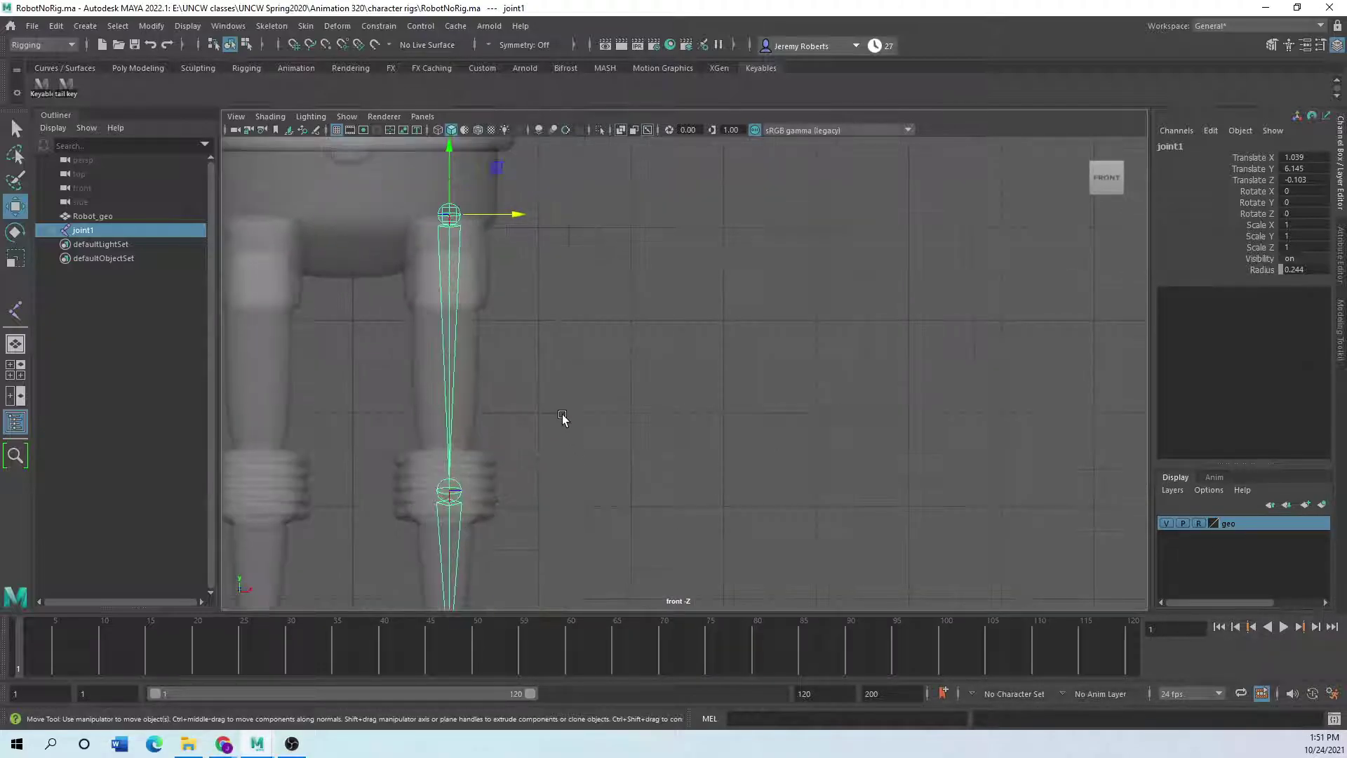
scroll(562, 414, down, 1)
click(463, 480)
drag(467, 483, 464, 477)
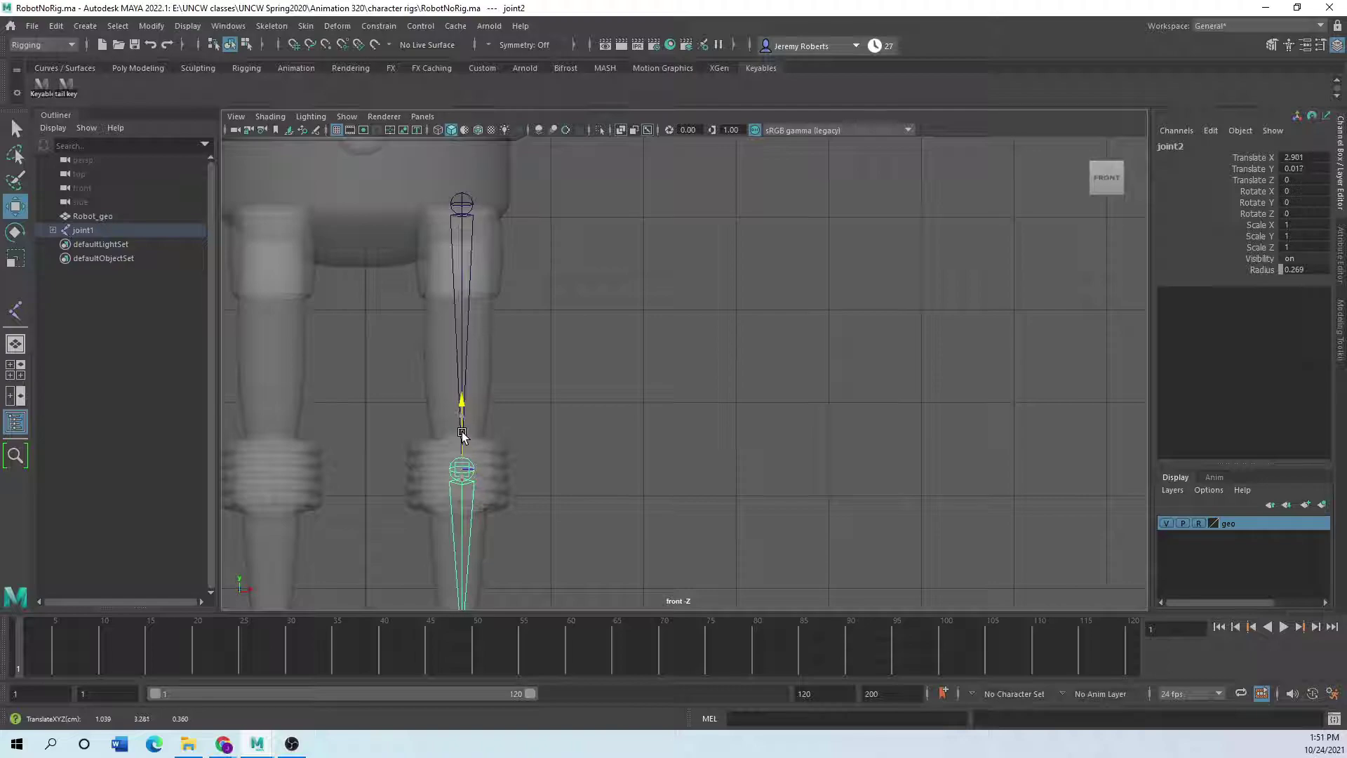
click(461, 202)
drag(461, 189, 460, 187)
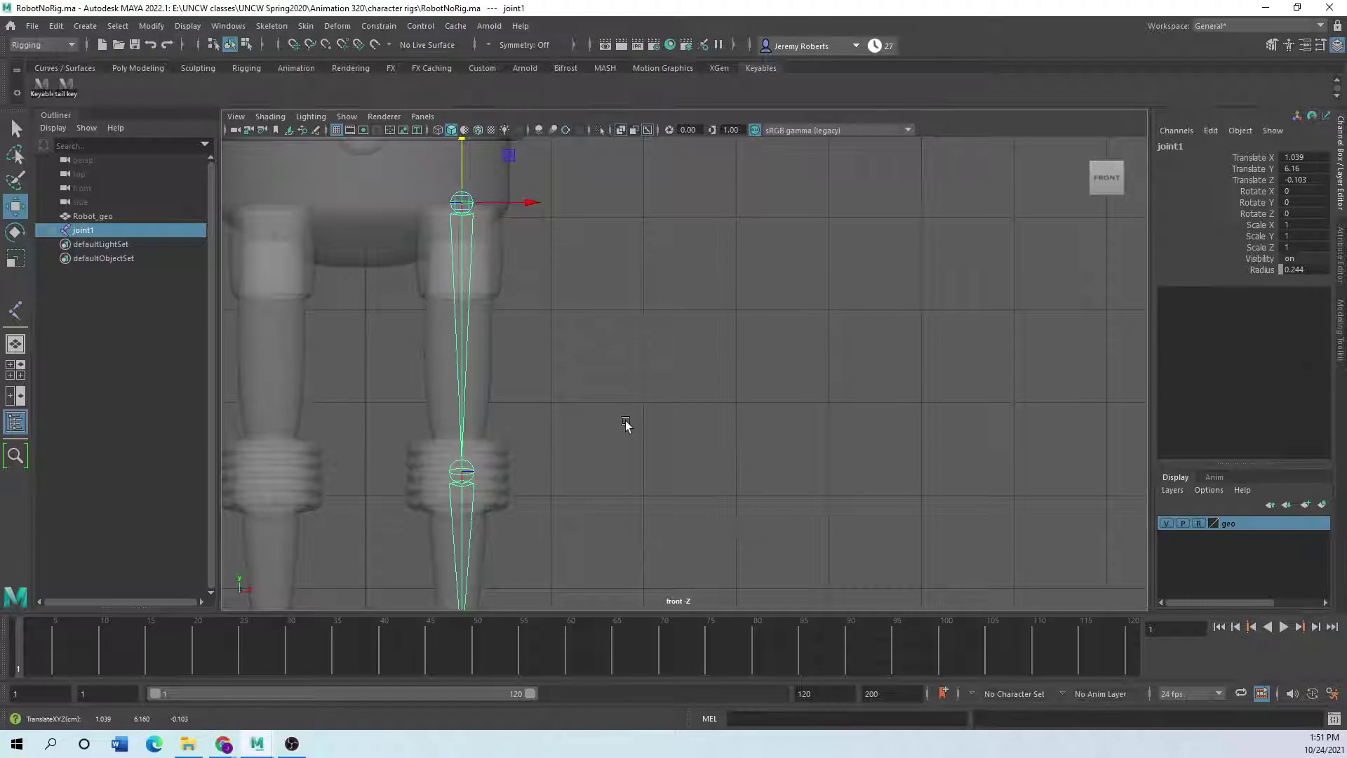
In the side view, move the ankle joint forward to the ankle's center, at about 2.078 in Translate X and -0.11 in Translate Y.
key(space)
key(space)
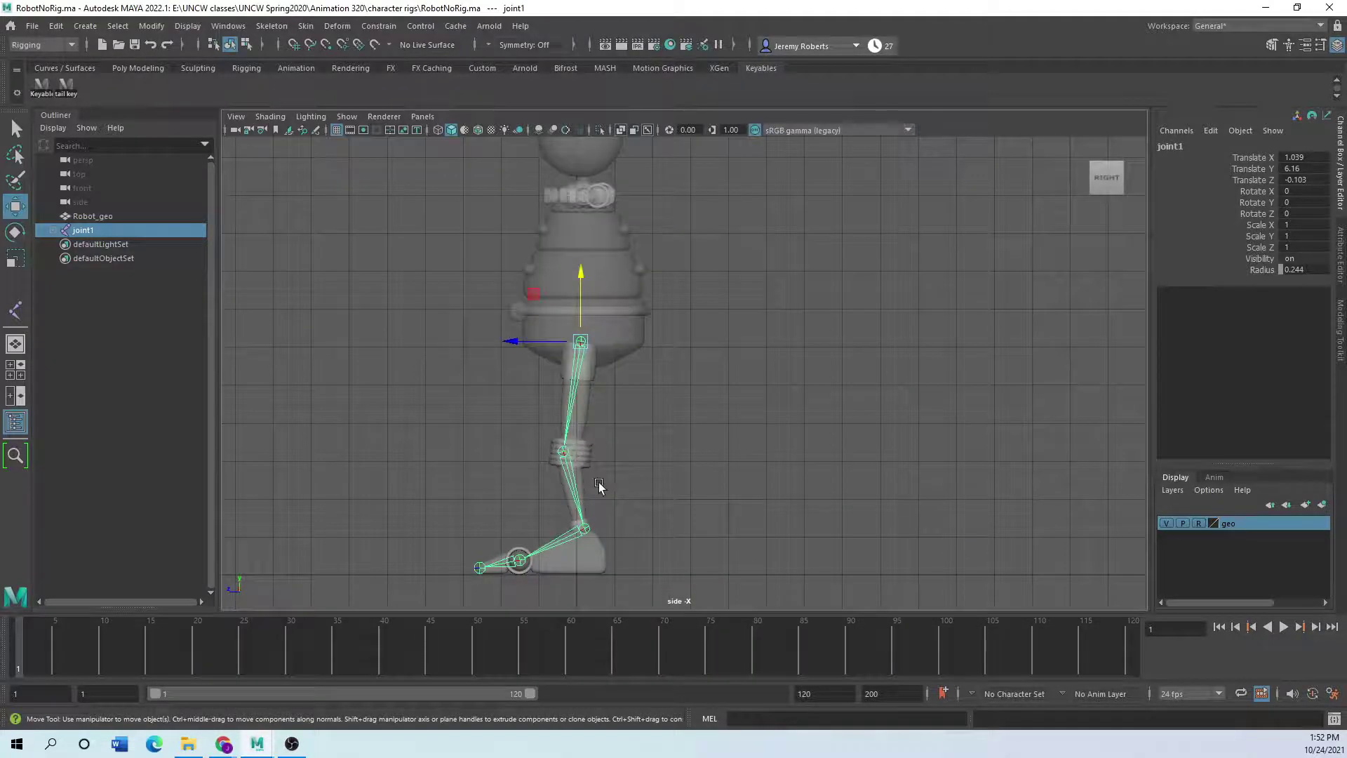
alt+middle_drag(598, 482, 555, 397)
scroll(466, 533, up, 5)
alt+middle_drag(490, 533, 705, 431)
scroll(756, 491, up, 2)
click(639, 421)
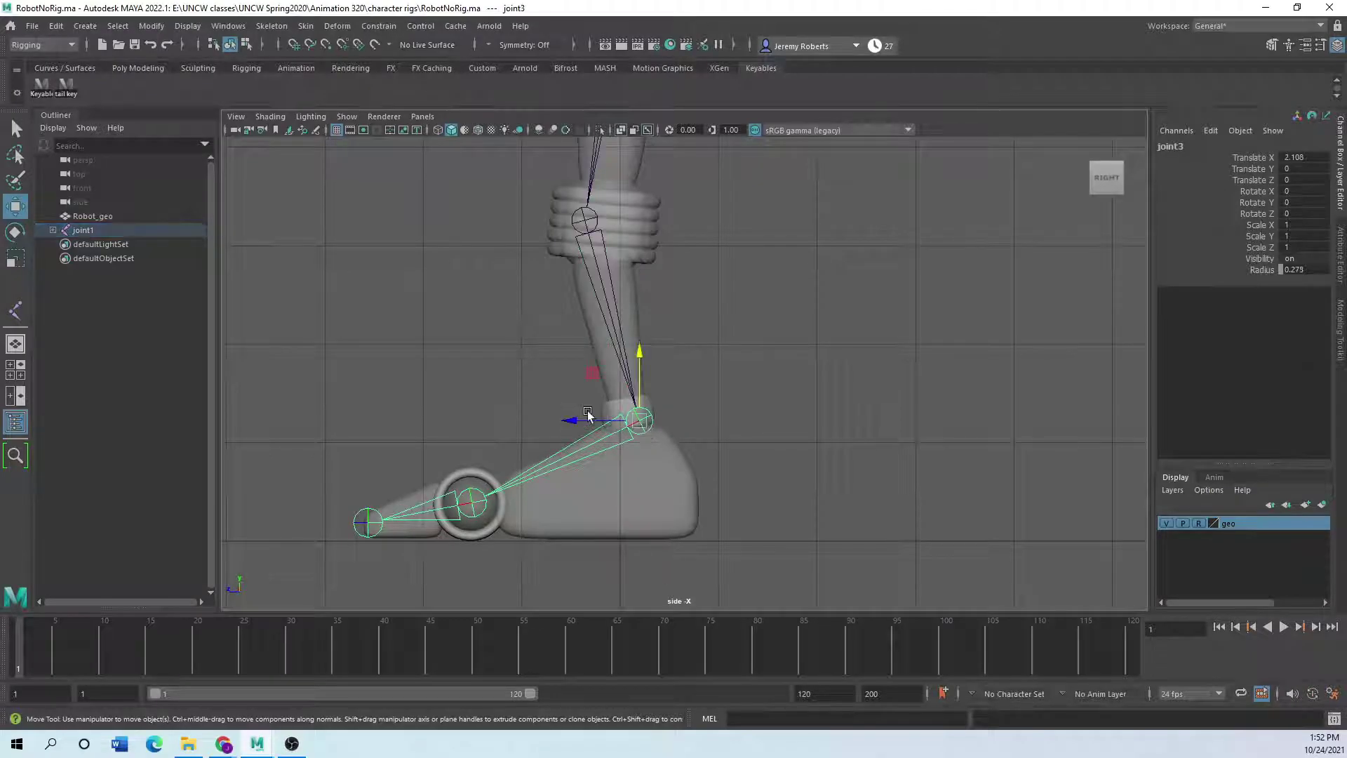
drag(589, 417, 579, 418)
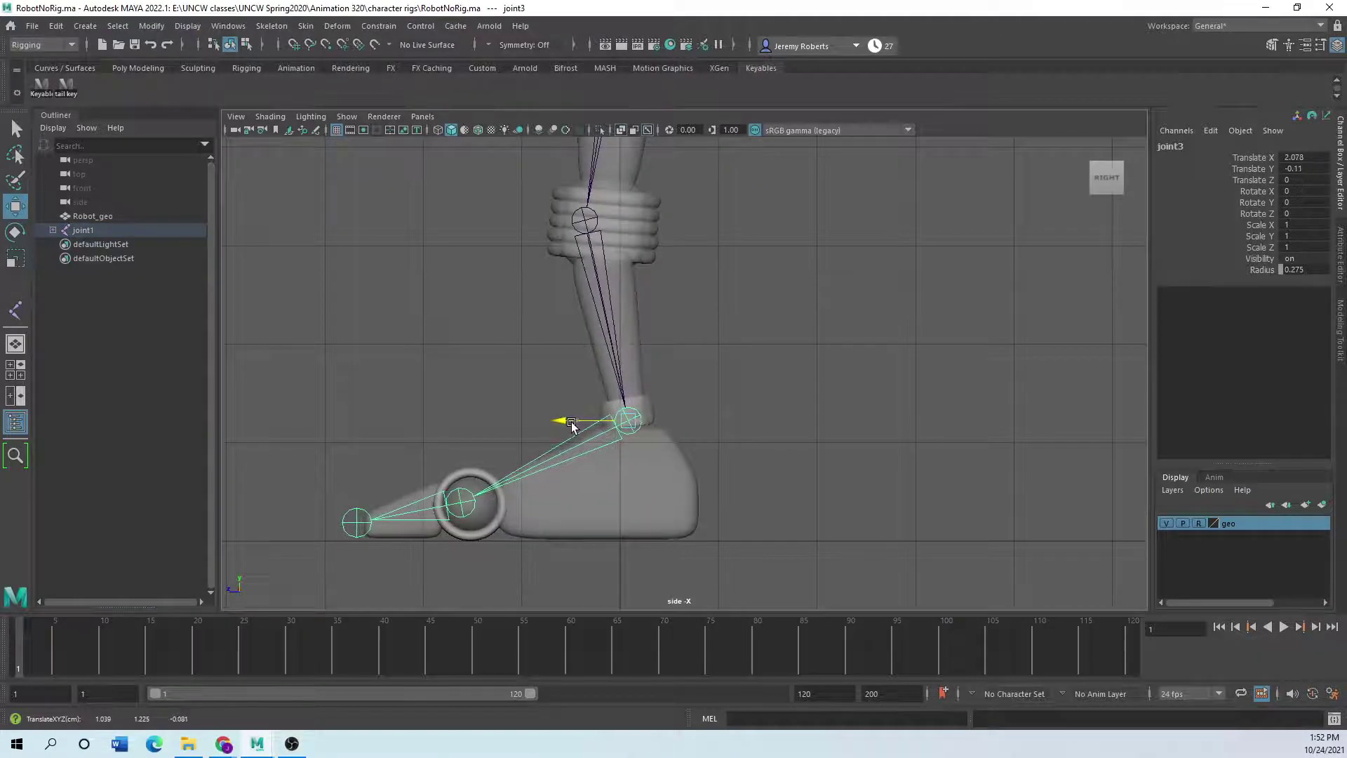
Move the toe joint forward to about 1.164 in Translate X and lower the ball joint to about -0.038 in Translate Y.
click(366, 524)
drag(365, 524, 357, 522)
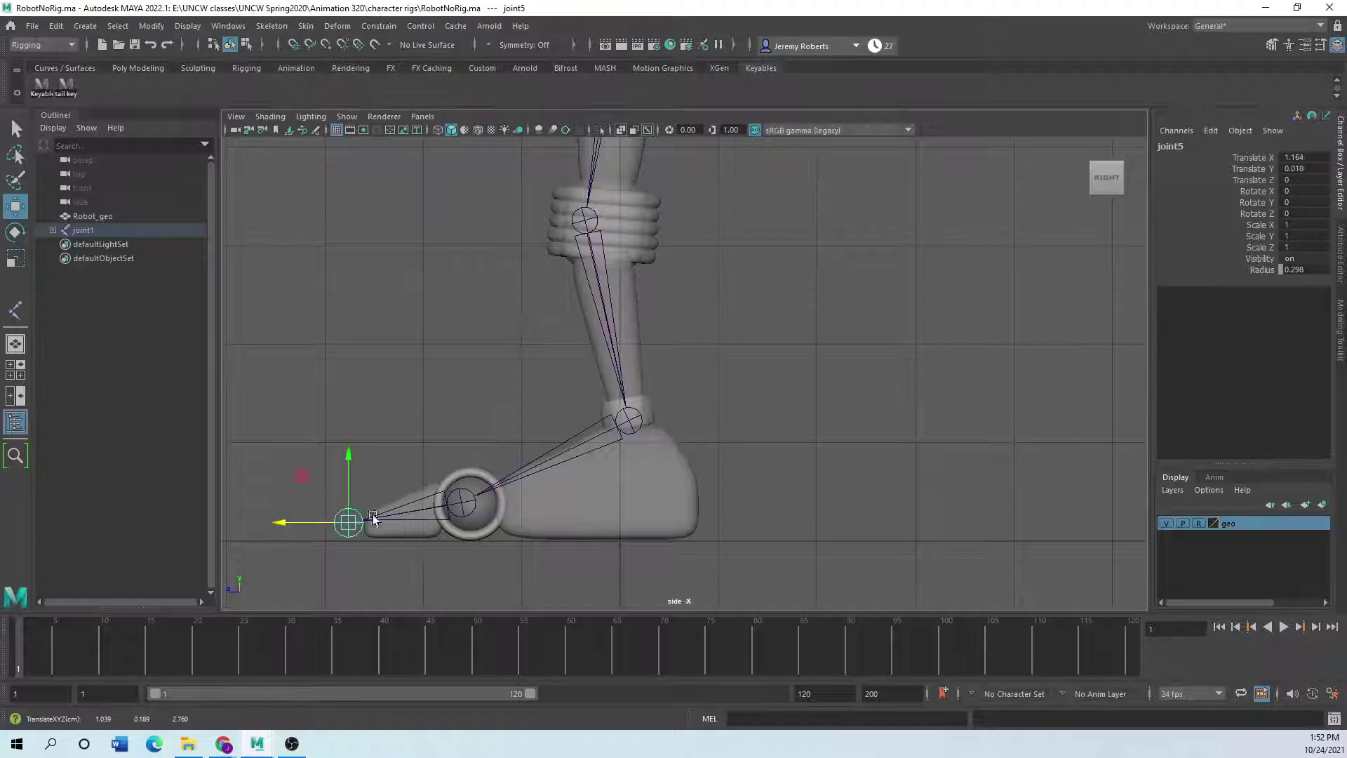
click(461, 502)
drag(460, 461, 460, 465)
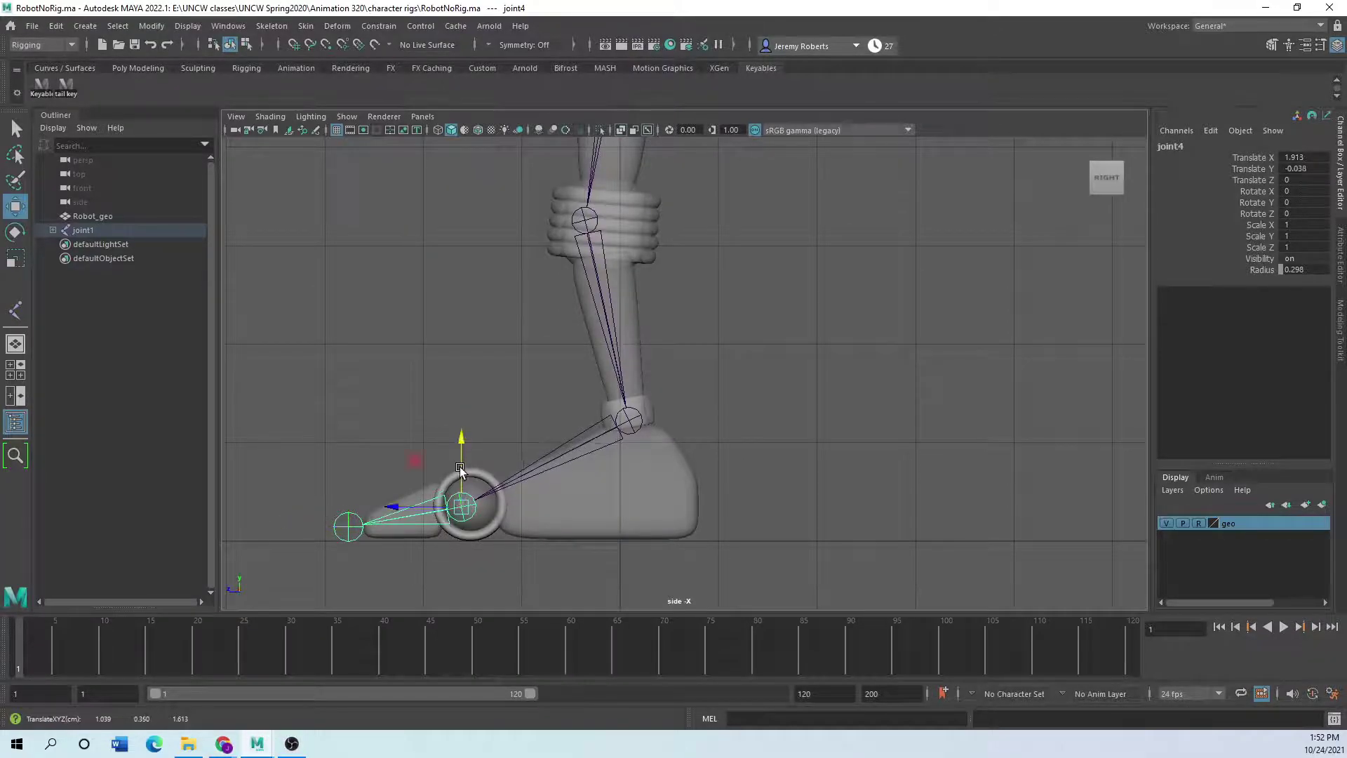
click(348, 526)
scroll(705, 304, down, 5)
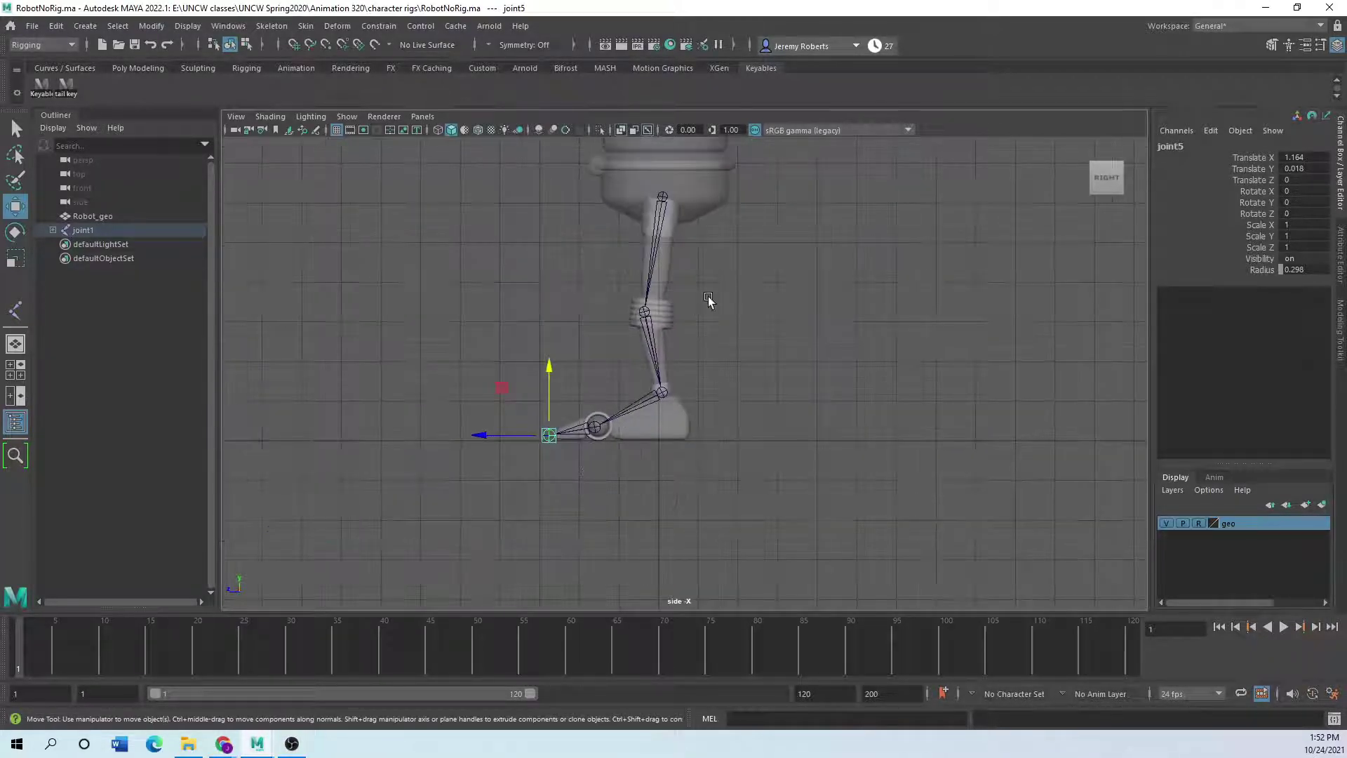
Reorient the whole leg joint chain from joint1 down with Orient Joint, and clear the selection.
alt+middle_drag(648, 197, 584, 292)
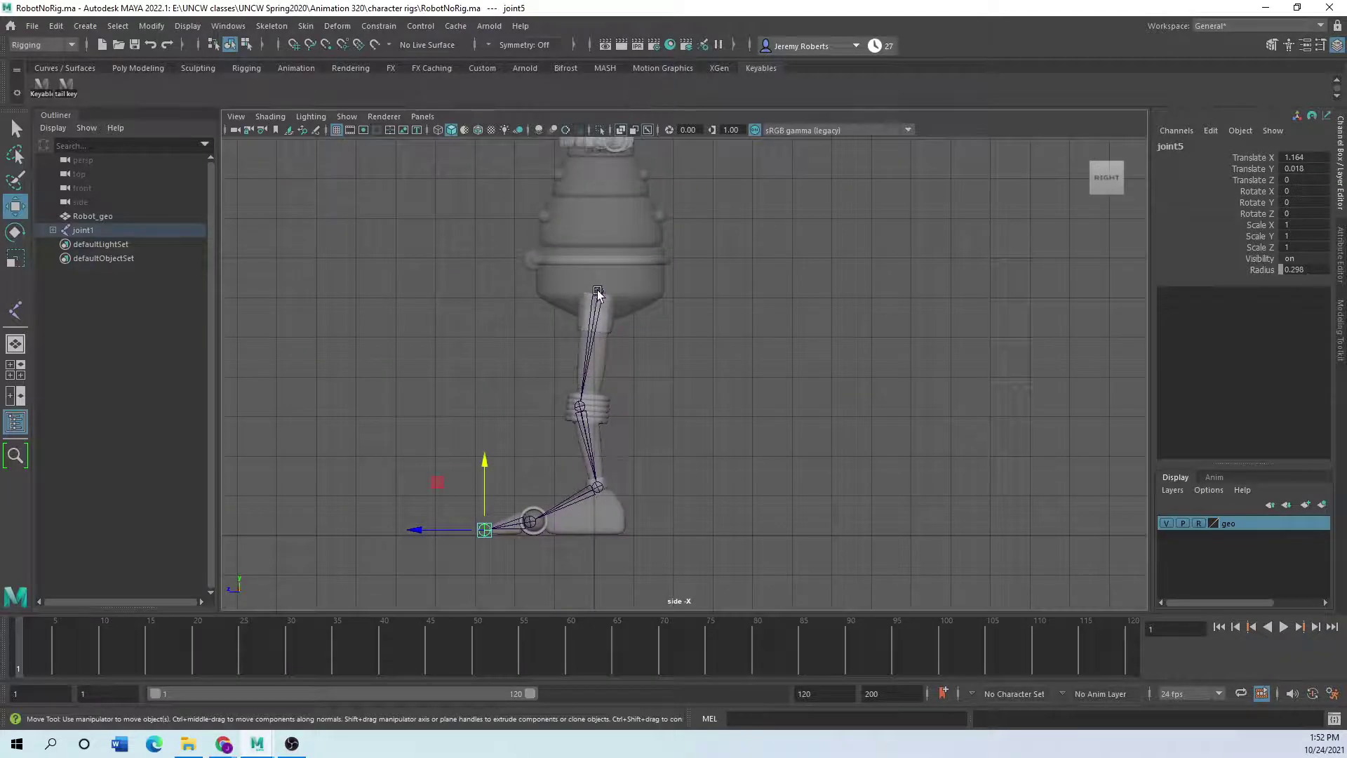
click(597, 289)
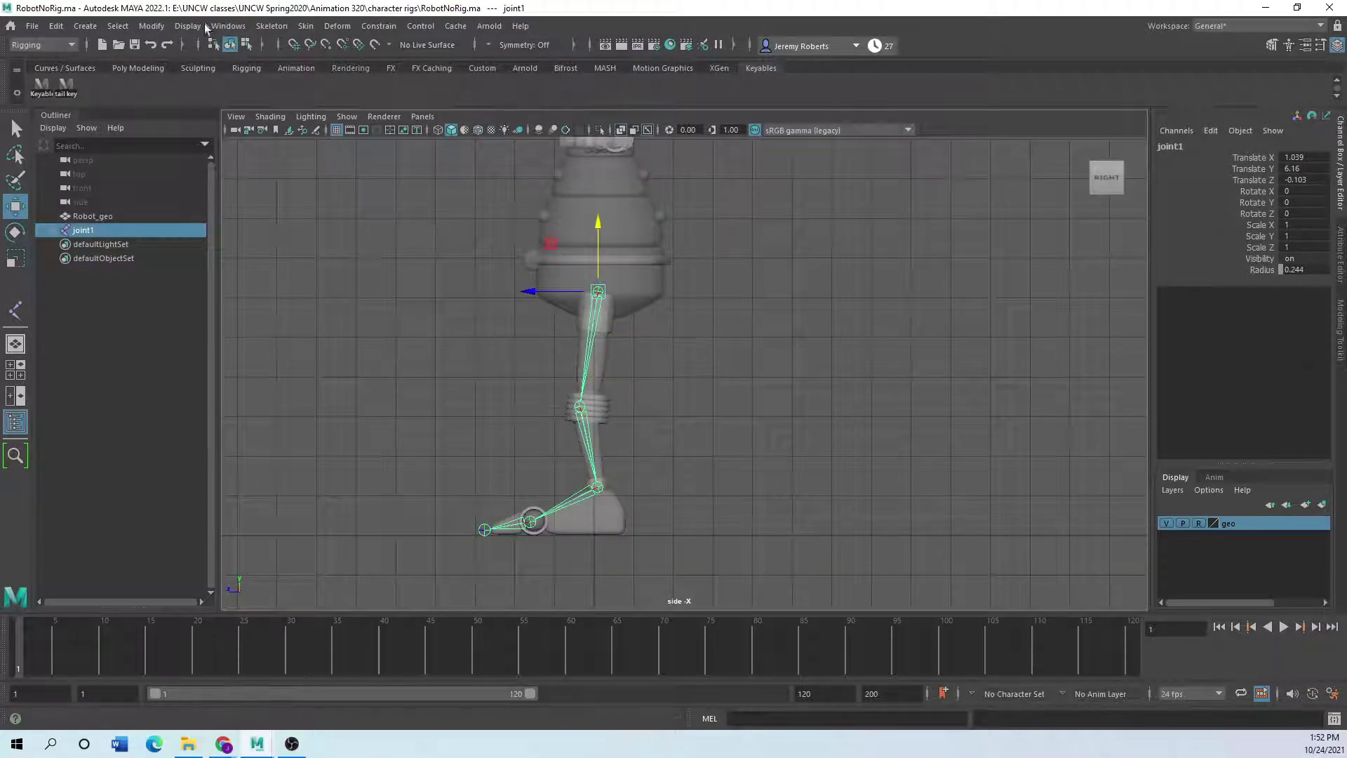
click(271, 25)
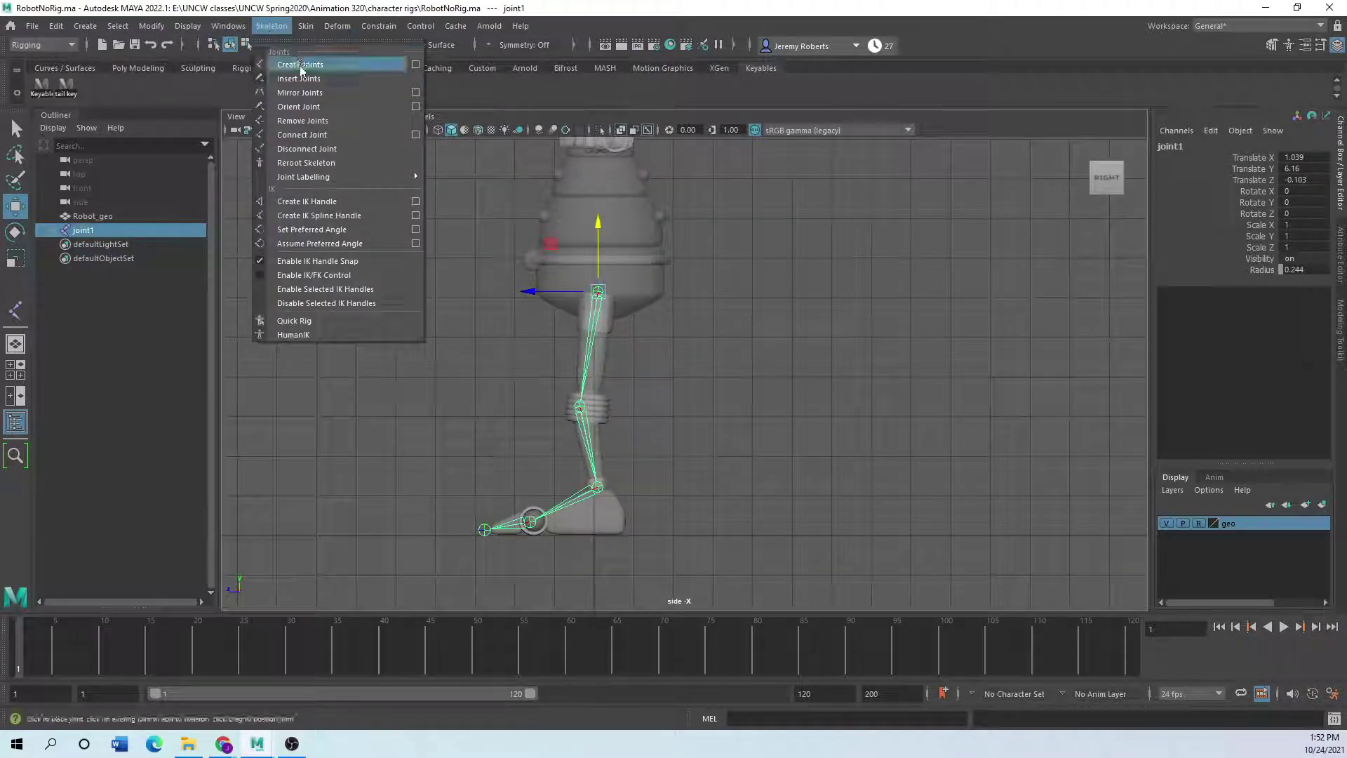
click(304, 106)
click(749, 438)
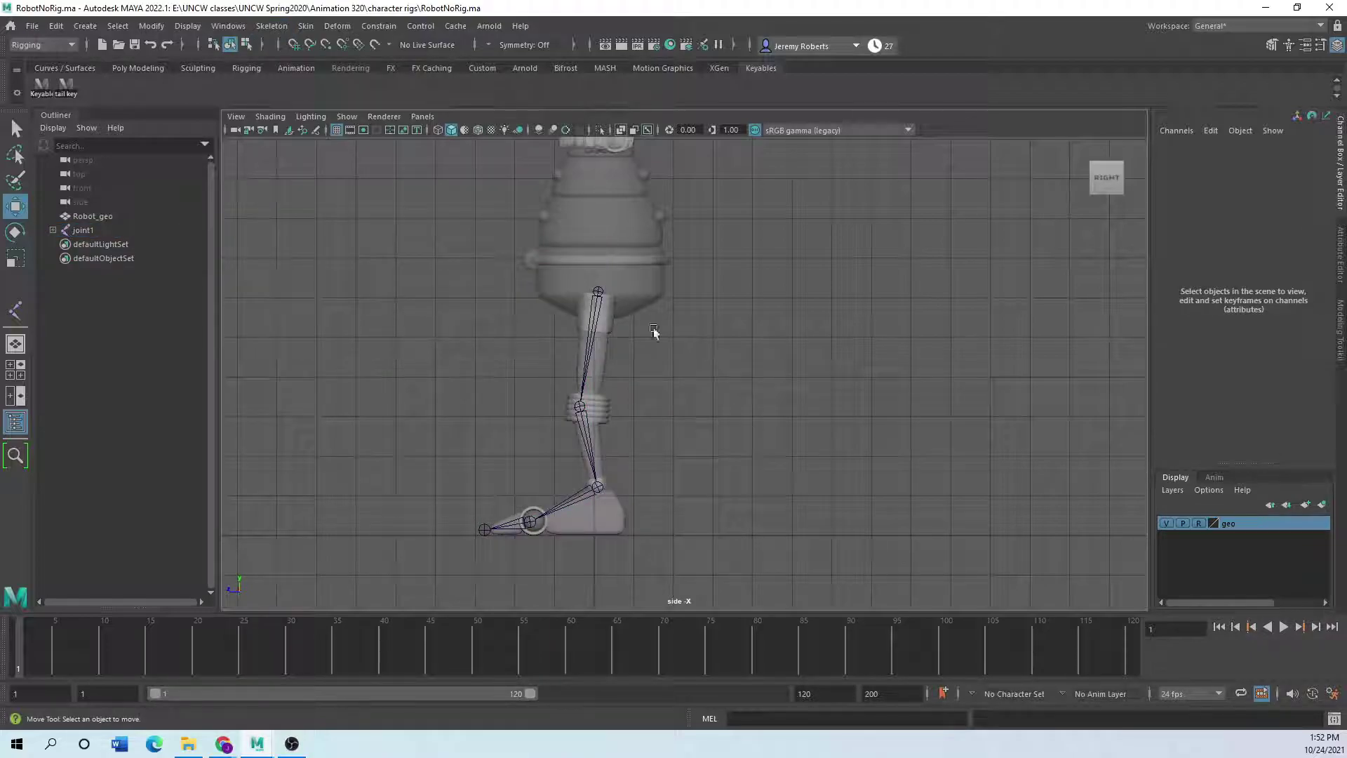
Select the hip joint and expand its hierarchy down to joint5.
click(597, 292)
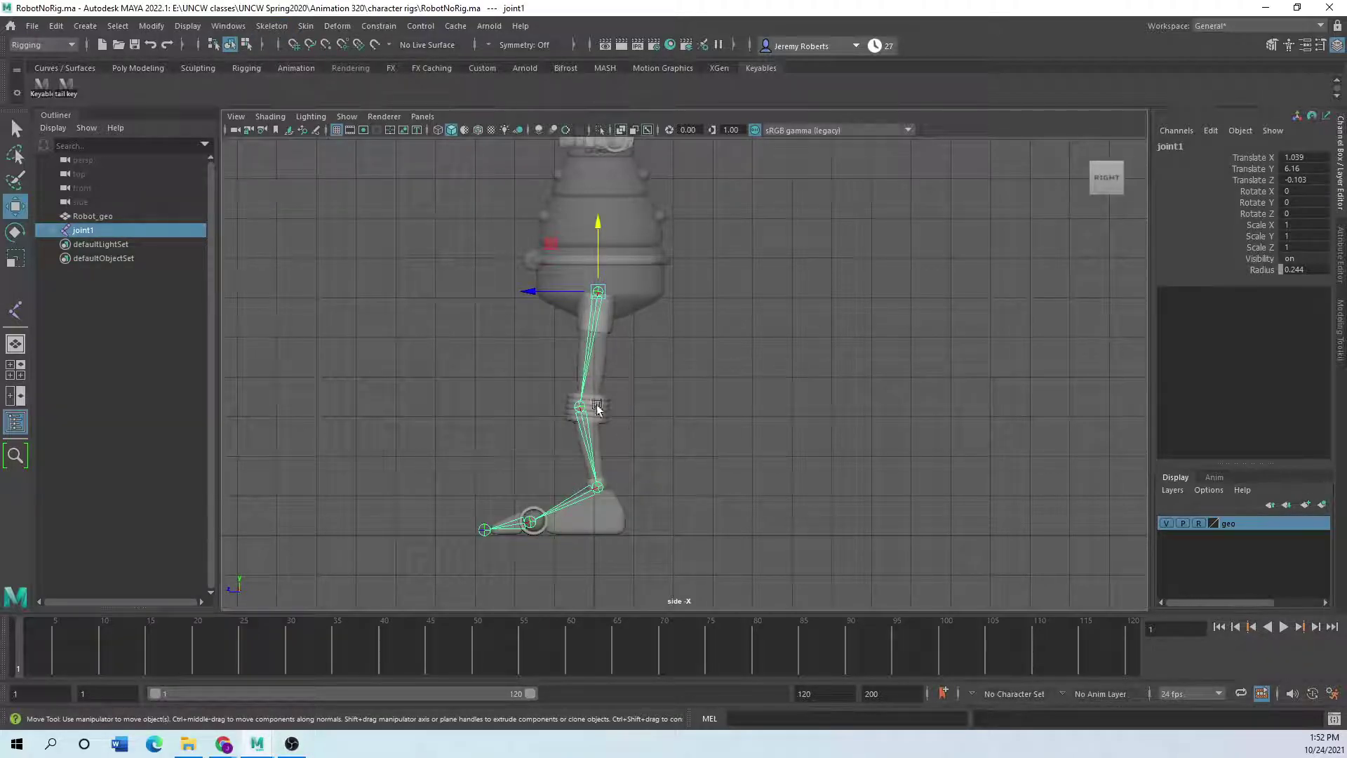
click(49, 230)
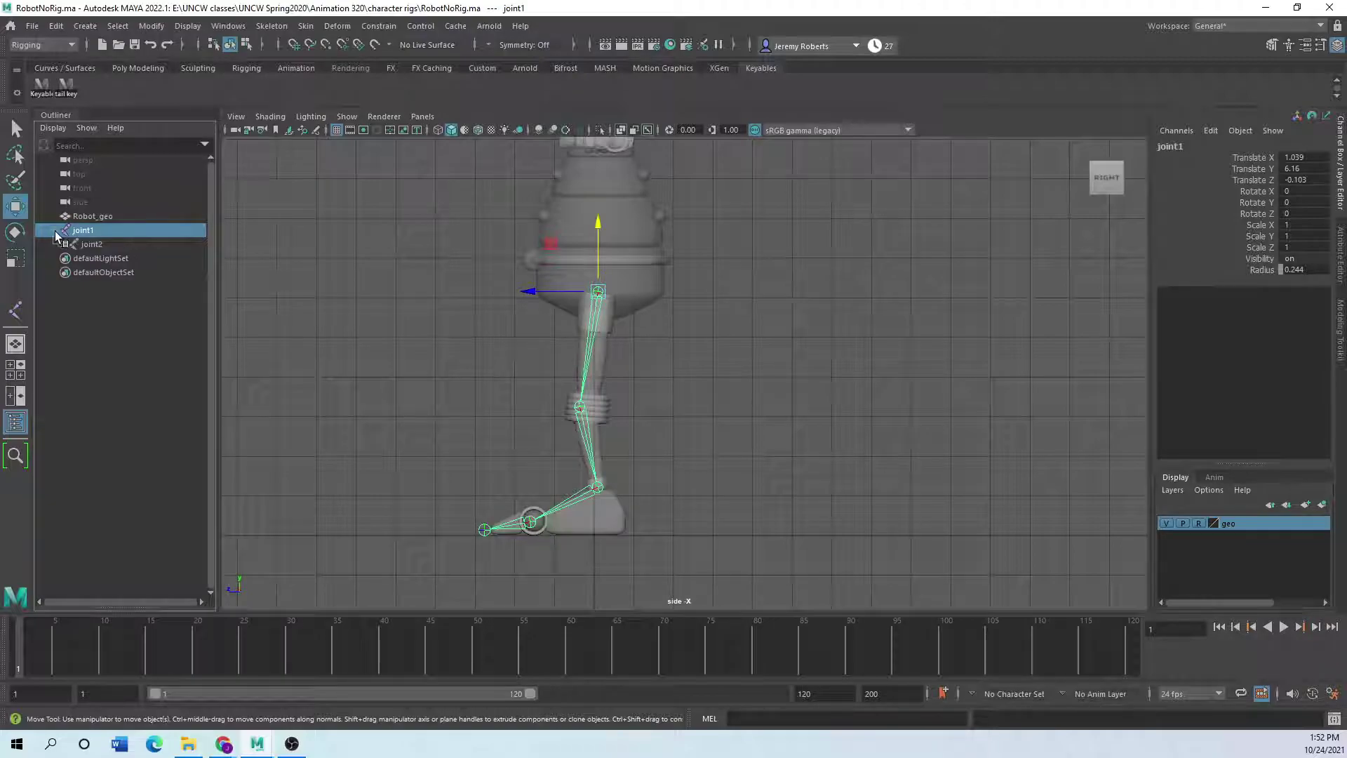
click(62, 244)
click(69, 258)
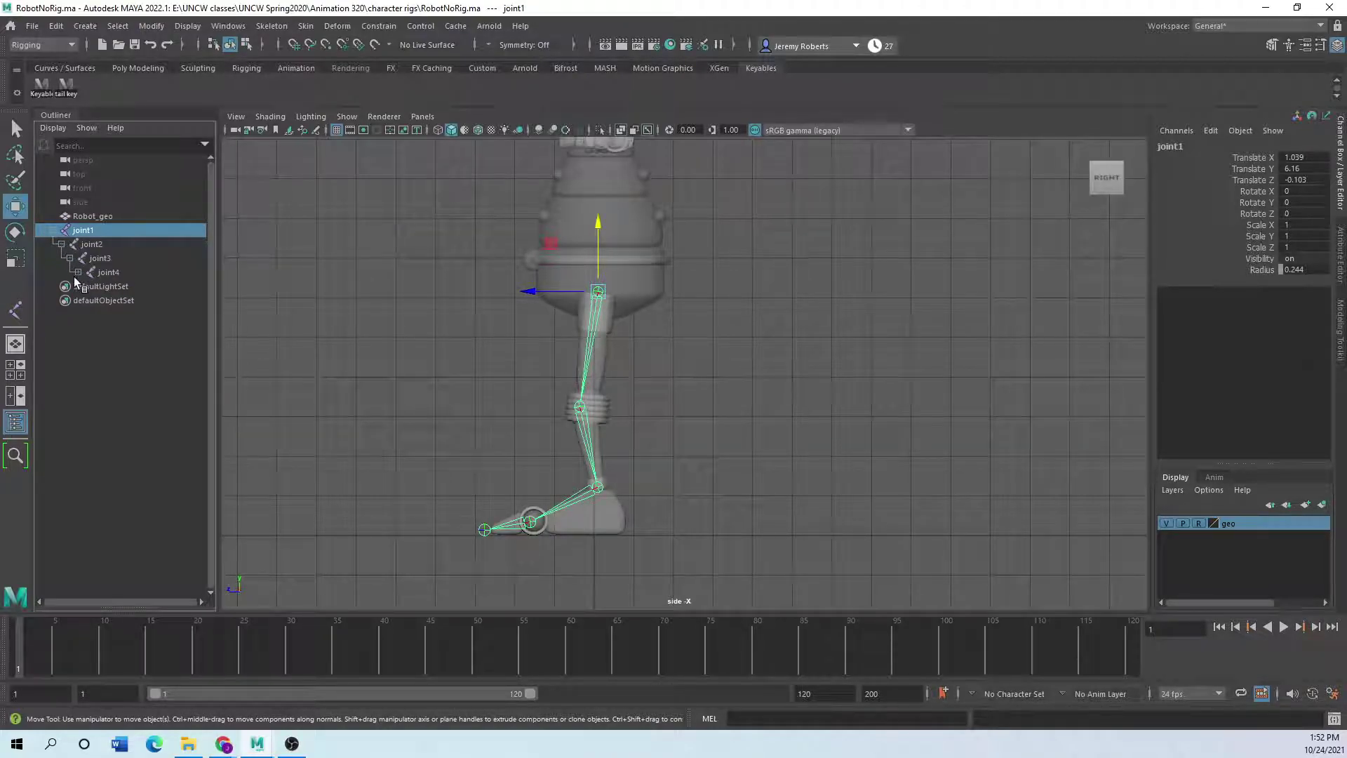
click(78, 272)
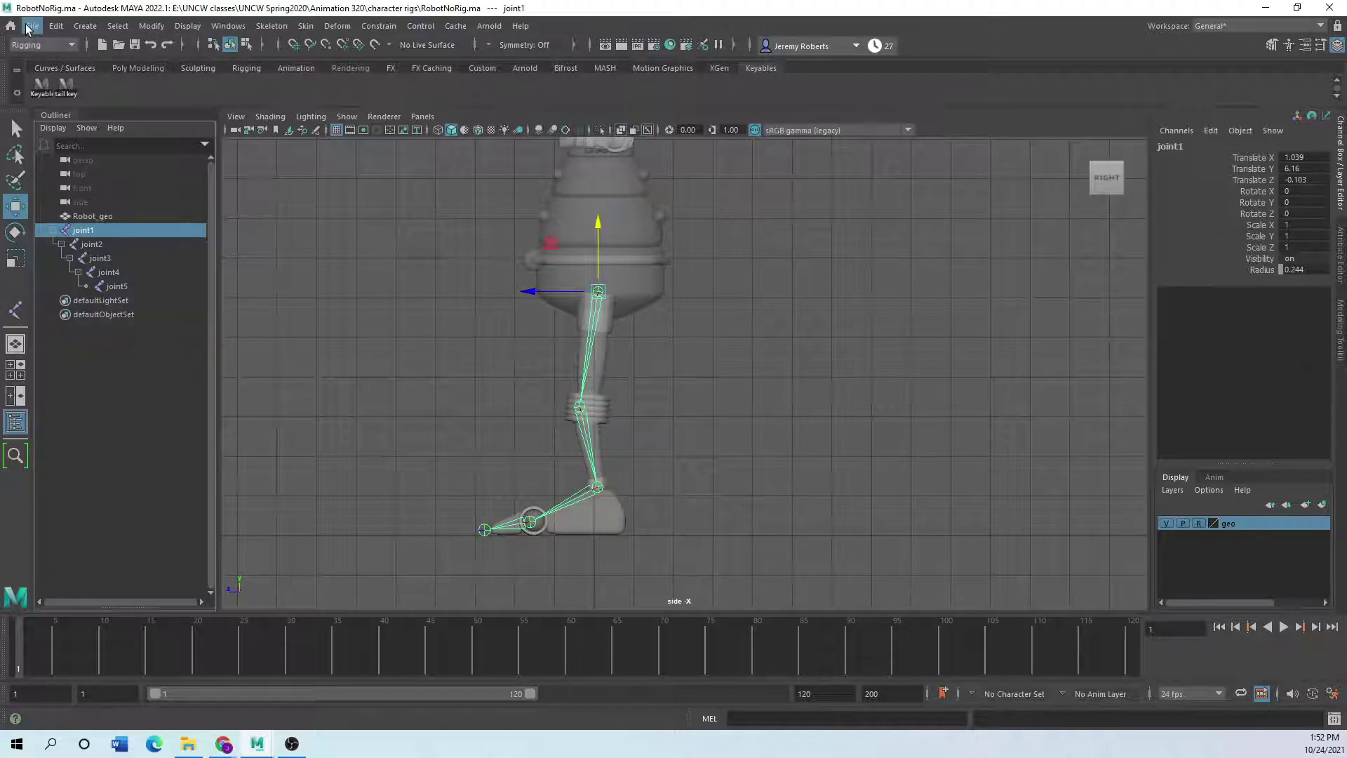
Open the Search and Replace Names options for the selected joint hierarchy.
click(156, 30)
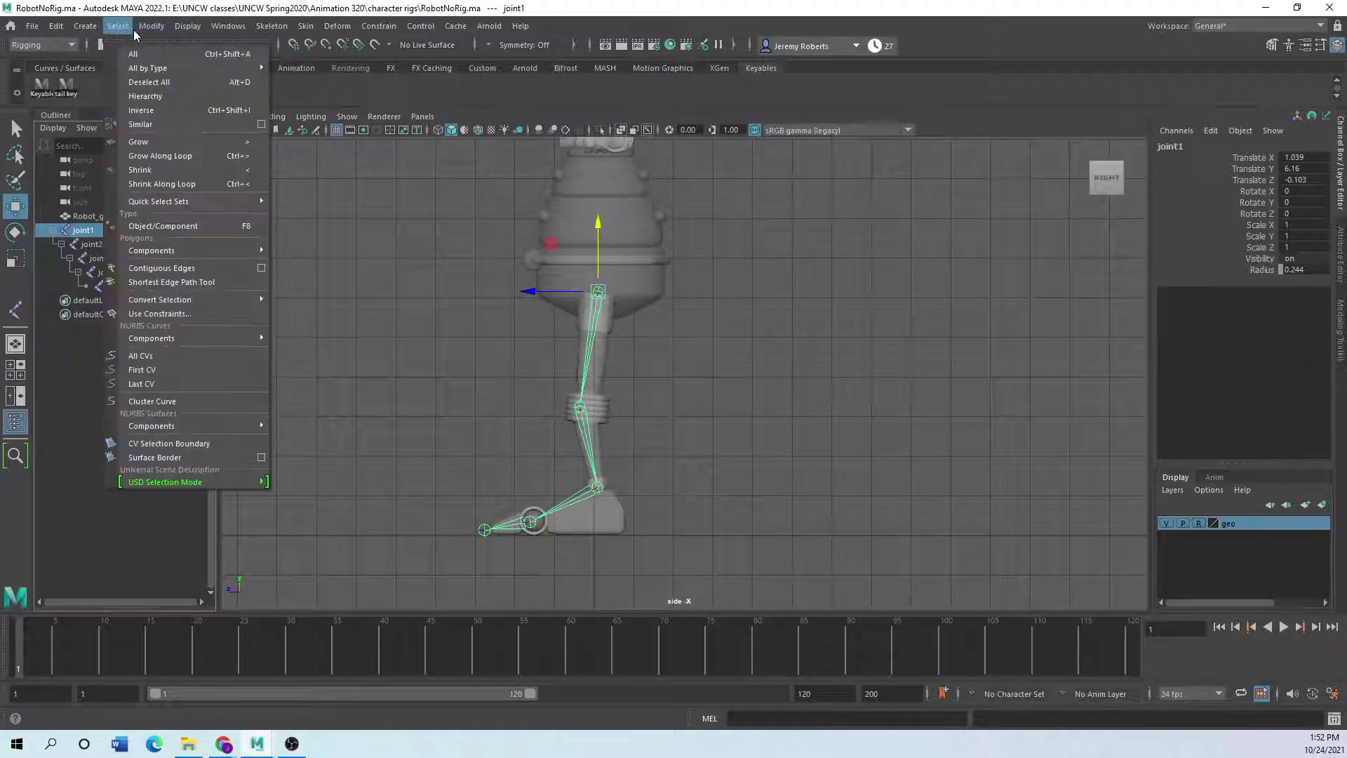
mouse_move(217, 31)
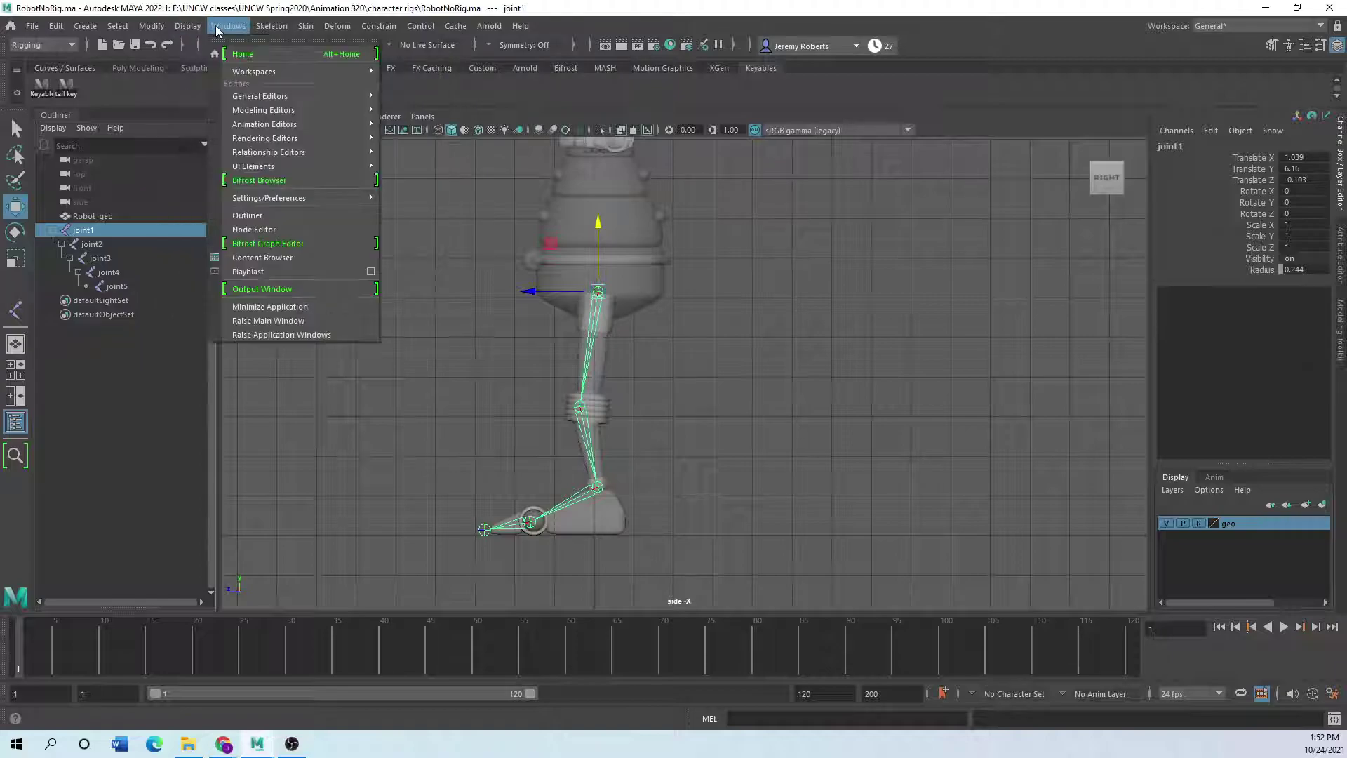
mouse_move(117, 28)
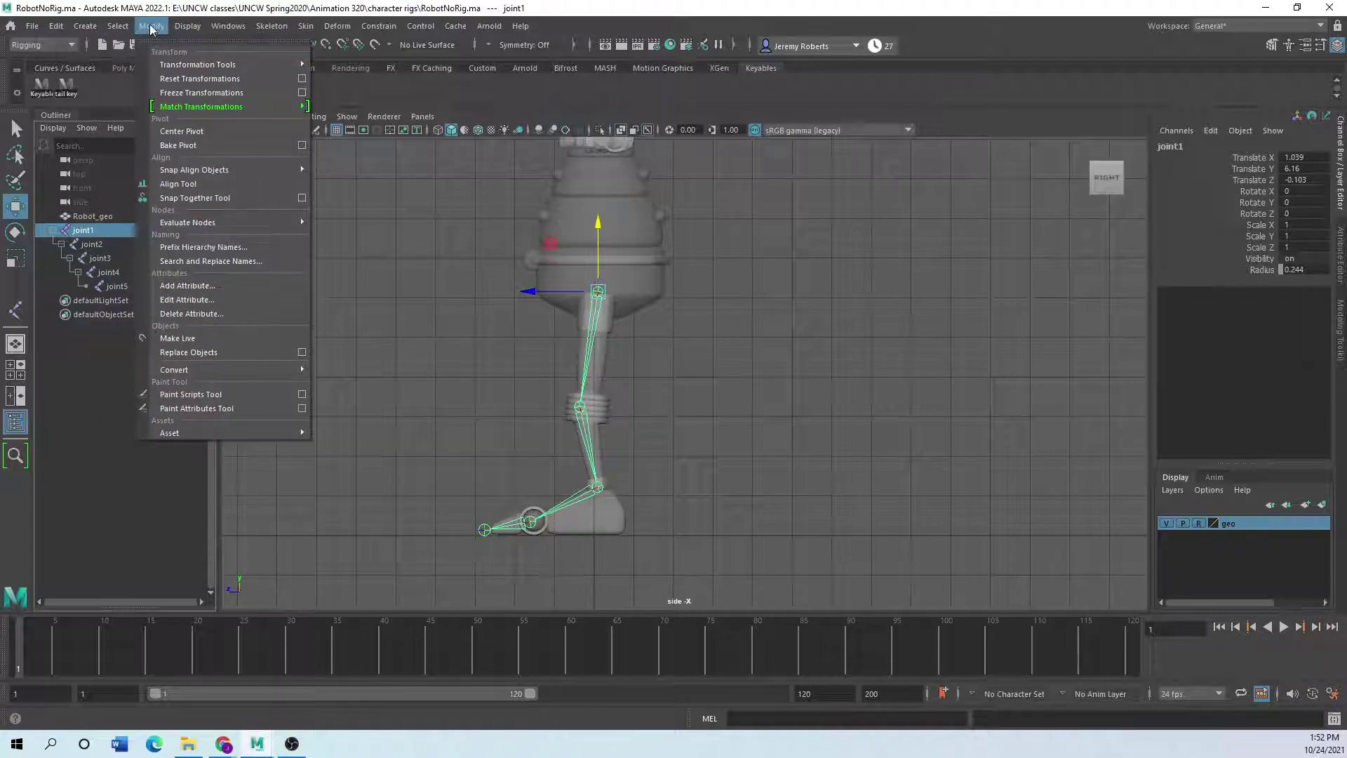
click(183, 266)
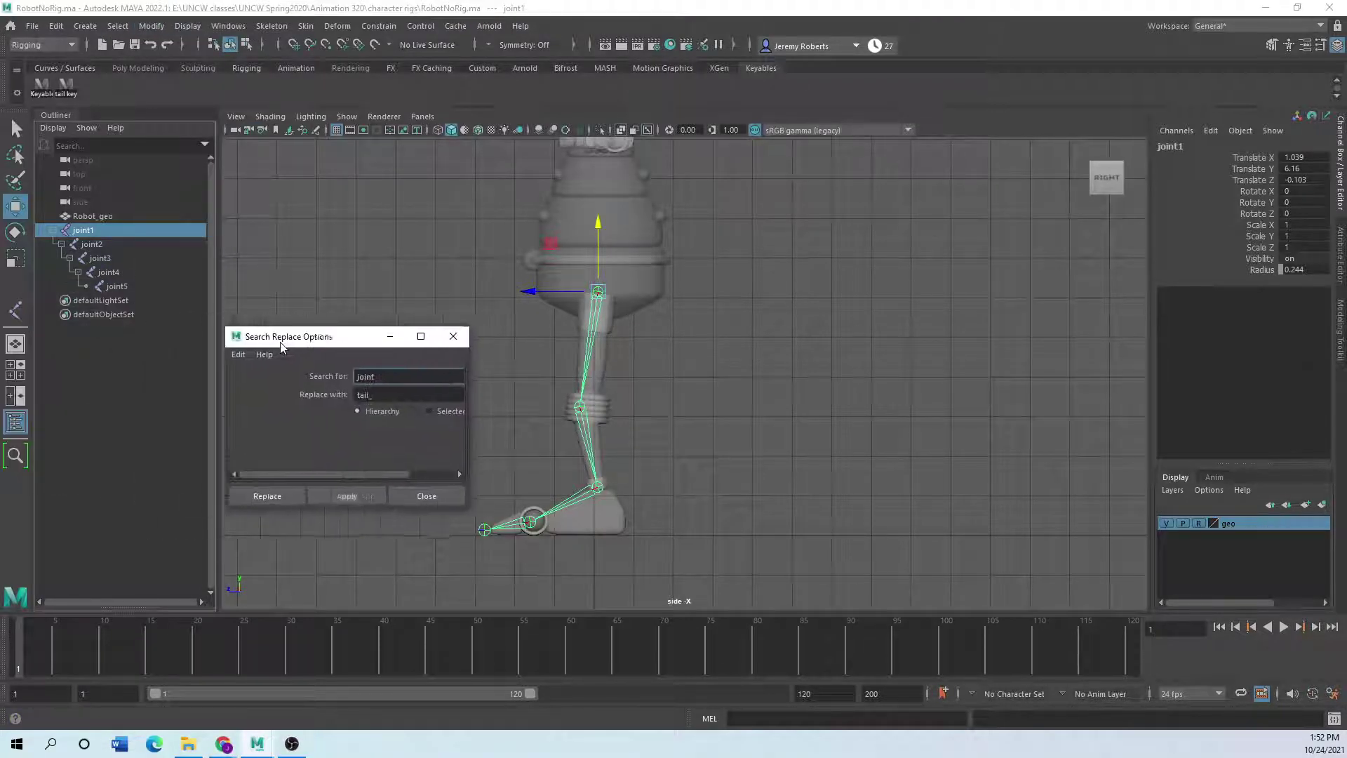
Switch to the RobotRig scene and examine how the joints in its finished skeleton are named.
mouse_move(258, 748)
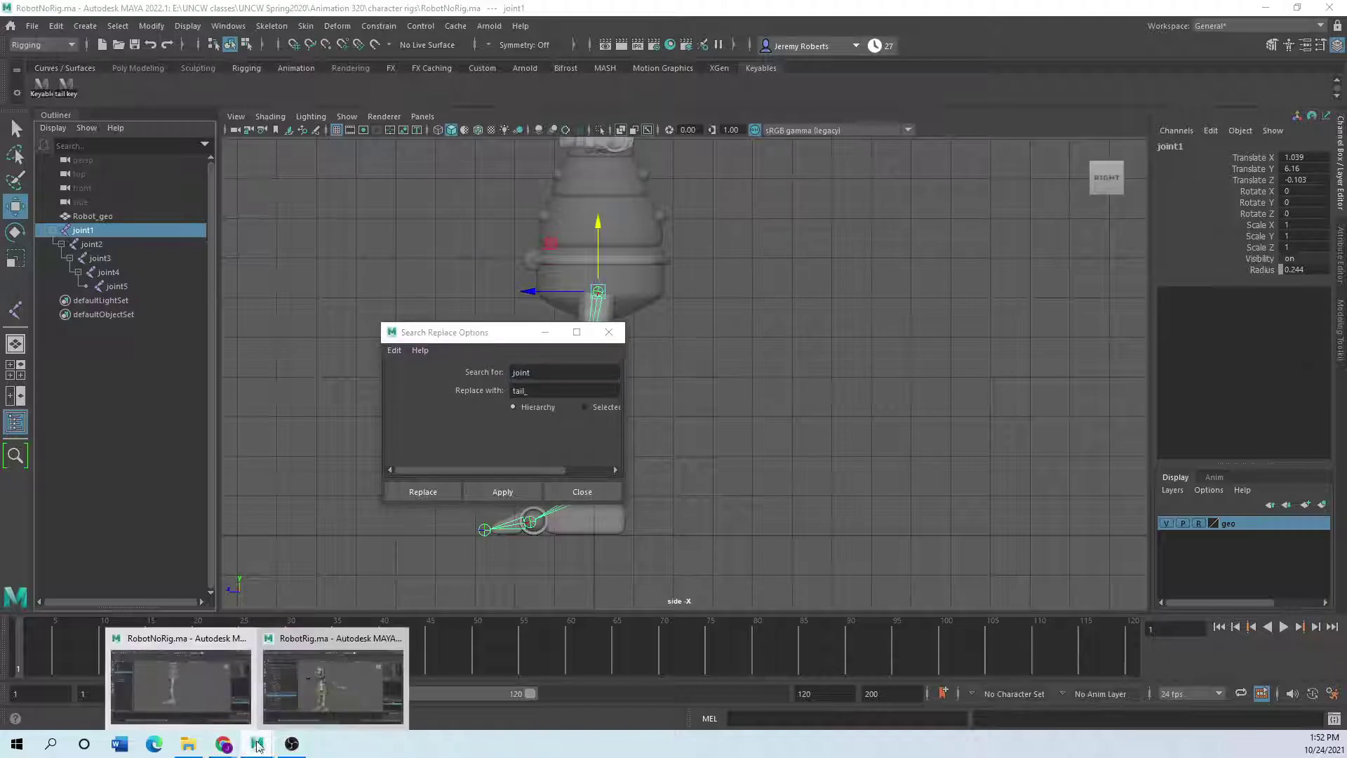
click(305, 681)
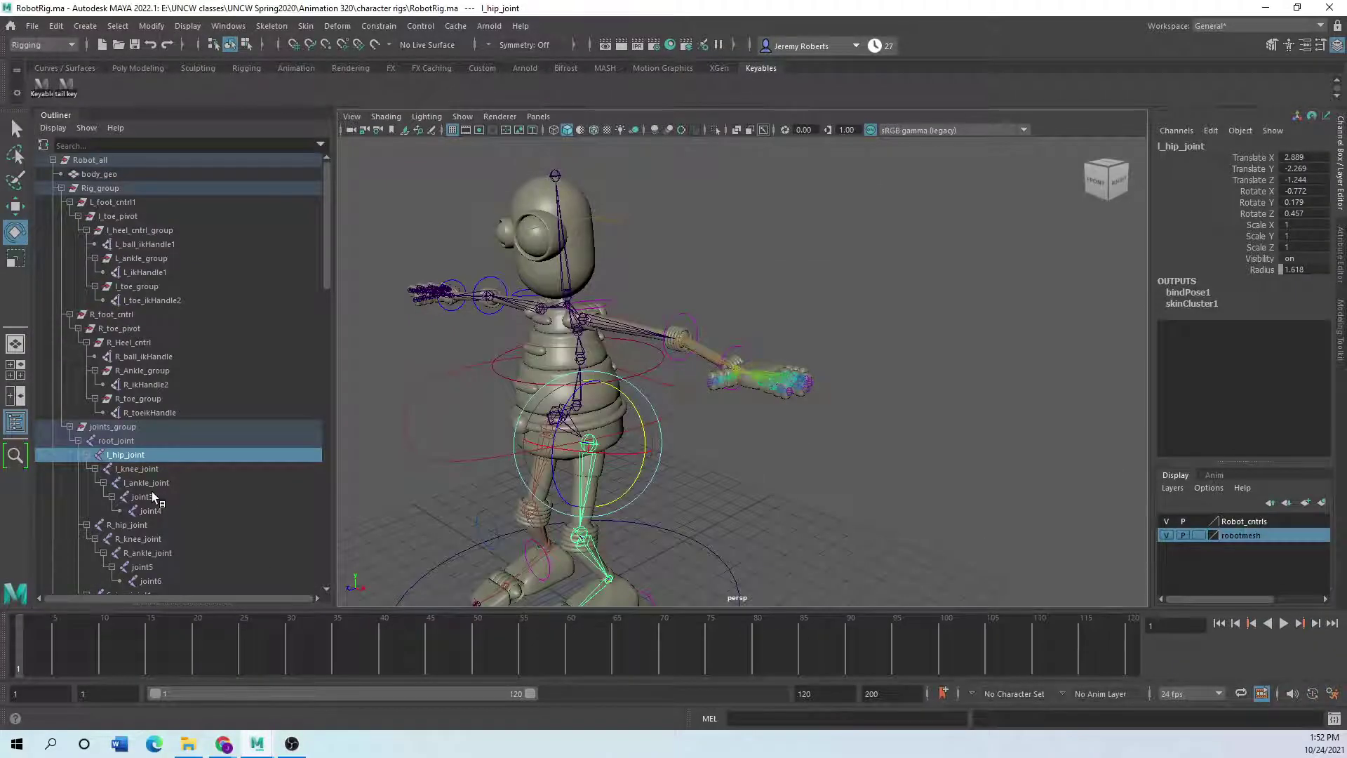
scroll(151, 494, down, 3)
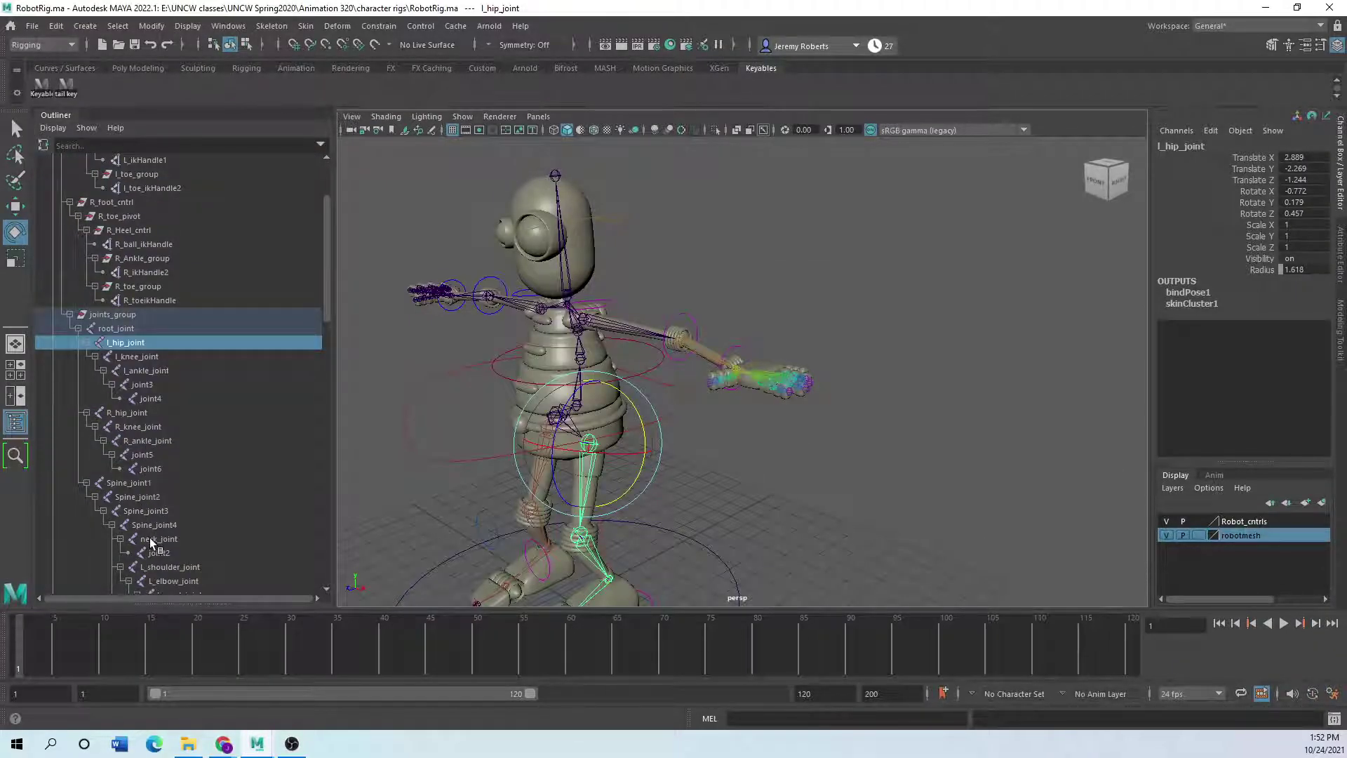
scroll(149, 537, down, 3)
scroll(213, 540, down, 6)
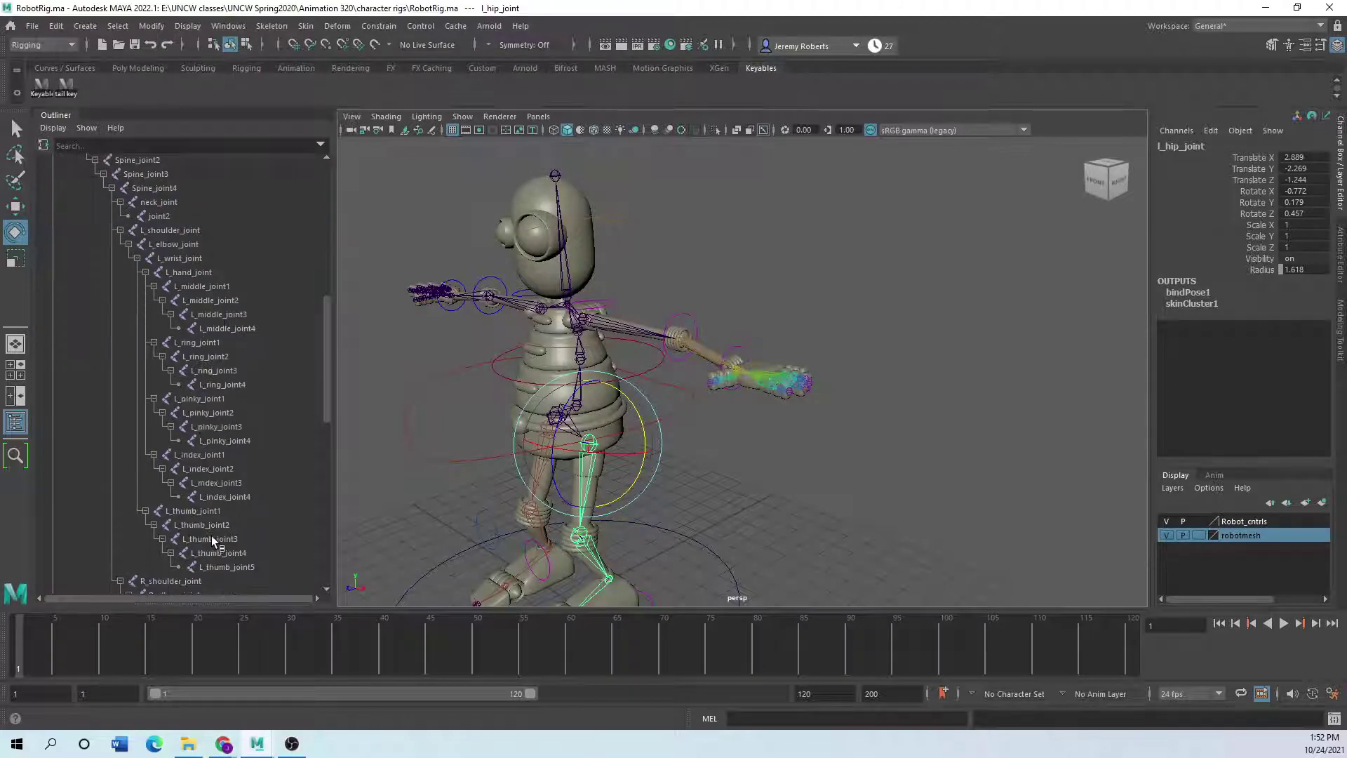
scroll(203, 539, down, 8)
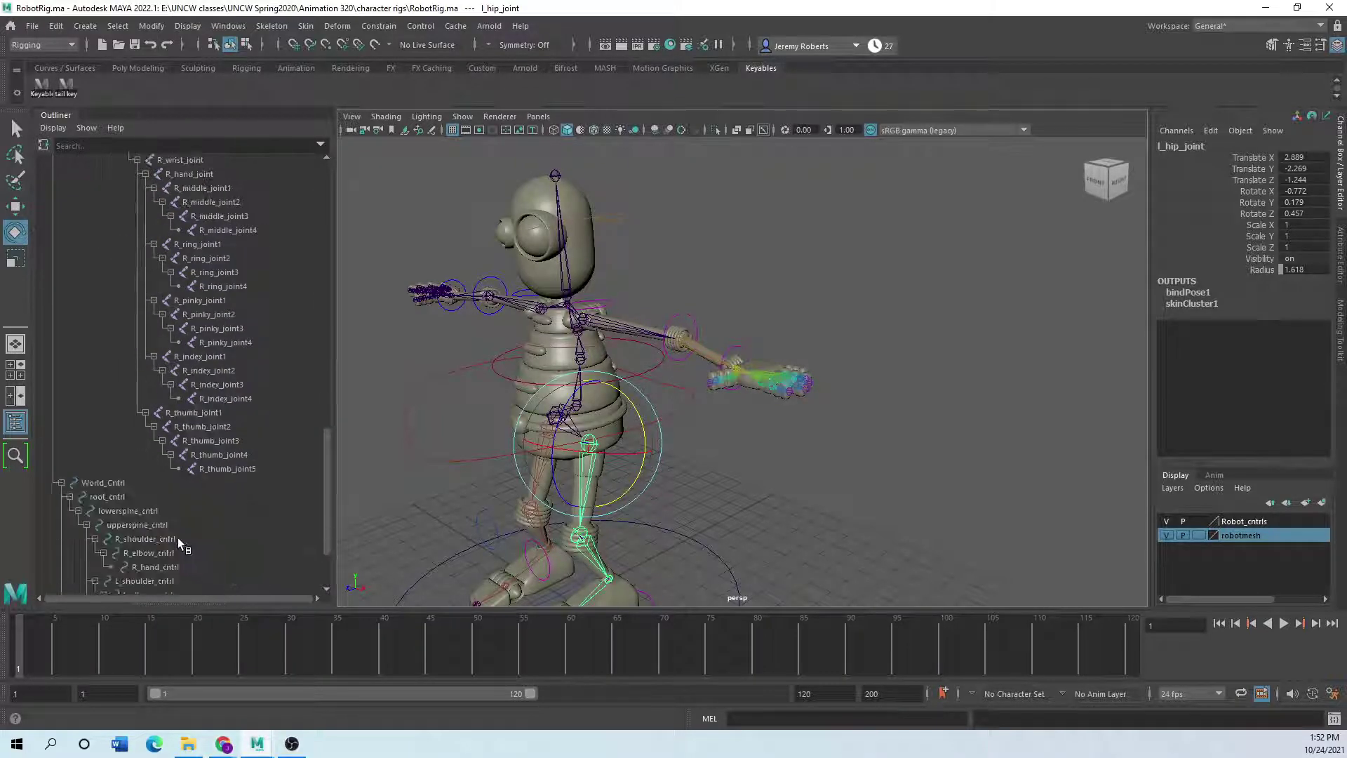
scroll(178, 537, up, 17)
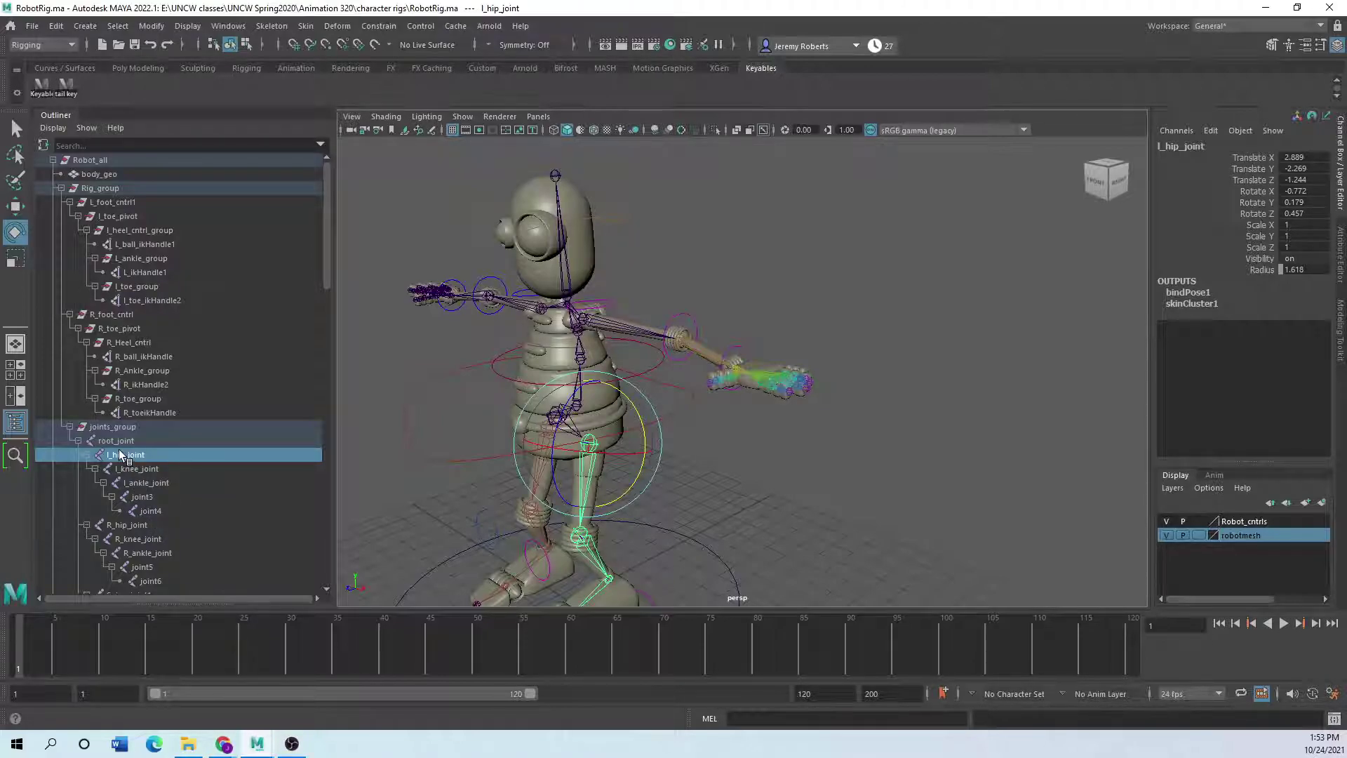
scroll(136, 495, down, 5)
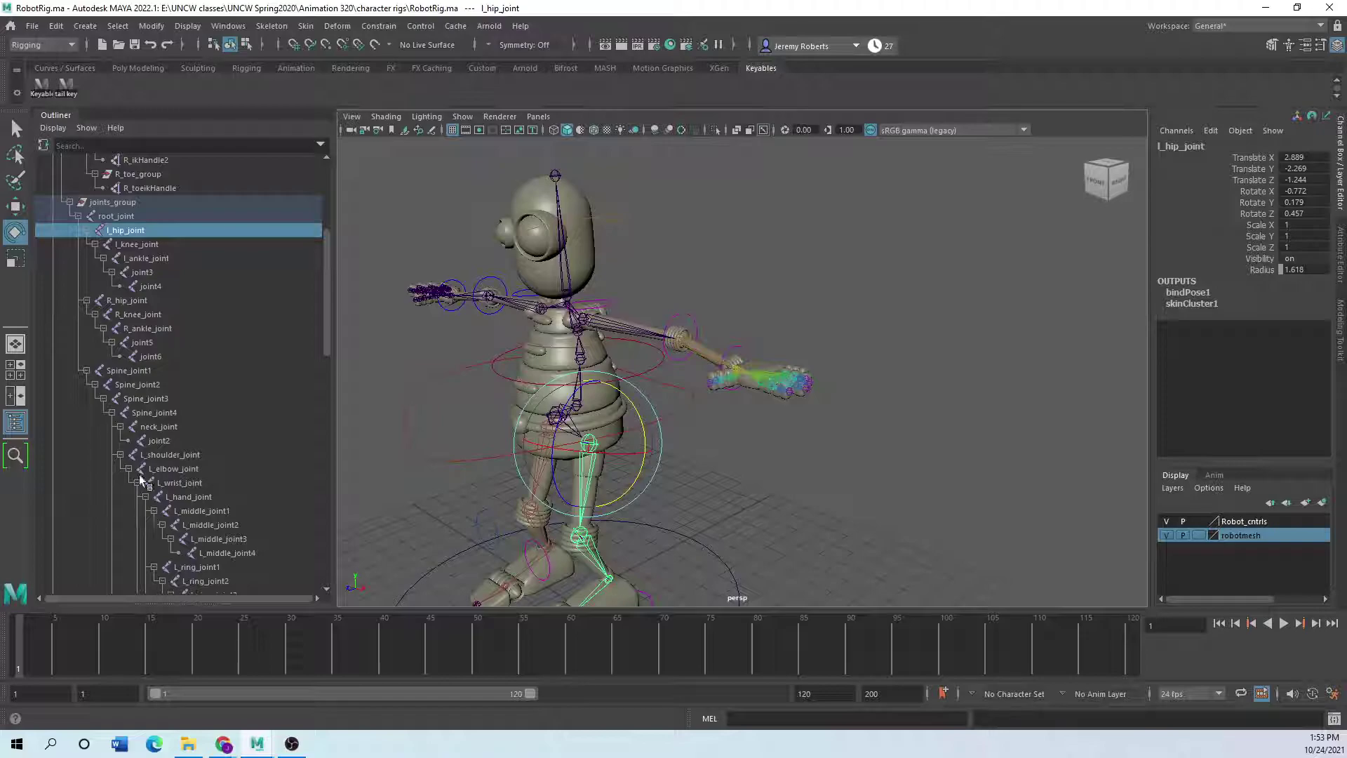
click(128, 245)
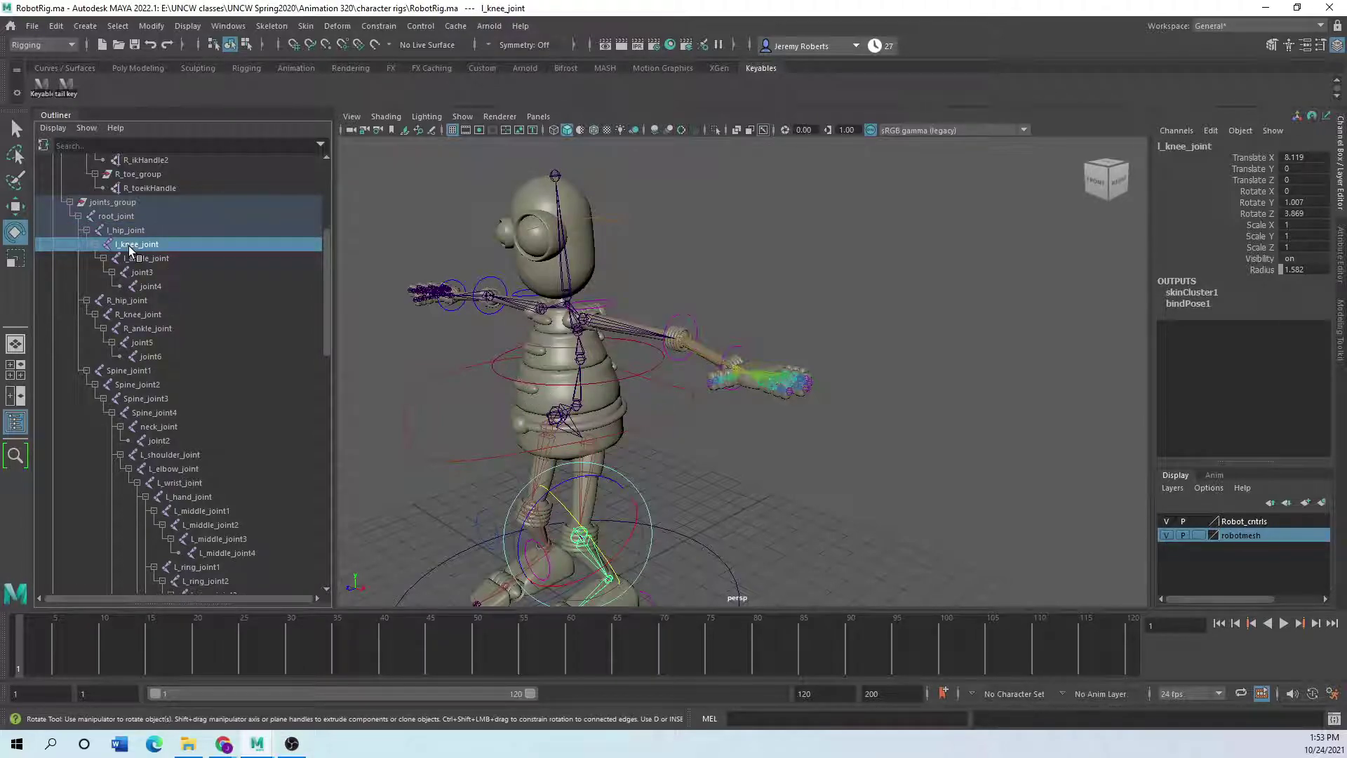
key(Up)
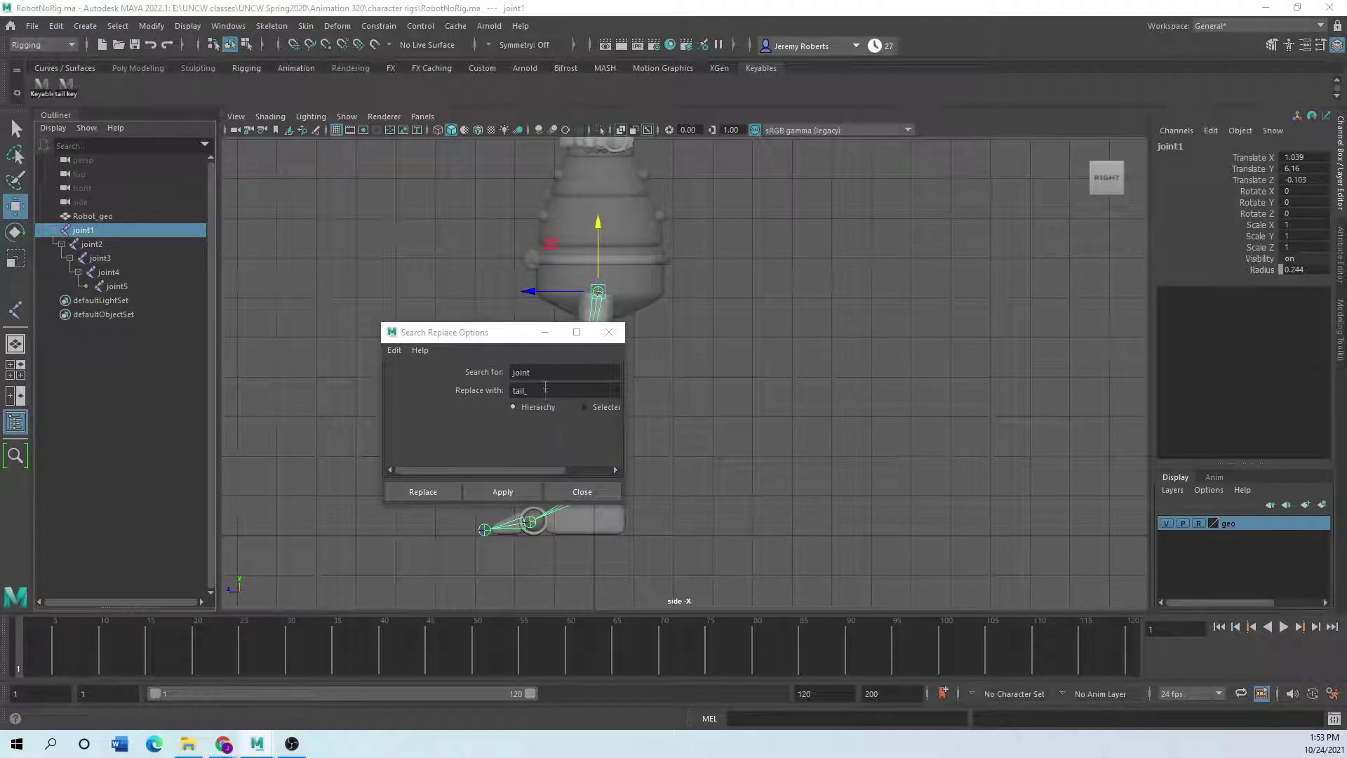
Try replacing "joint" with "L_" in the names of the whole leg hierarchy in the RobotNoRig scene.
click(542, 373)
click(541, 390)
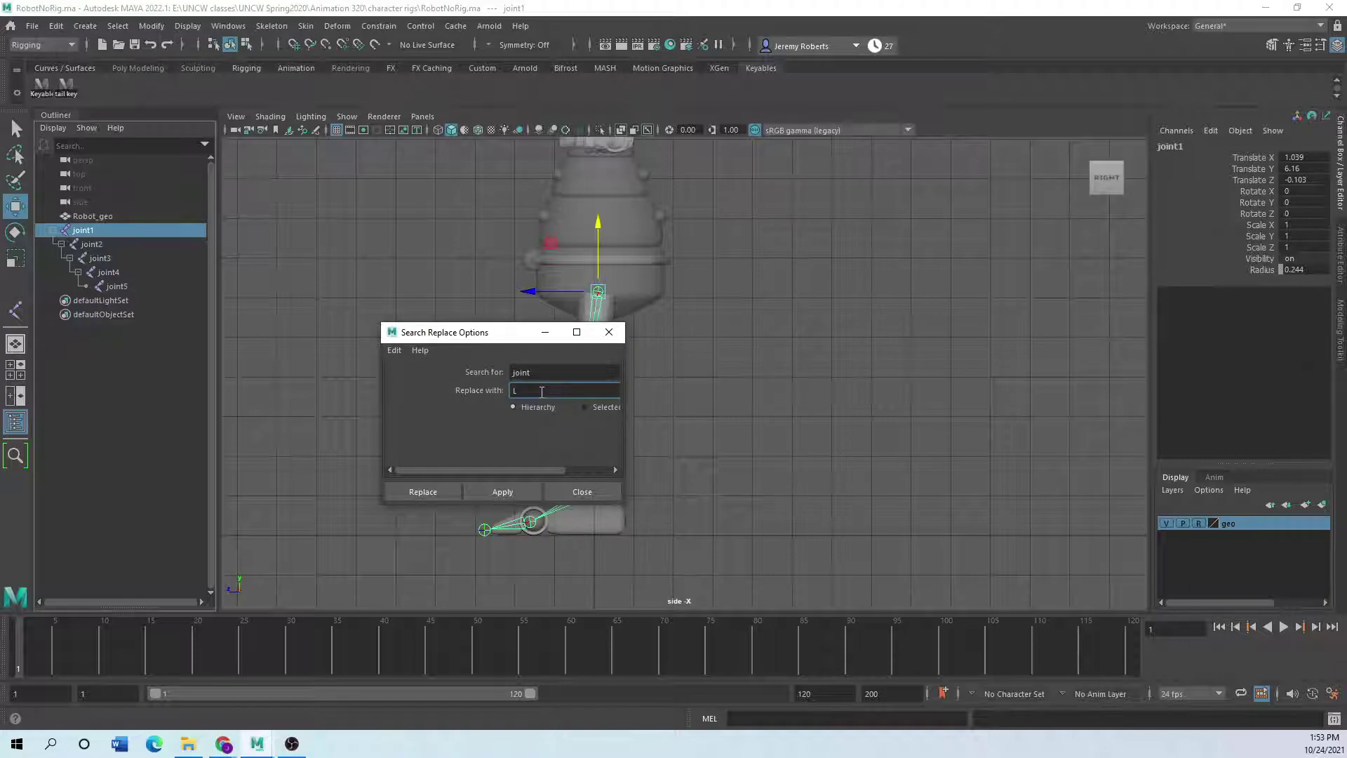
text(L_jo)
click(423, 492)
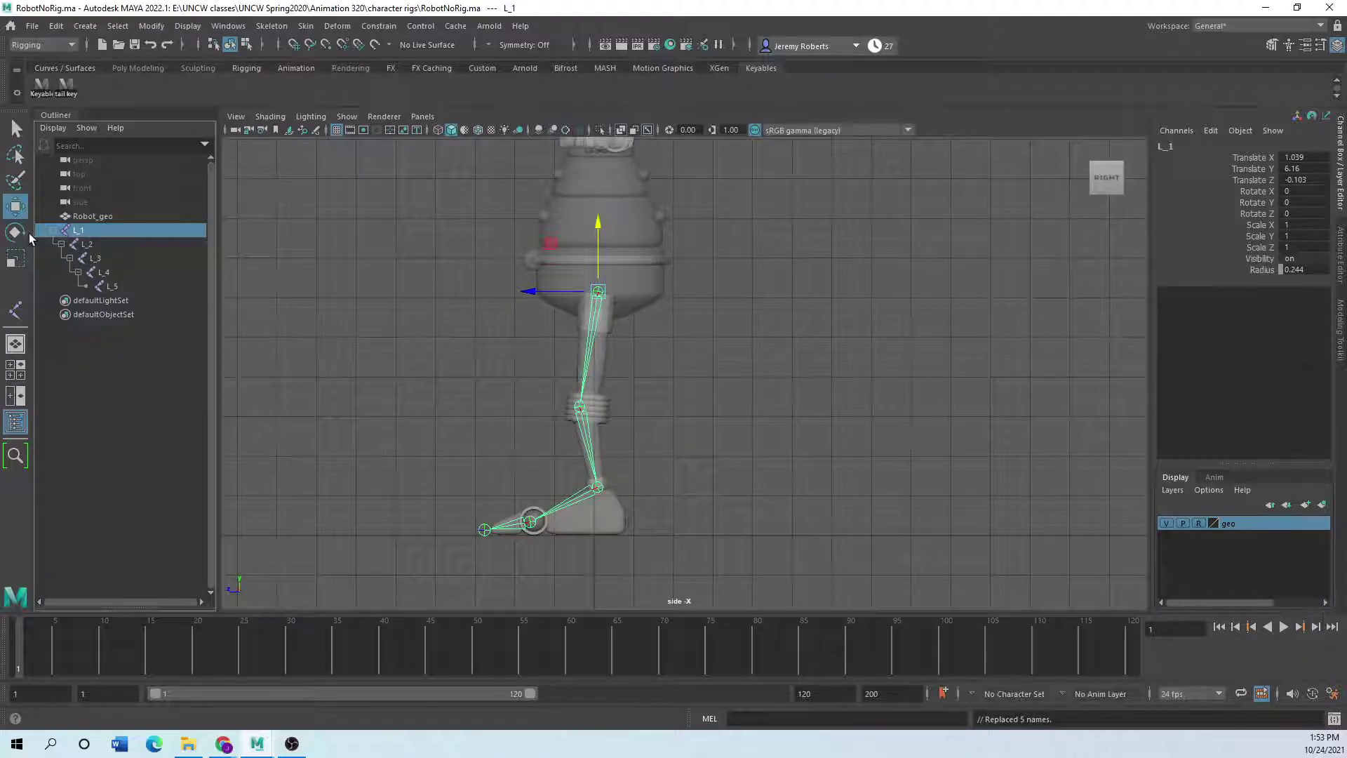
double_click(83, 229)
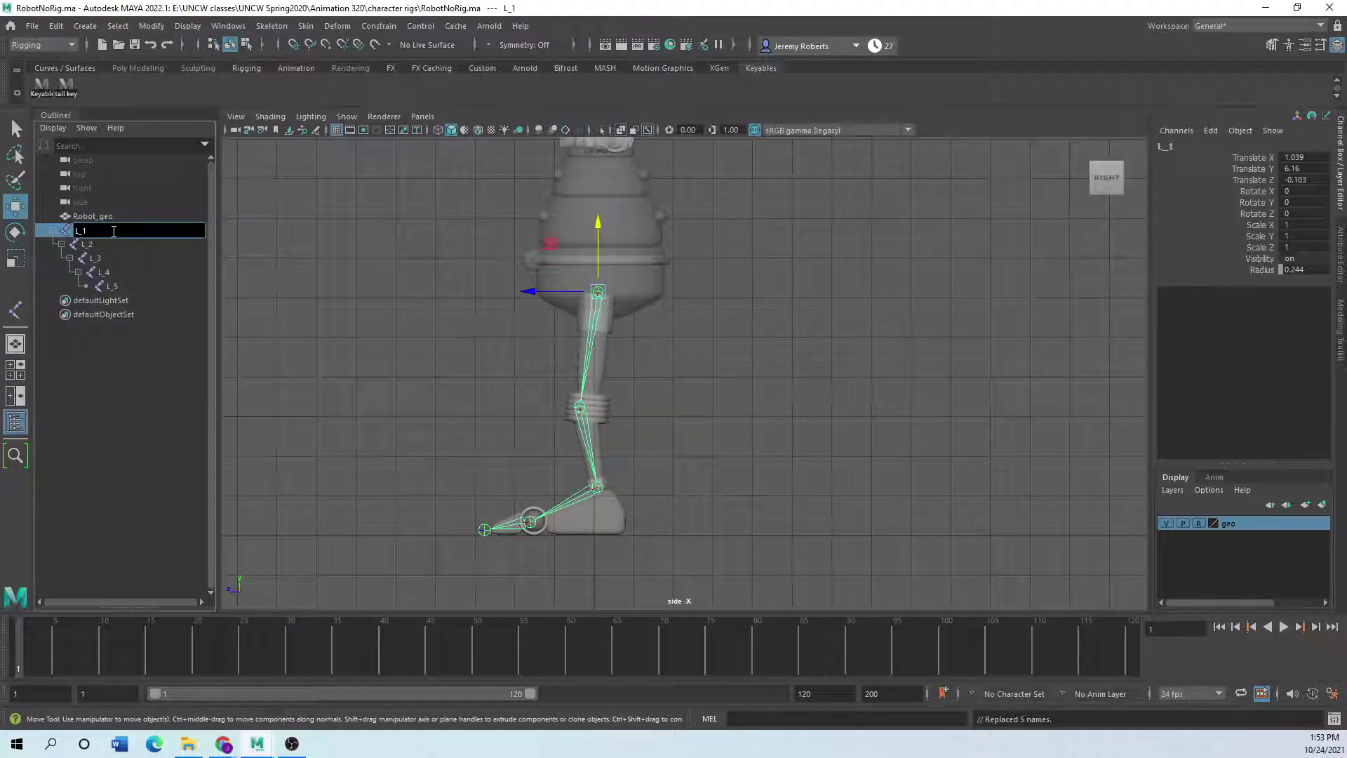
key(Return)
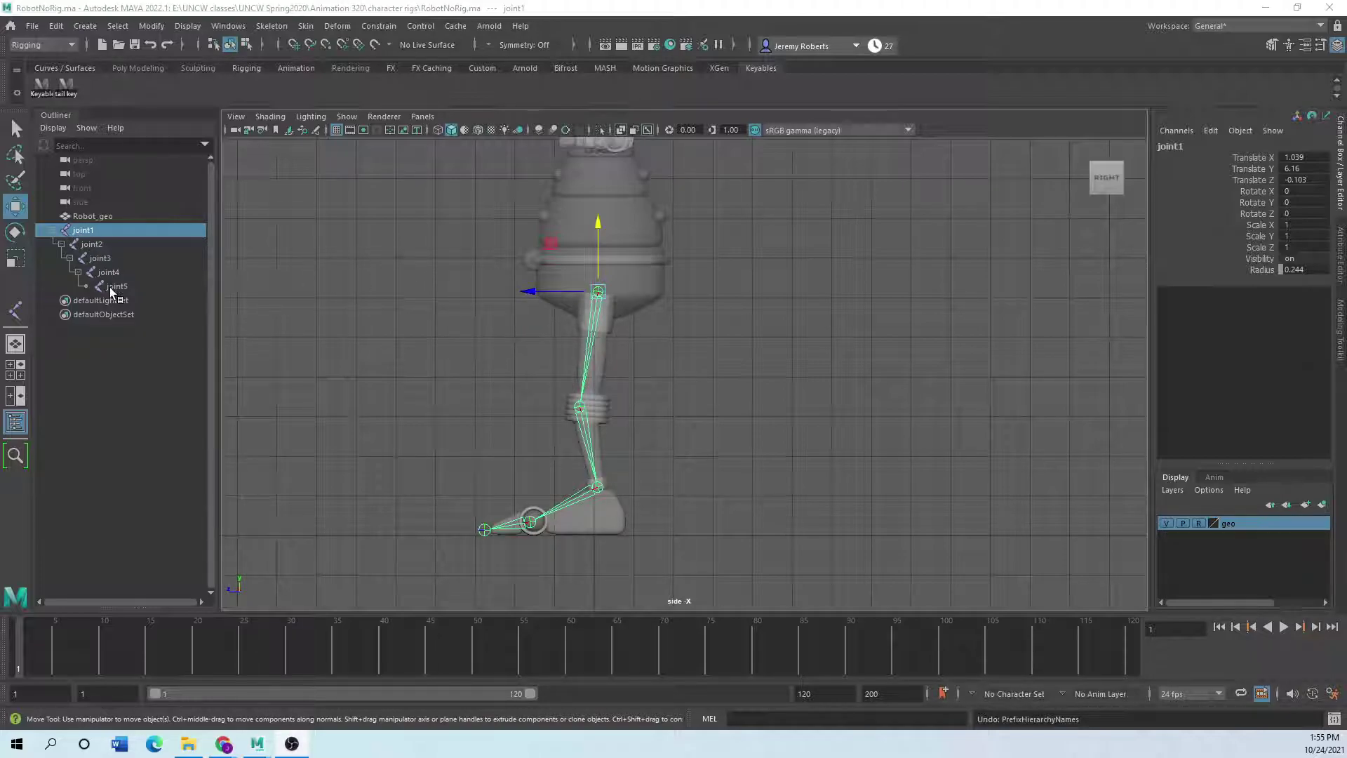
Add the prefix "L_" to the names of all joints in joint1's hierarchy.
click(150, 27)
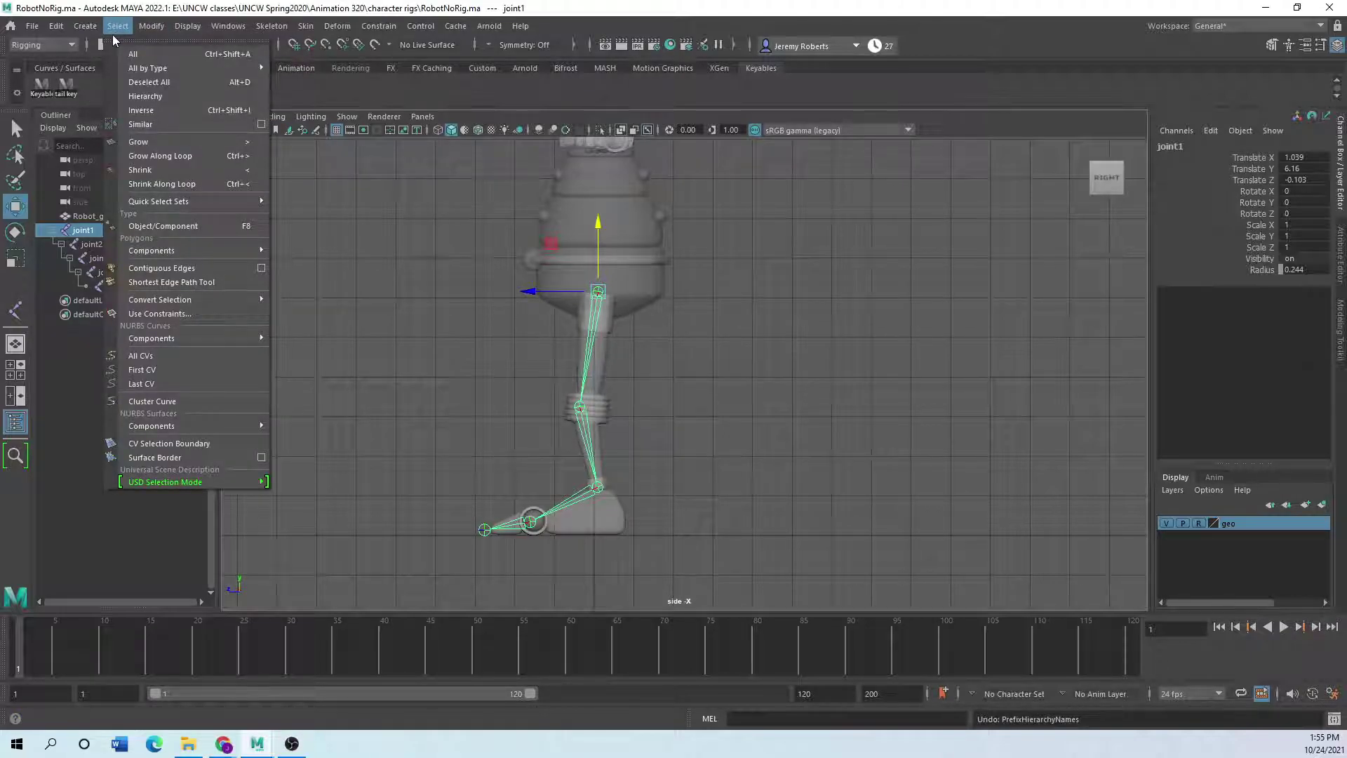
click(114, 32)
click(150, 28)
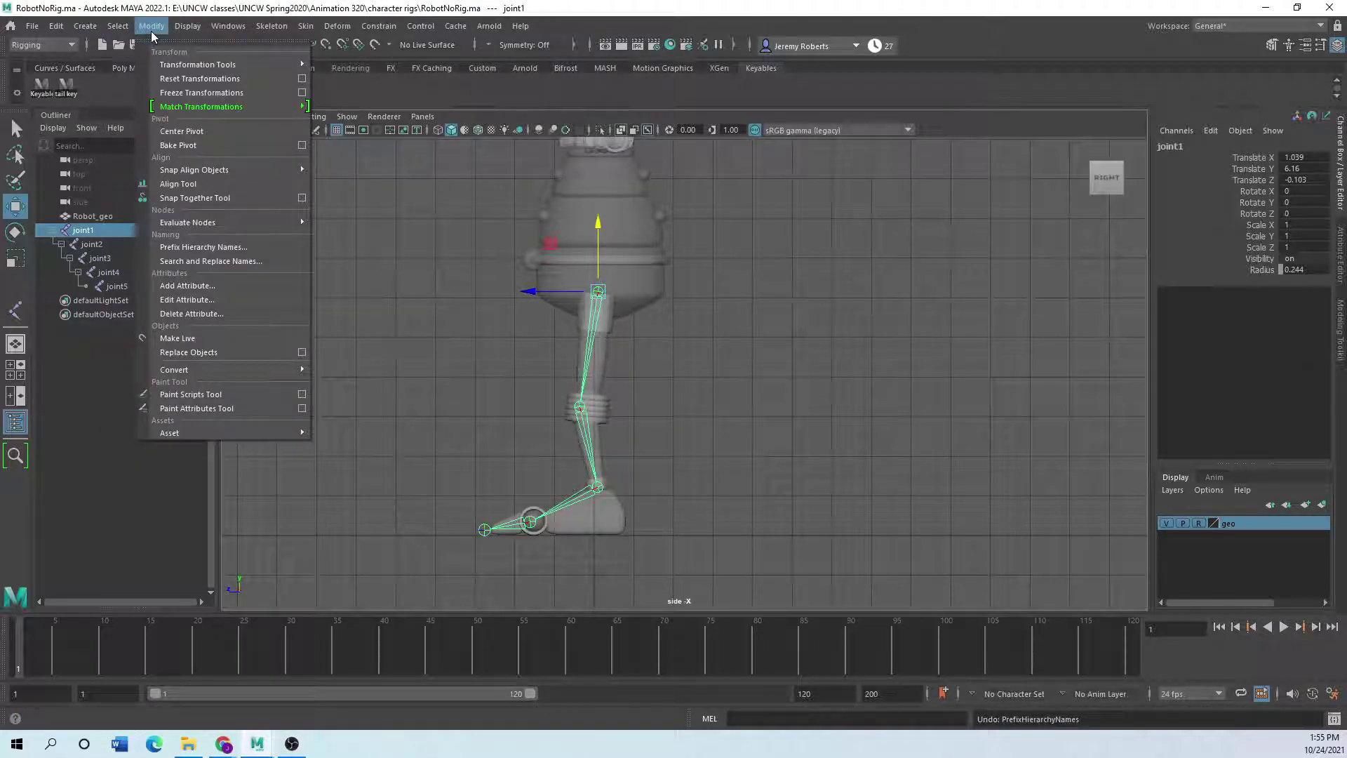
click(187, 247)
click(652, 360)
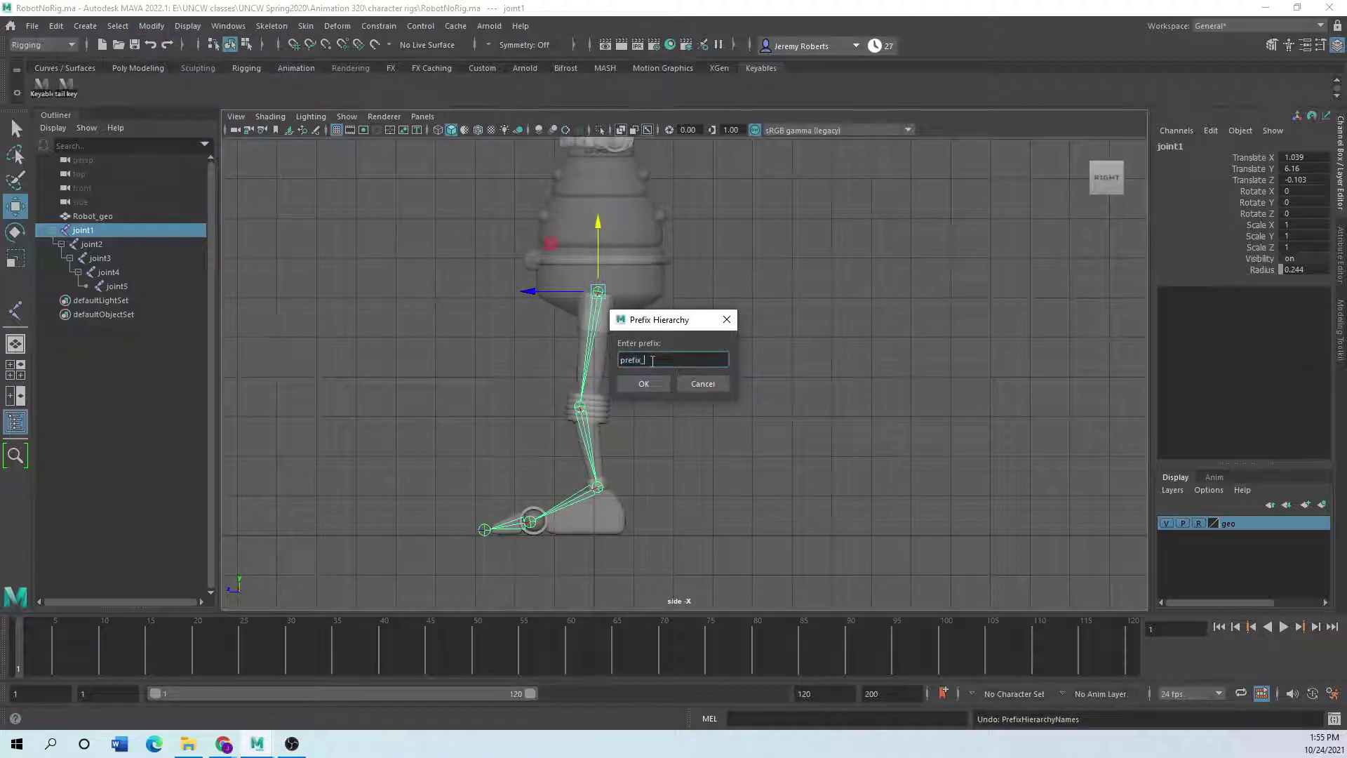
double_click(650, 355)
text(L_)
click(643, 383)
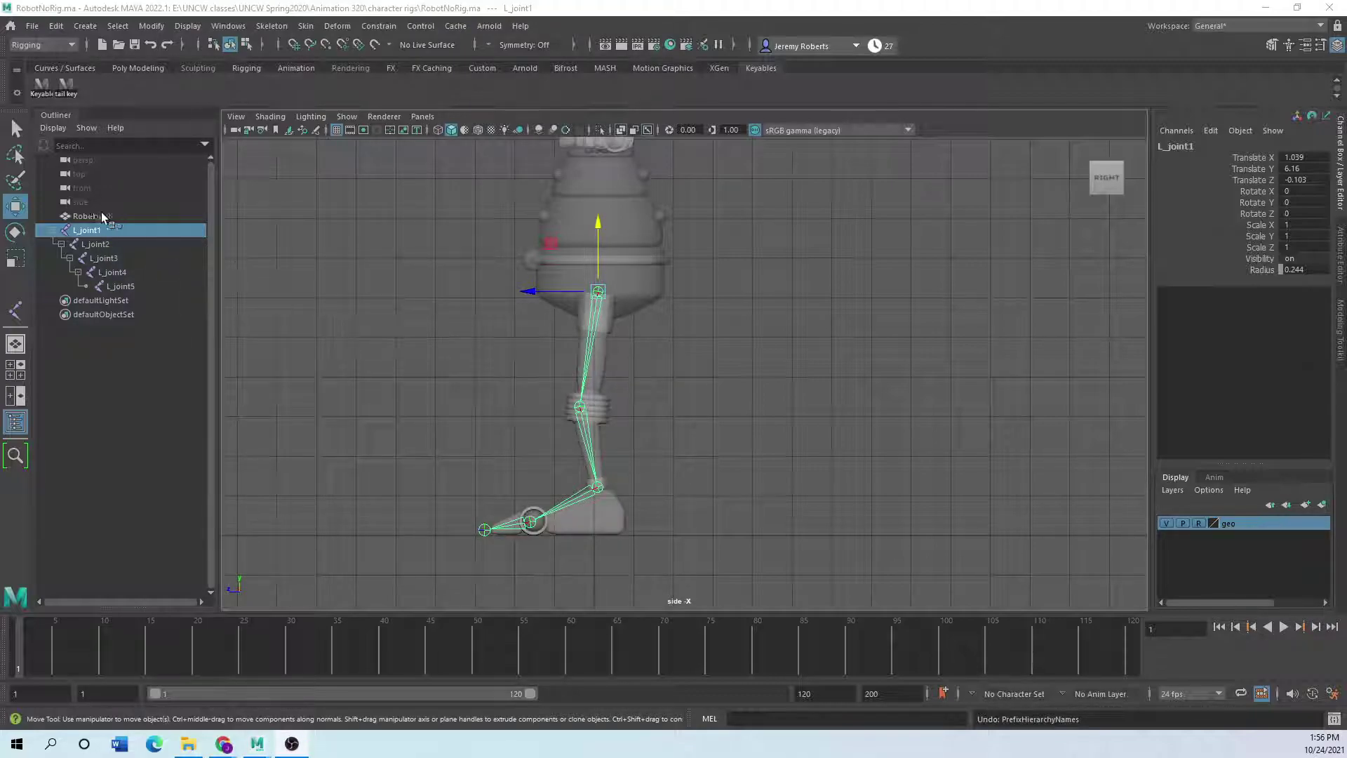
Rename the hip joint as L_Hip_joint1 and the knee joint as L_jKnee_joint2.
click(91, 234)
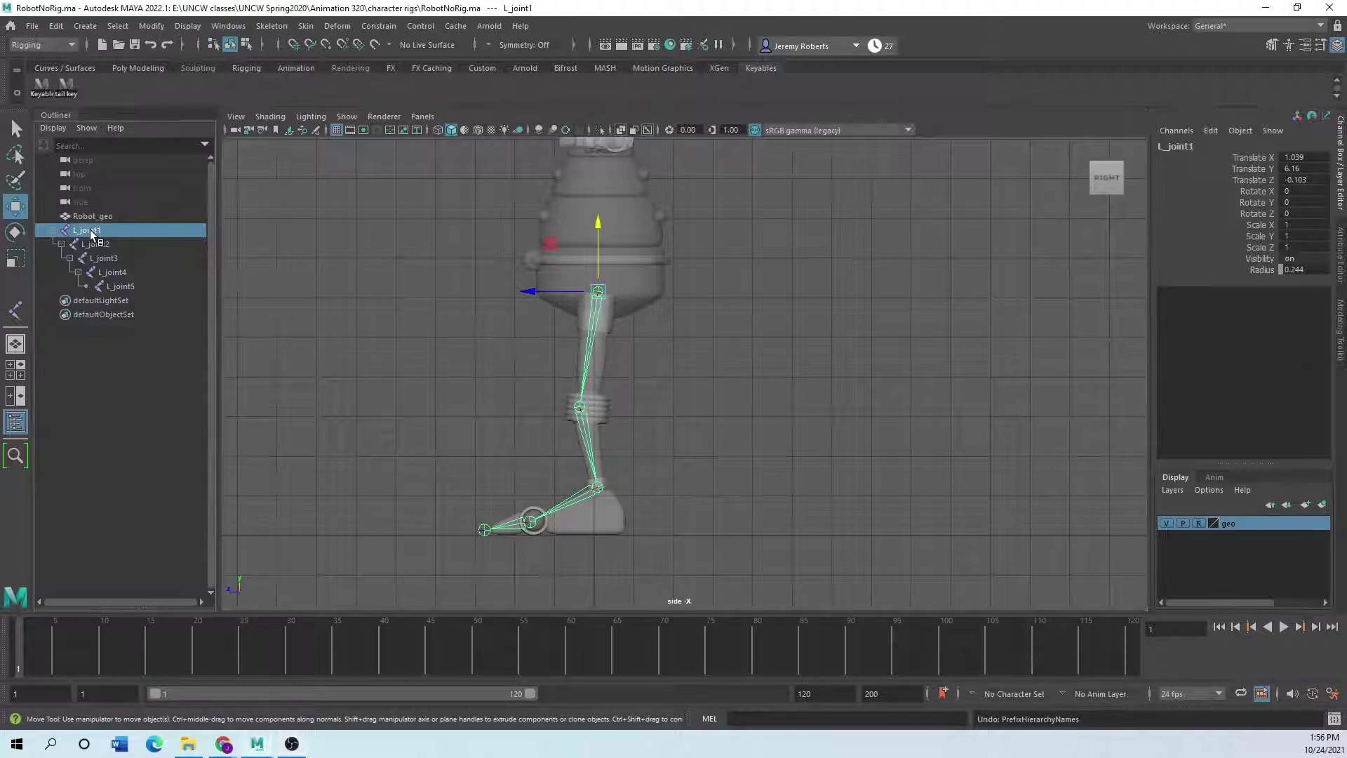
double_click(91, 234)
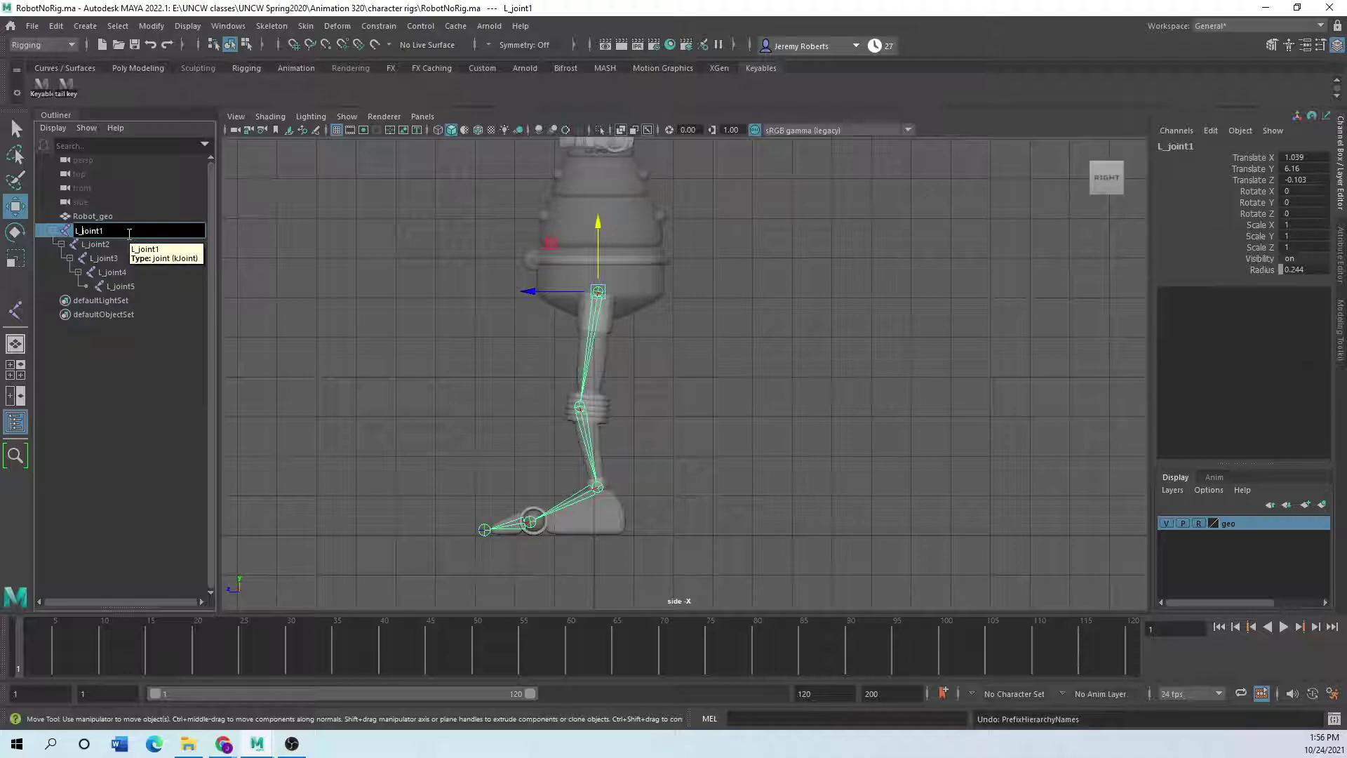
text(Hip_)
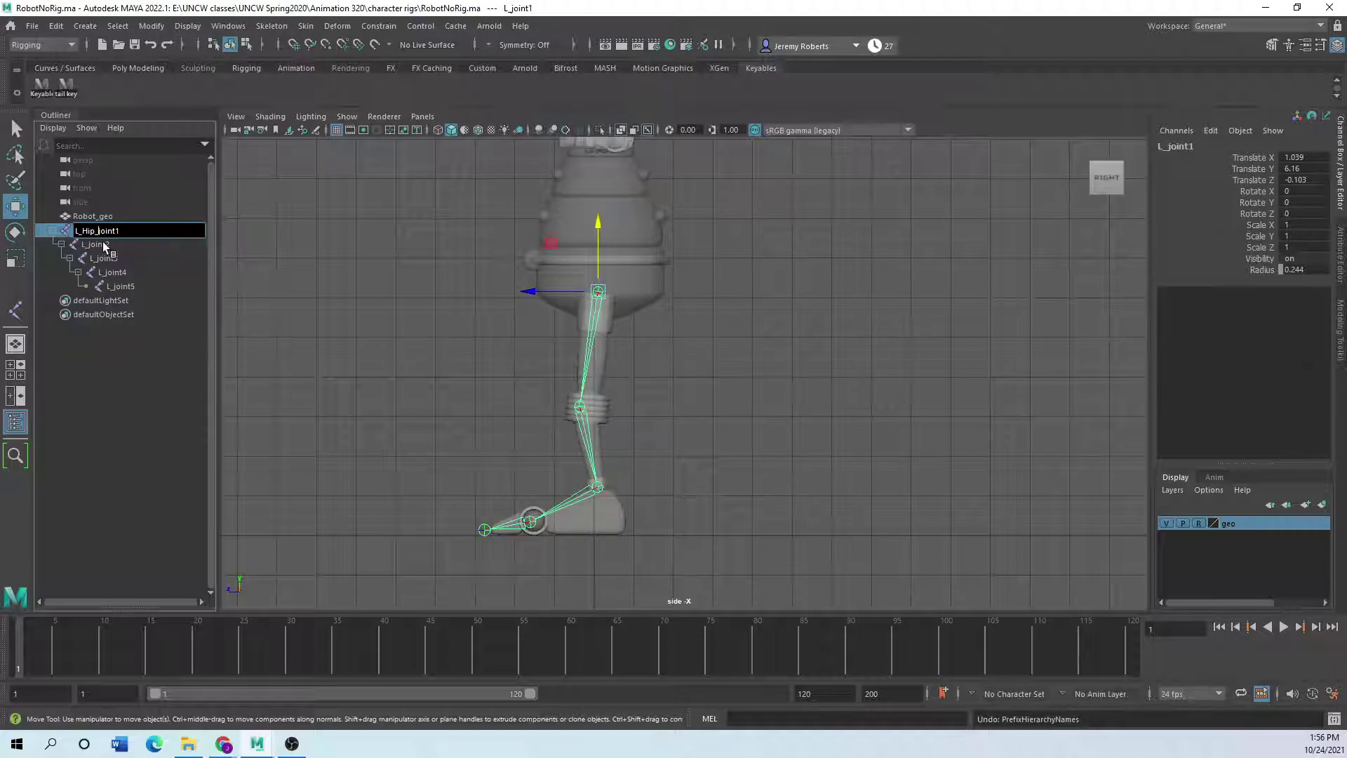
double_click(134, 246)
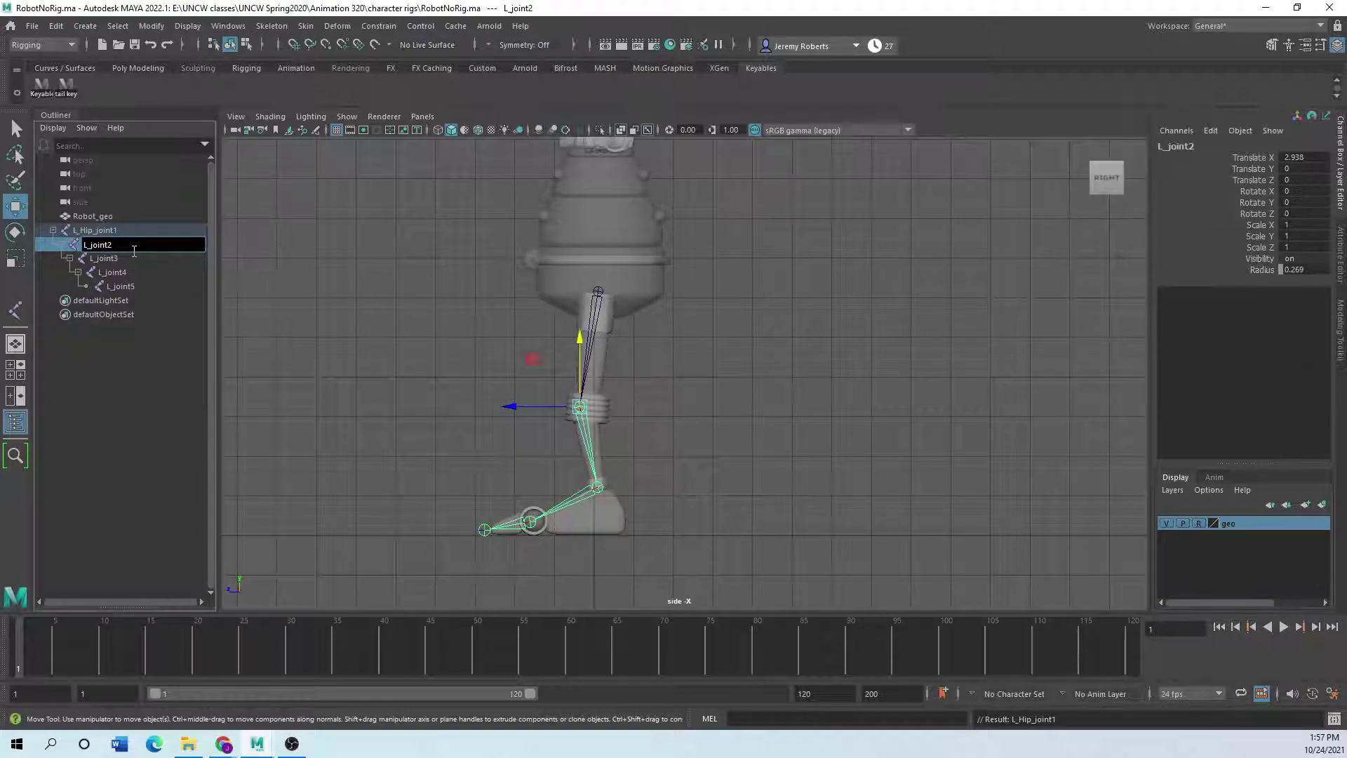
text(Knee)
text(j)
text(_)
Rename the ankle joint as L_Ankle_joint3.
double_click(131, 259)
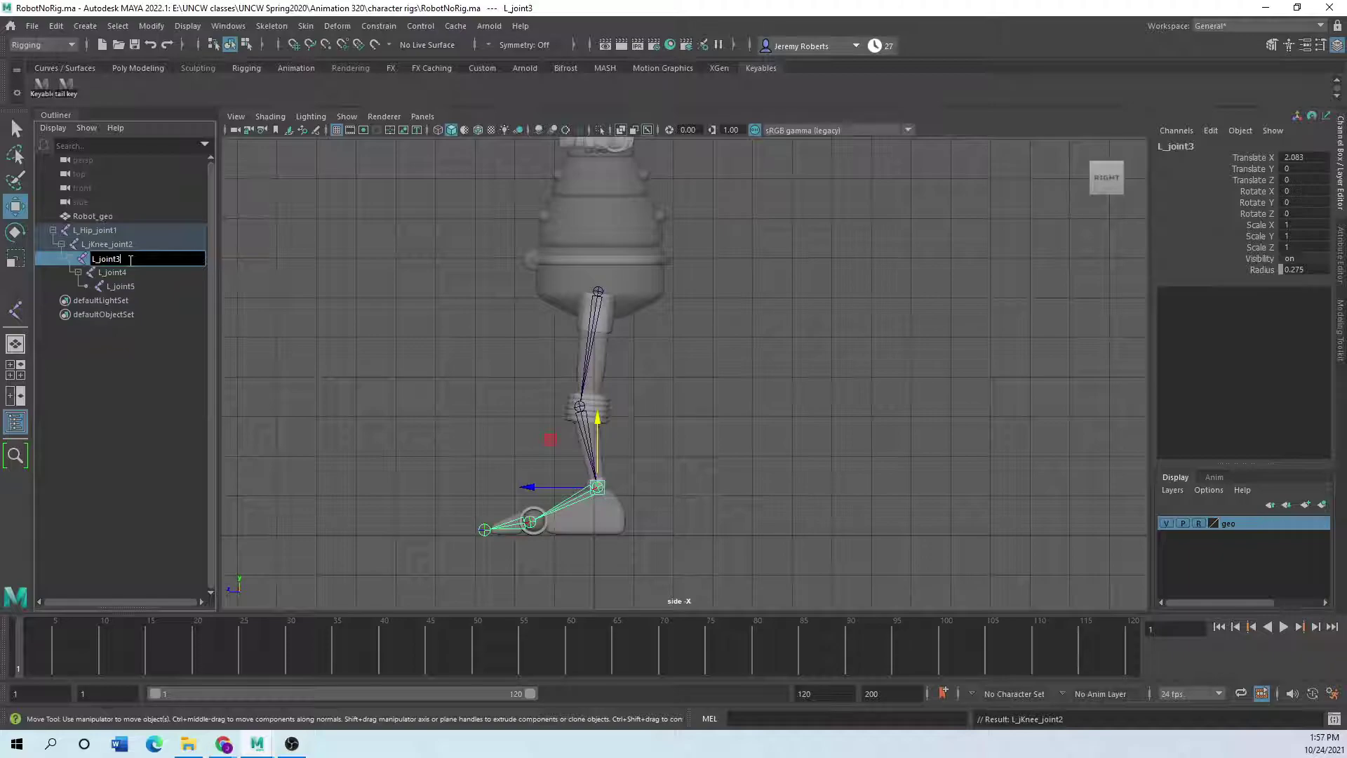
key(Left)
key(Left)
key(Left)
key(Left)
text(Ankle_)
Rename the toe joint below L_Ankle_joint3 as L_Toejoint4.
click(124, 272)
double_click(124, 272)
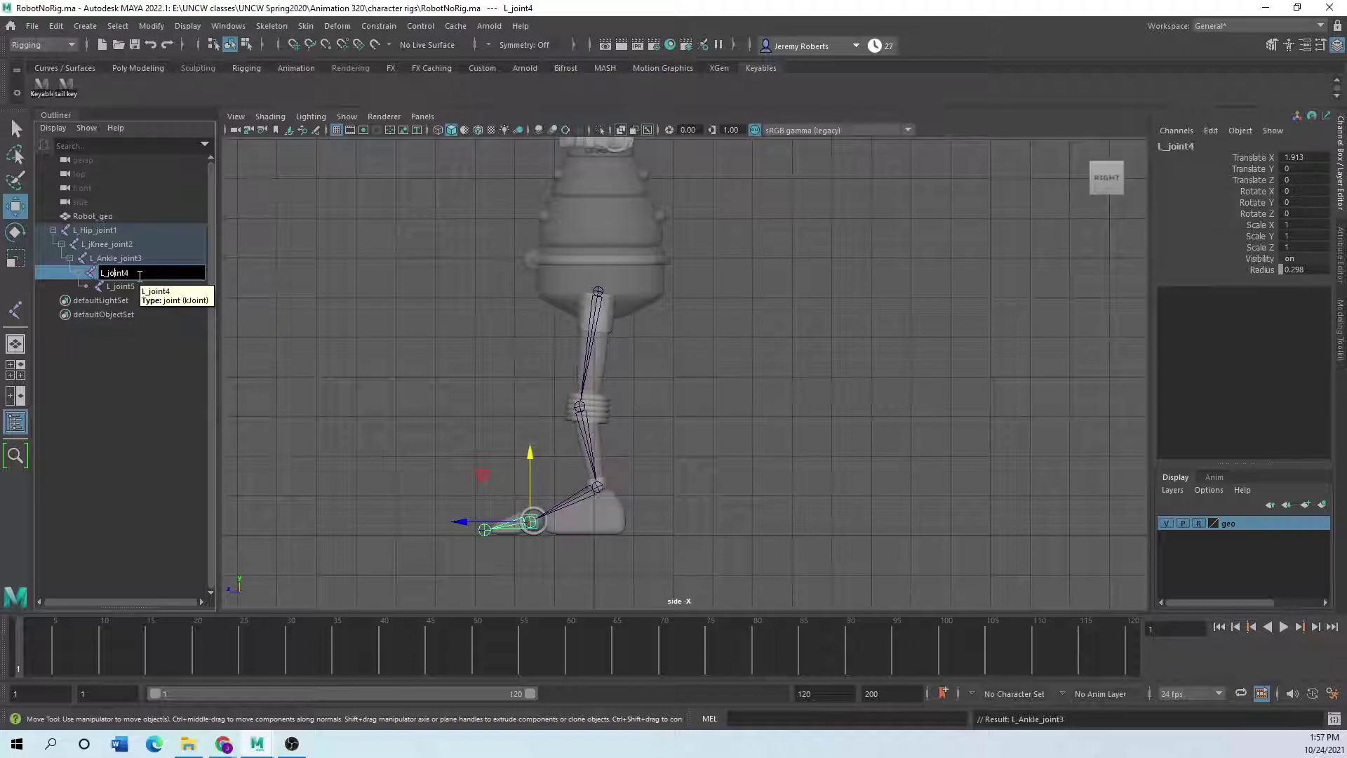
text(Toe)
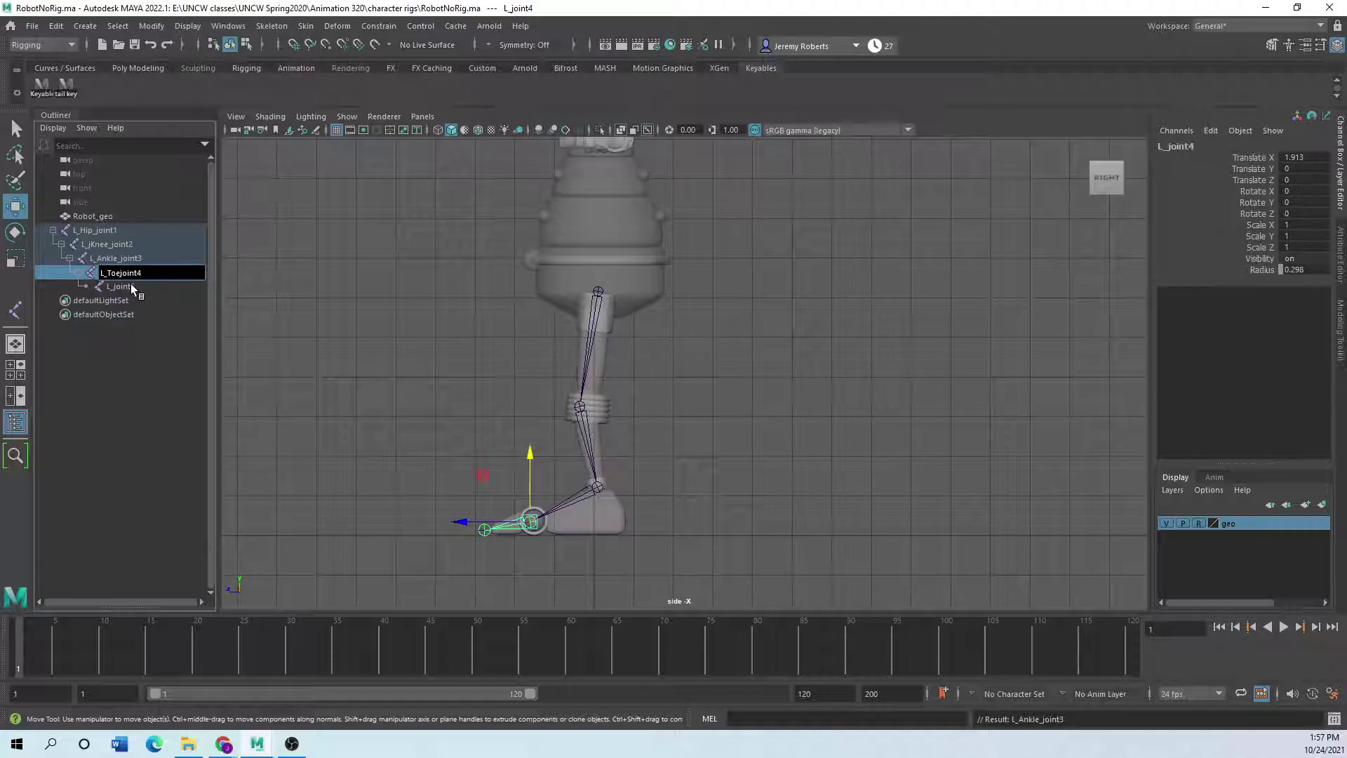
Rename the last joint of the leg chain, at the tip of the toe, as L_null_joint5.
click(131, 283)
double_click(138, 285)
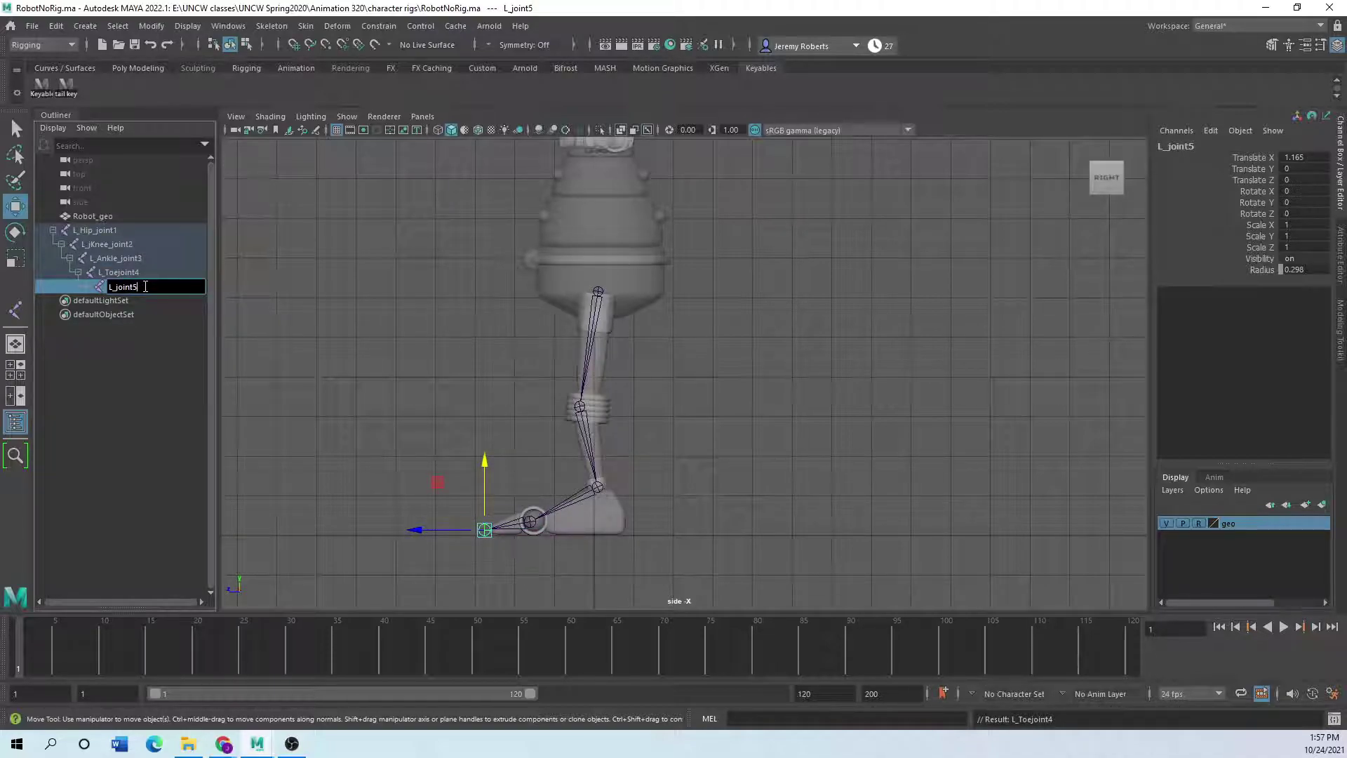
text(Toe_)
text(null)
key(BackSpace)
key(BackSpace)
key(BackSpace)
key(BackSpace)
key(BackSpace)
click(268, 376)
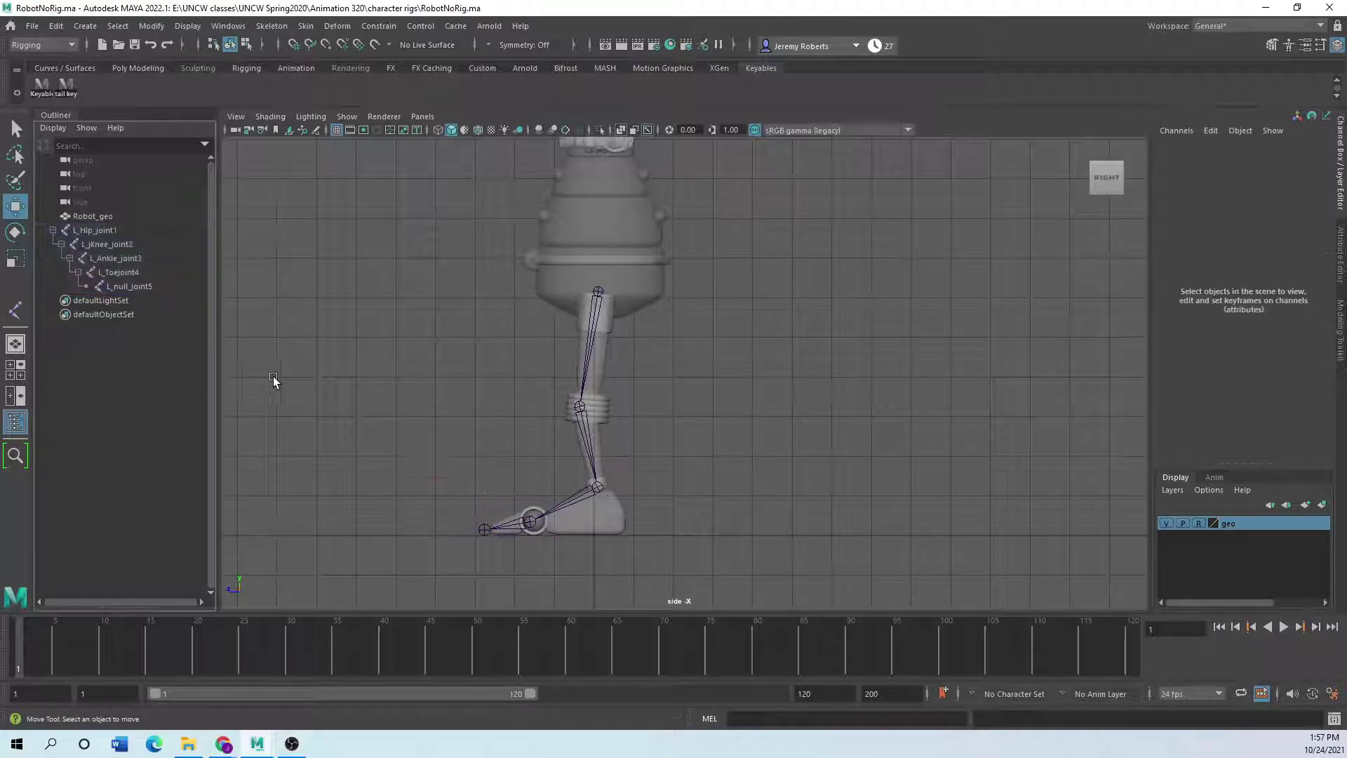
Examine the renamed leg joints from hip to toe tip one by one, and check the chain in the perspective view.
click(97, 231)
click(100, 244)
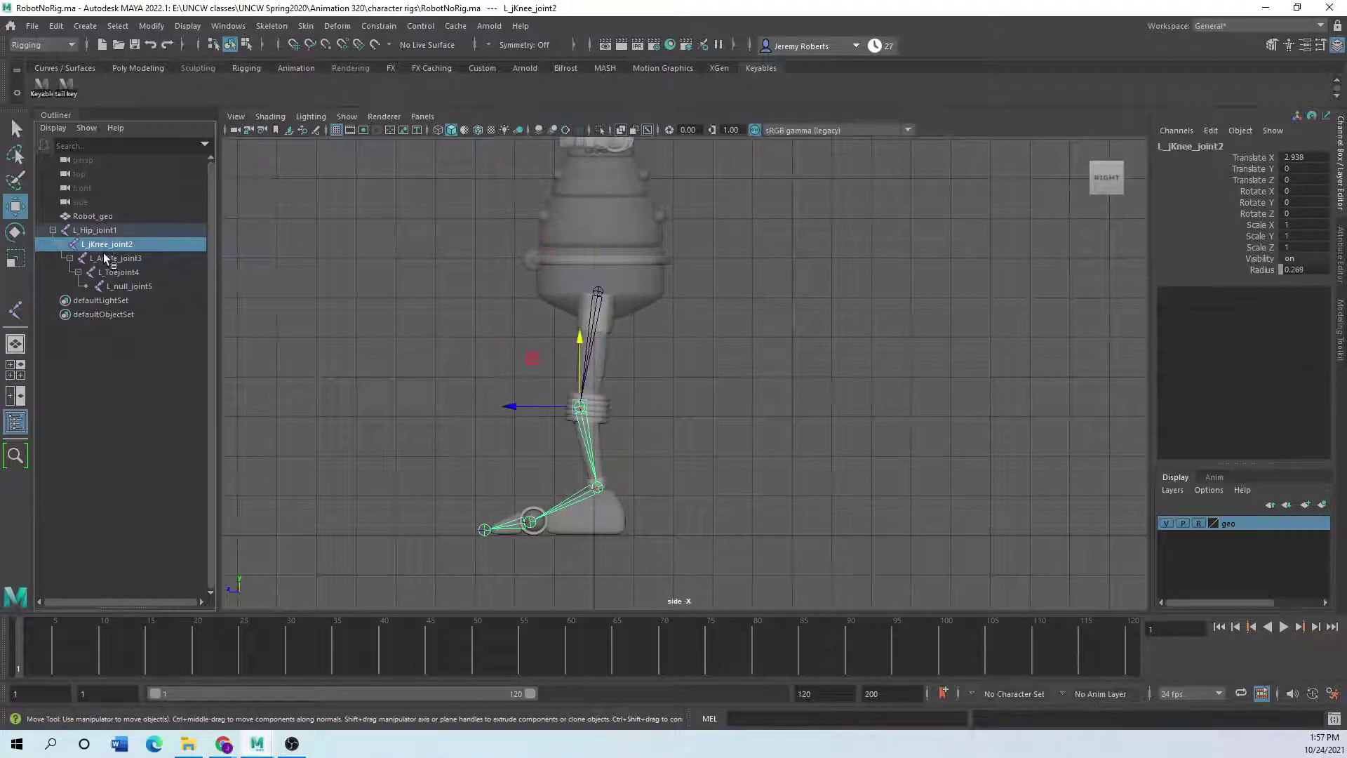
click(105, 258)
click(111, 272)
click(118, 286)
click(87, 231)
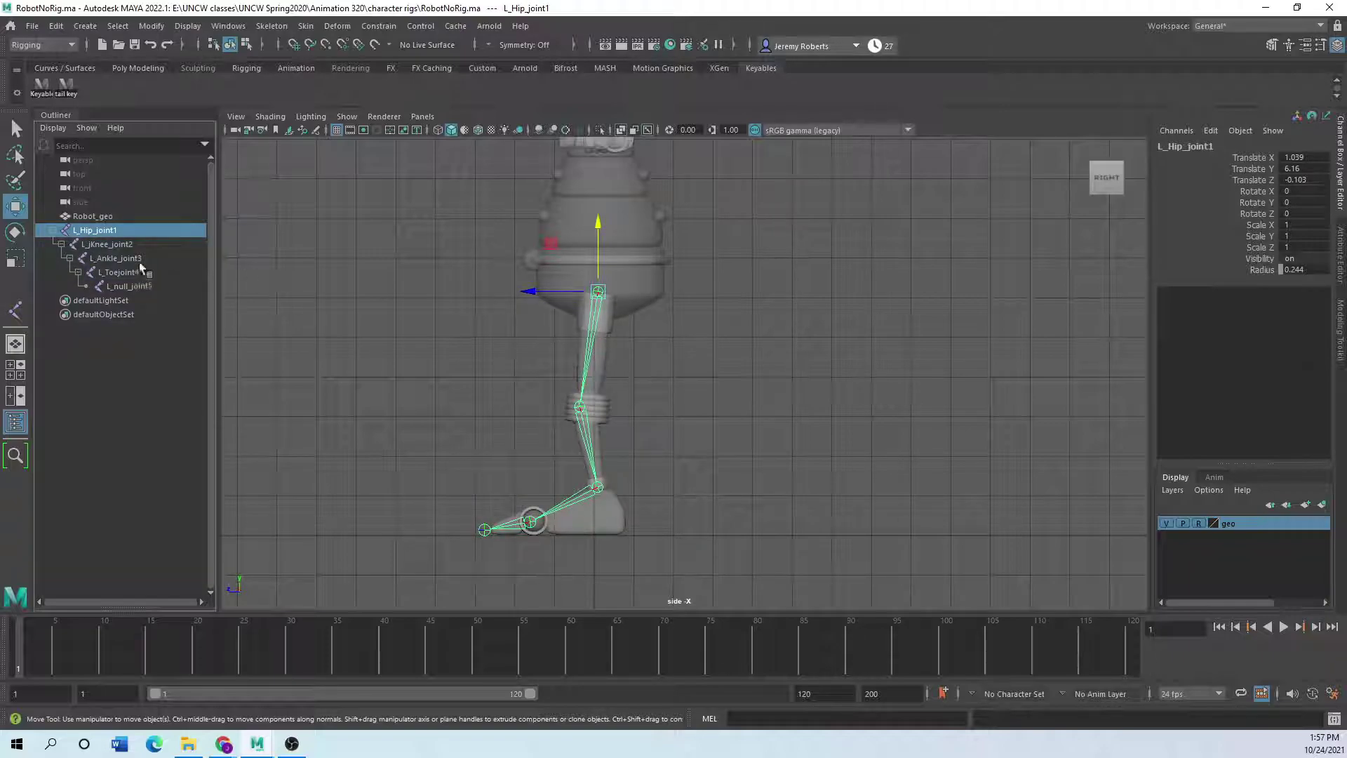
shift+click(124, 284)
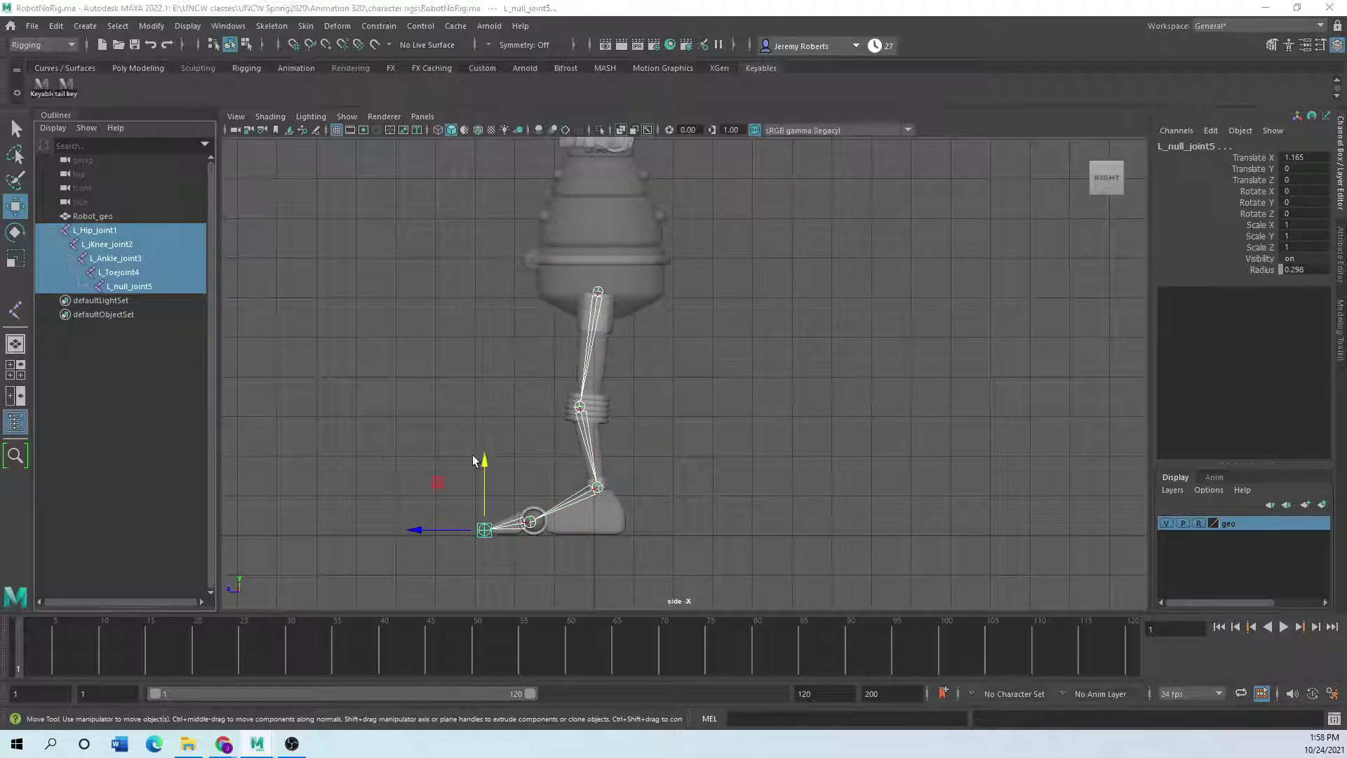
key(space)
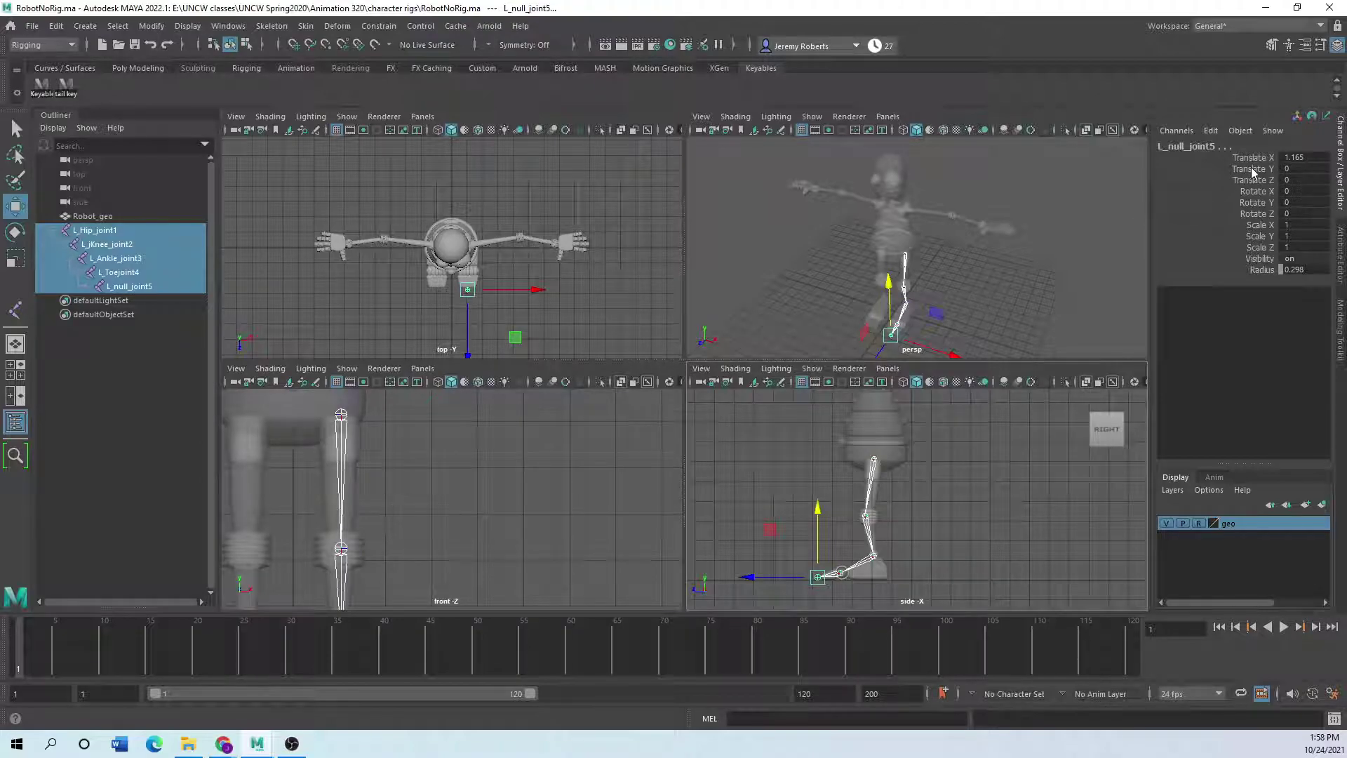
key(space)
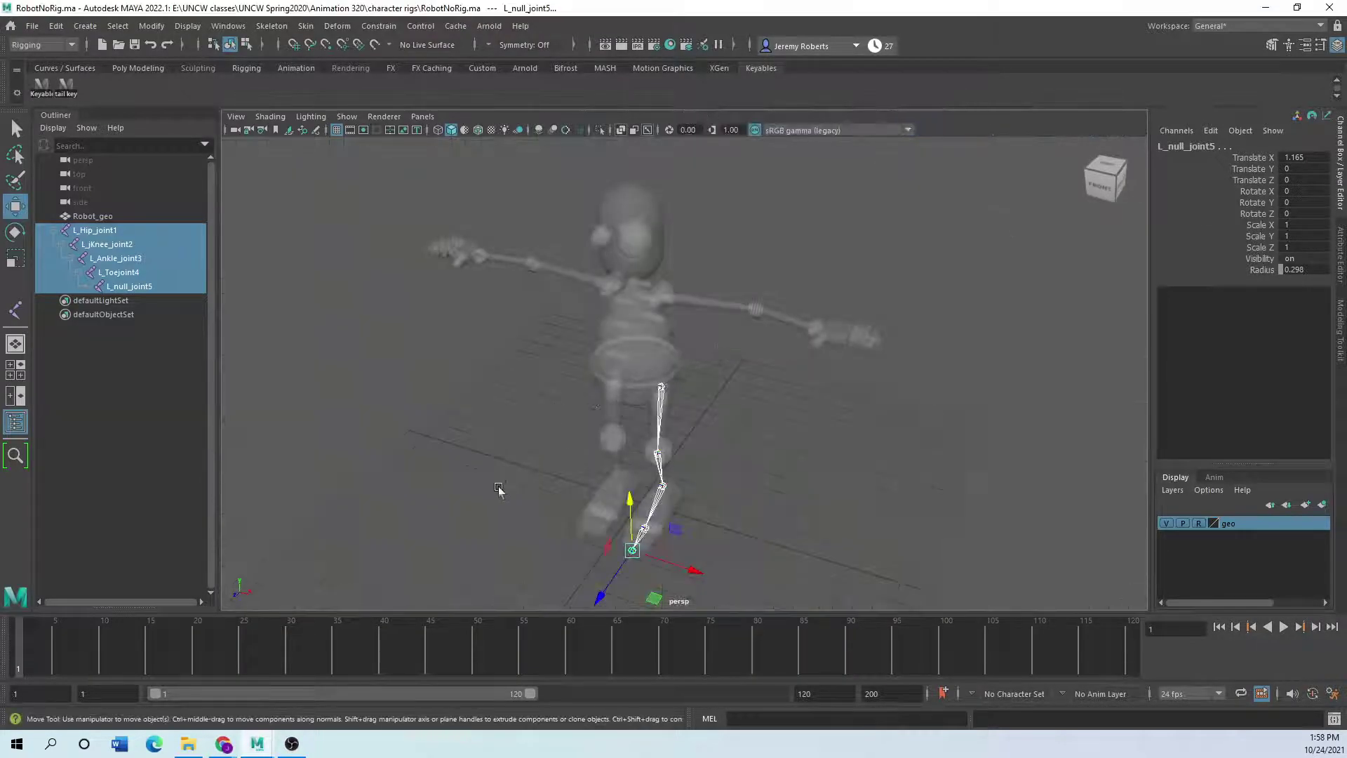
click(508, 462)
mouse_move(510, 461)
alt+mouse_down()
mouse_move(541, 456)
mouse_move(518, 444)
alt+mouse_up()
alt+middle_drag(517, 445, 538, 337)
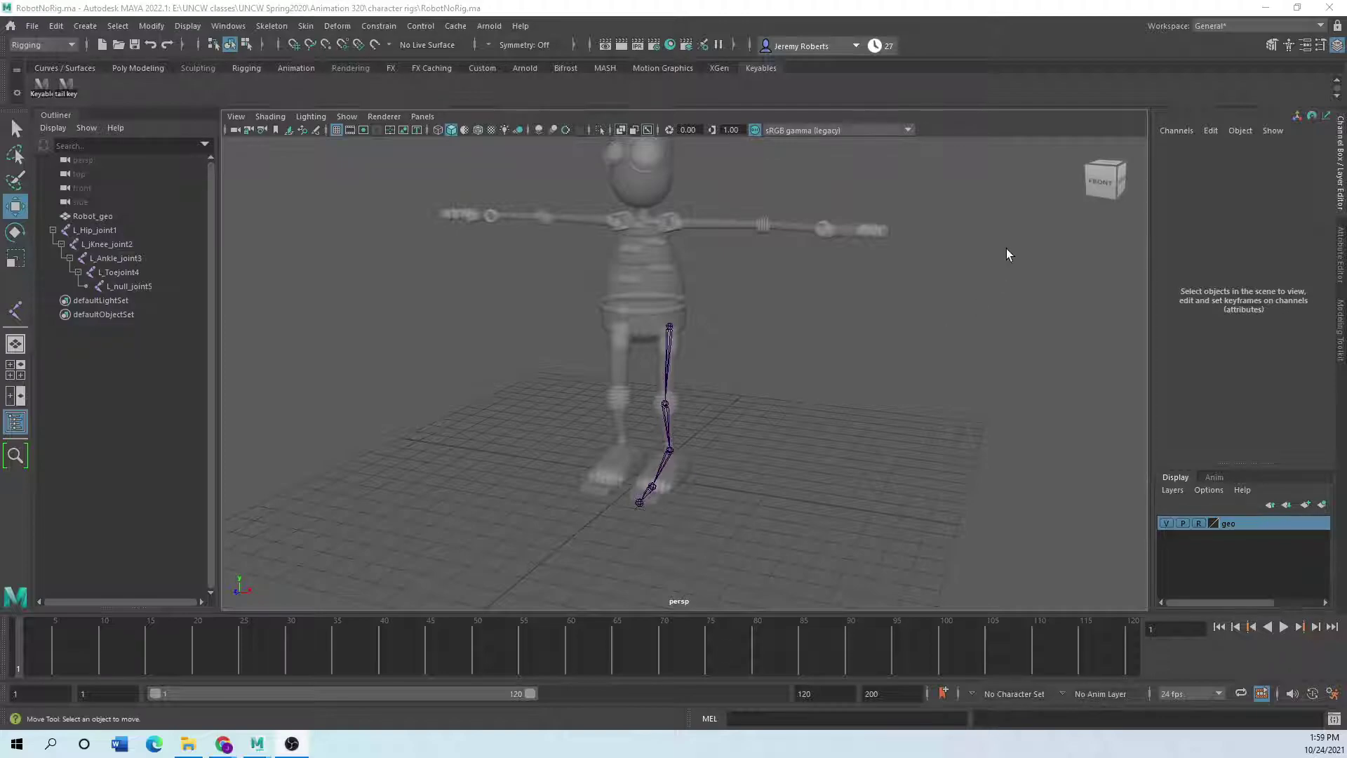
Delete the history of L_Hip_joint1 and freeze its transformations.
click(670, 329)
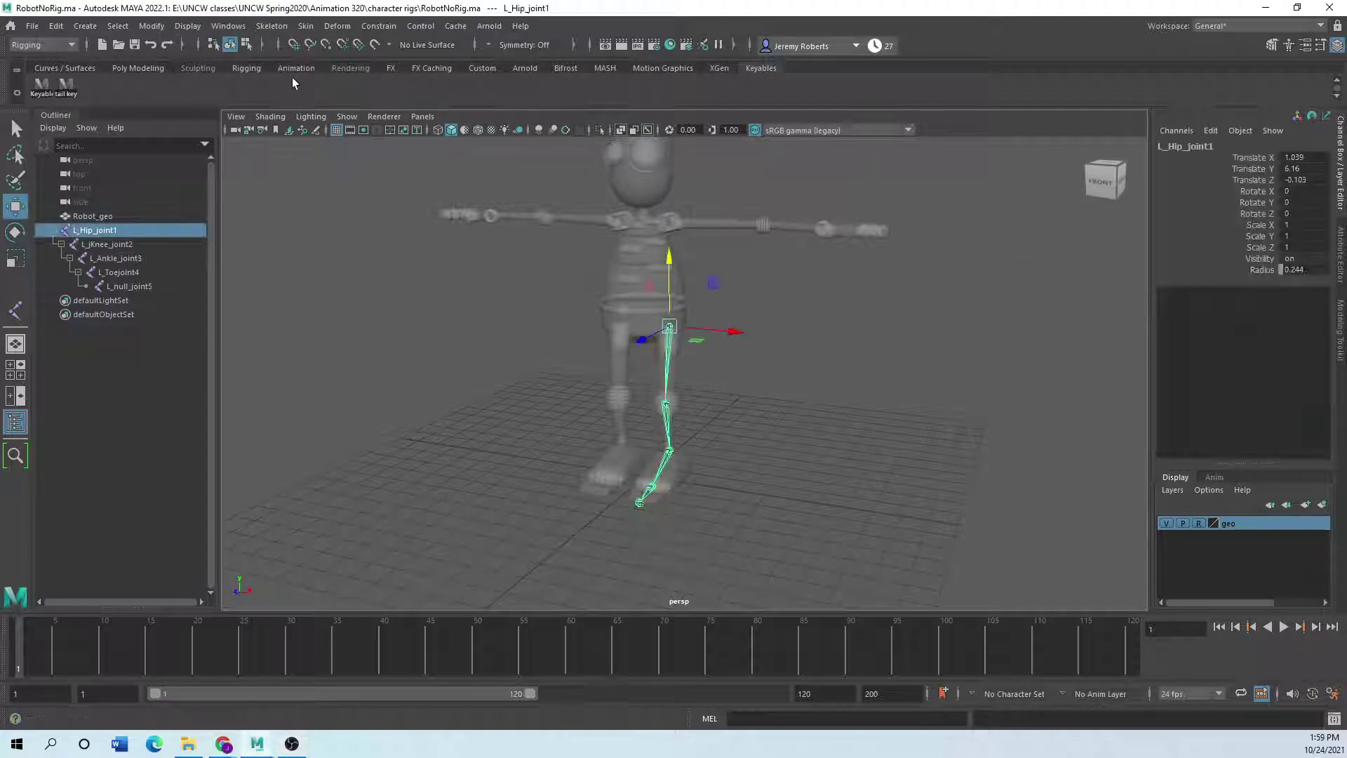
click(152, 26)
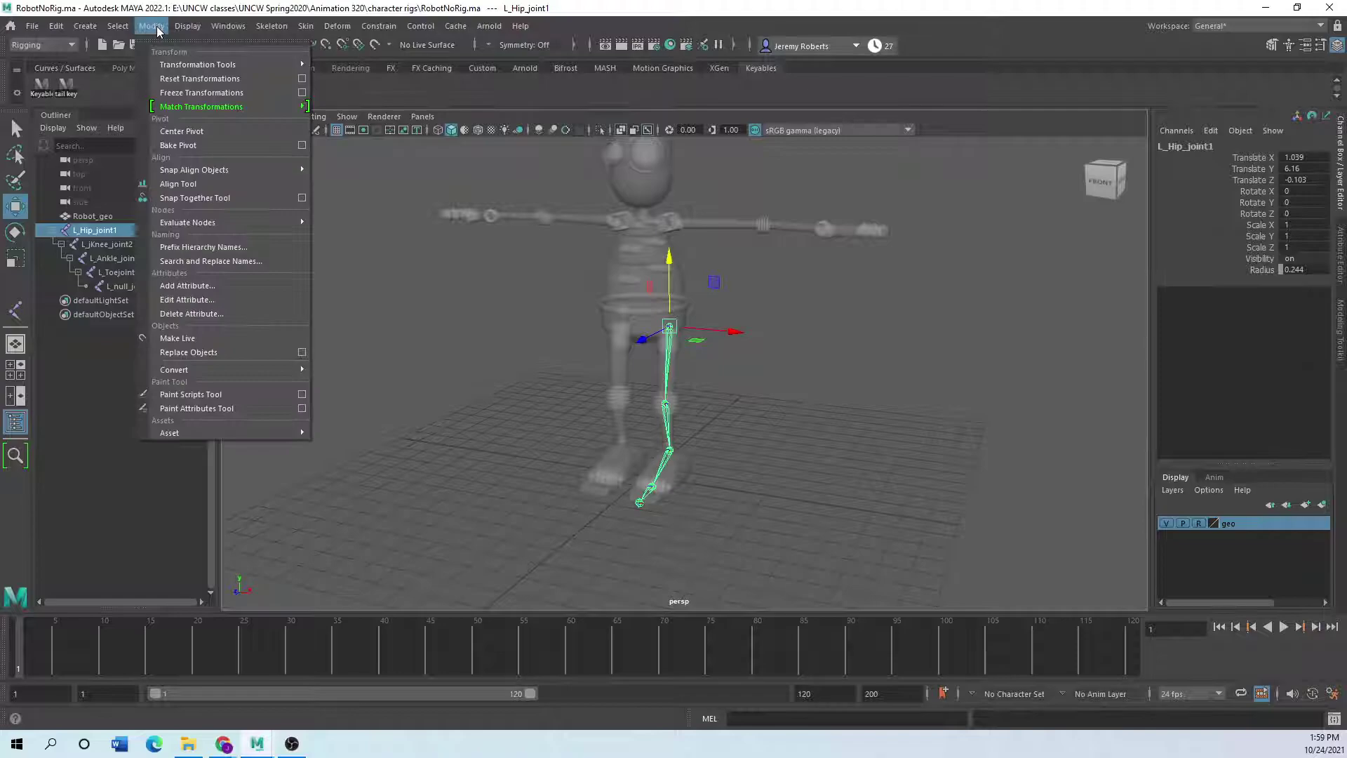
mouse_move(84, 26)
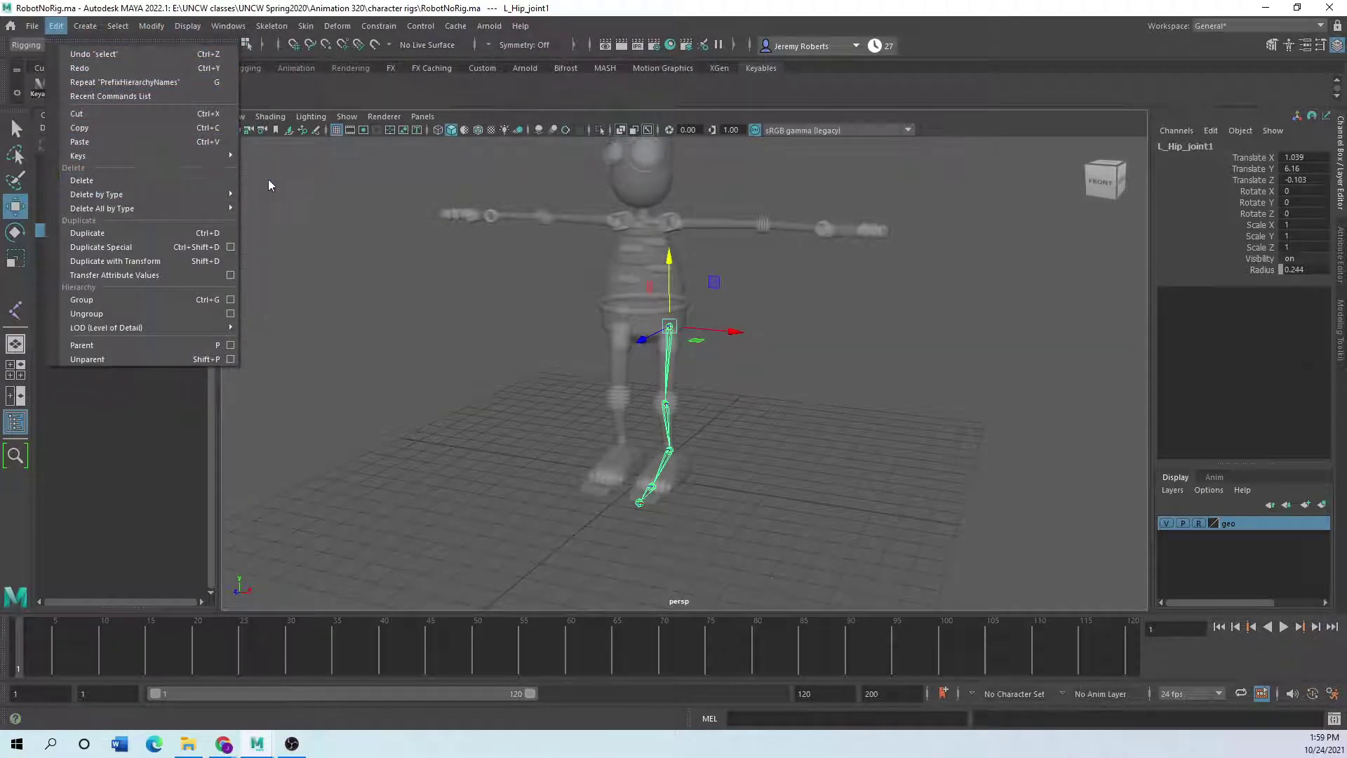
mouse_move(175, 194)
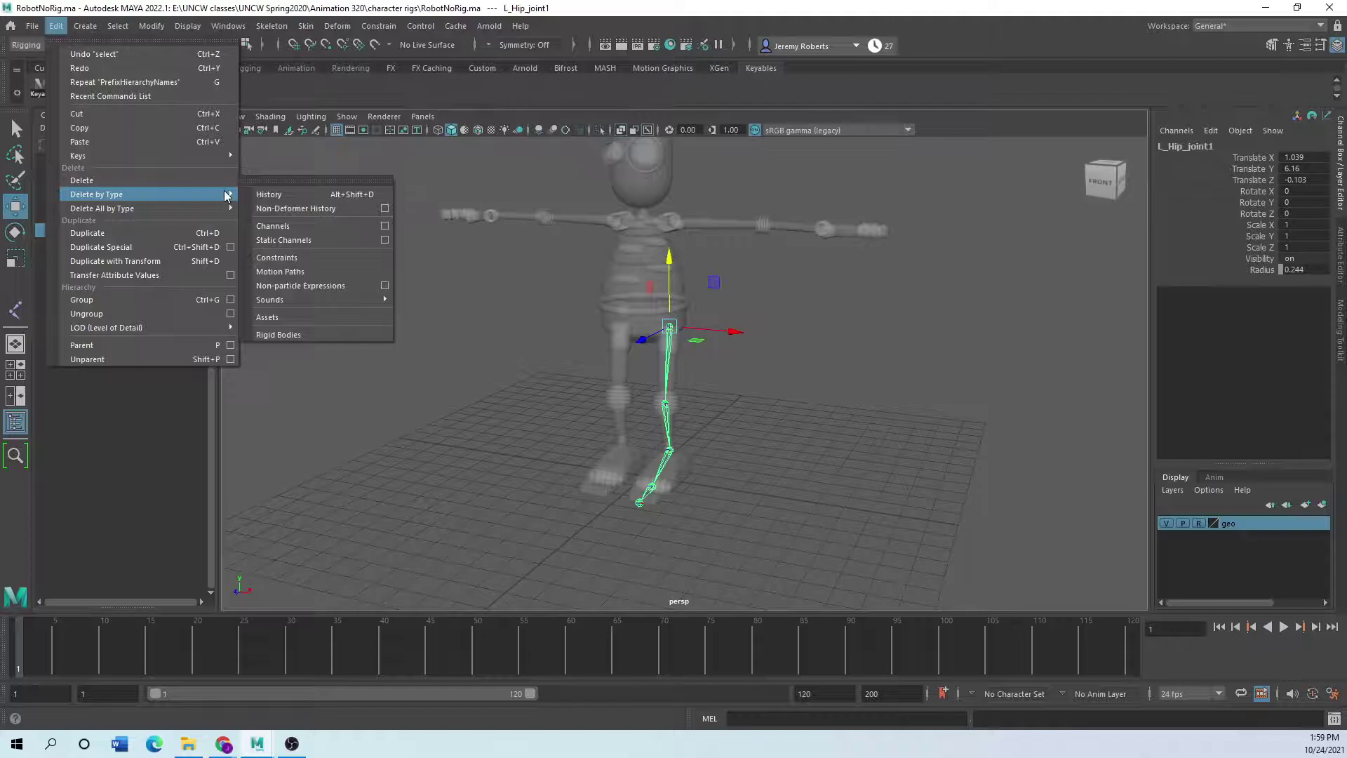
click(267, 196)
click(152, 26)
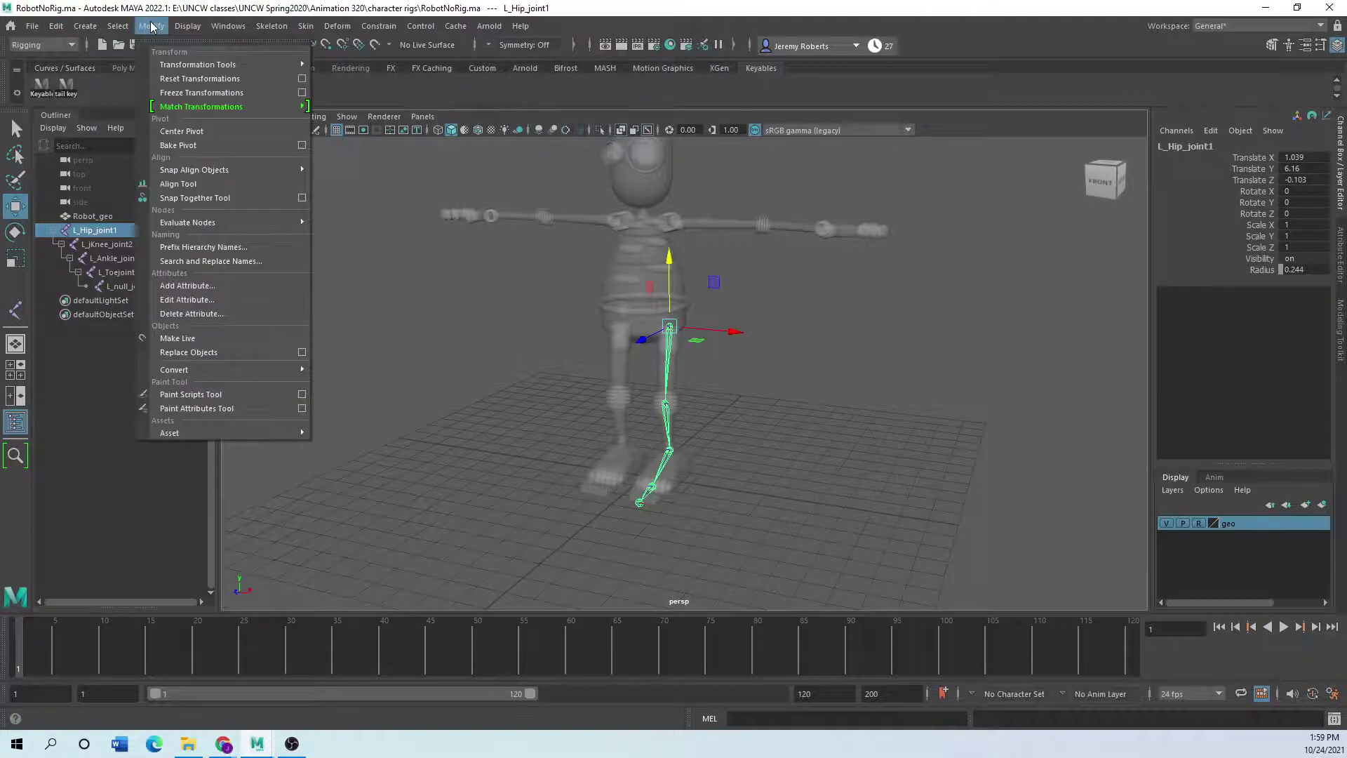
click(183, 97)
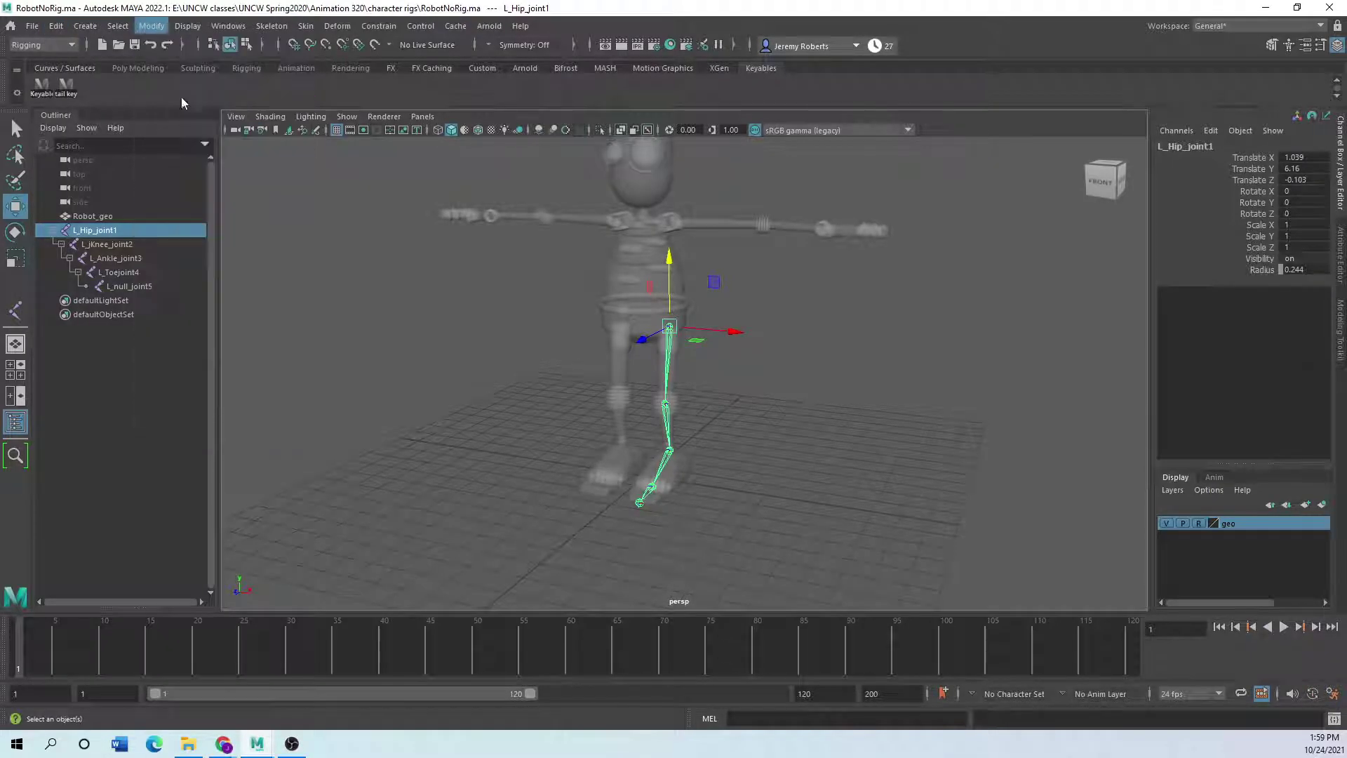
click(520, 408)
click(671, 335)
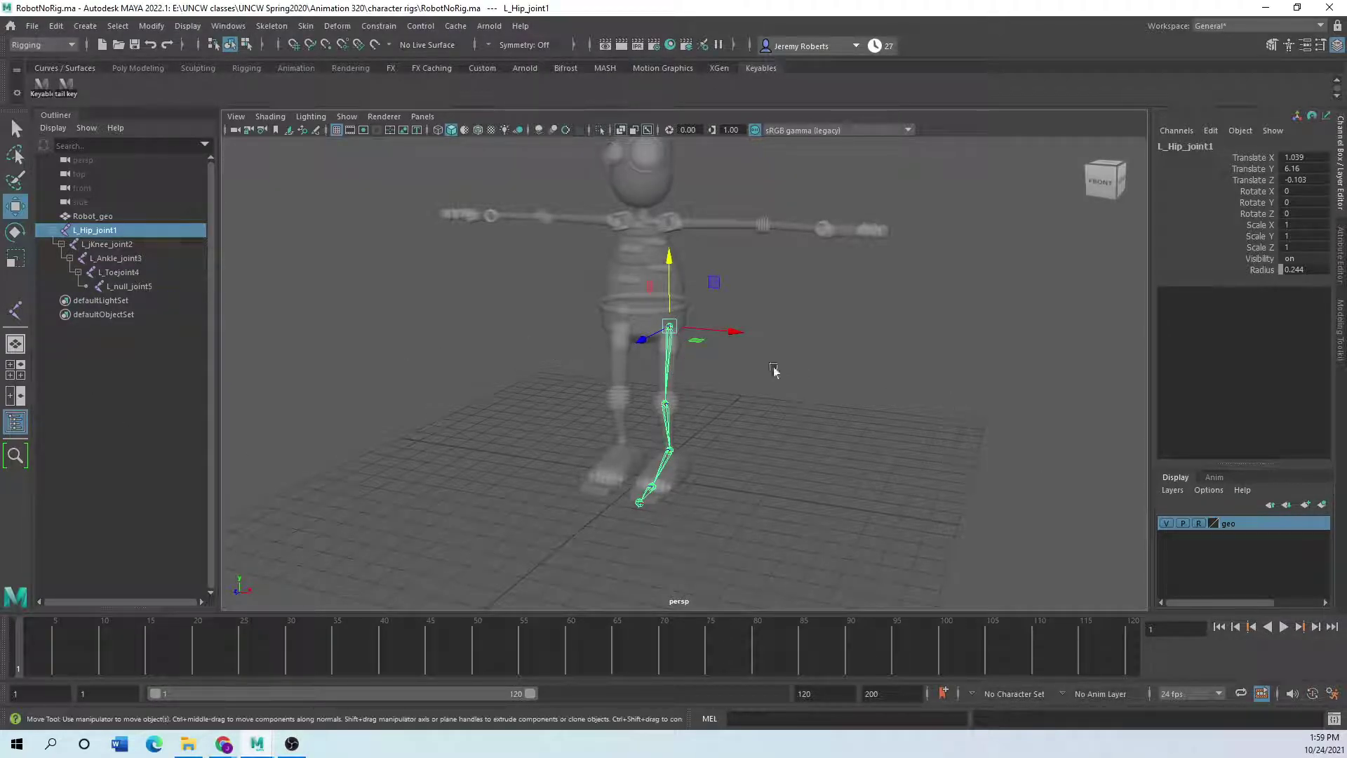
Create a single separate joint in the side view at the robot's waist ring, slightly above and behind the hip joint.
key(space)
key(space)
key(space)
key(space)
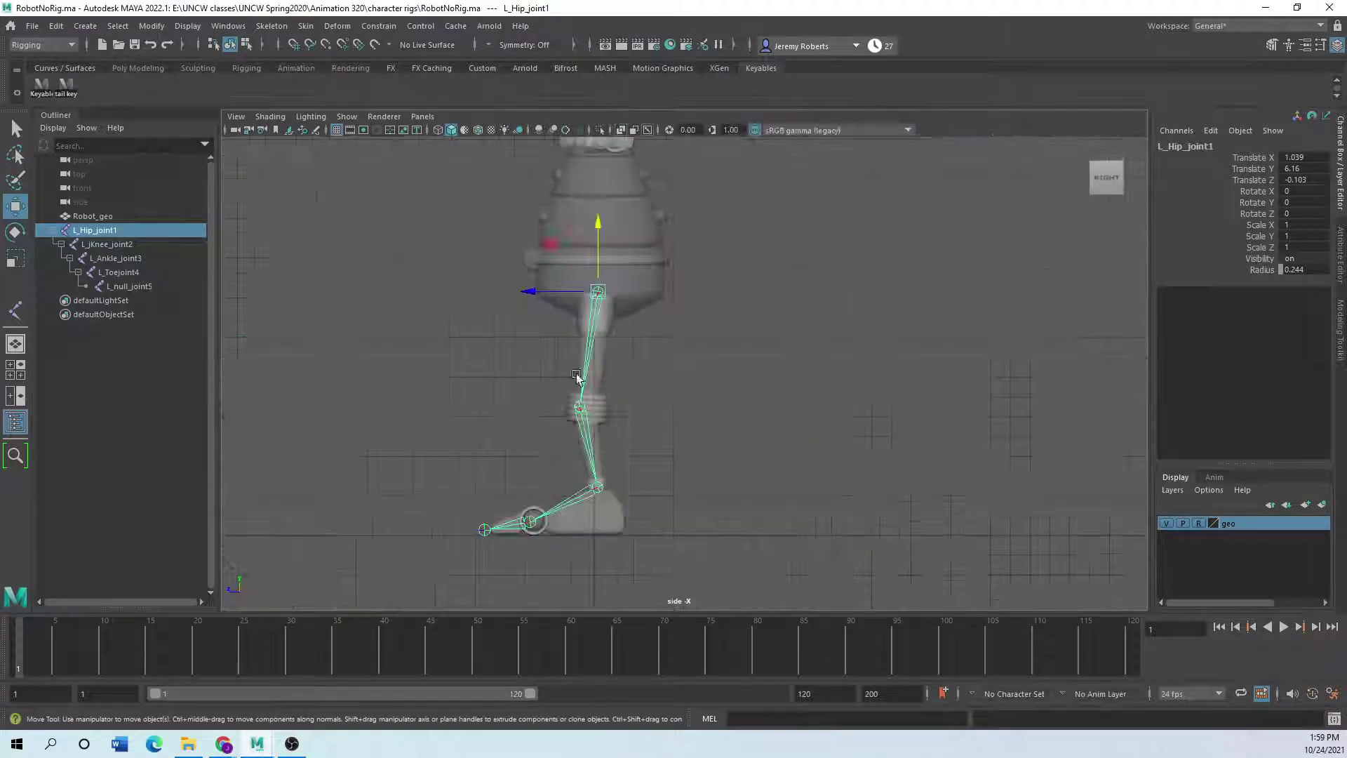
scroll(594, 315, up, 5)
alt+middle_drag(593, 318, 632, 474)
scroll(632, 474, up, 3)
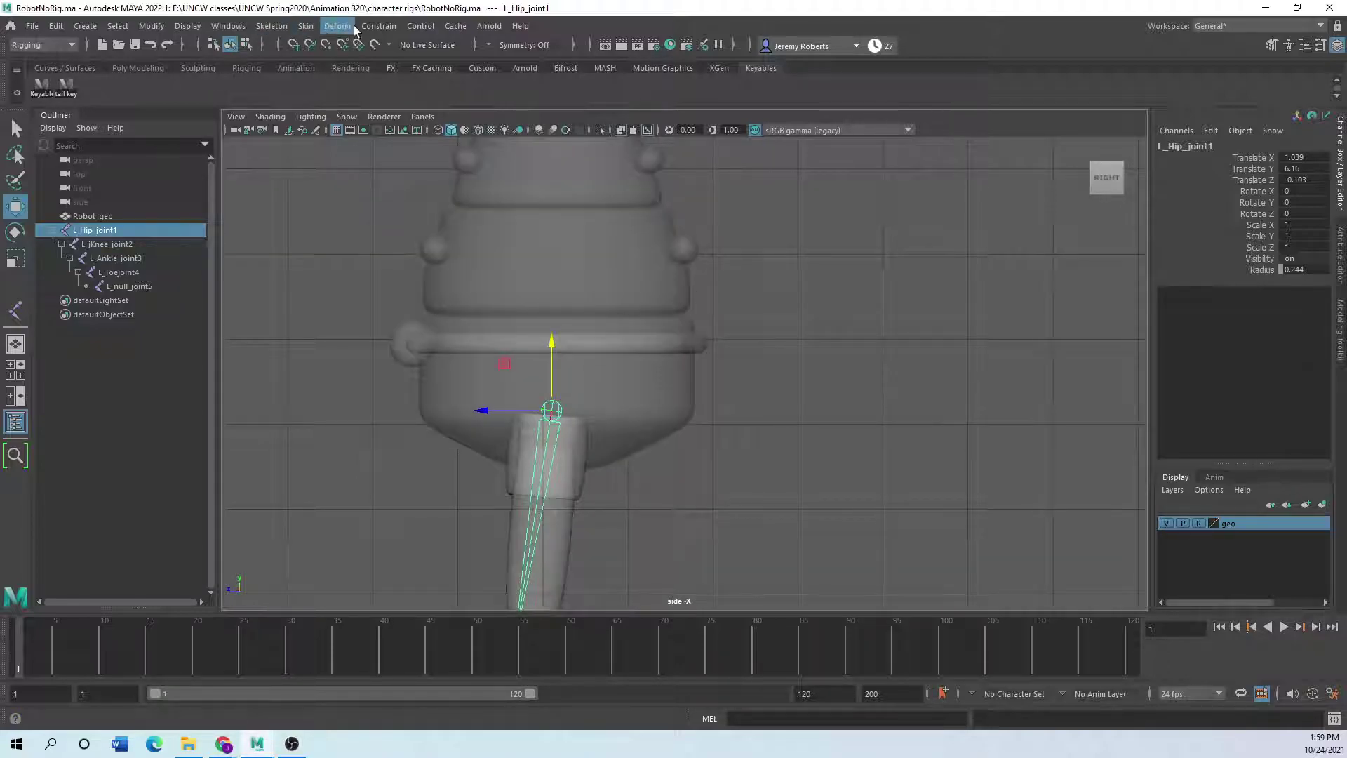
click(272, 26)
click(295, 59)
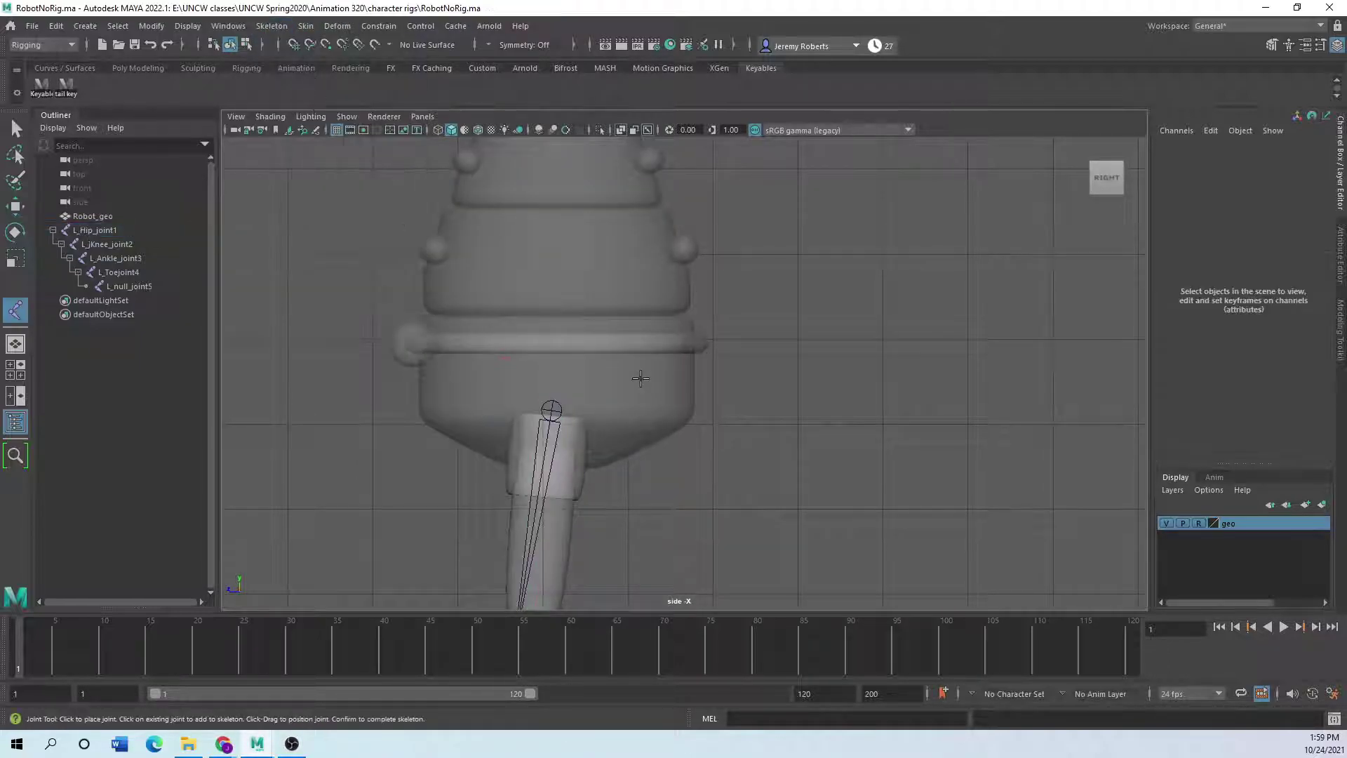
click(589, 341)
key(Return)
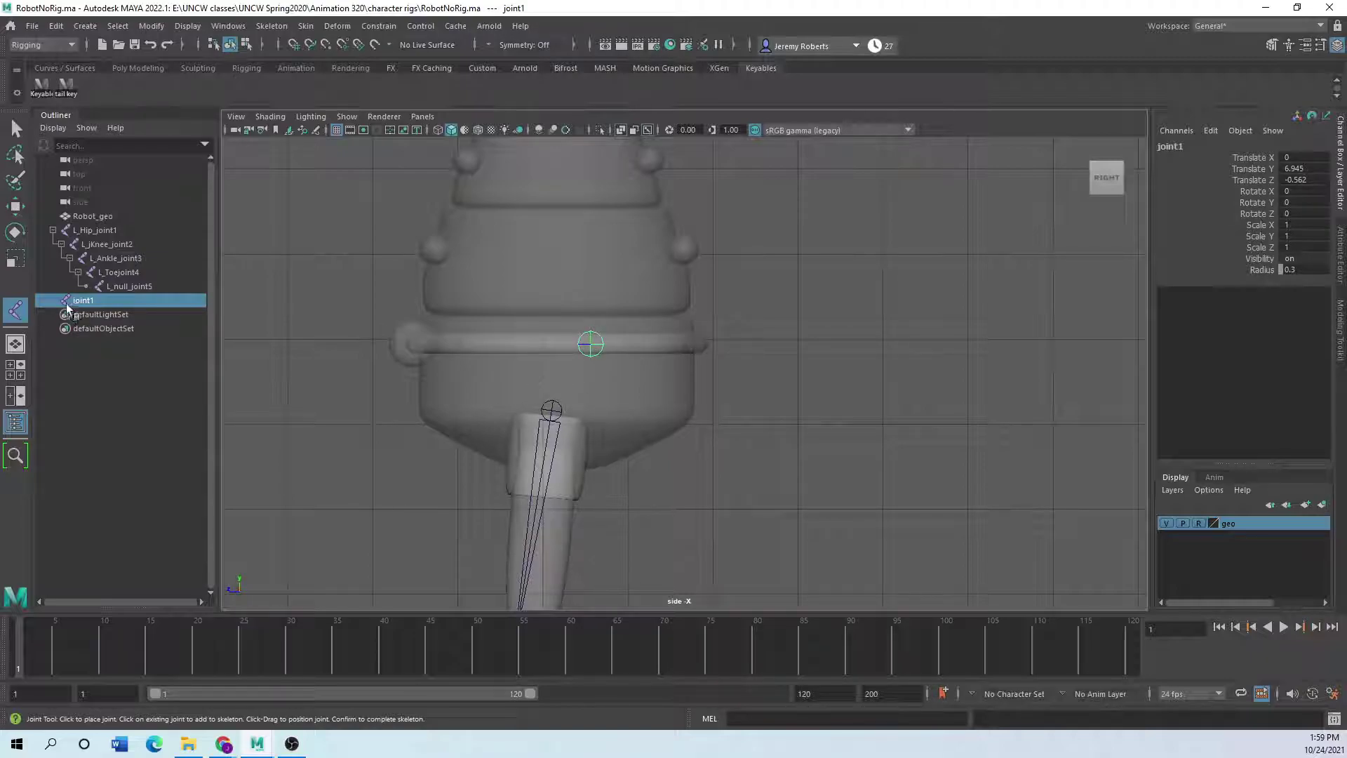
Rename the new waist joint as Root_joint1, undoing any stray joint placement.
double_click(105, 300)
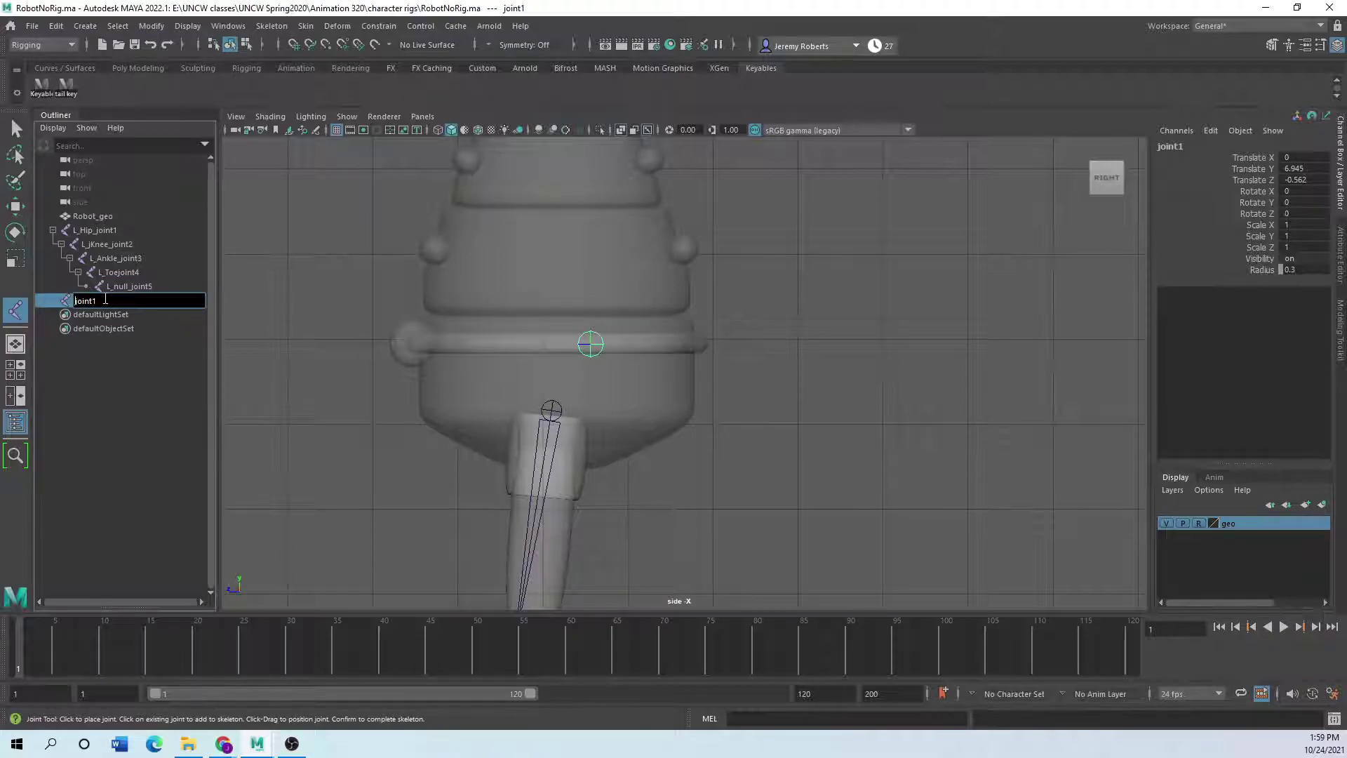
text(Root_)
click(297, 379)
key(ctrl+z)
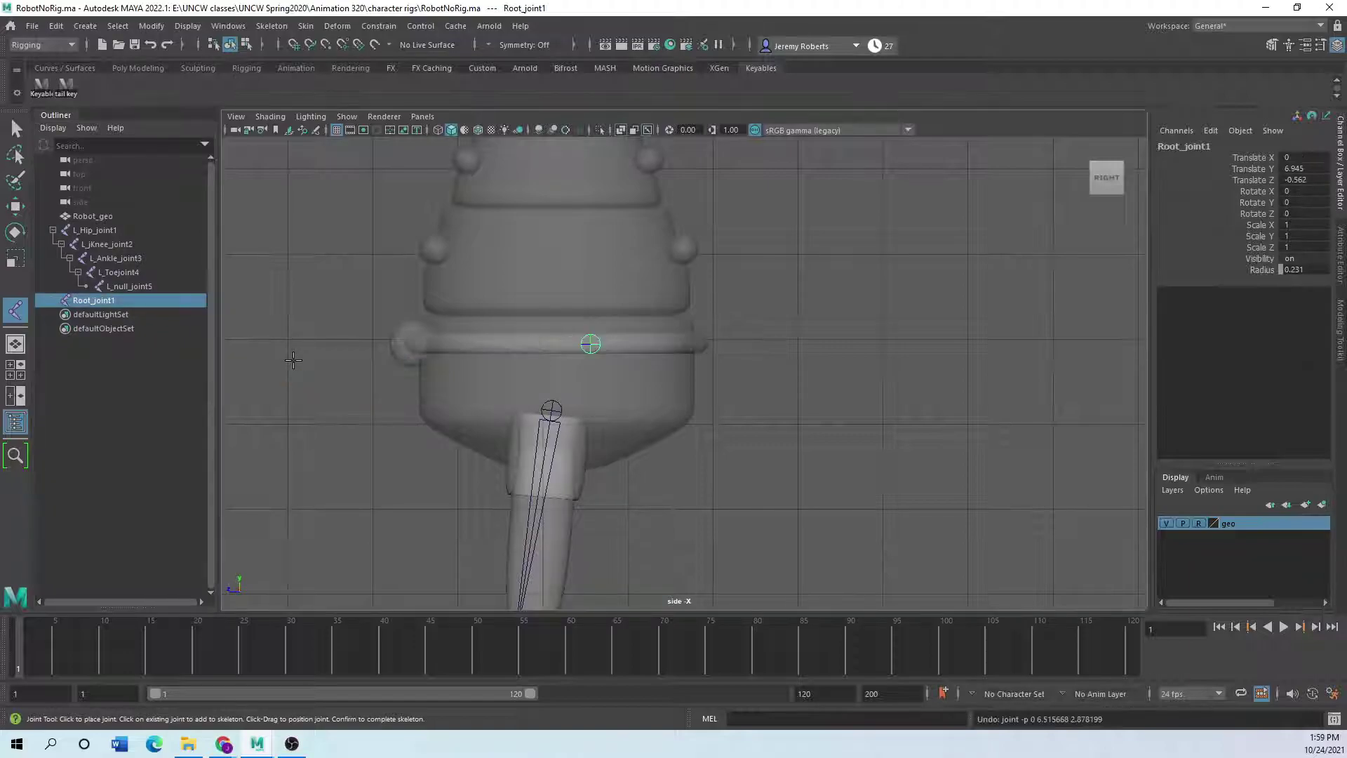
key(w)
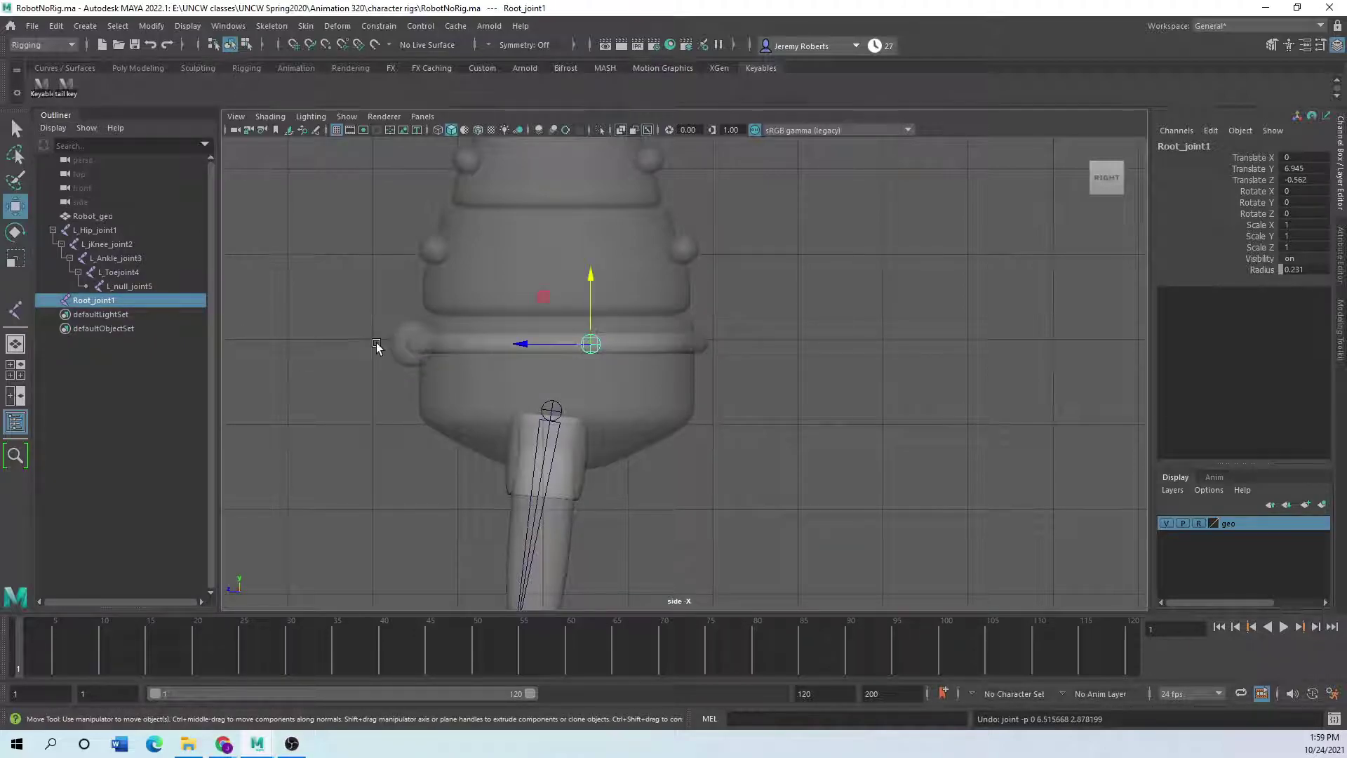
Examine the root joint's position relative to the body and the left leg chain in the front view.
key(space)
key(space)
key(space)
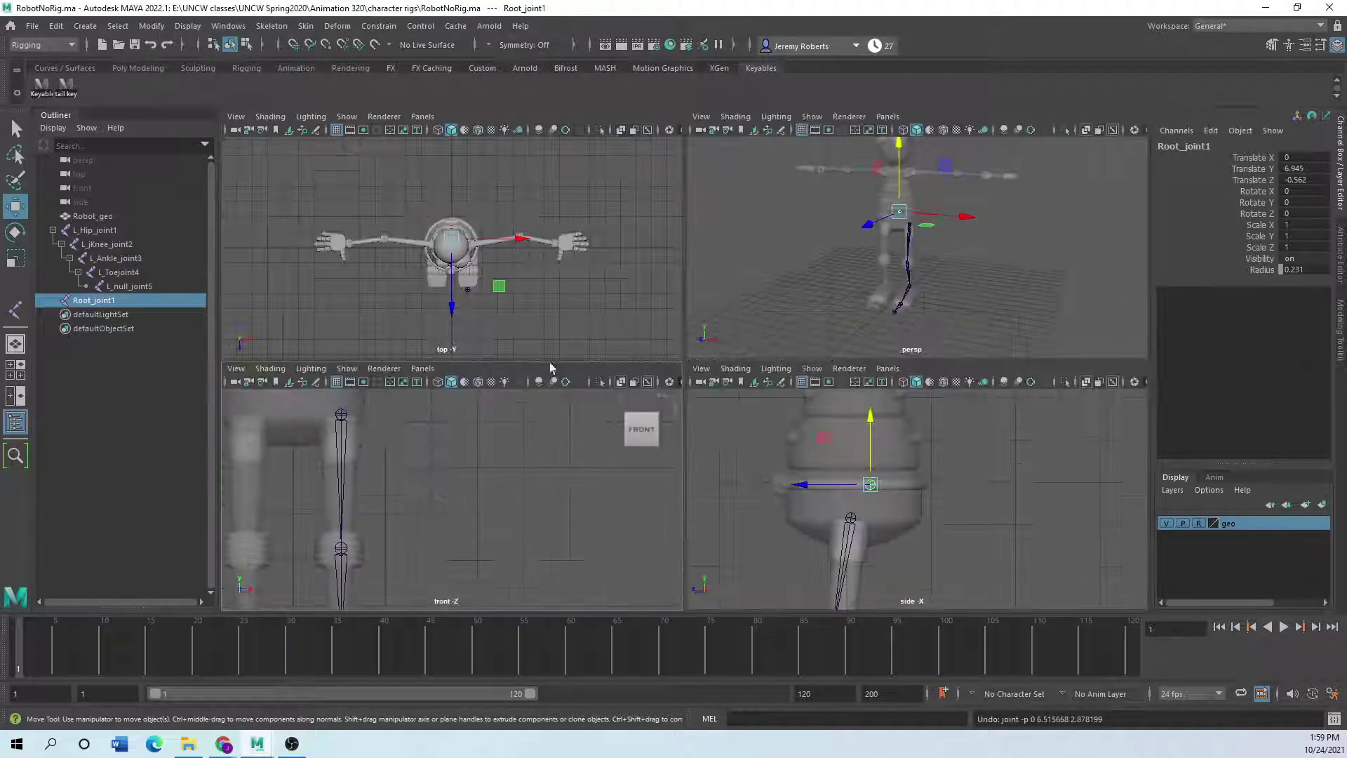
key(space)
scroll(439, 310, down, 6)
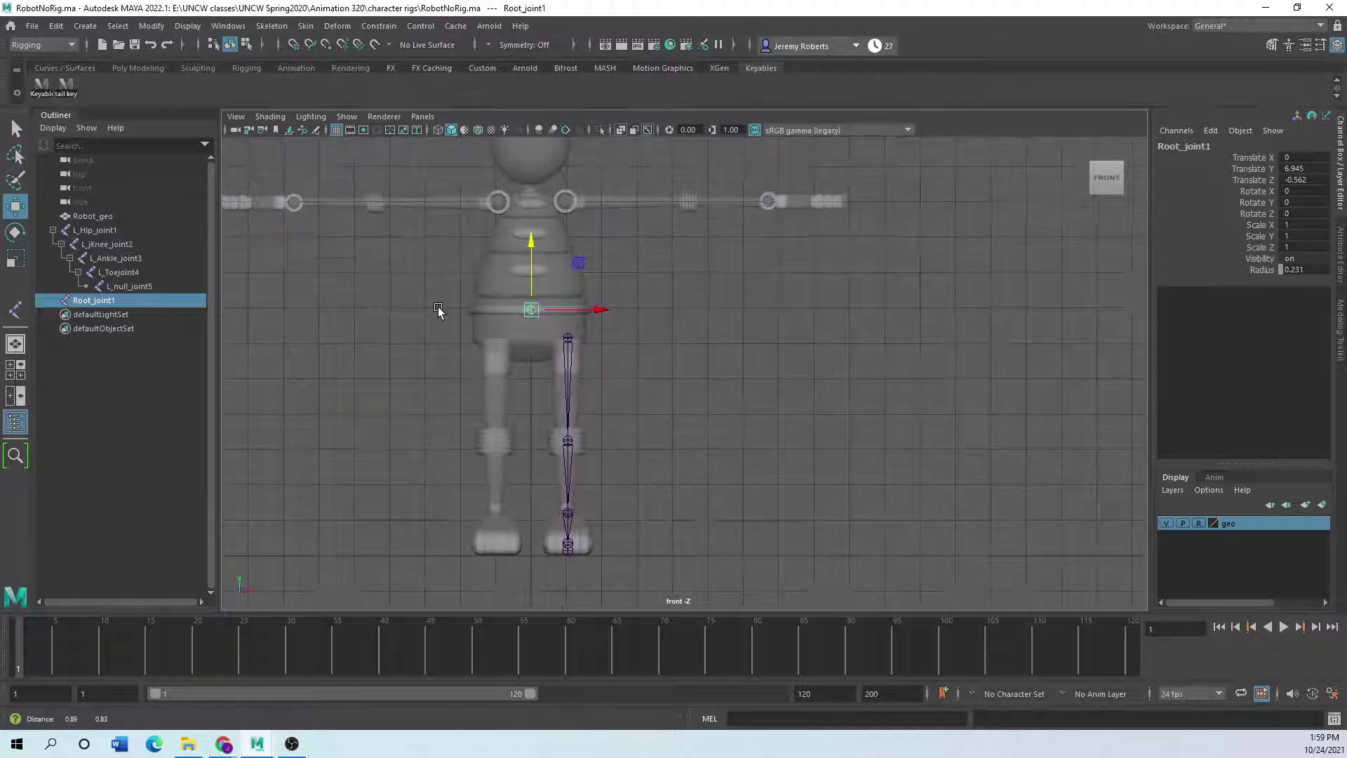
scroll(438, 311, up, 5)
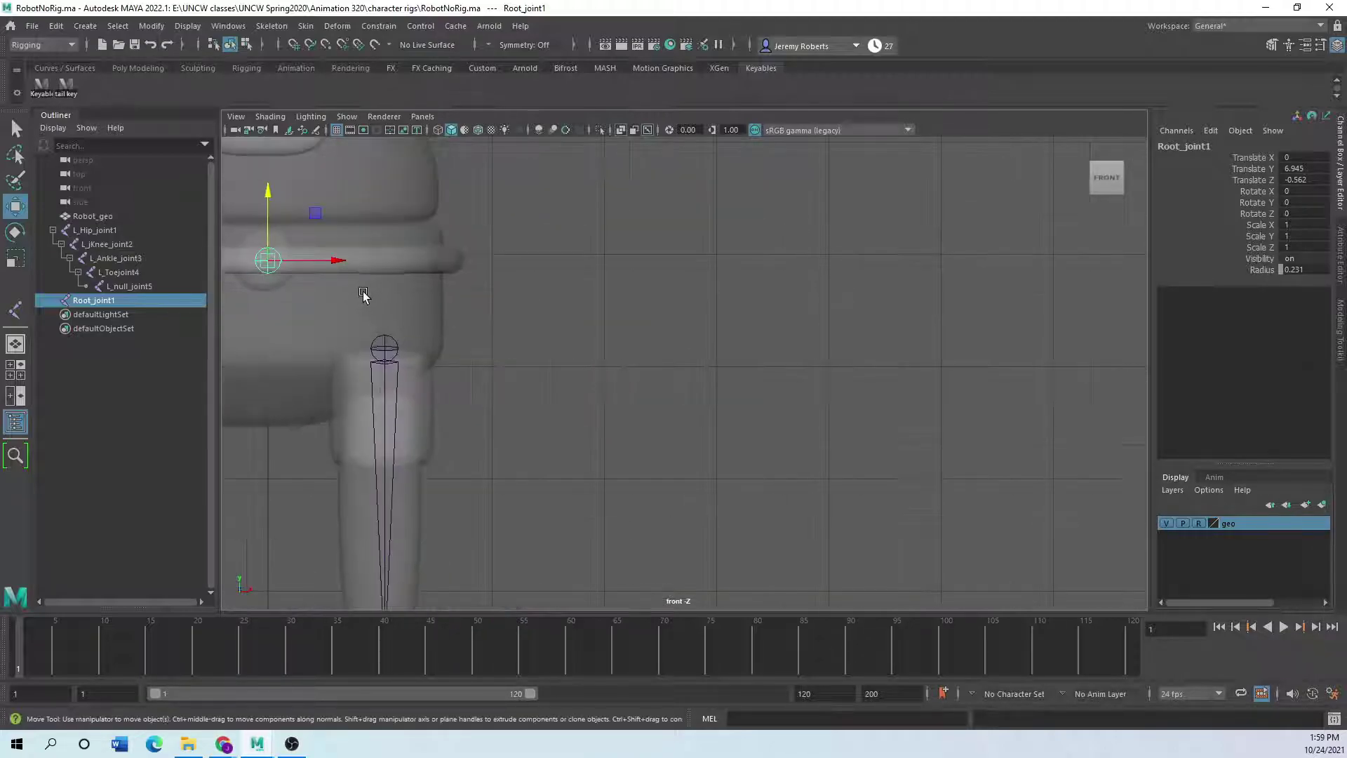
scroll(636, 386, down, 3)
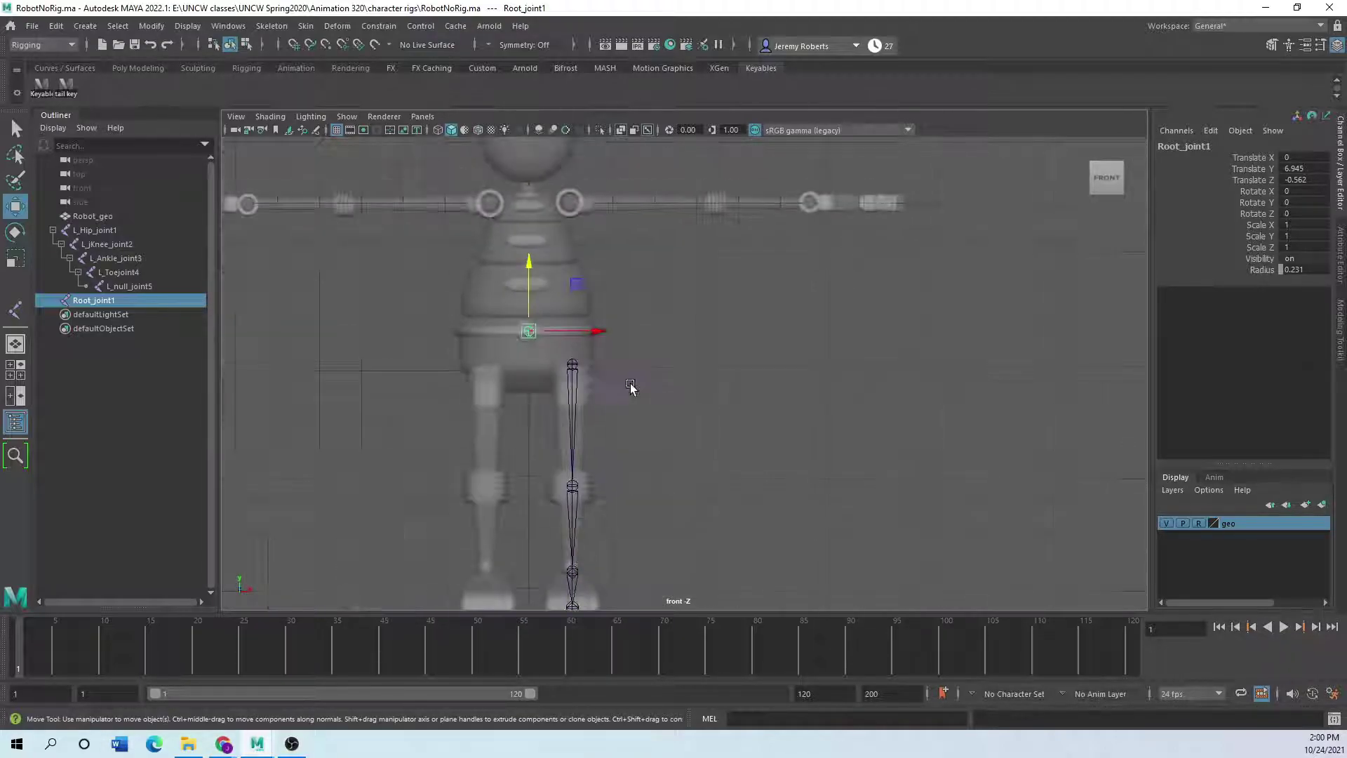
scroll(636, 386, down, 3)
scroll(551, 453, up, 5)
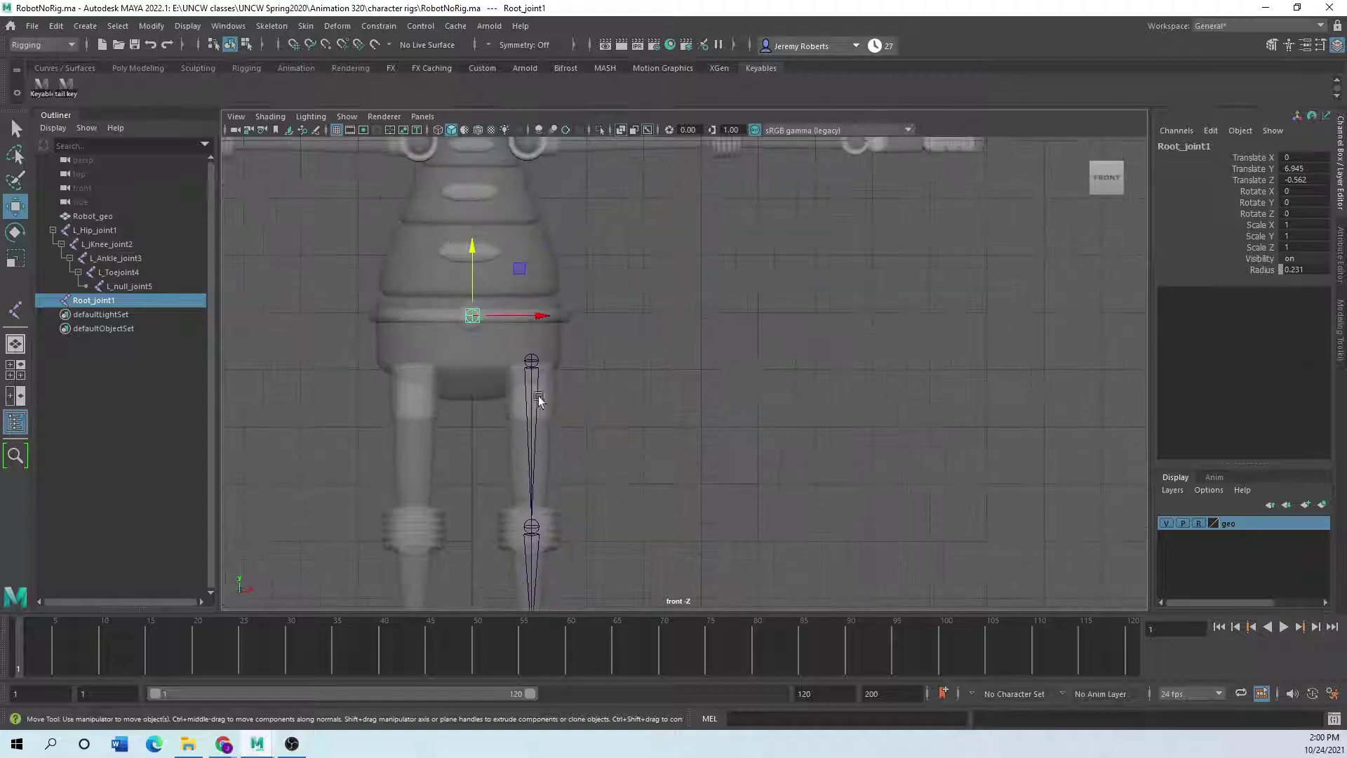
Mirror the L_Hip_joint1 chain across YZ with the Behavior function, replacing L_ with R_ in the duplicated joint names.
click(531, 360)
scroll(550, 414, down, 2)
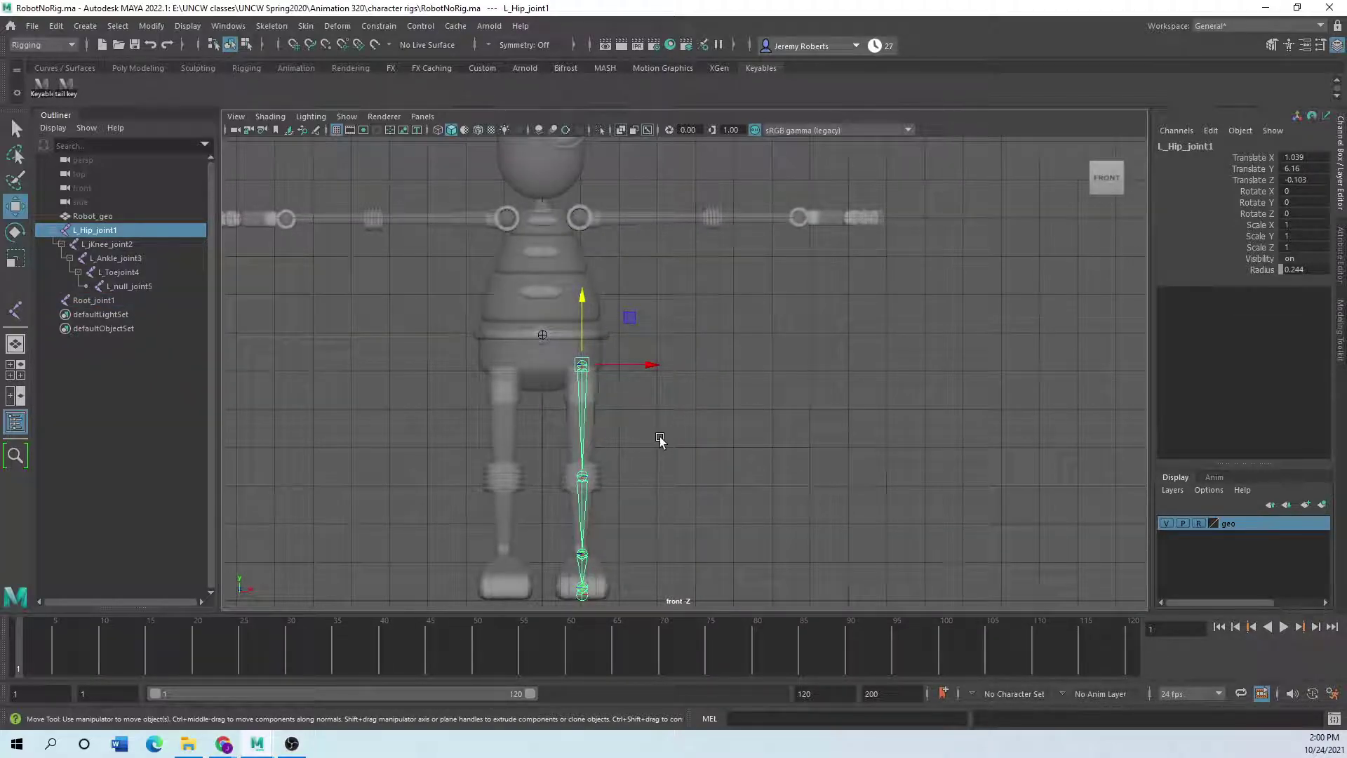
scroll(659, 439, down, 2)
scroll(713, 373, up, 2)
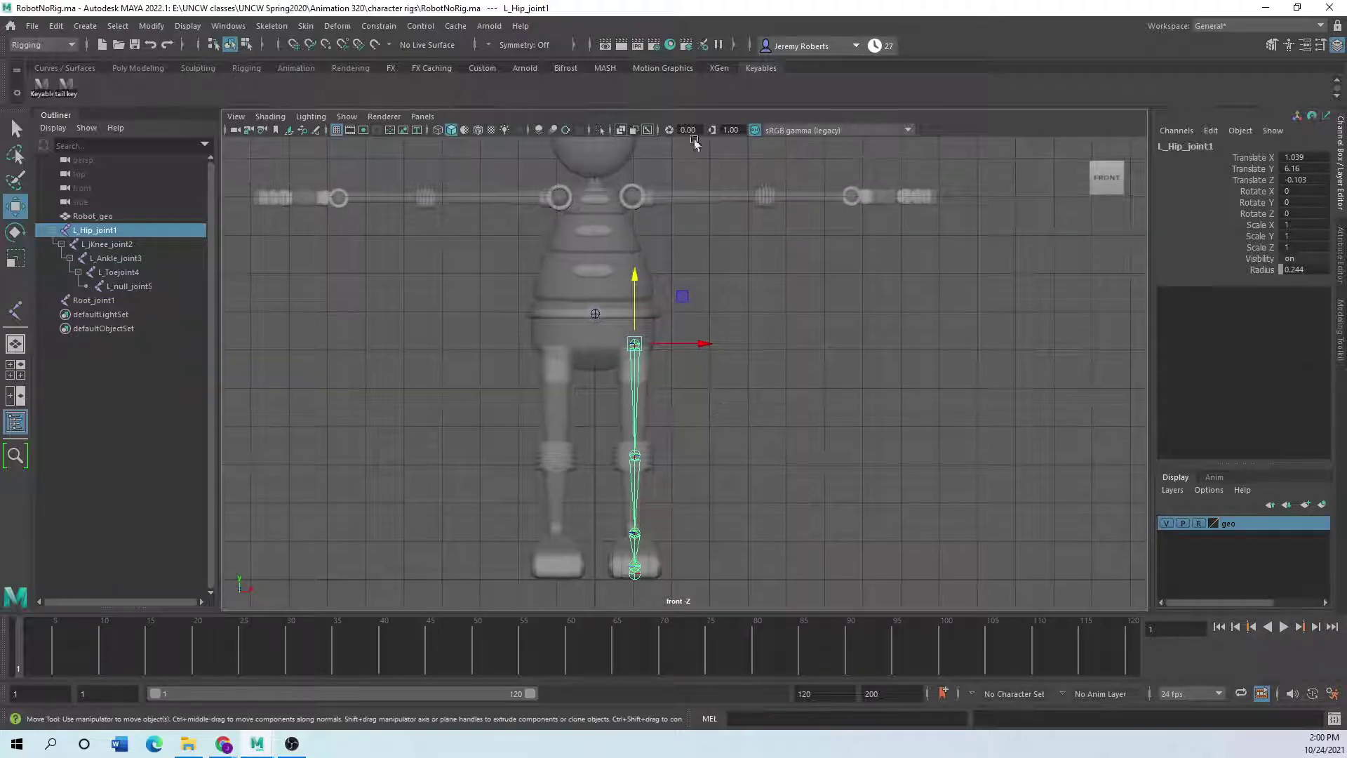
click(273, 28)
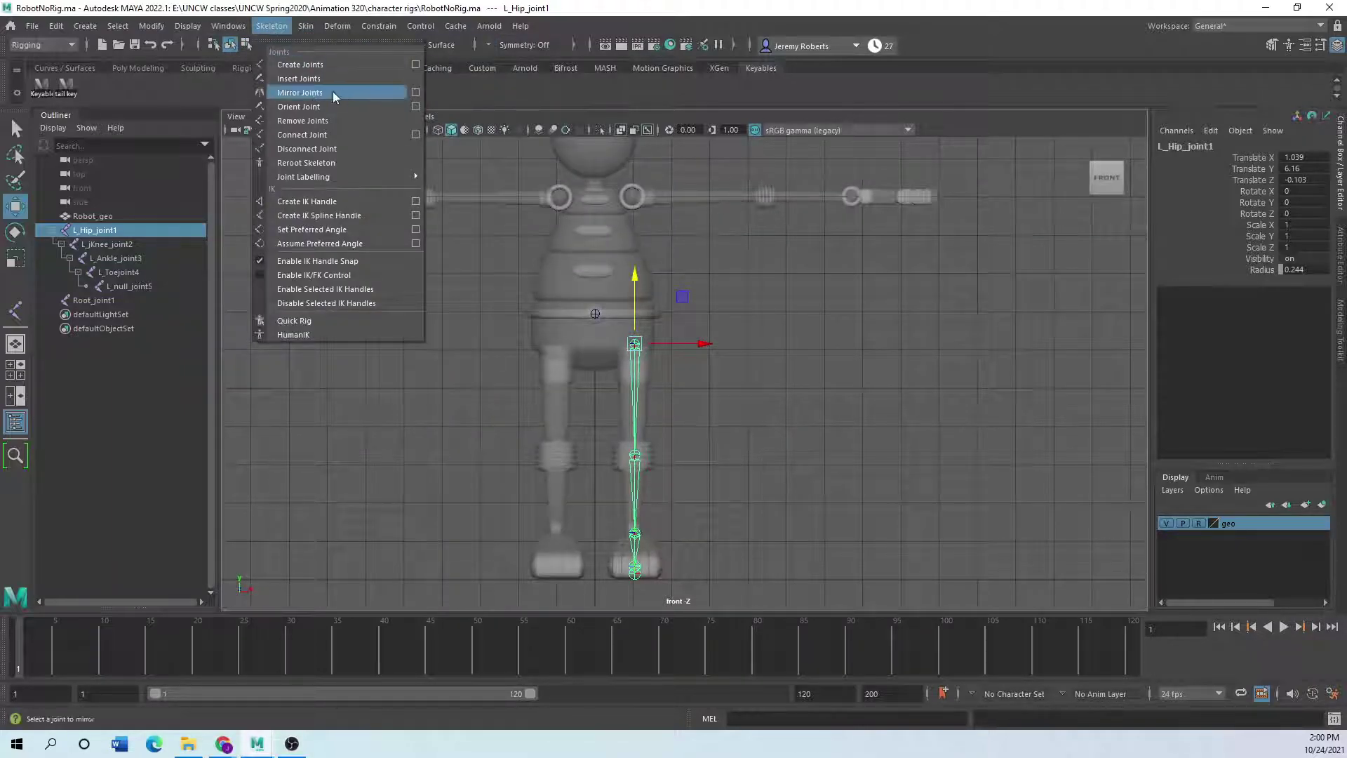
click(416, 92)
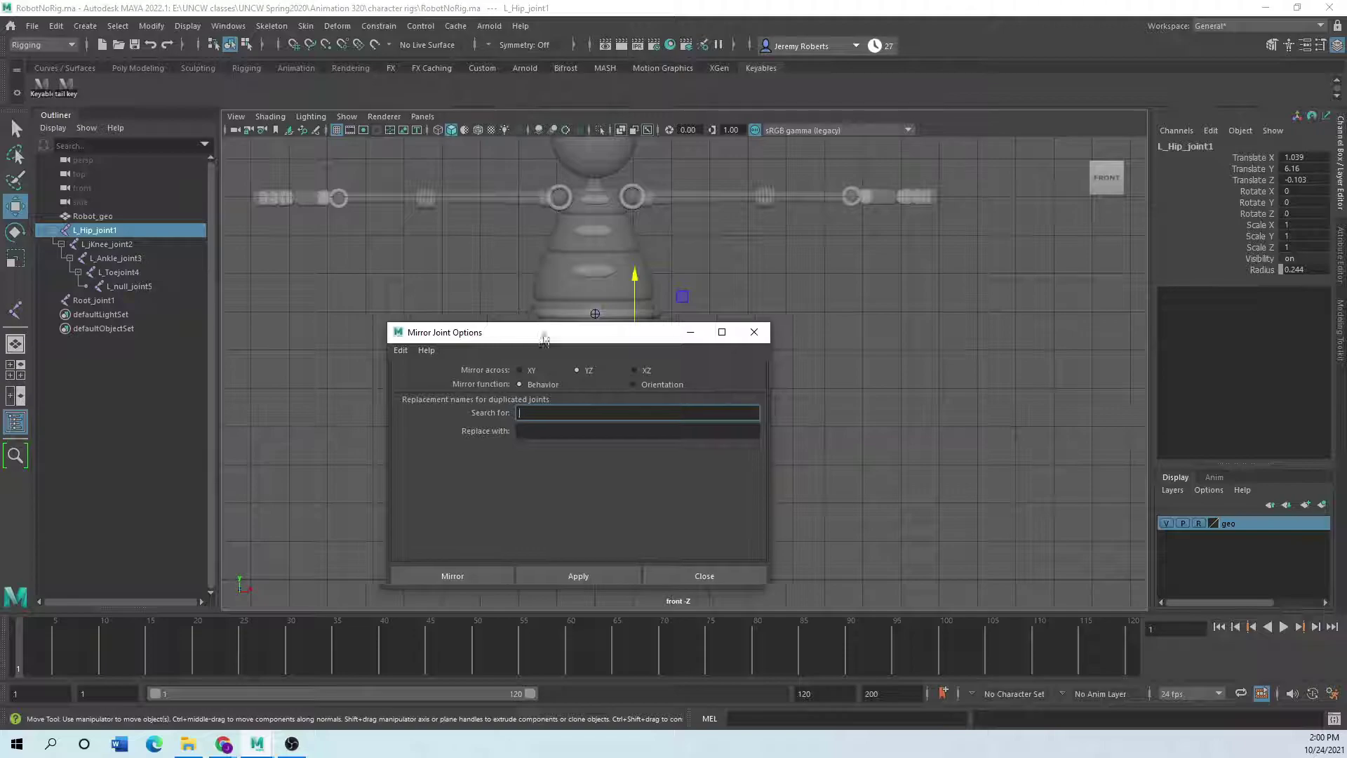
drag(534, 339, 862, 137)
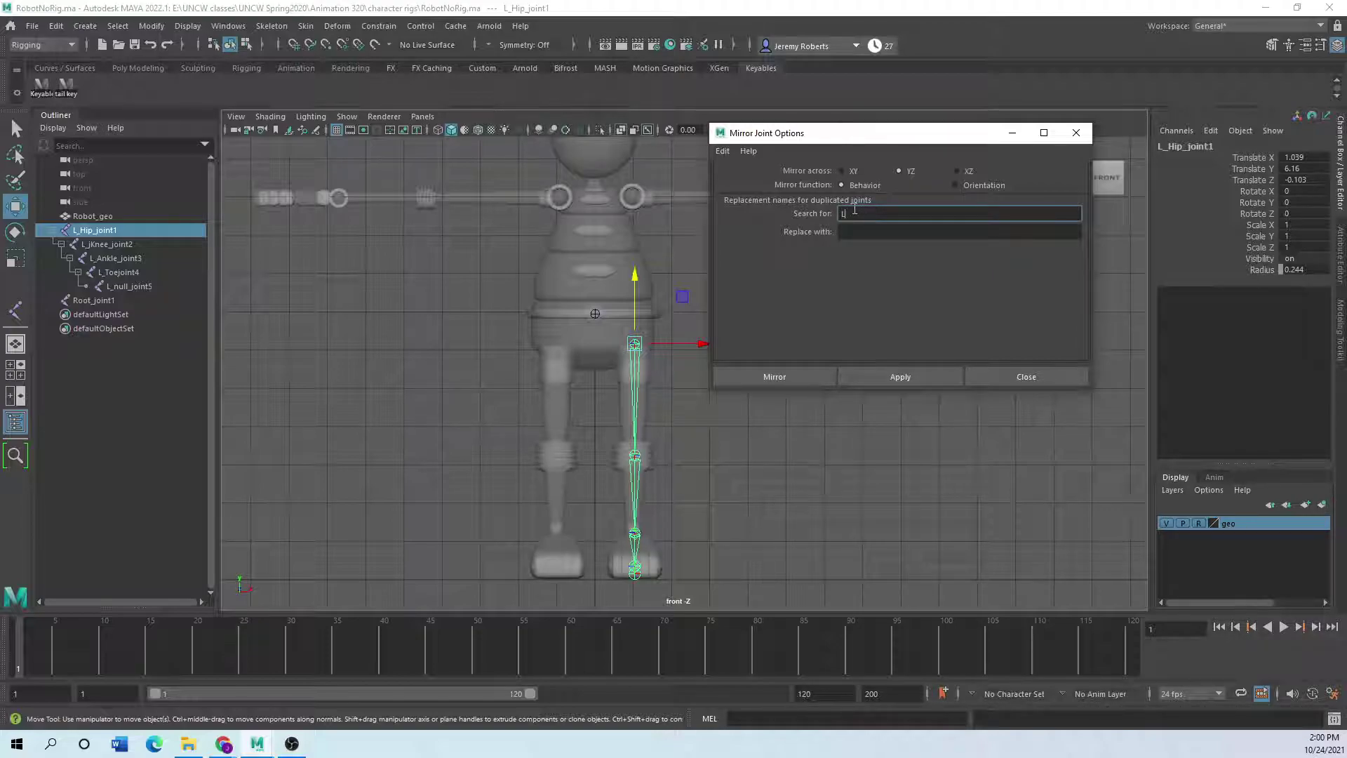
text(_)
click(855, 232)
text(R_)
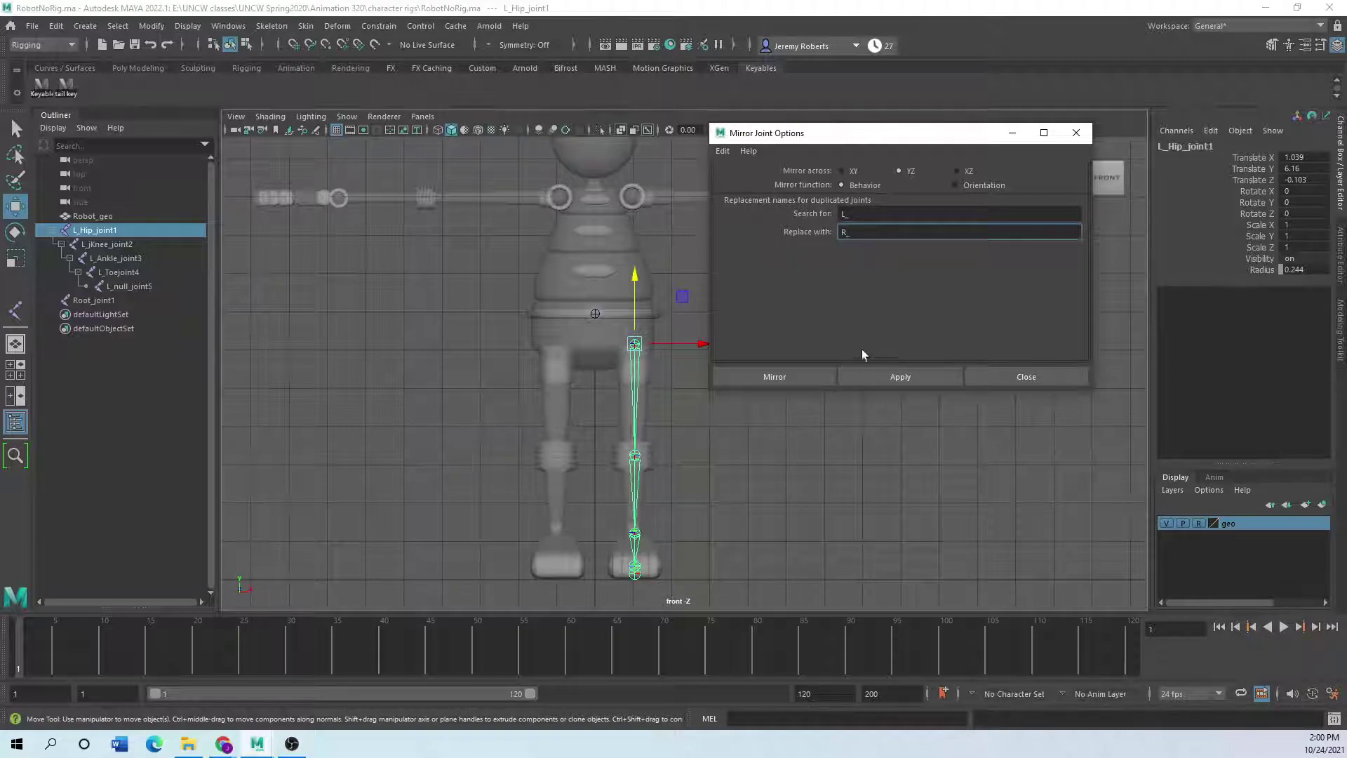
click(886, 381)
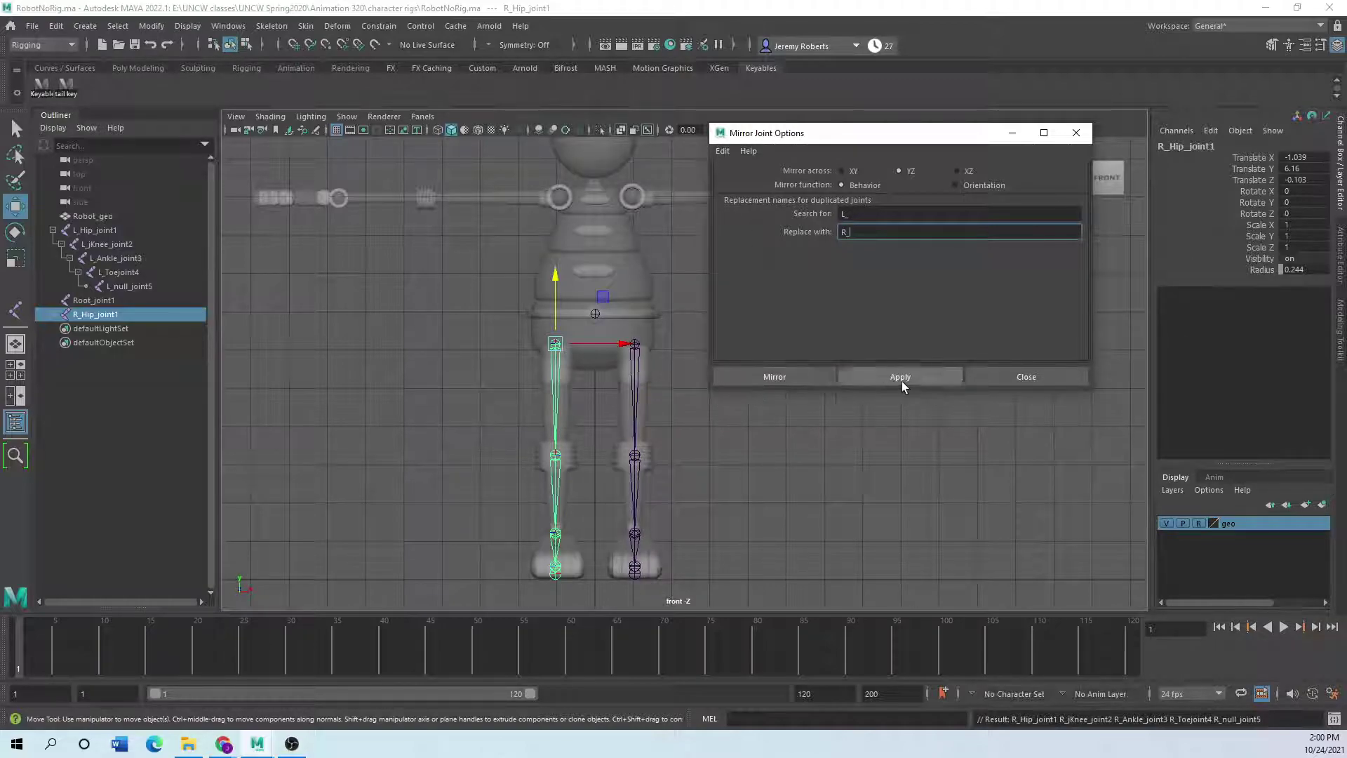
click(989, 377)
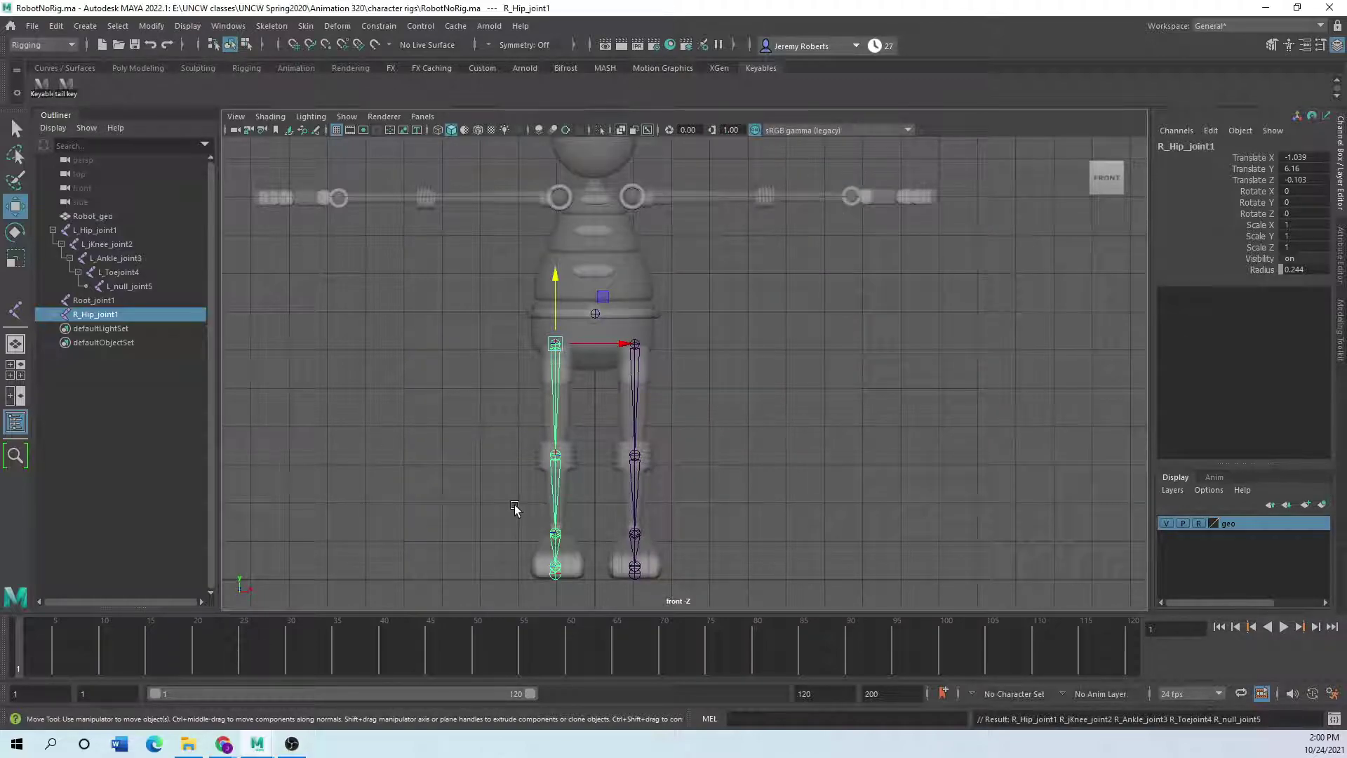
Compare the mirrored leg joints with the robot's right leg geometry from hip to foot in the front view.
scroll(514, 507, up, 5)
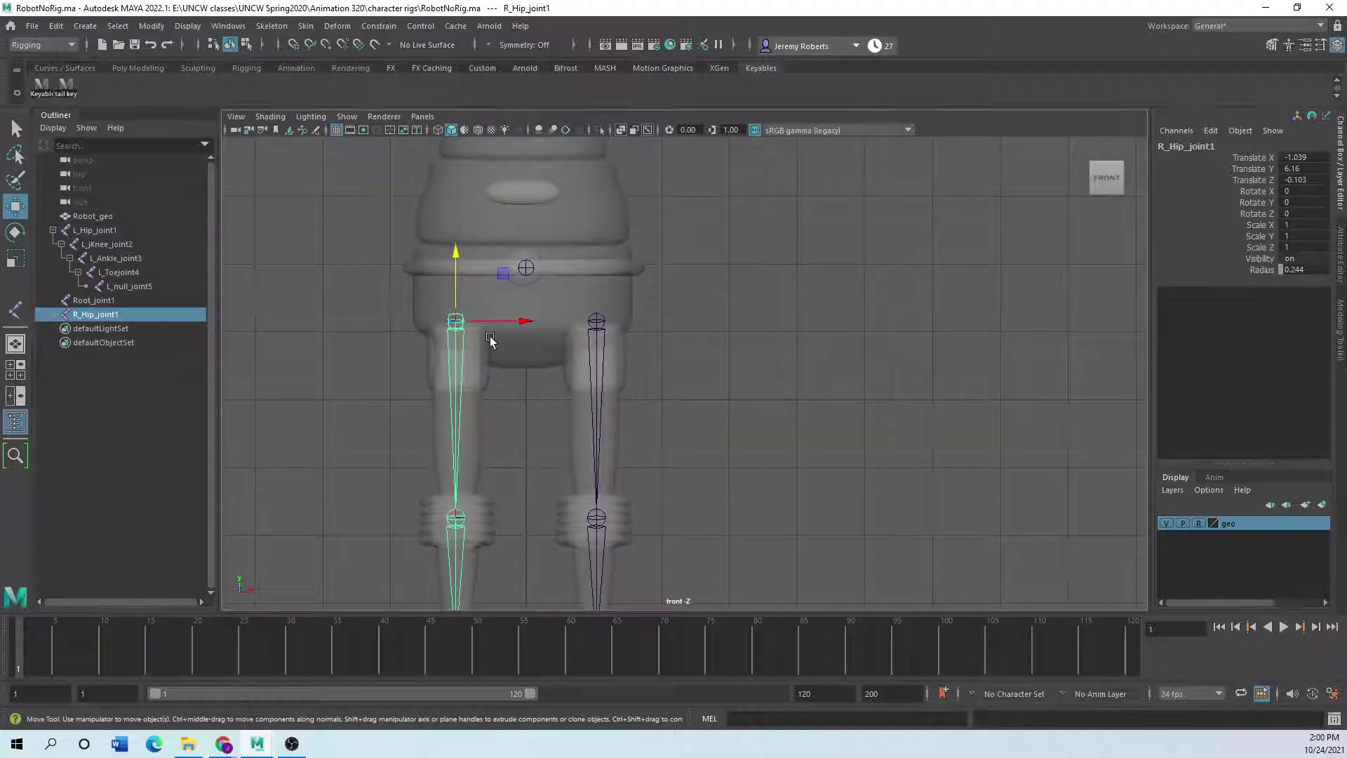
scroll(398, 503, down, 4)
scroll(525, 385, up, 5)
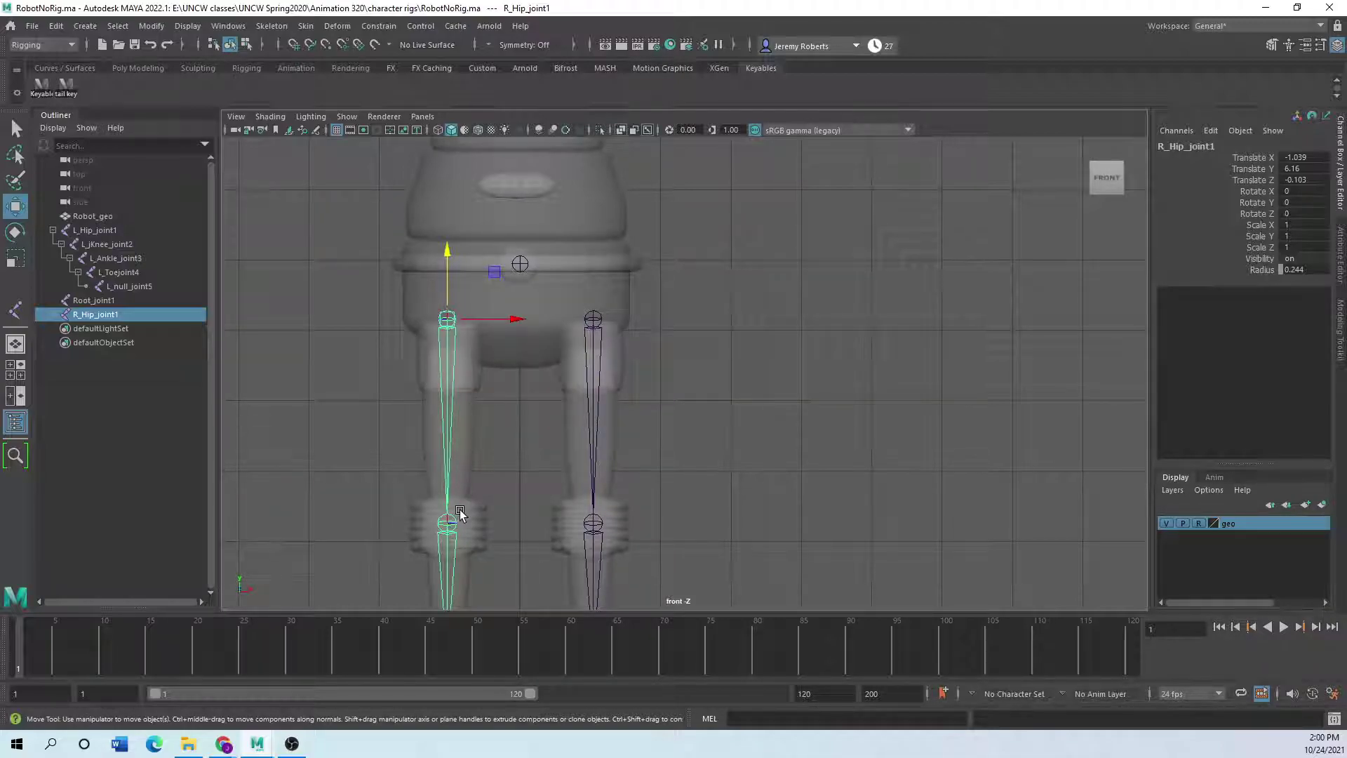
scroll(463, 494, down, 5)
scroll(512, 472, up, 6)
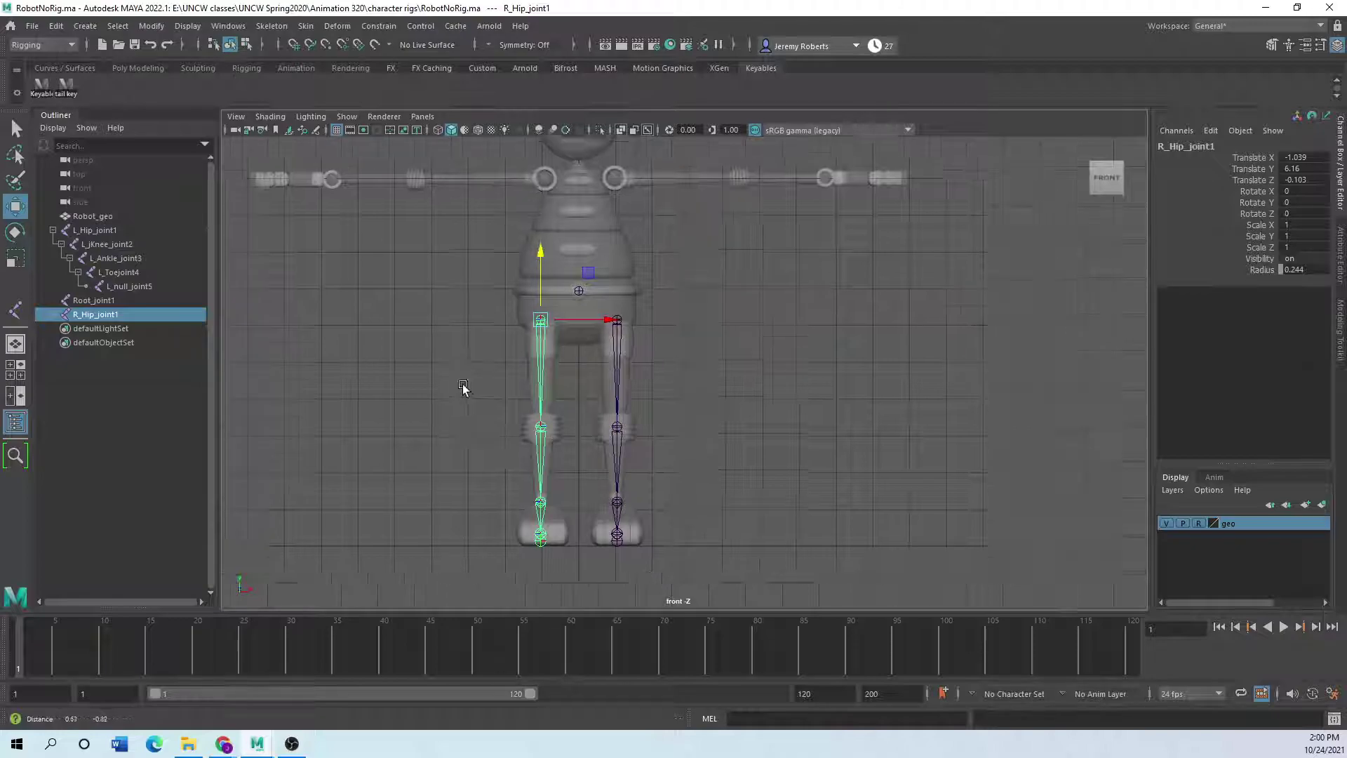
alt+middle_drag(480, 398, 601, 385)
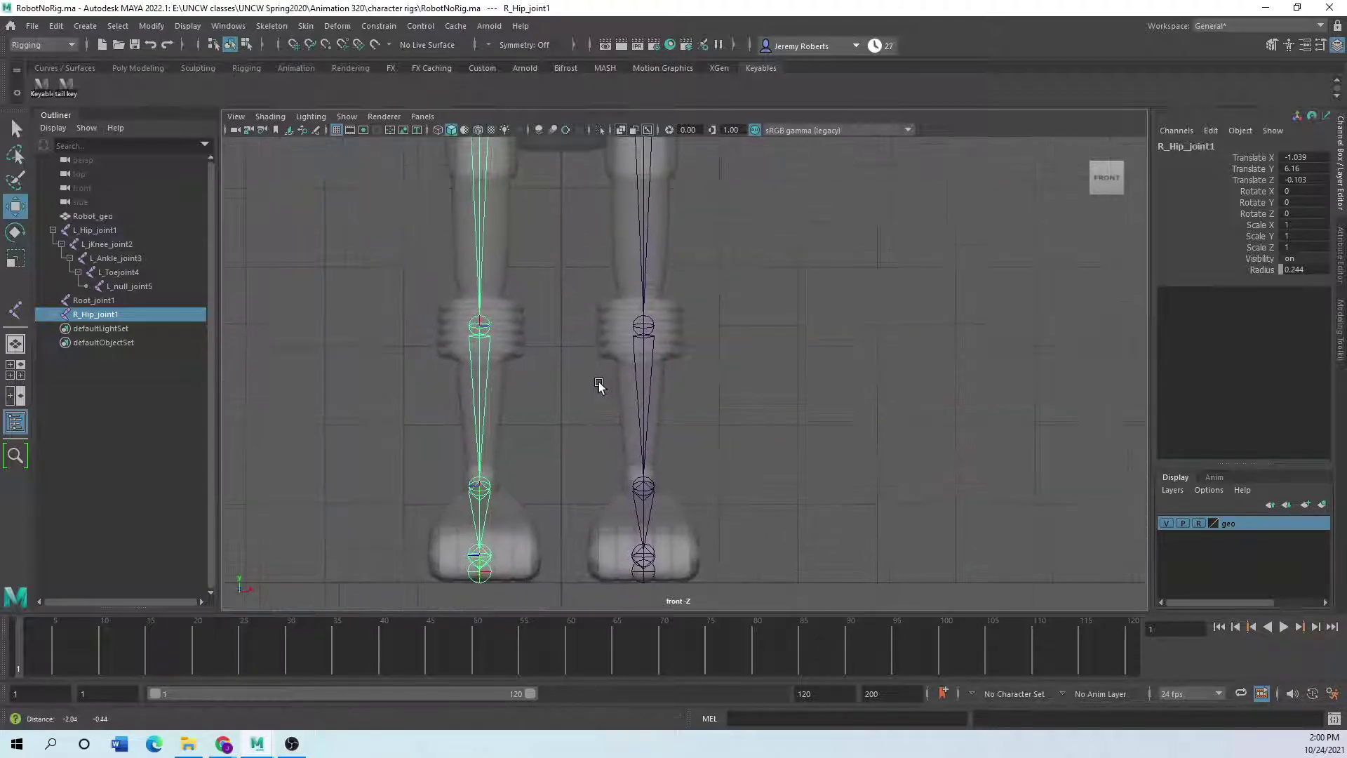
Expand the R_Hip_joint1 hierarchy and check the names of its knee, ankle, toe and null joints one by one.
click(52, 314)
click(61, 329)
click(70, 342)
click(78, 356)
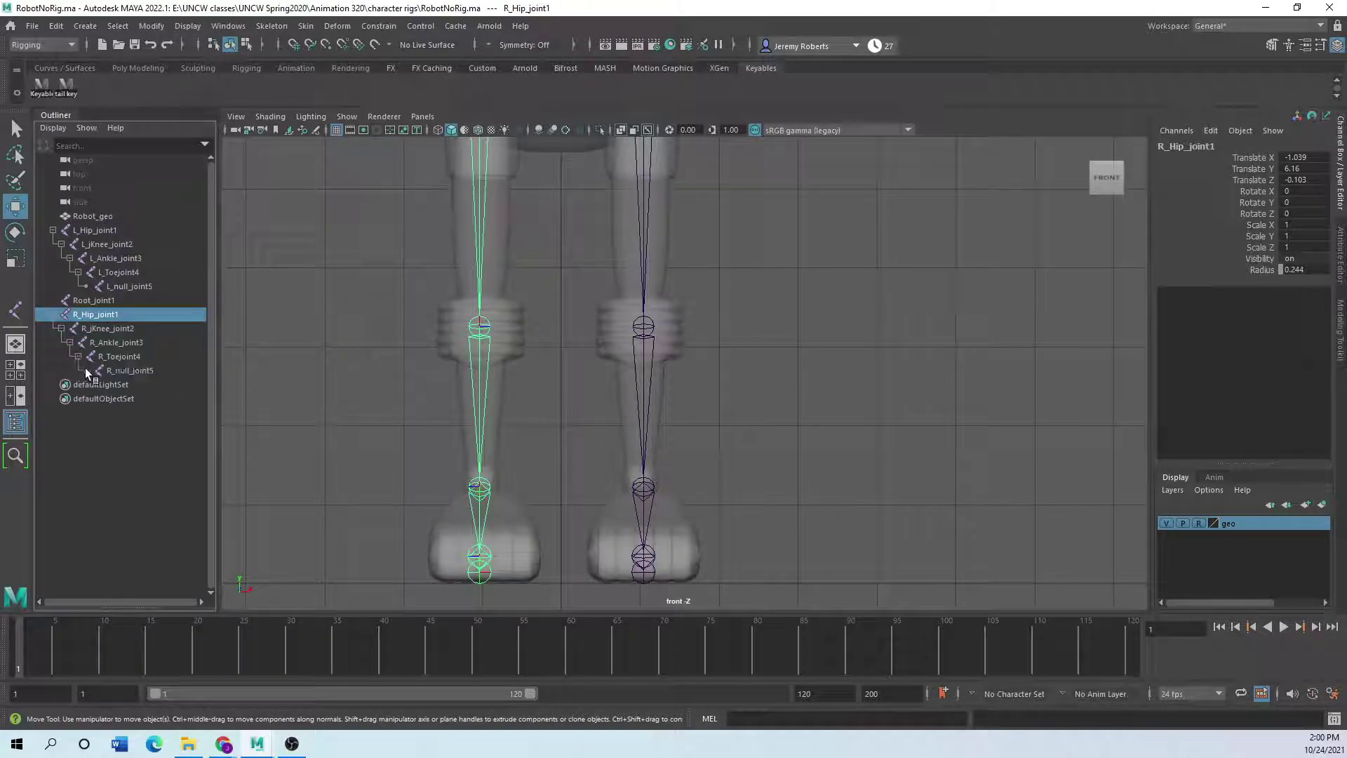
click(106, 328)
click(111, 342)
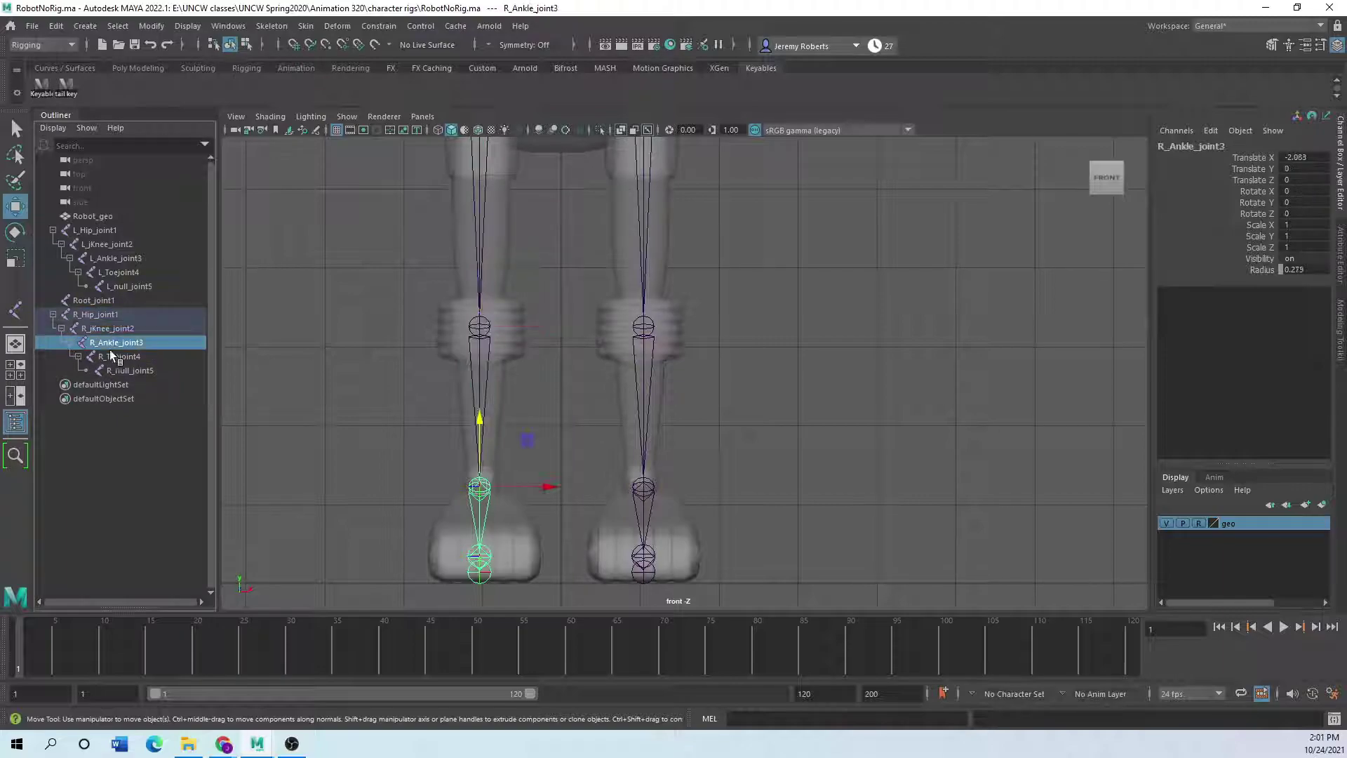
click(113, 357)
click(117, 370)
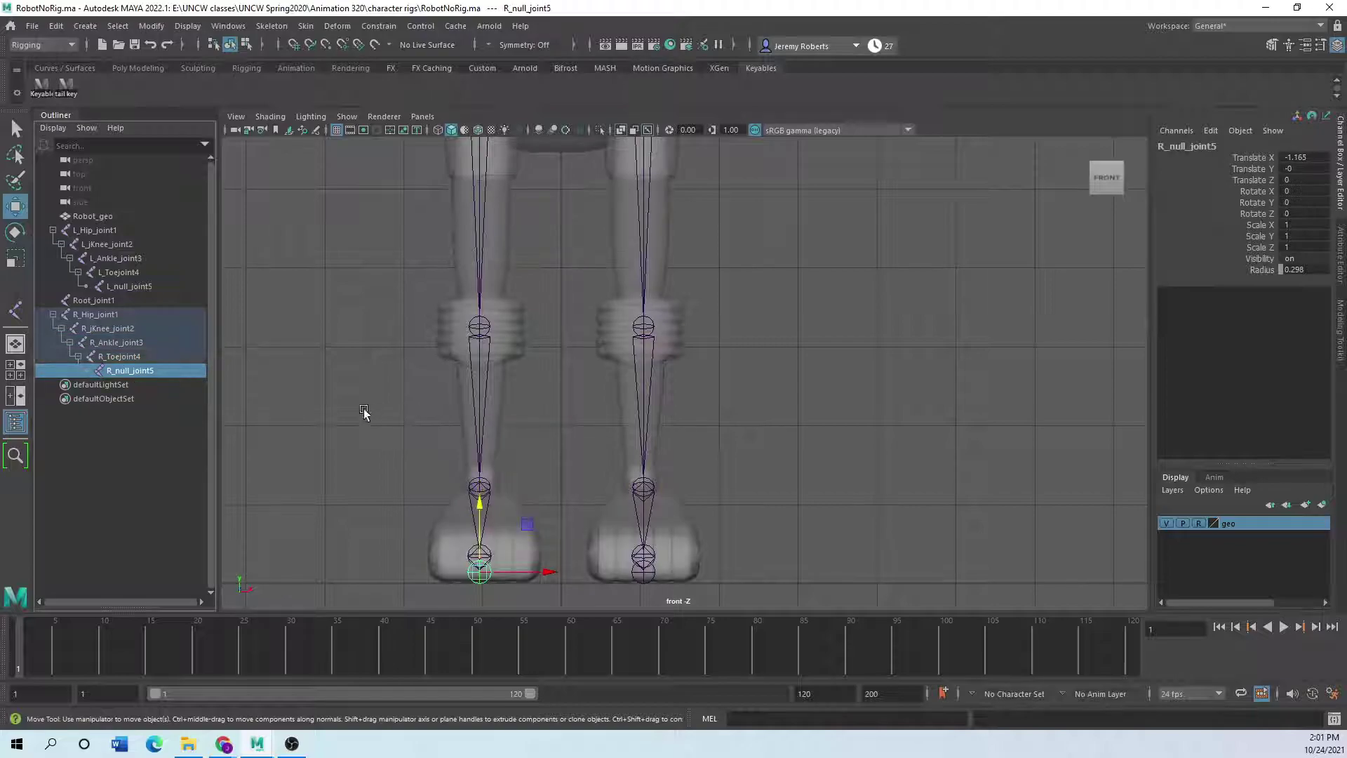
Examine both leg chains in the side and perspective views, checking their alignment from hips to toes.
key(space)
key(space)
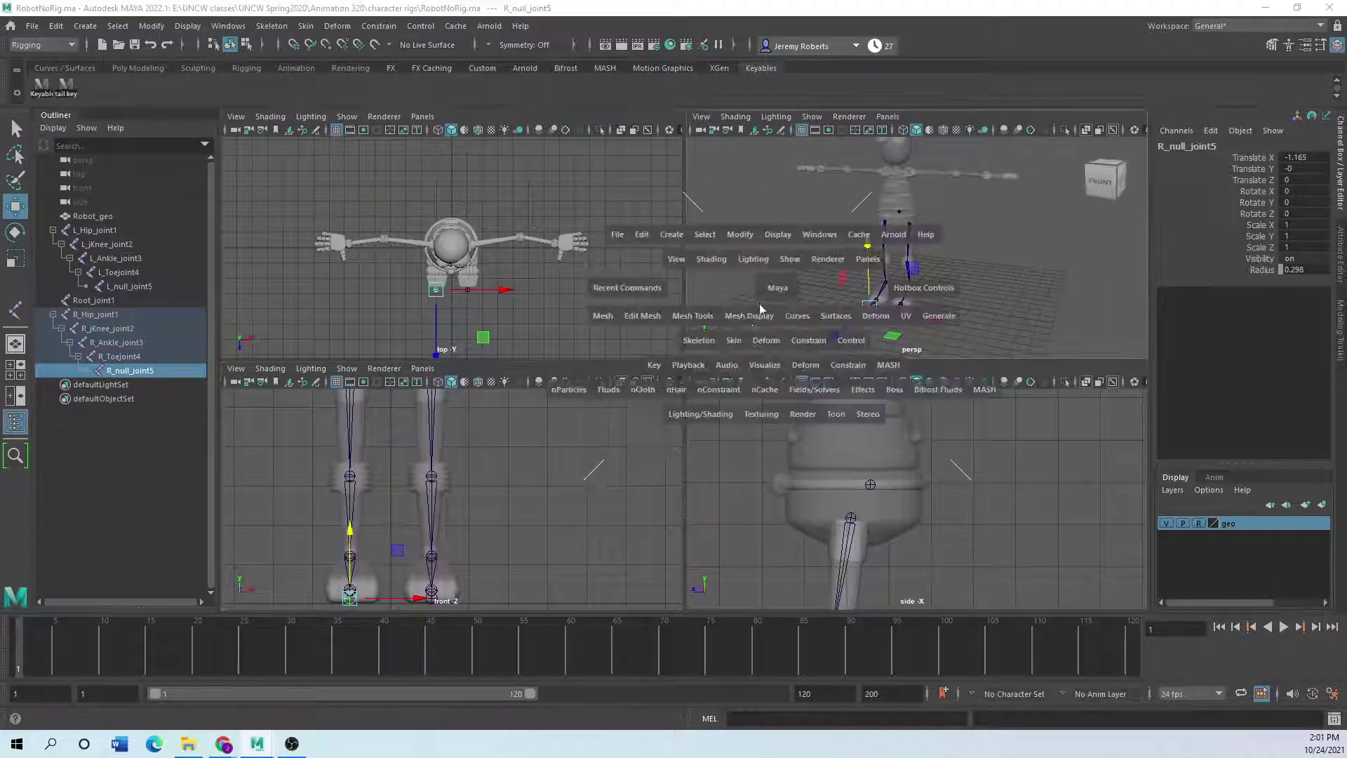
key(space)
key(space)
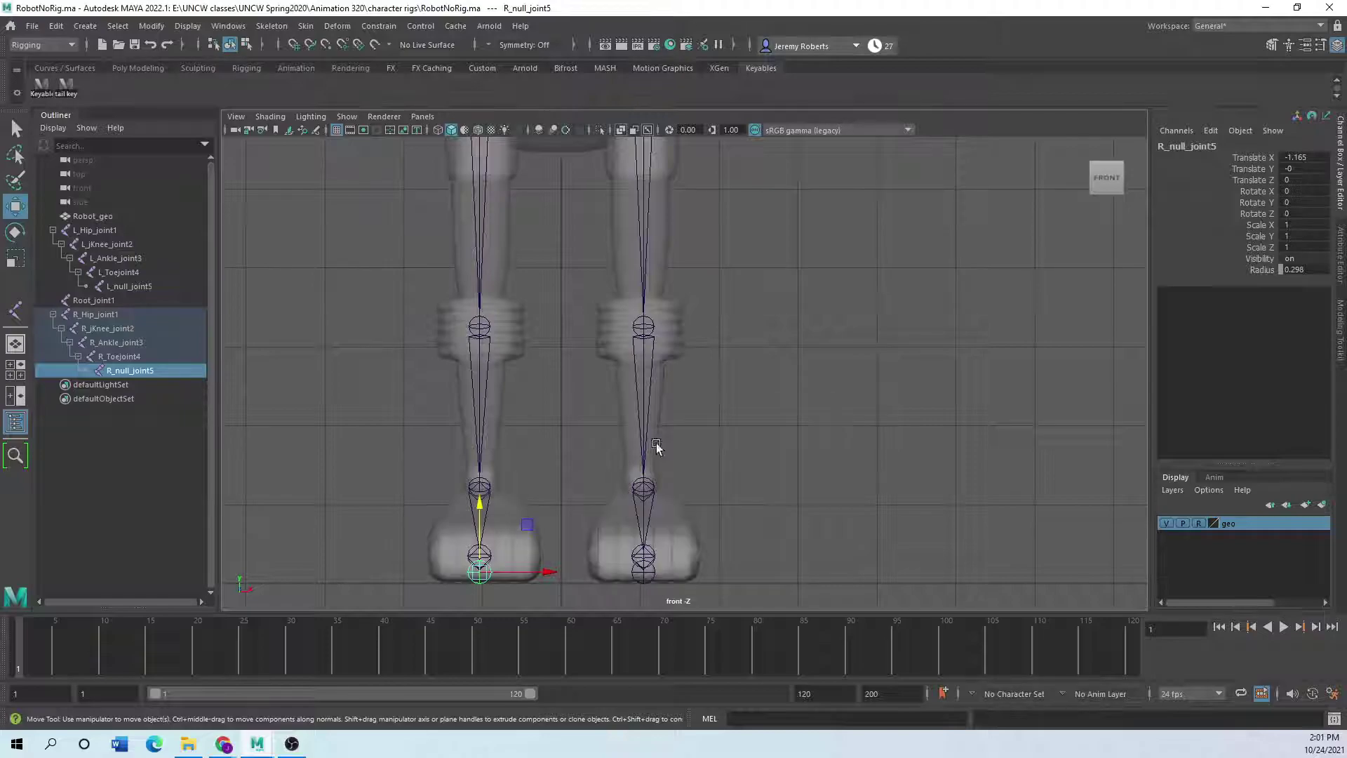
key(space)
scroll(672, 449, down, 5)
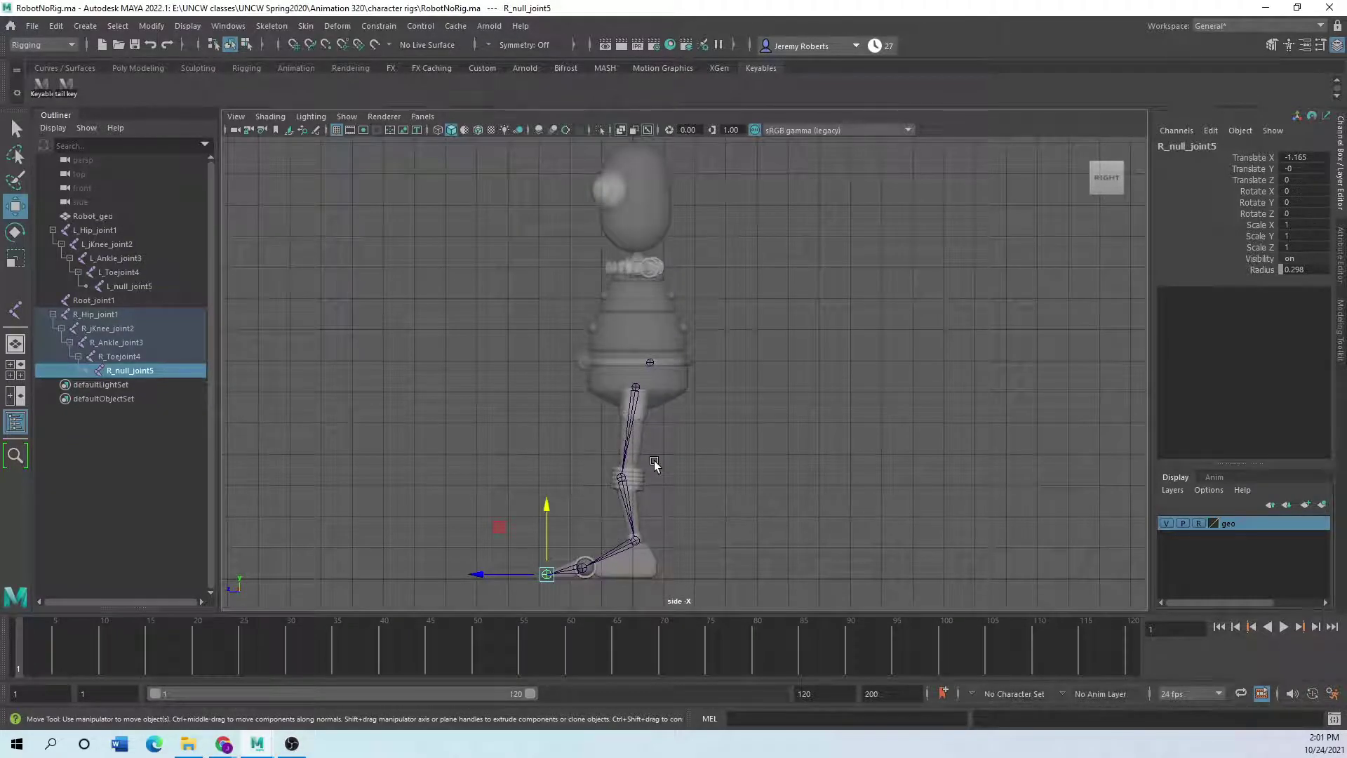
key(space)
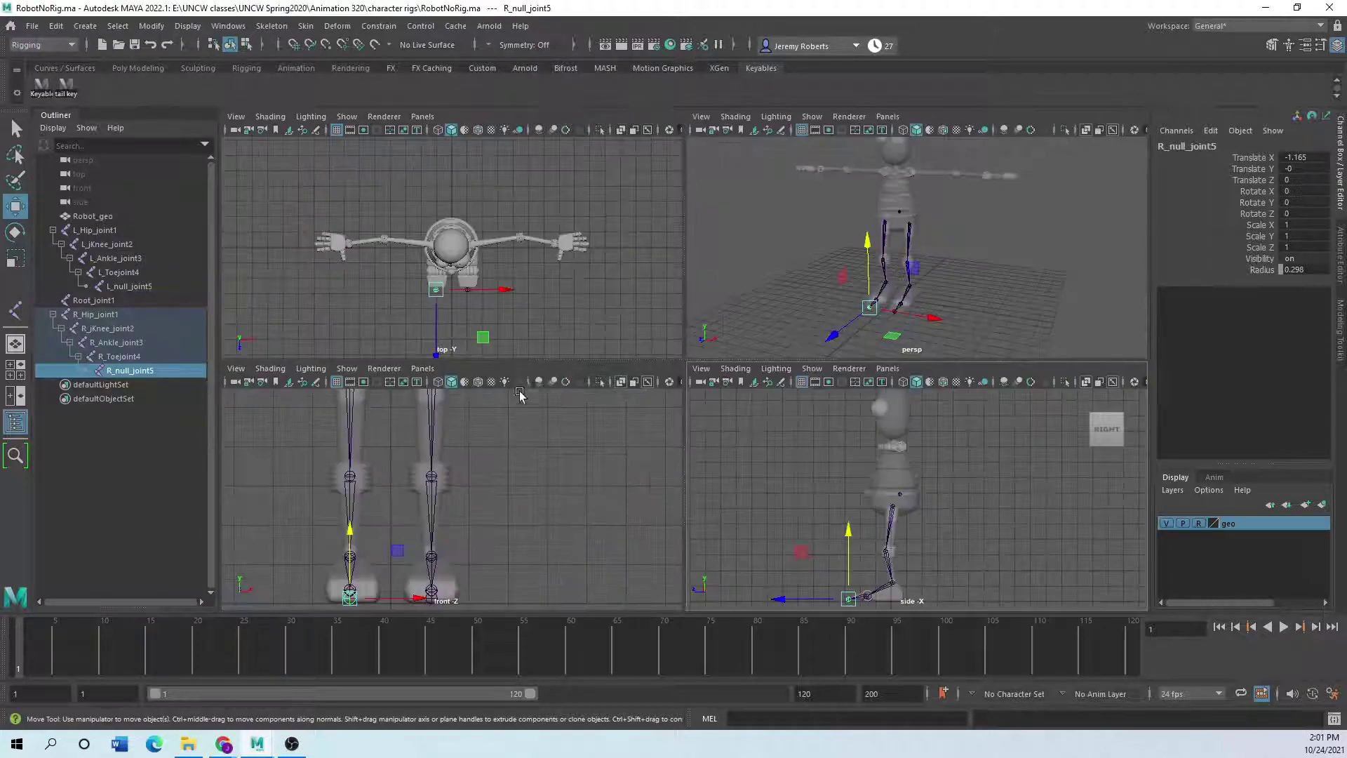
key(space)
scroll(568, 423, up, 4)
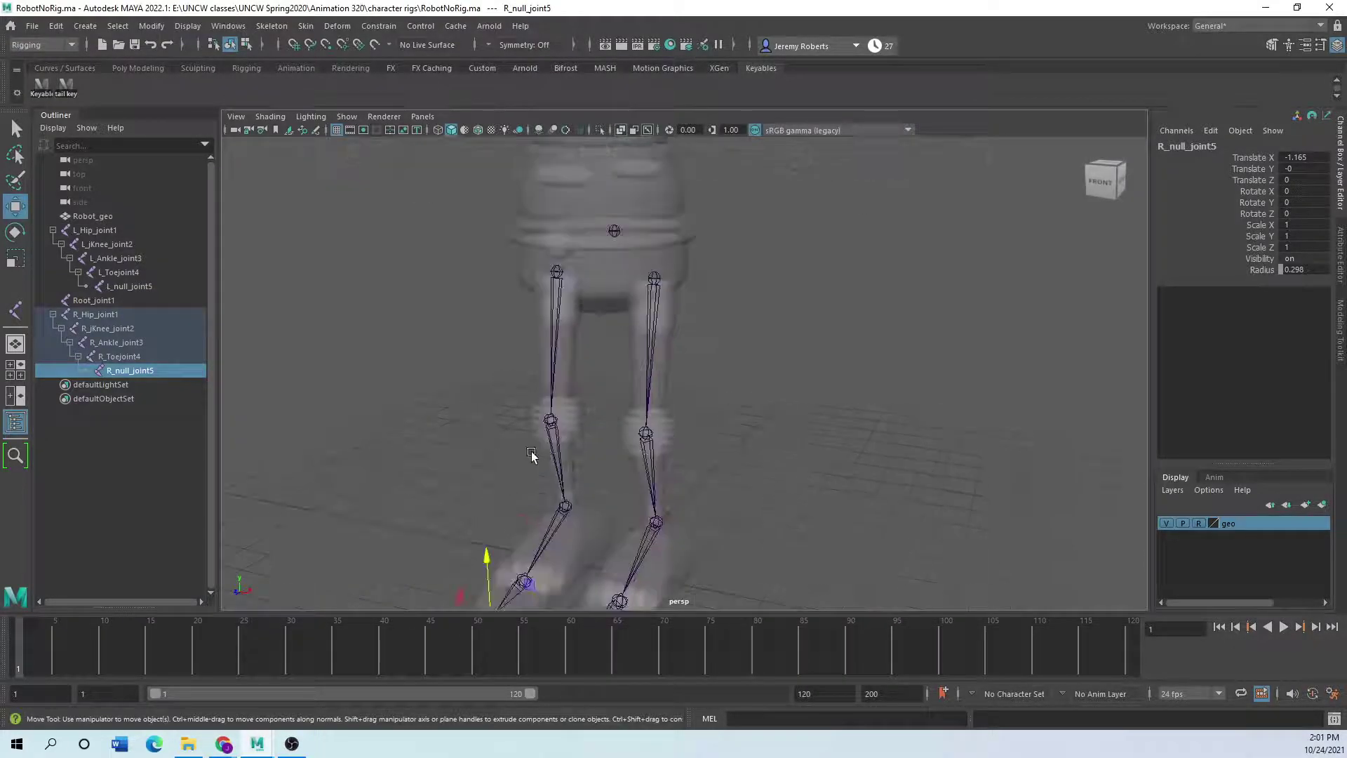
key(space)
key(space)
alt+drag(688, 361, 518, 469)
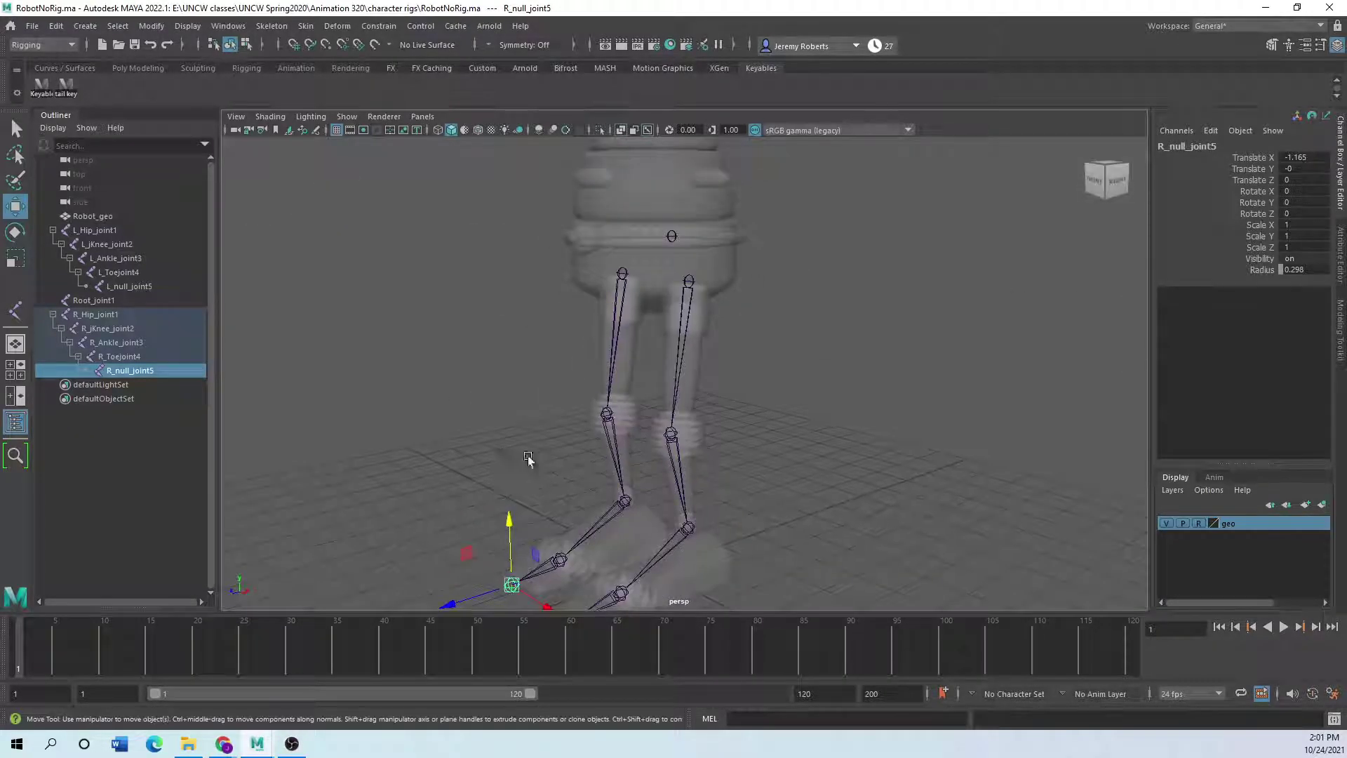
alt+middle_drag(520, 468, 576, 342)
scroll(699, 472, up, 5)
scroll(700, 472, down, 5)
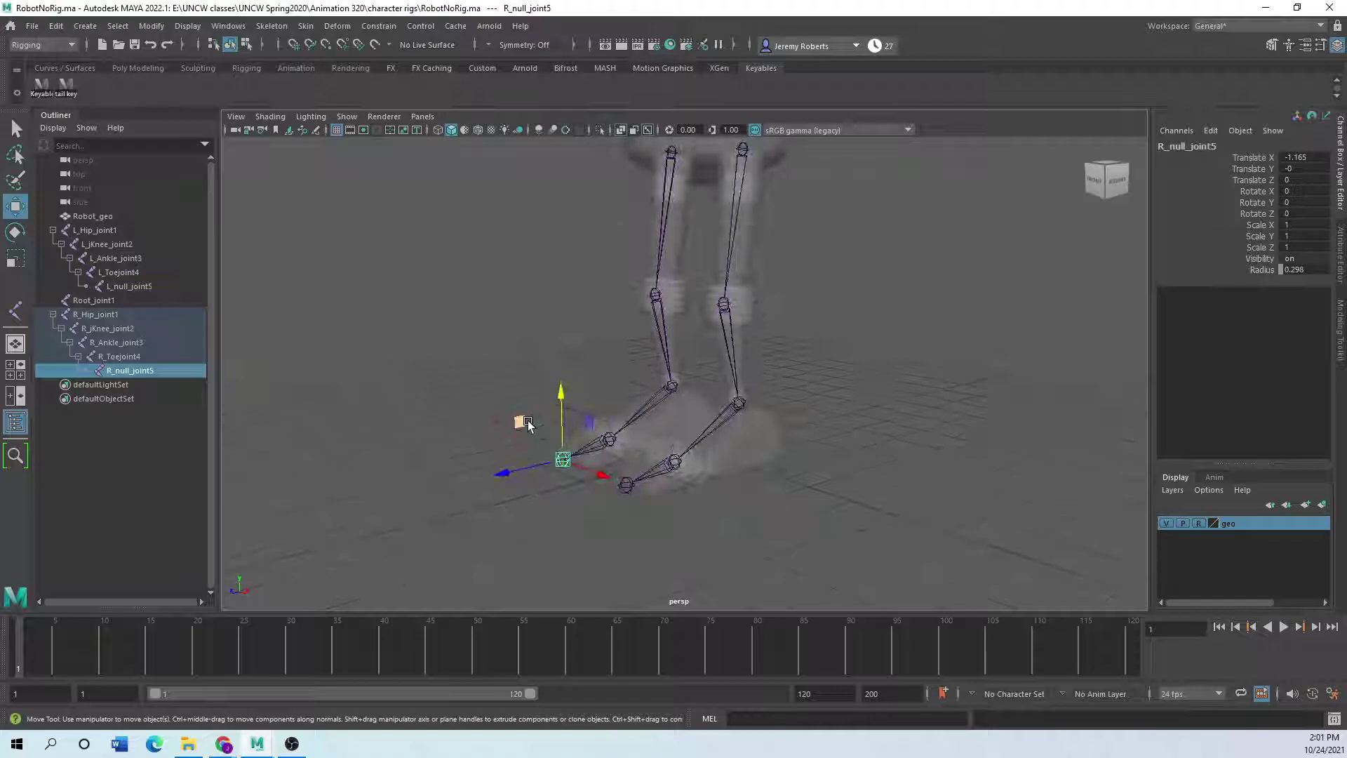
alt+drag(526, 421, 620, 368)
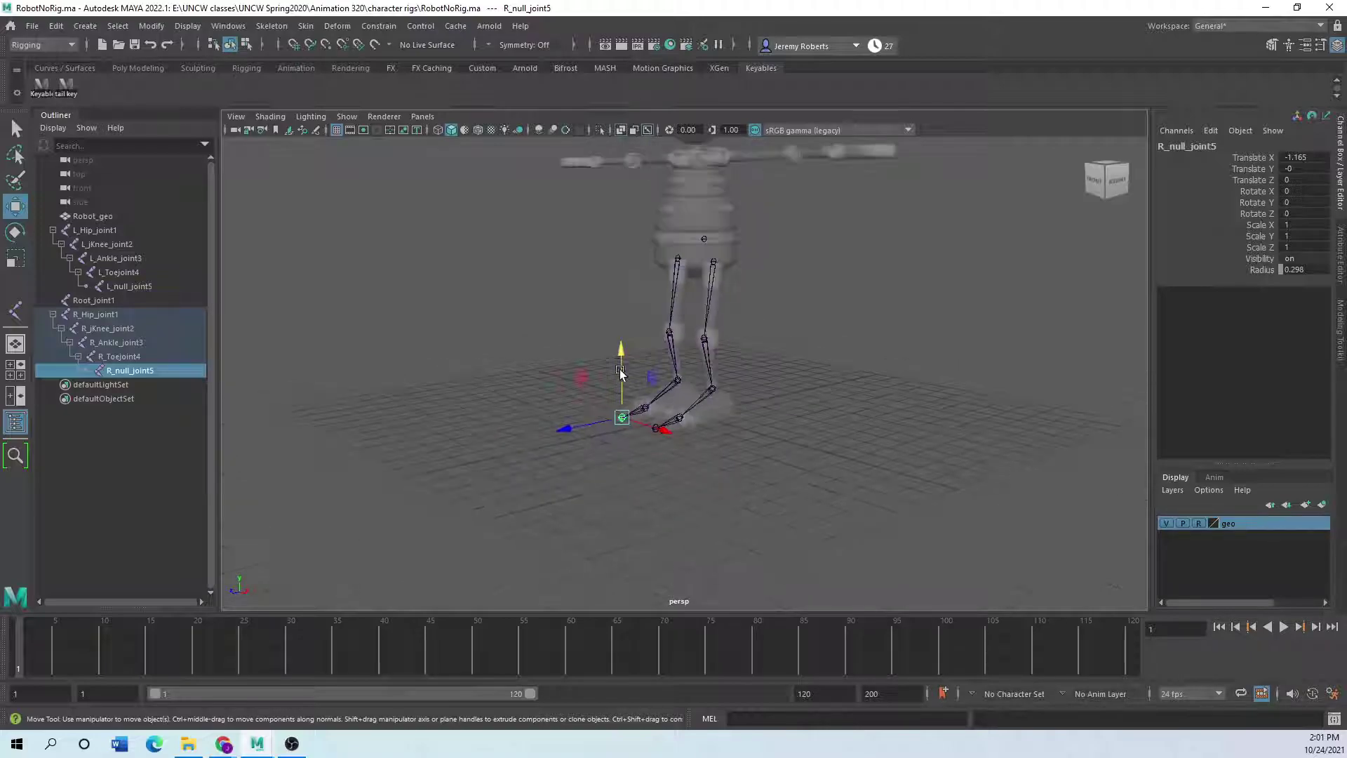
Select R_Hip_joint1 and examine how both hip joints sit relative to the separate root joint in the perspective view.
click(680, 254)
alt+drag(784, 399, 627, 394)
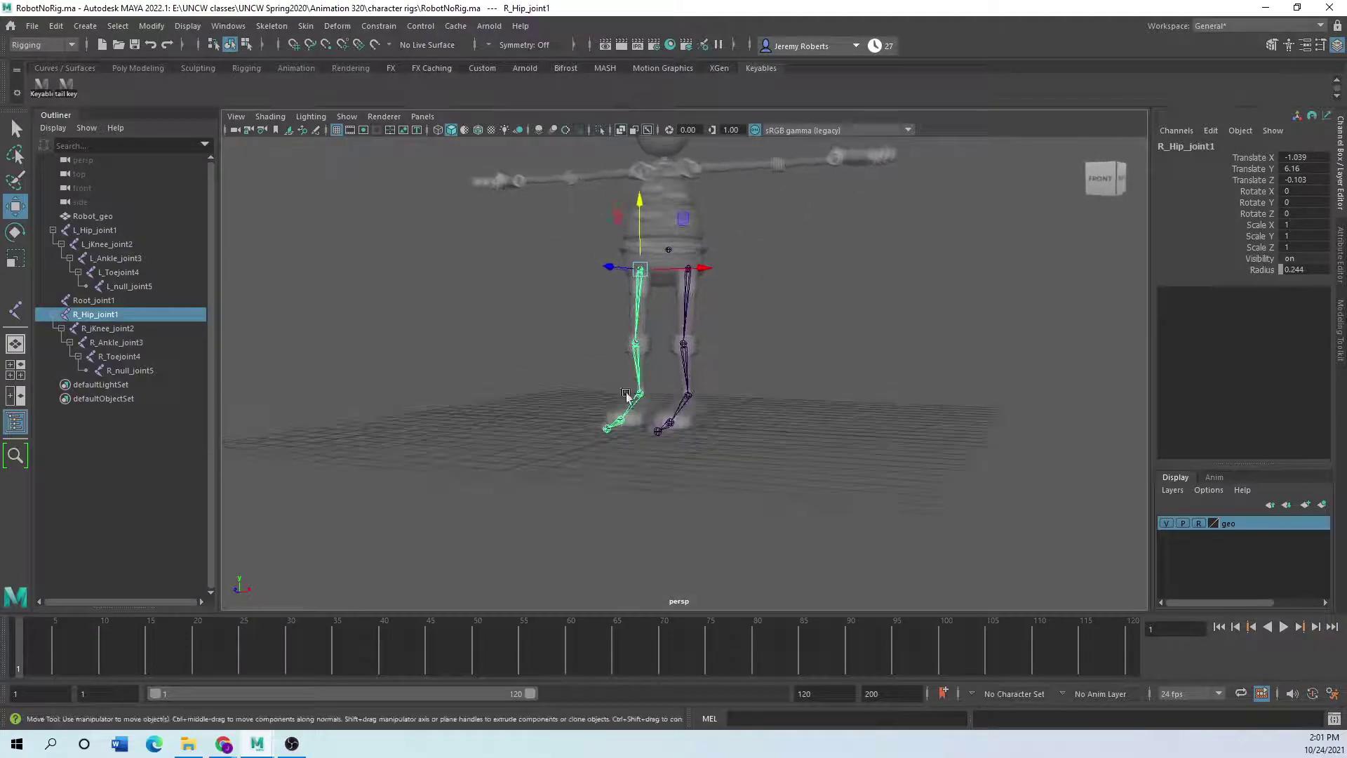
key(space)
key(space)
alt+middle_drag(659, 384, 641, 462)
scroll(641, 462, up, 3)
alt+drag(700, 432, 391, 396)
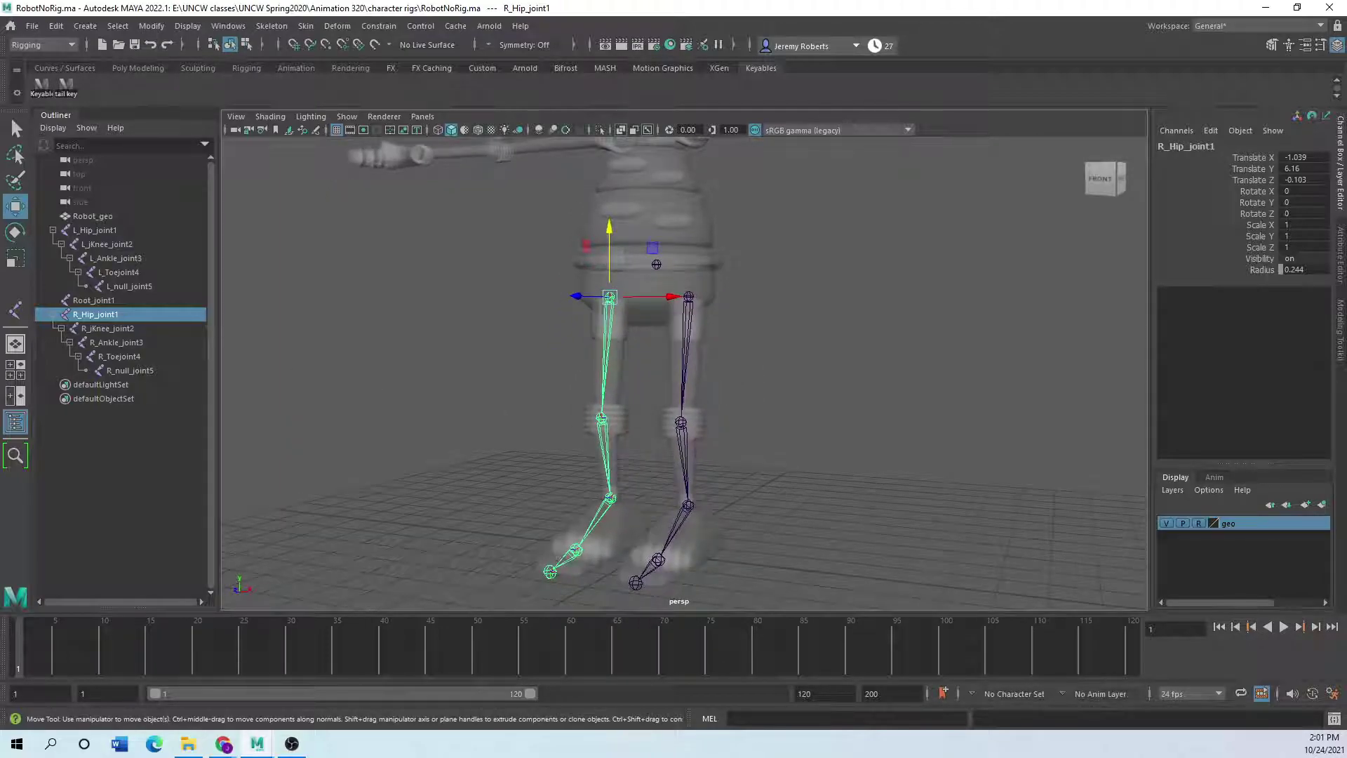
scroll(601, 340, up, 5)
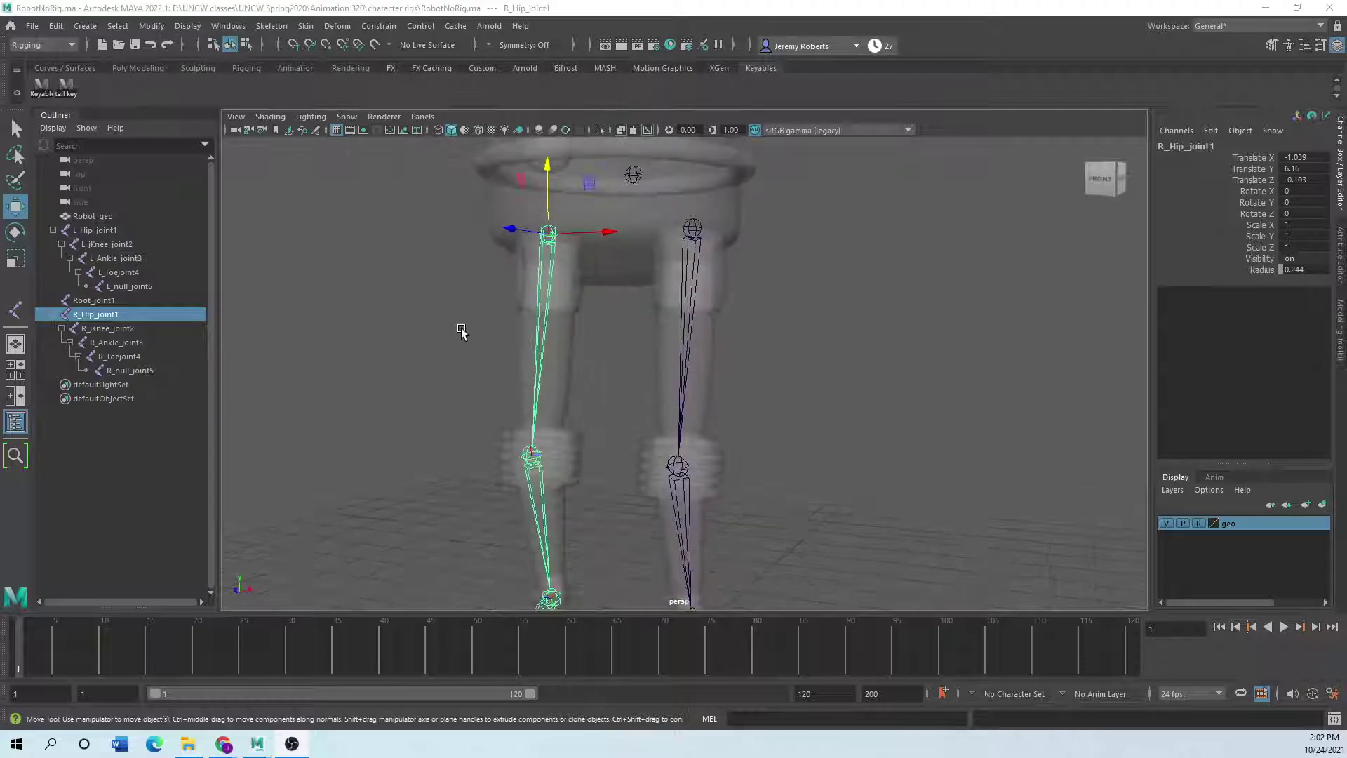
scroll(472, 321, up, 6)
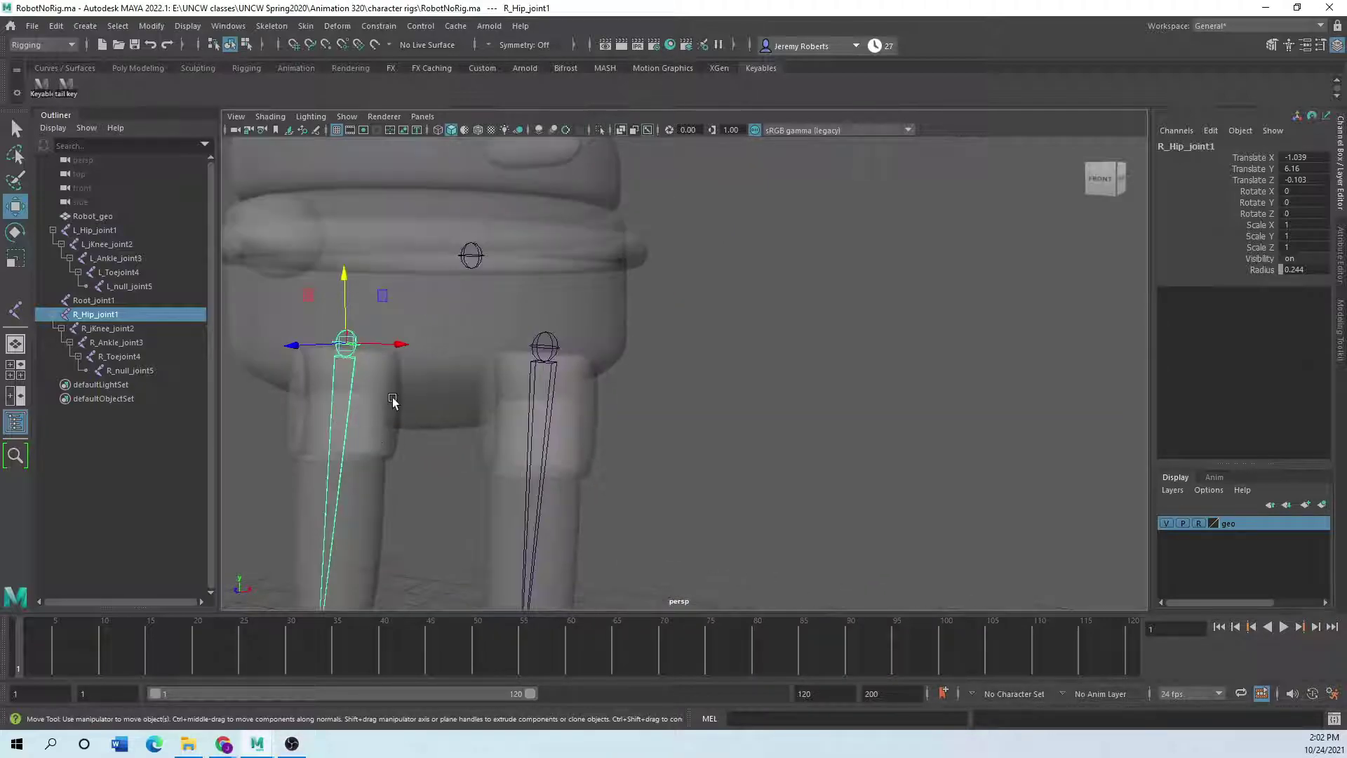
alt+drag(391, 400, 288, 411)
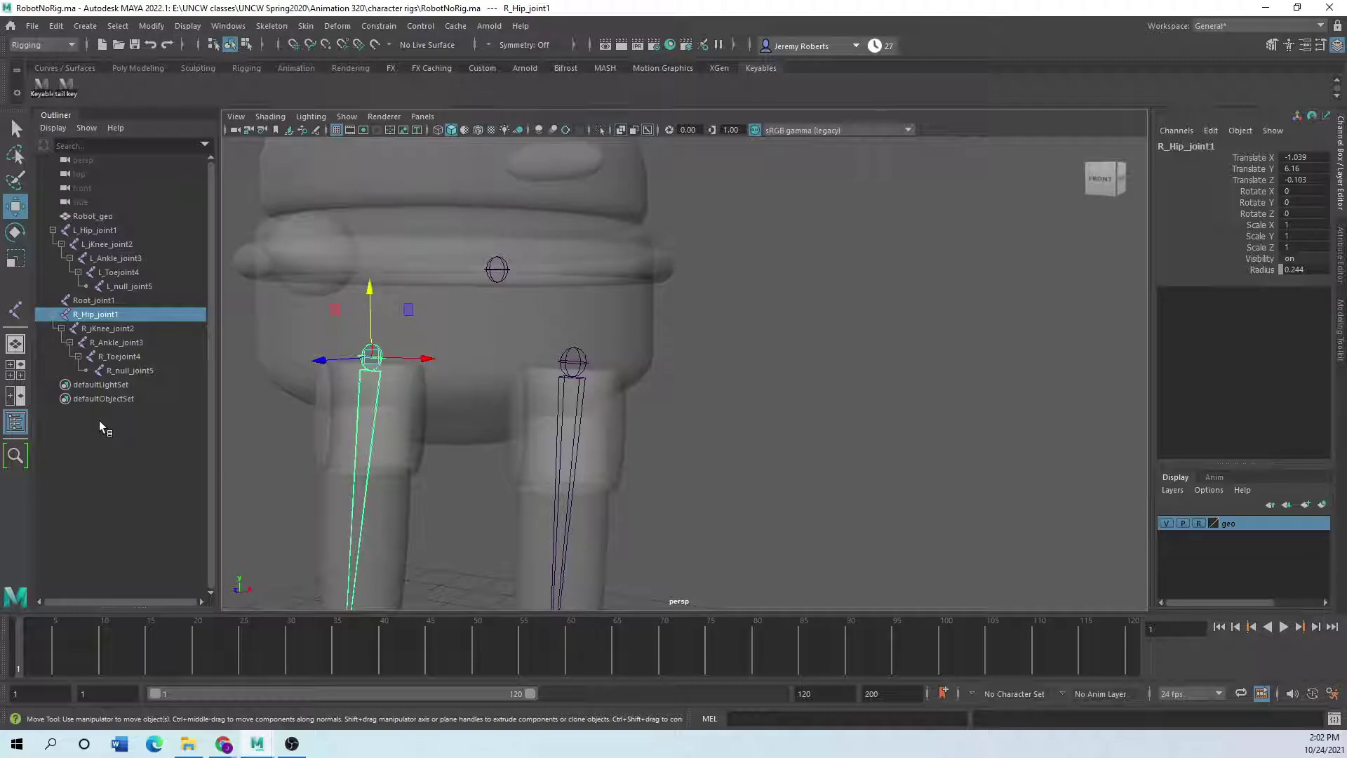
alt+drag(467, 419, 536, 320)
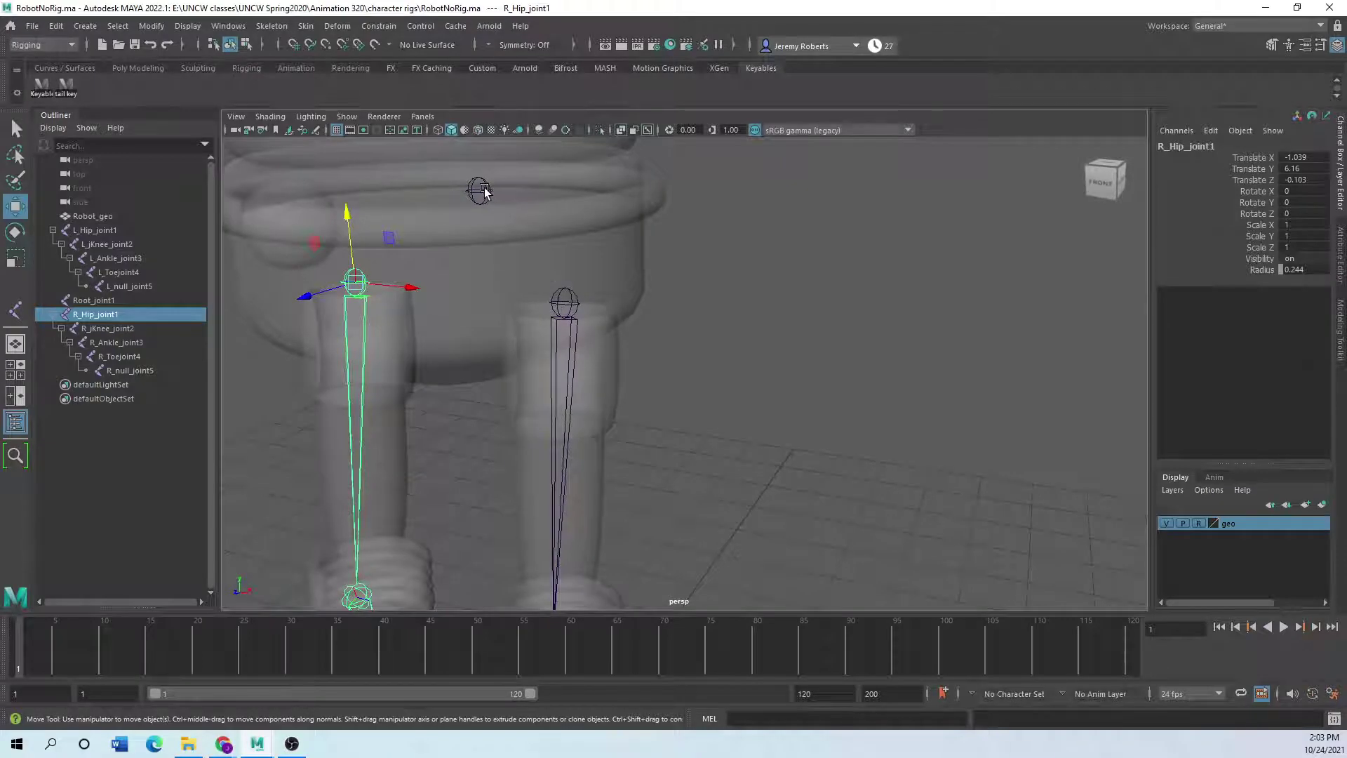
Parent L_Hip_joint1 under Root_joint1, and test the link by moving the root joint down and undoing the move.
click(558, 297)
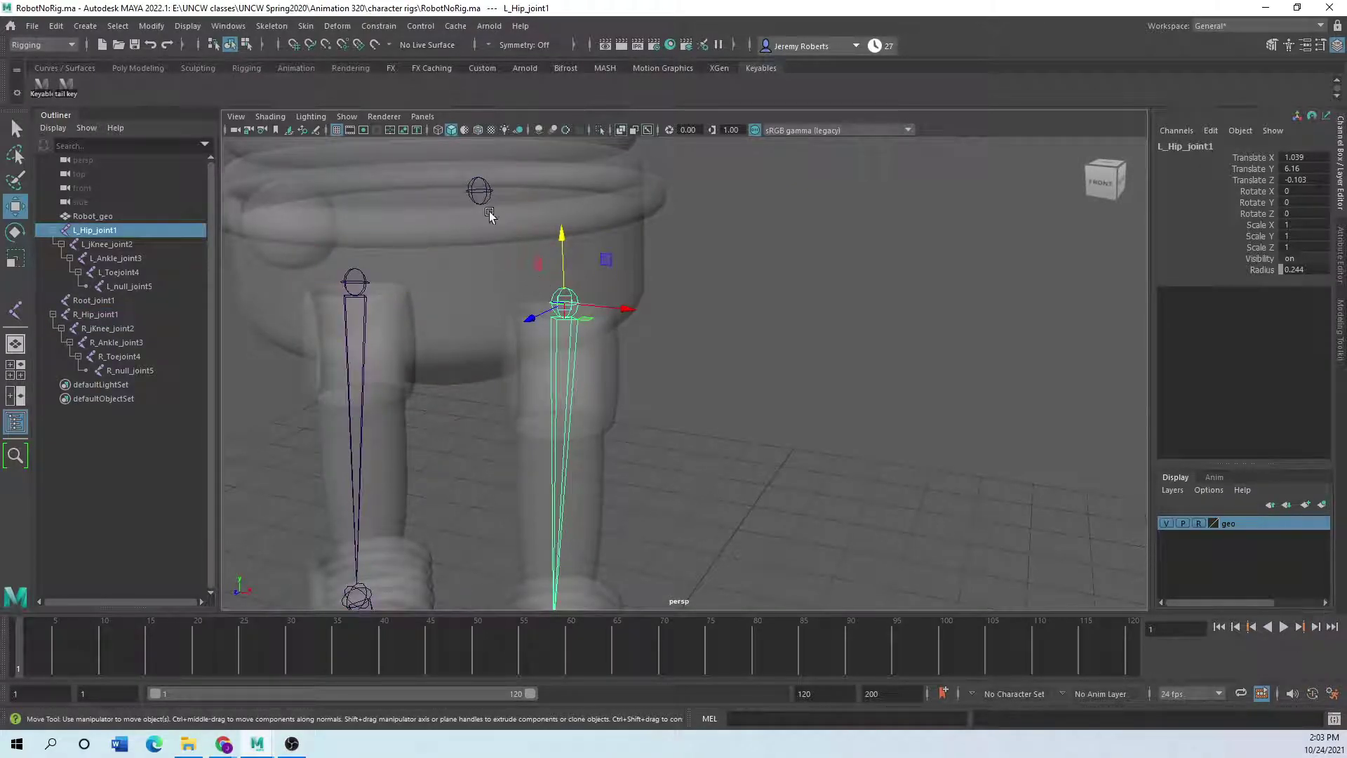
shift+click(479, 191)
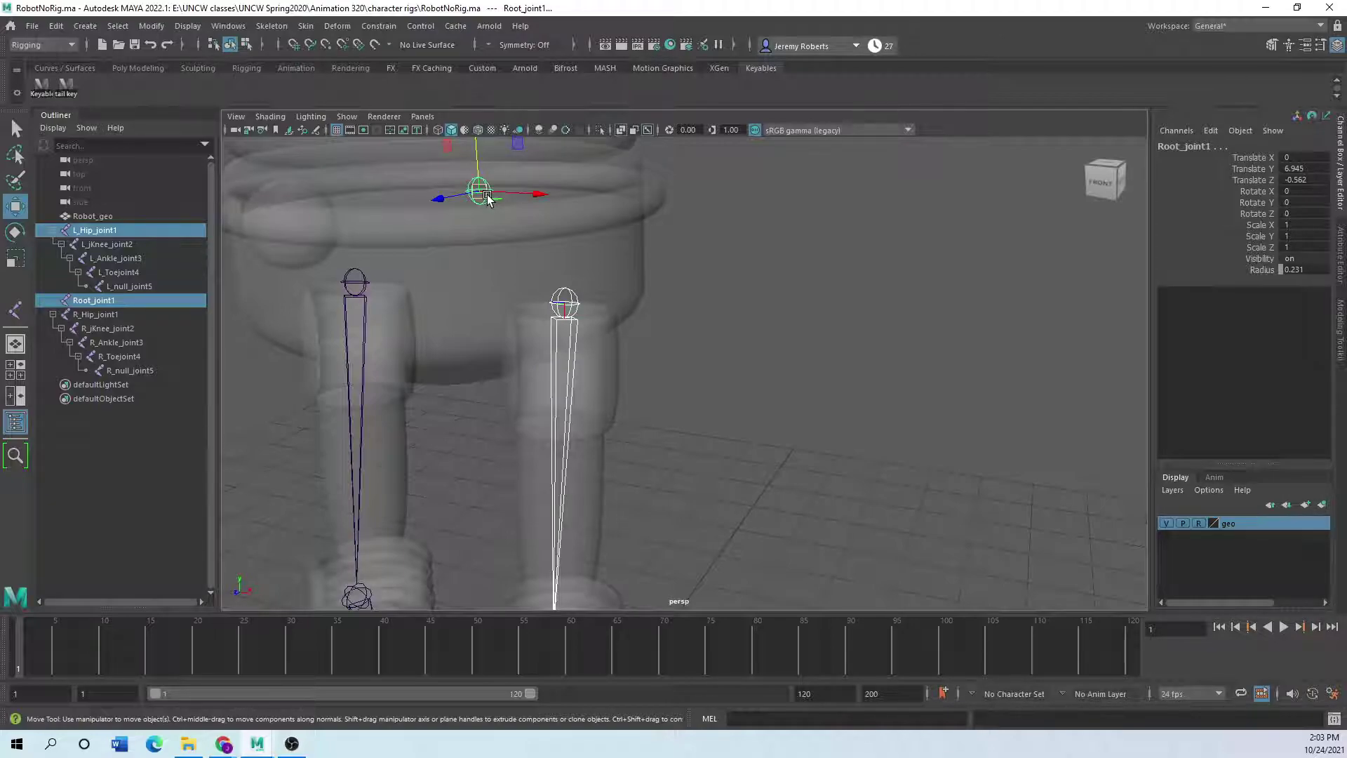
key(p)
click(668, 288)
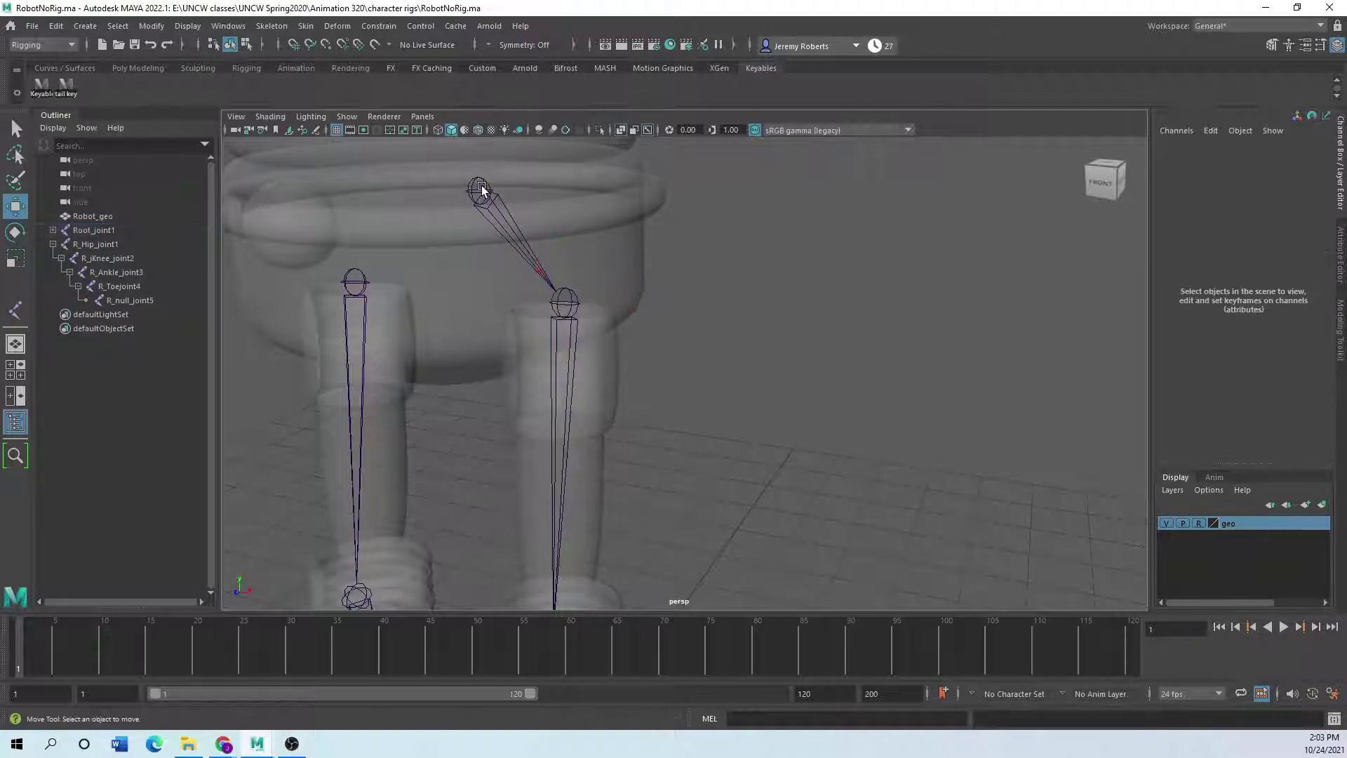
click(480, 189)
drag(479, 153, 457, 183)
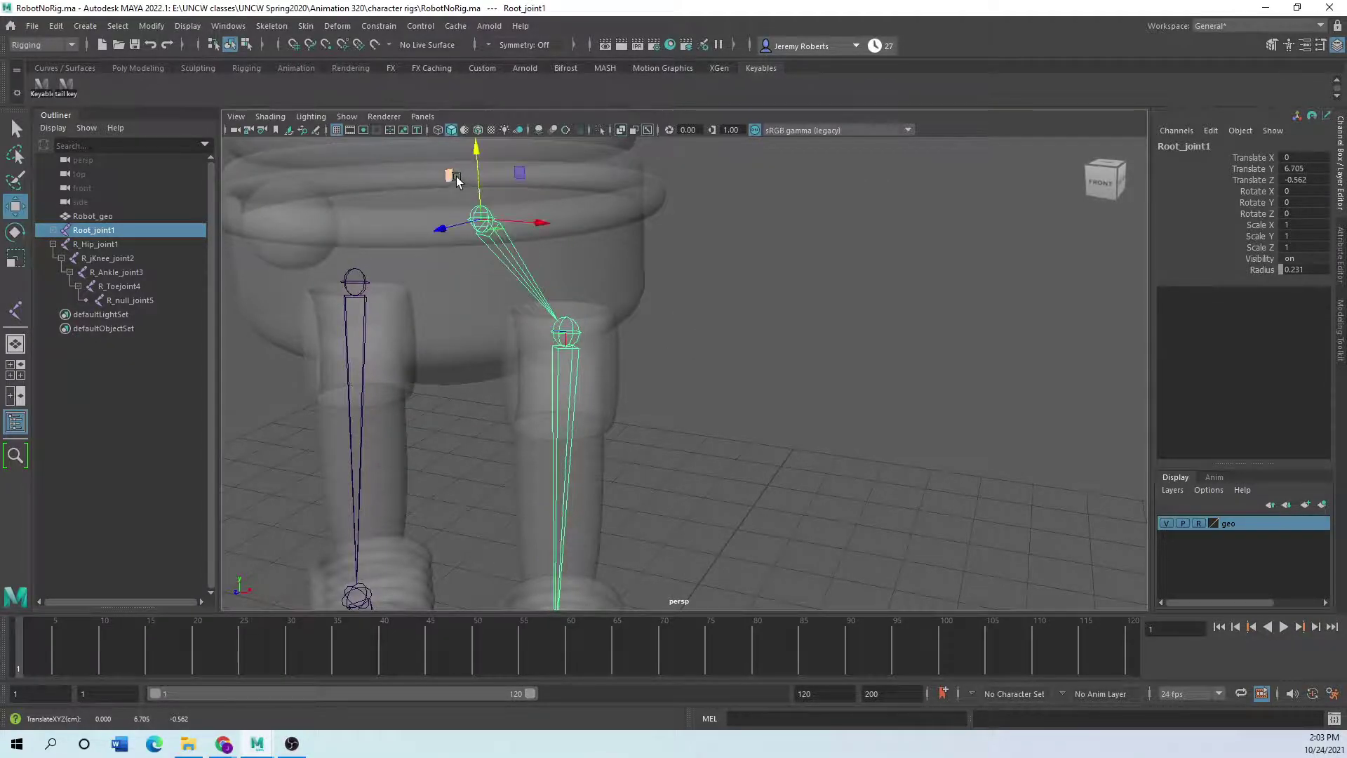
Parent R_Hip_joint1 under Root_joint1 so the right leg chain joins the root.
click(356, 281)
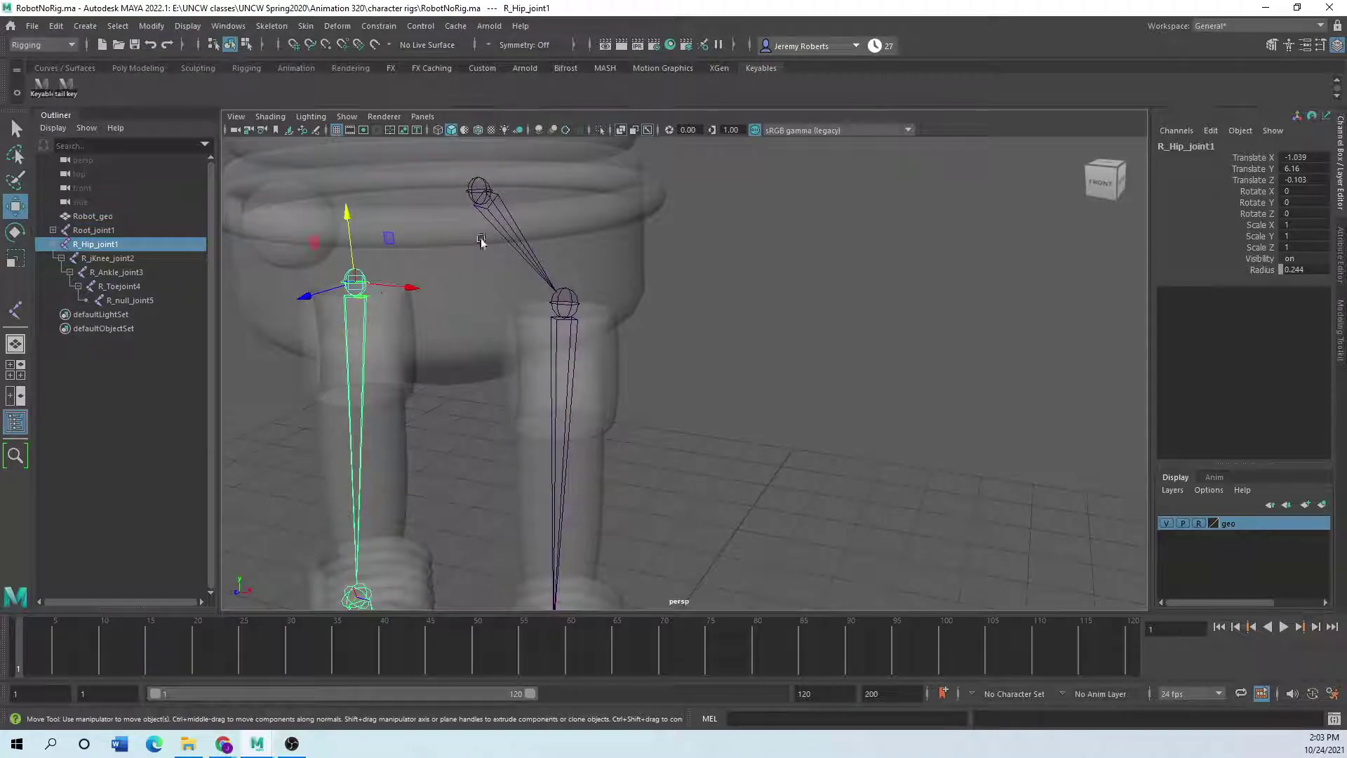
shift+click(474, 184)
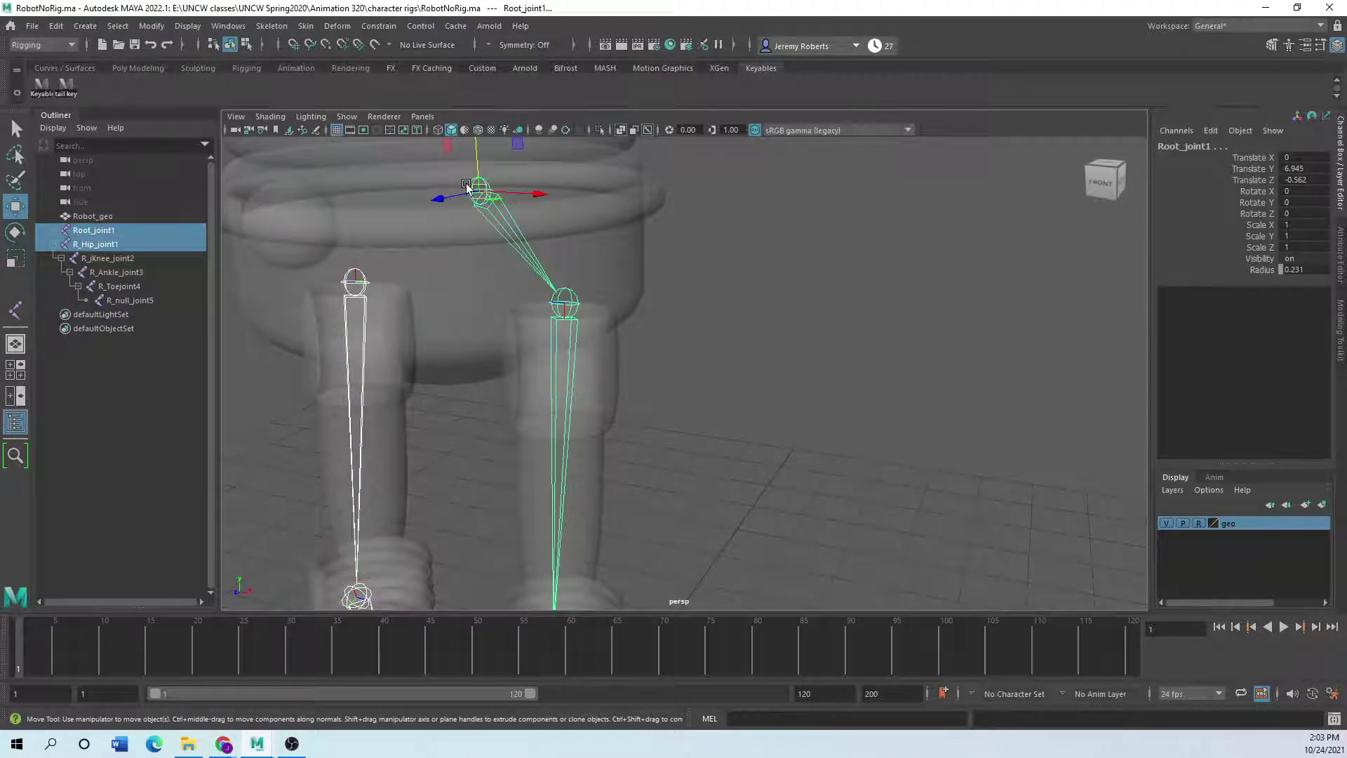
key(p)
click(263, 378)
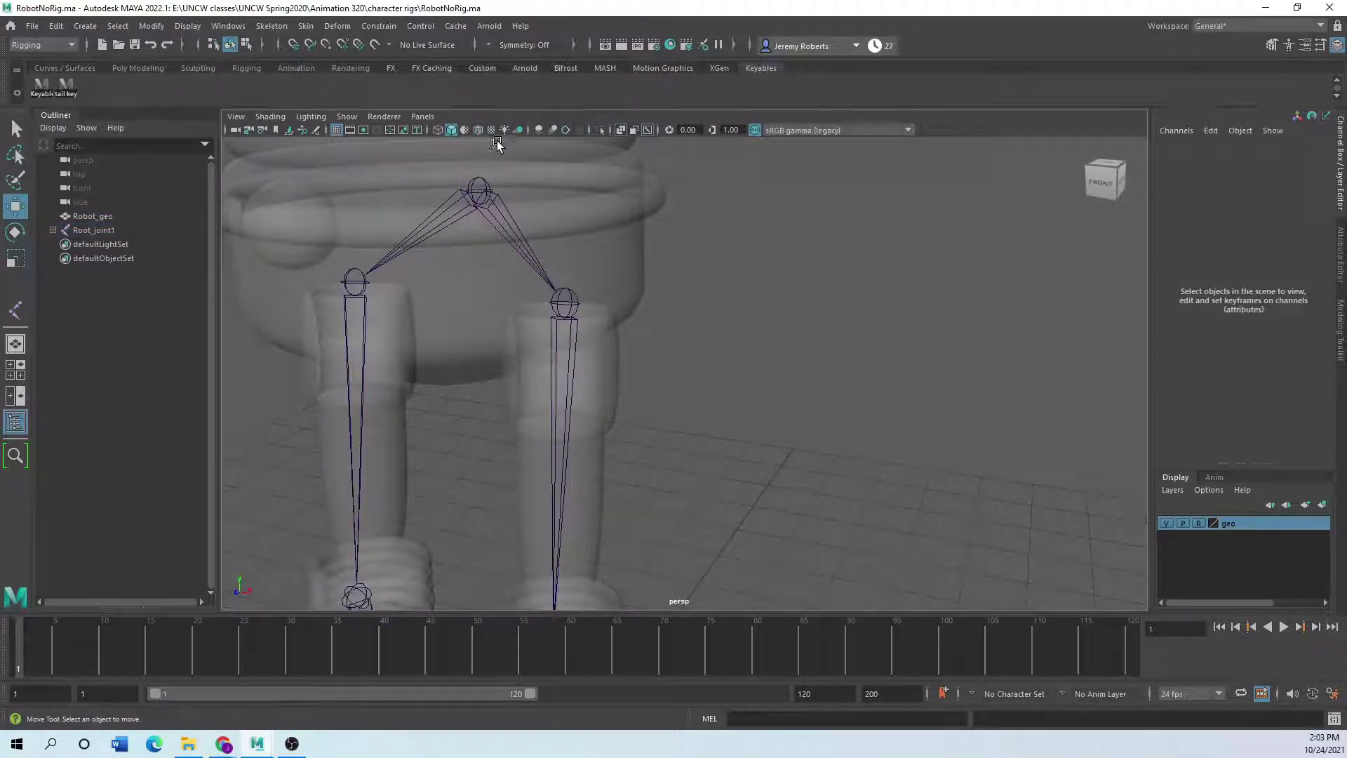
Test the leg connections by rotating Root_joint1 about the X axis, and undo the rotation.
click(479, 184)
scroll(482, 285, down, 5)
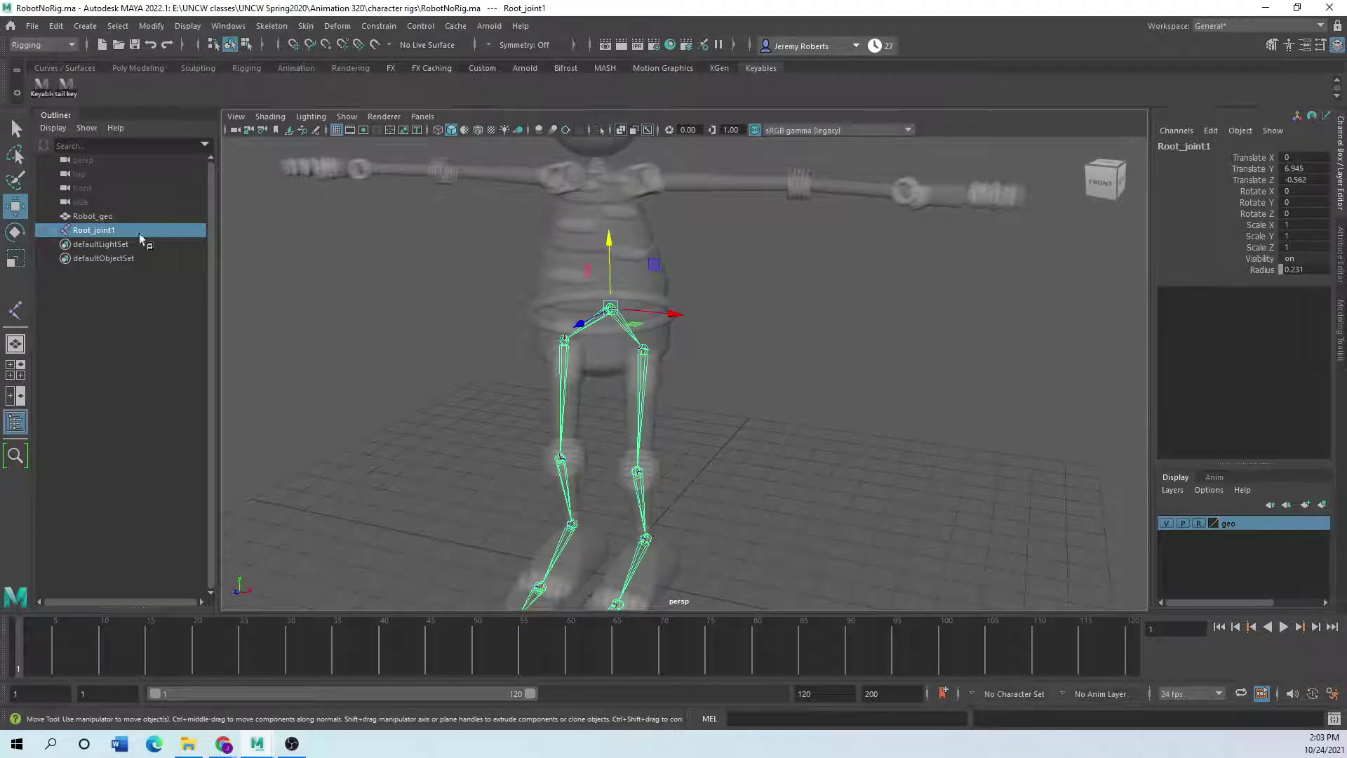
key(e)
mouse_move(585, 310)
mouse_down()
mouse_move(586, 279)
mouse_move(617, 367)
mouse_move(606, 302)
mouse_up()
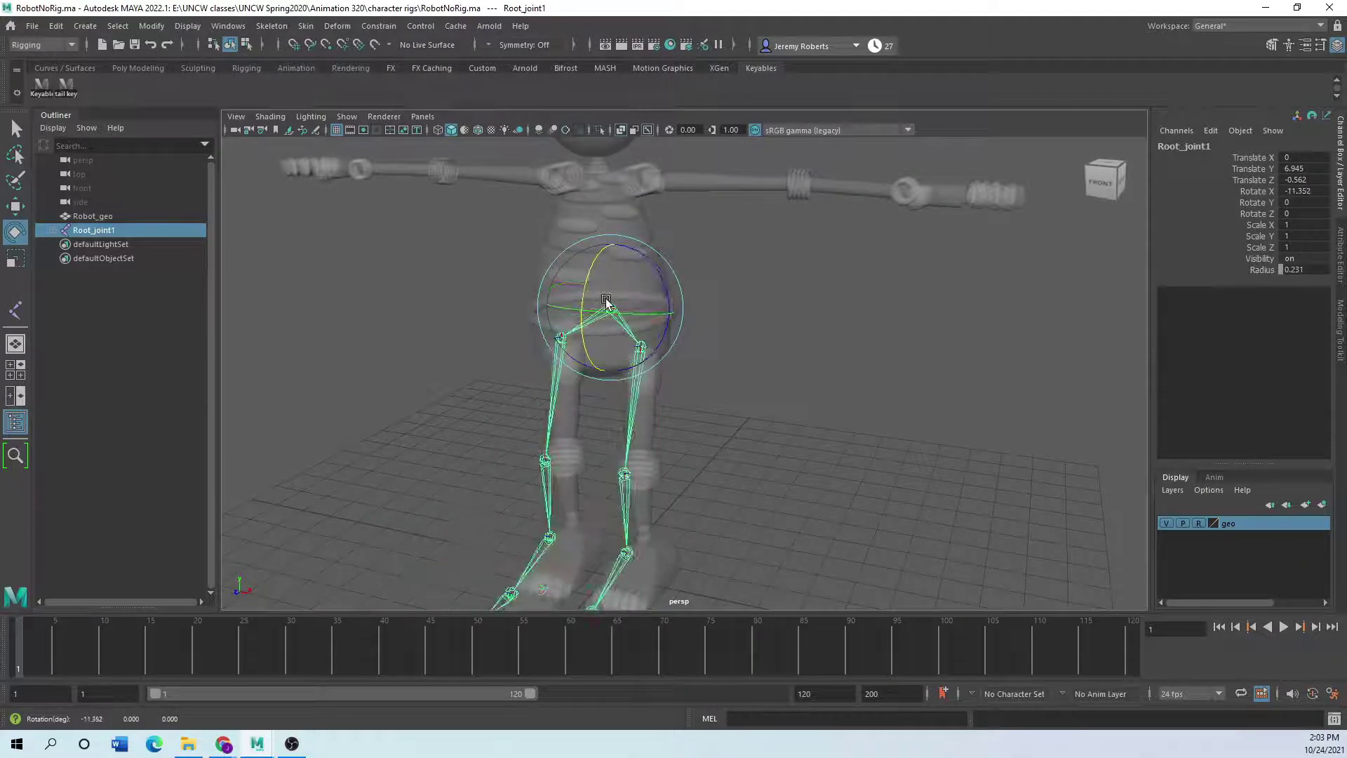
key(ctrl+z)
alt+drag(701, 433, 637, 341)
alt+middle_drag(636, 339, 591, 406)
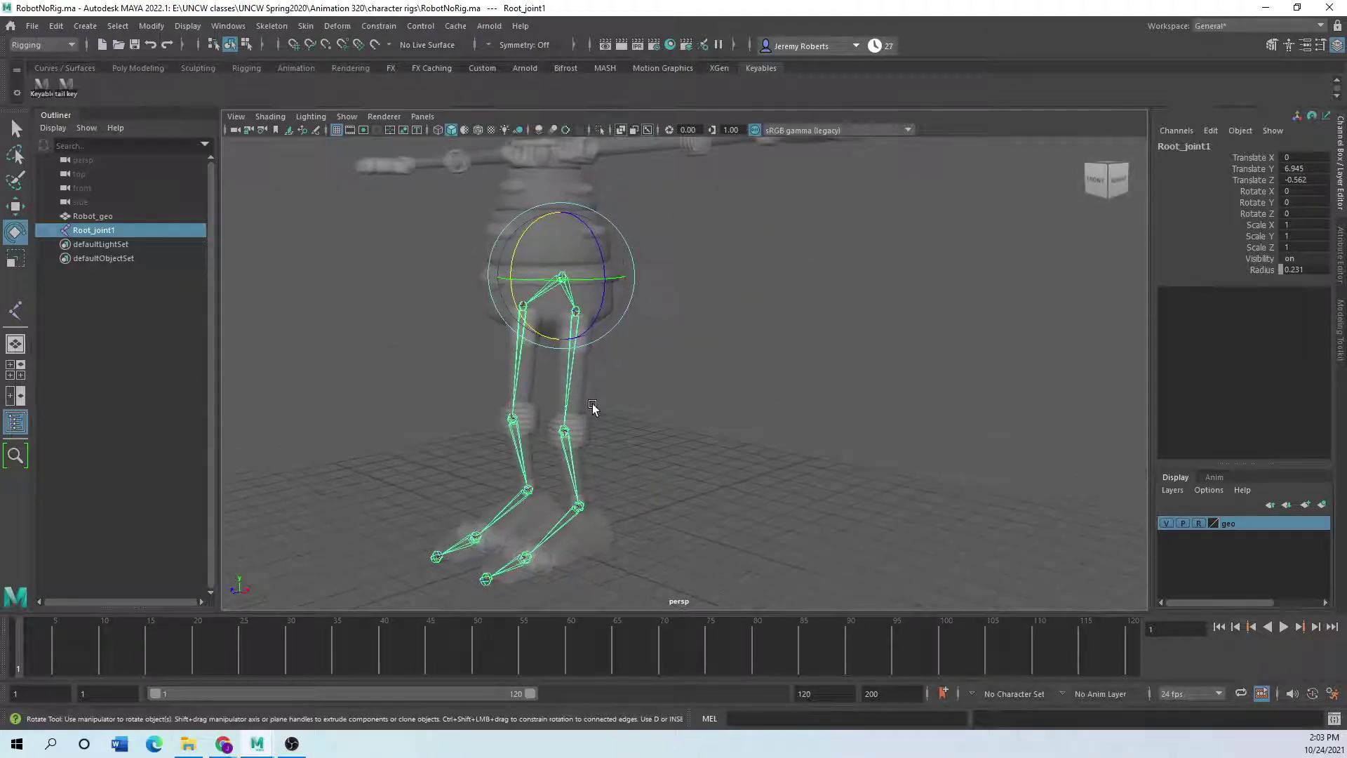
scroll(592, 406, up, 3)
click(592, 291)
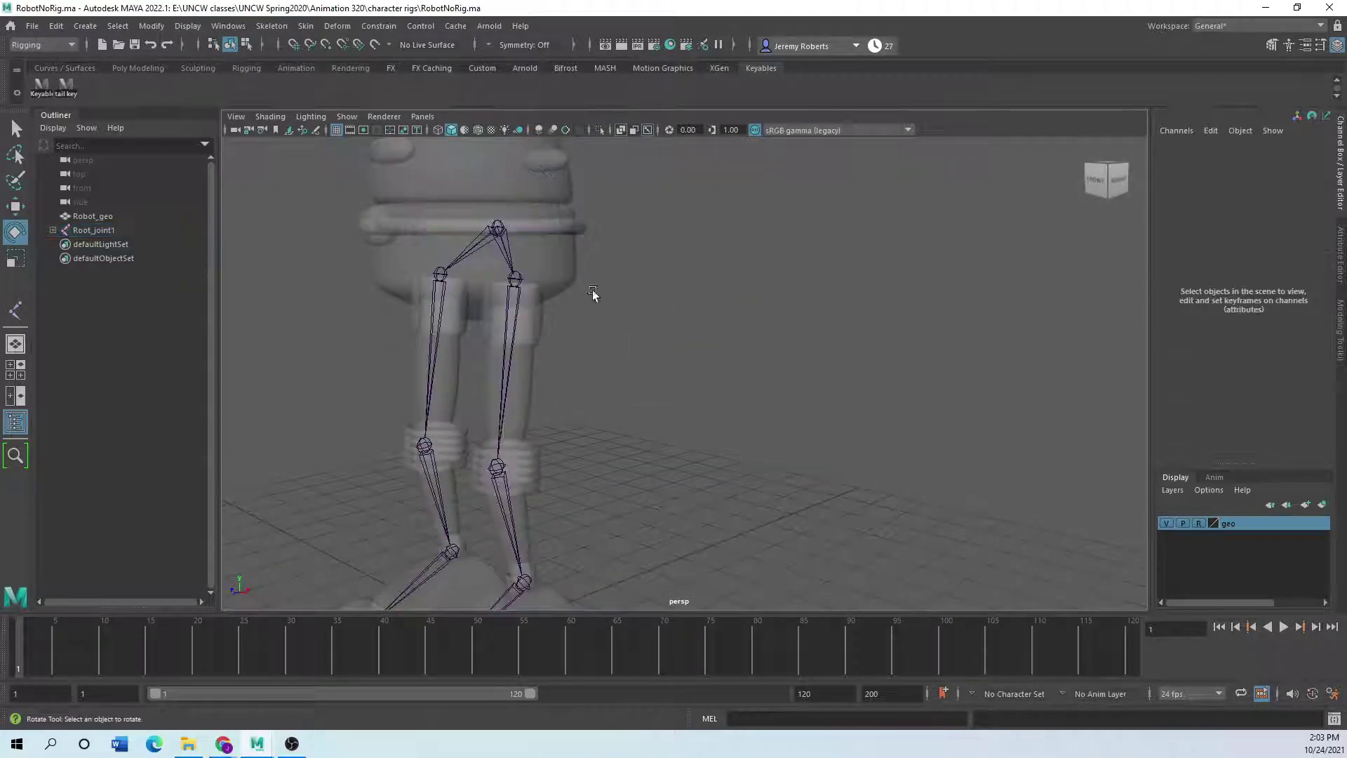
Reset the IK Handle tool settings and enable the Sticky option.
click(504, 224)
click(271, 26)
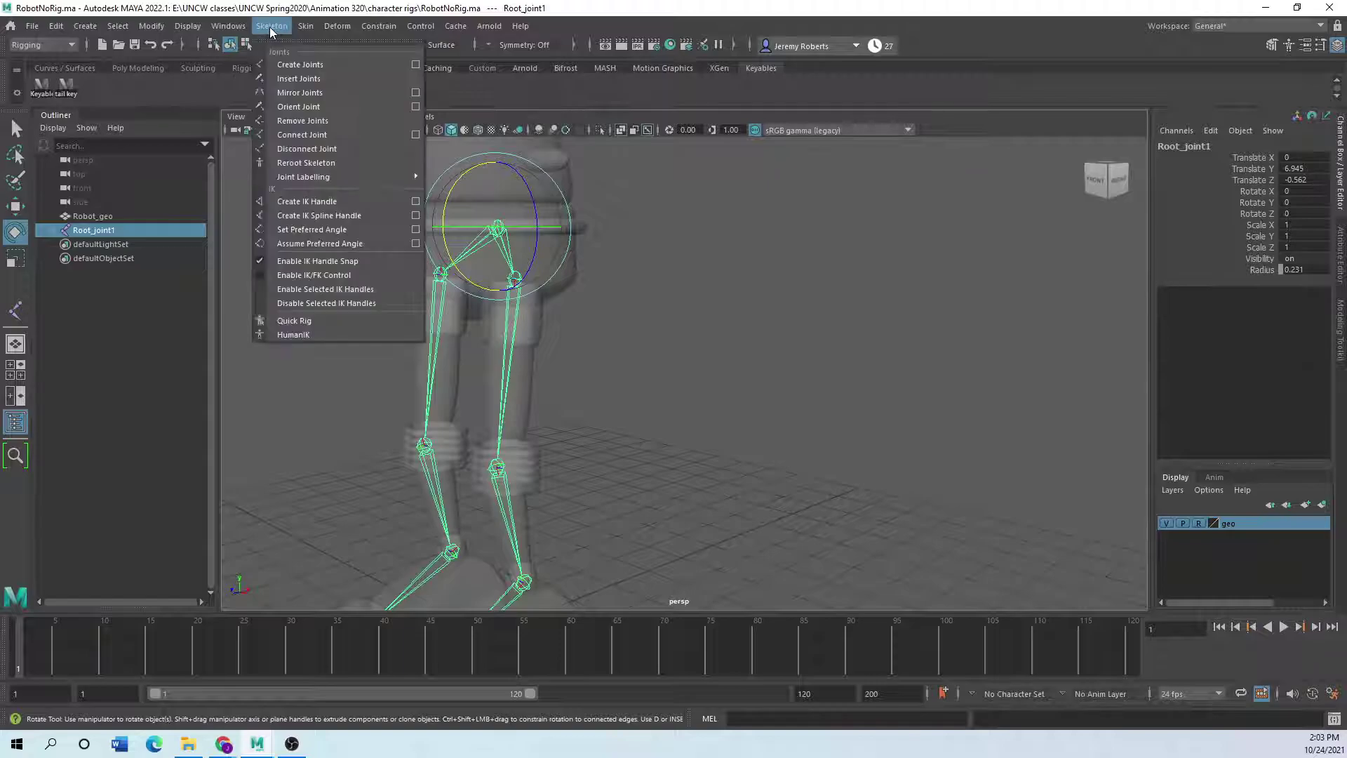
click(338, 203)
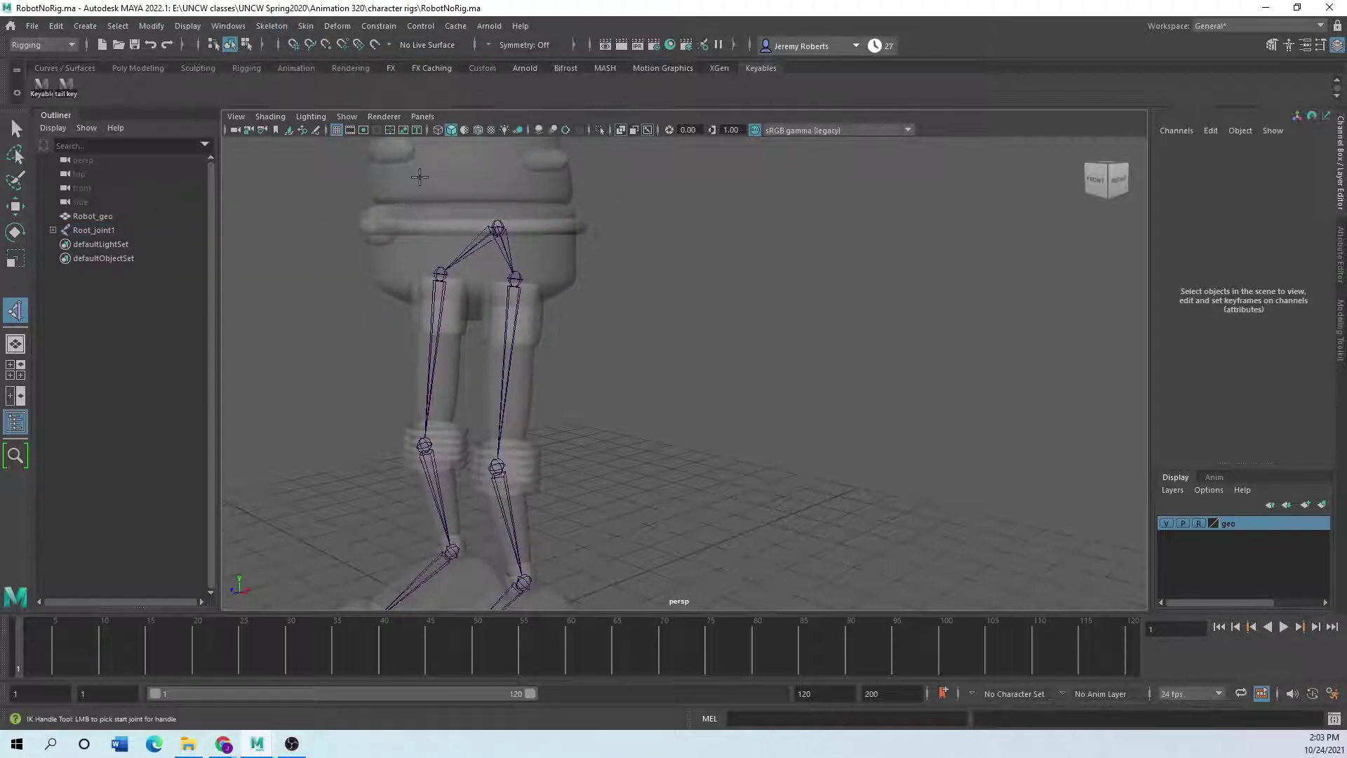
click(271, 26)
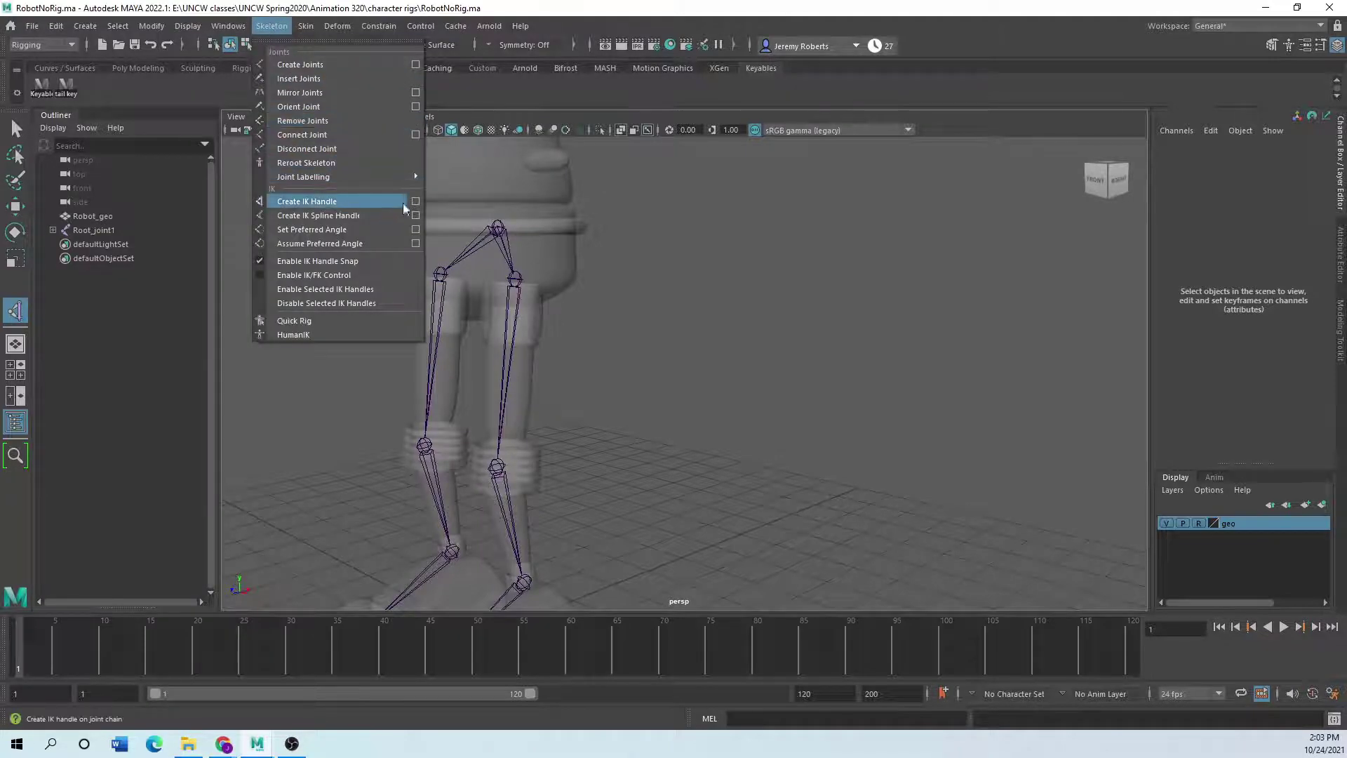
click(416, 201)
drag(238, 128, 900, 122)
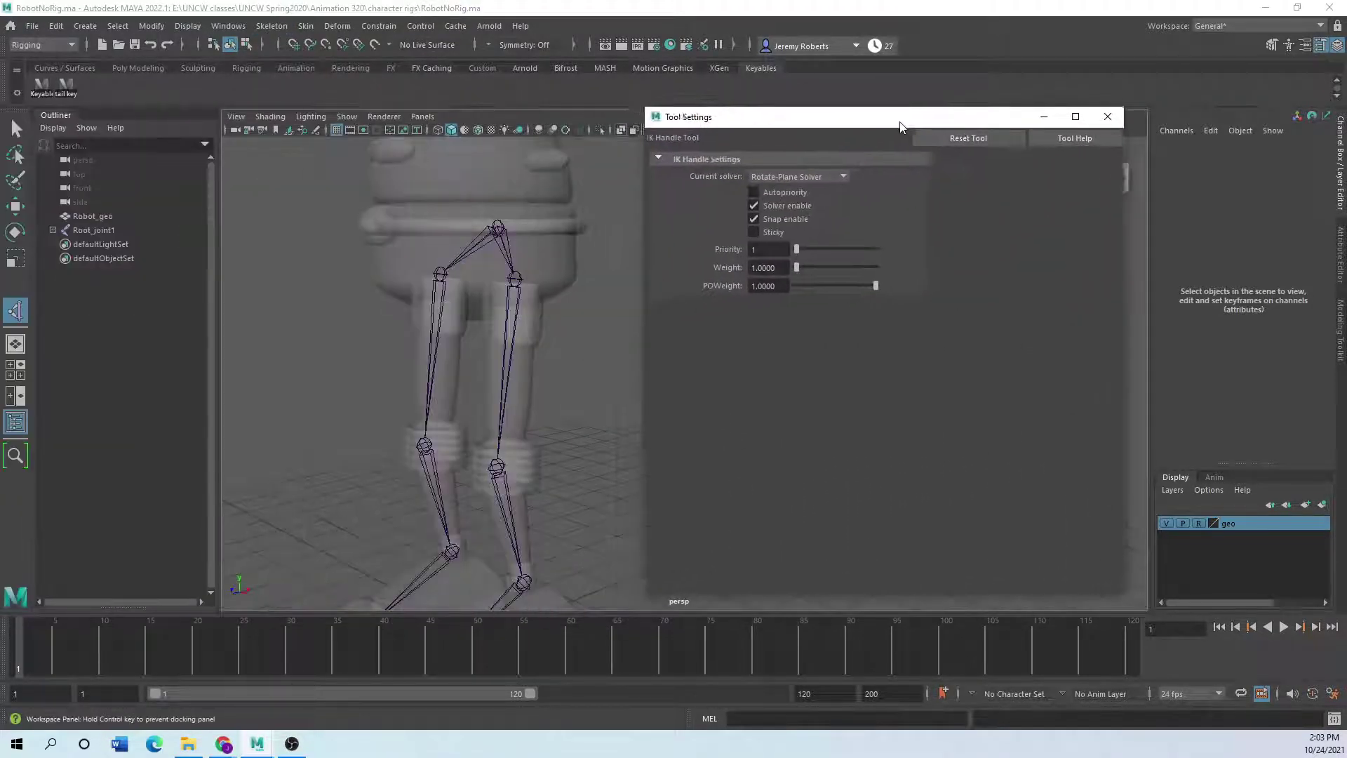
click(961, 139)
click(756, 232)
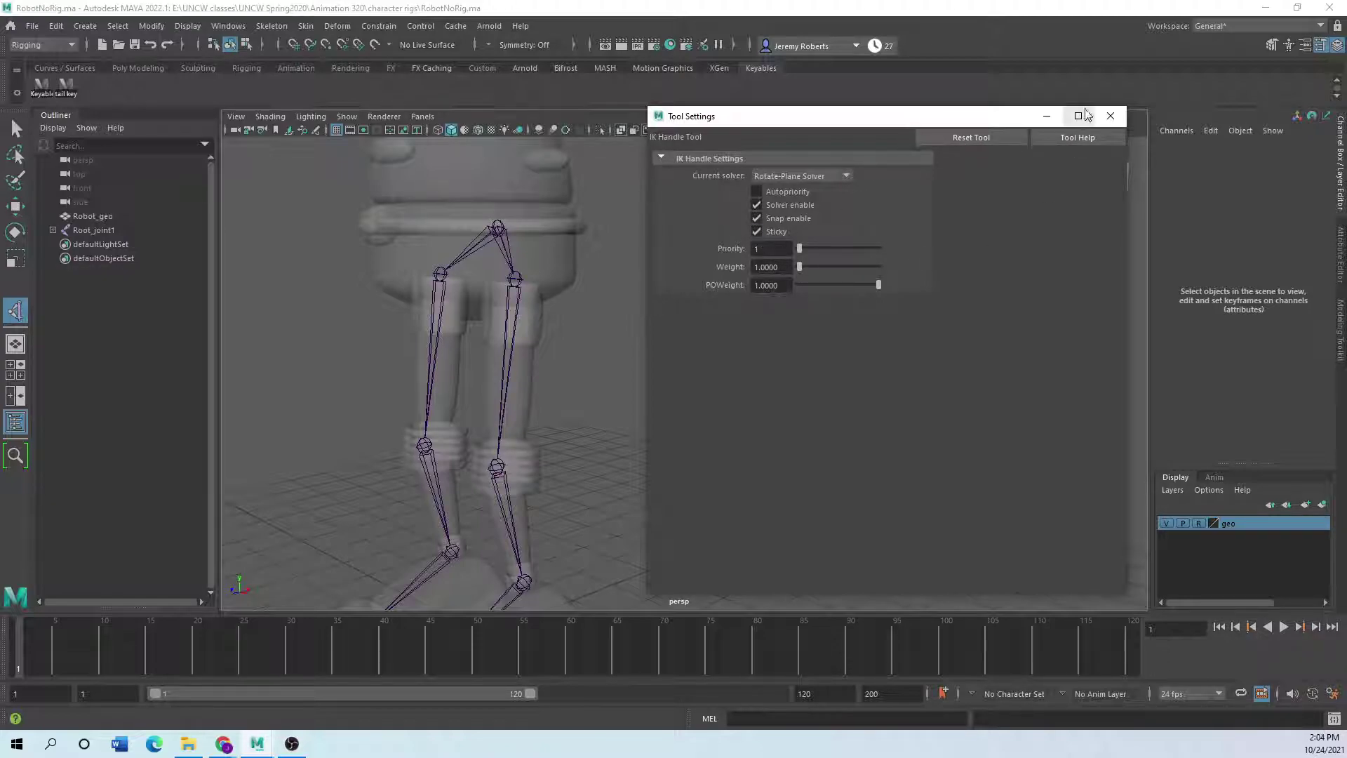
click(1110, 118)
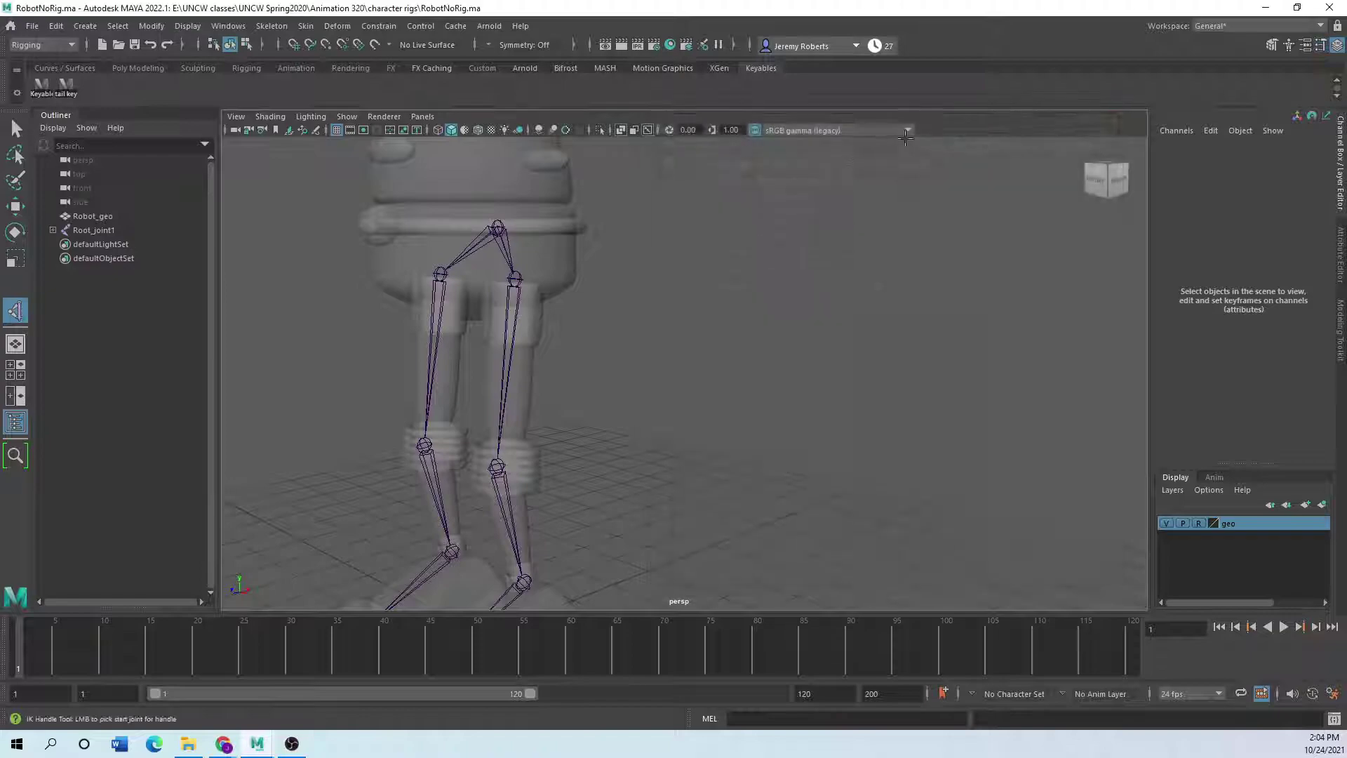
Create an IK handle from L_Hip_joint1 to the left ankle joint.
alt+middle_drag(558, 353, 517, 162)
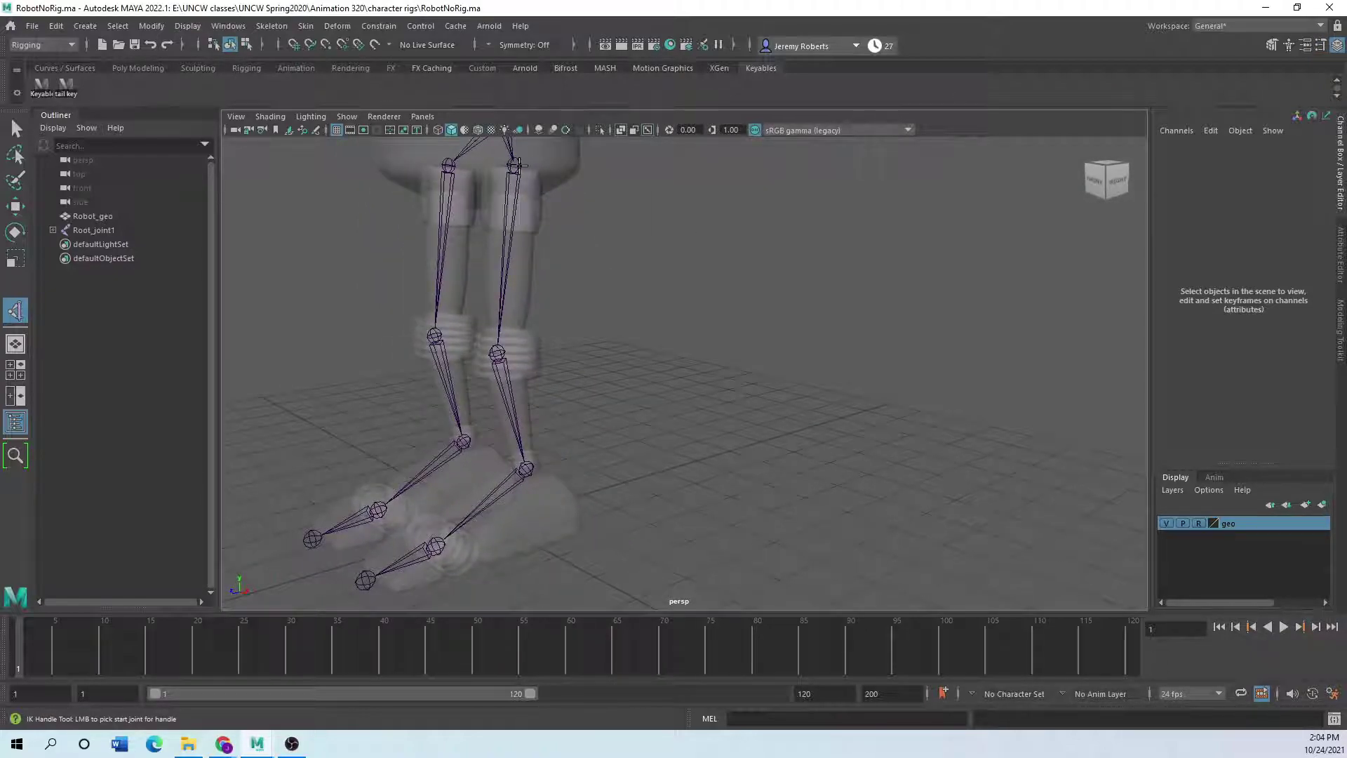
click(514, 165)
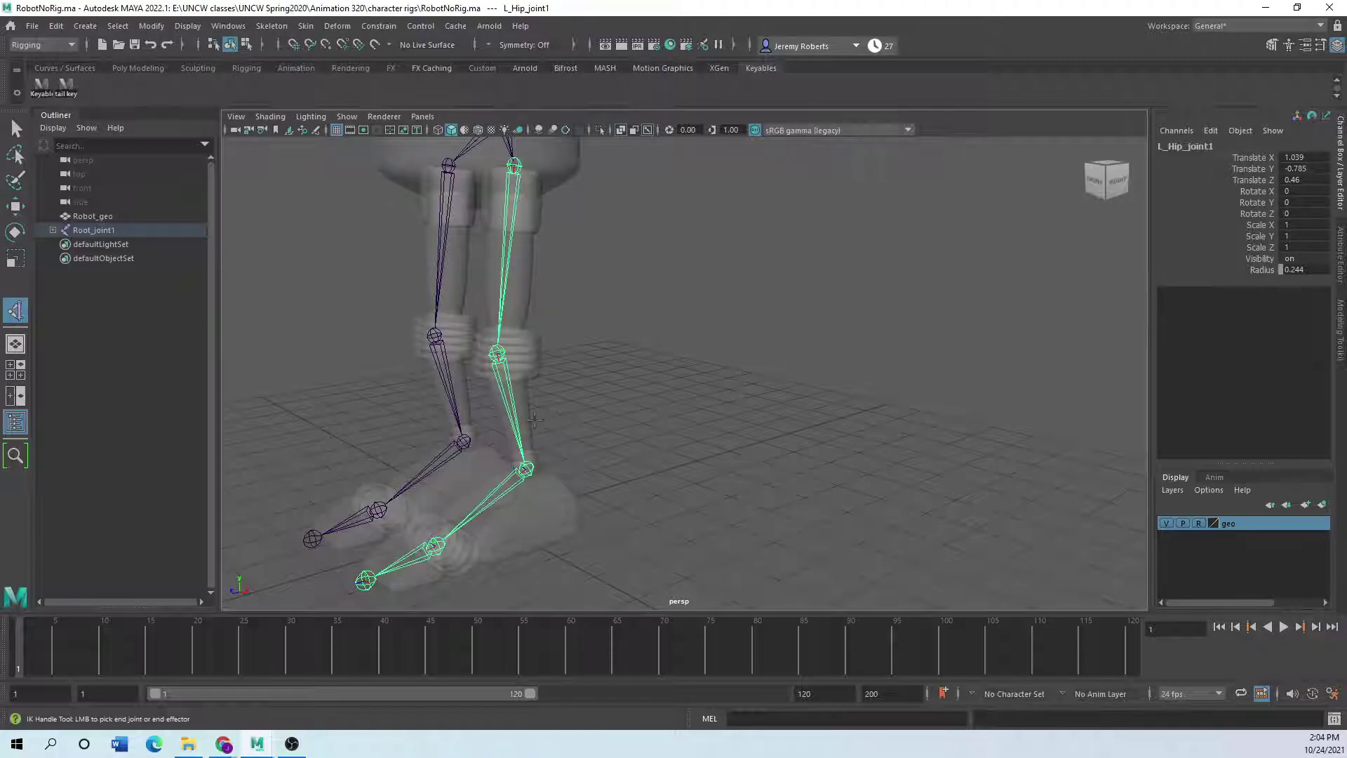
click(528, 467)
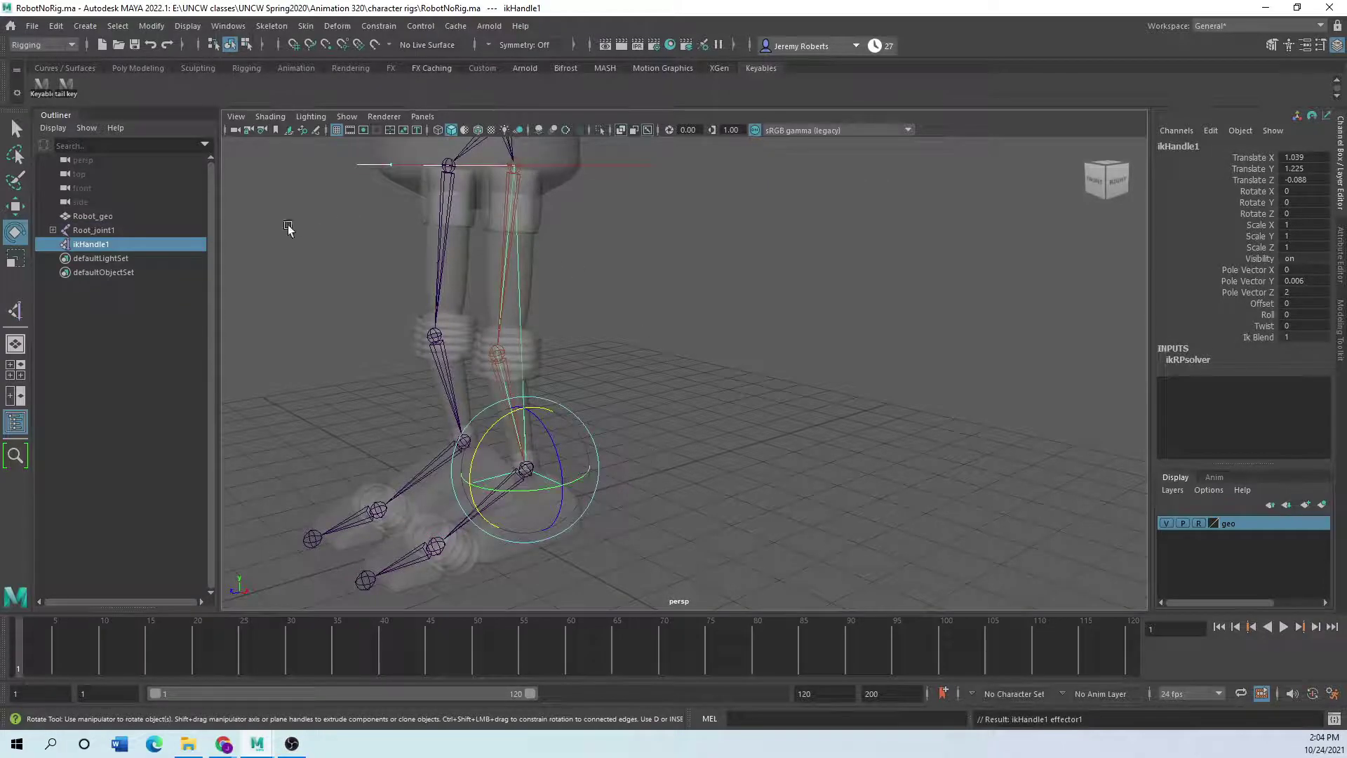
Examine the left leg's new IK handle and its pole vector from several angles in the perspective view.
click(11, 202)
alt+middle_drag(596, 491, 637, 517)
alt+drag(636, 517, 673, 526)
alt+middle_drag(677, 472, 779, 454)
alt+drag(780, 455, 585, 413)
alt+middle_drag(529, 378, 490, 452)
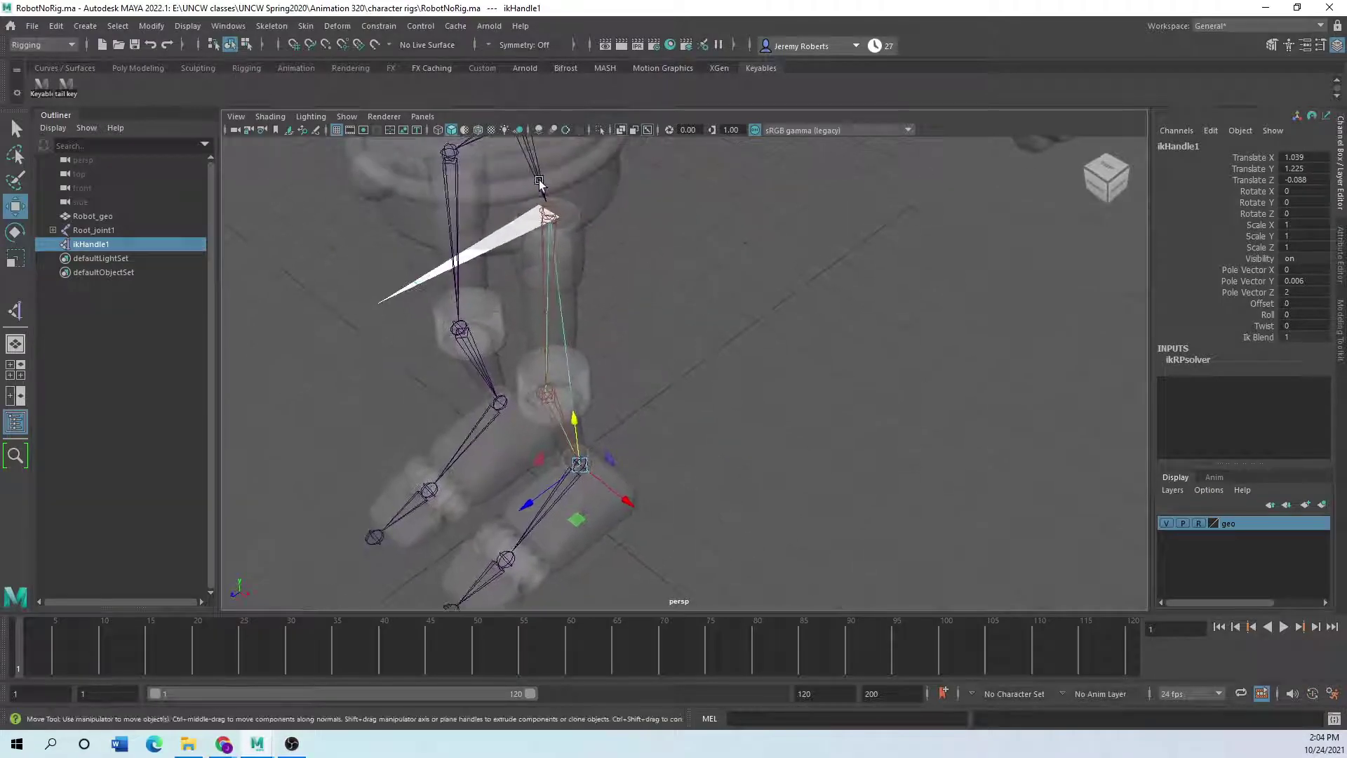
alt+right_drag(351, 391, 307, 434)
alt+drag(307, 435, 365, 349)
alt+right_drag(364, 348, 304, 344)
alt+middle_drag(304, 344, 311, 344)
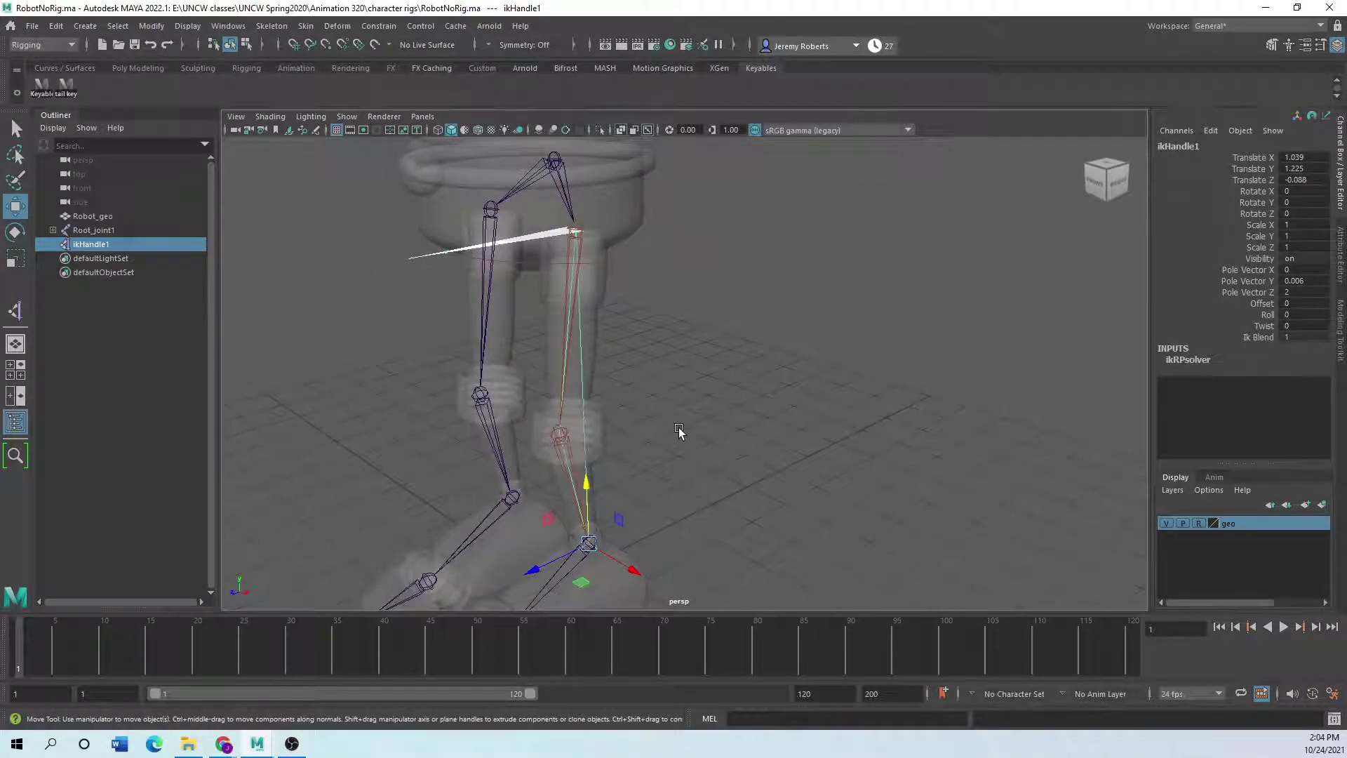
alt+middle_drag(638, 399, 630, 386)
scroll(581, 483, down, 1)
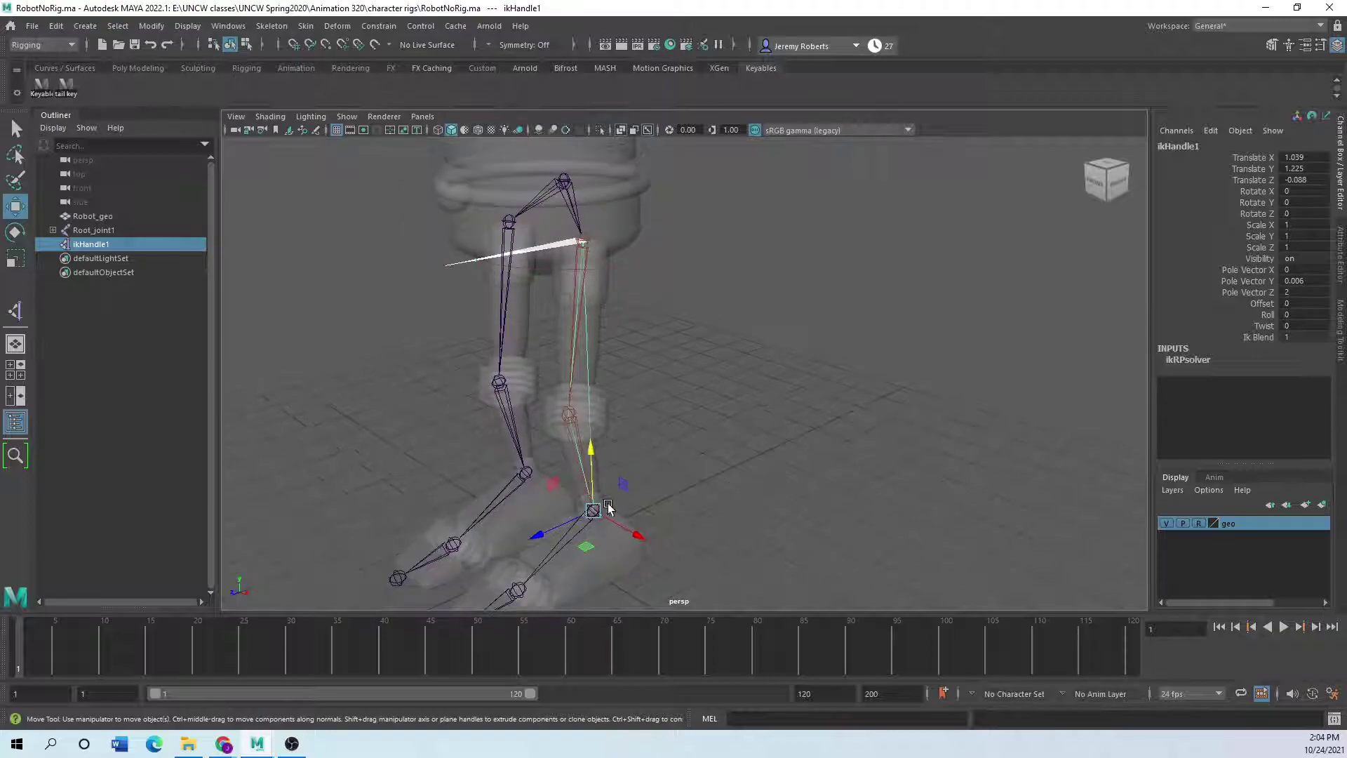
alt+middle_drag(606, 504, 551, 376)
scroll(559, 459, up, 1)
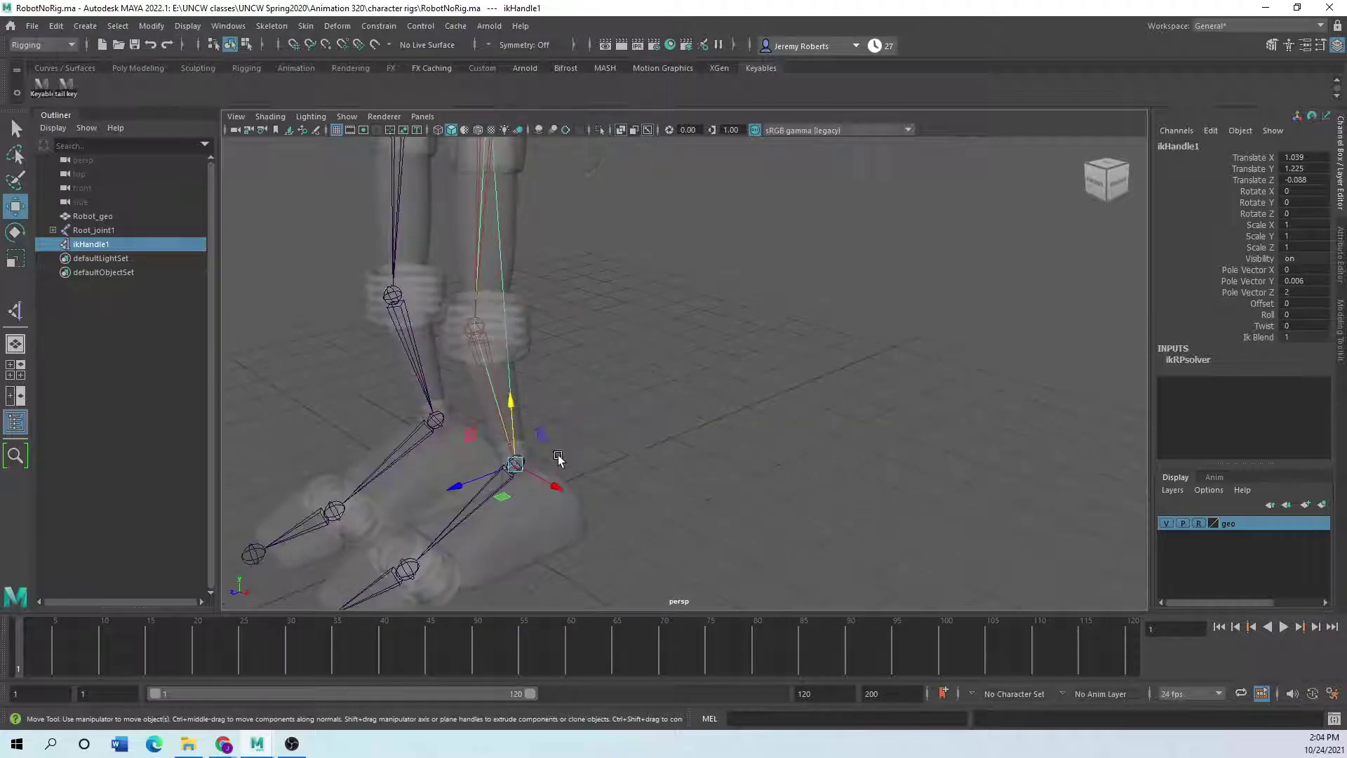
Test the left leg's IK handle by moving it along the Y axis, and undo the move.
click(529, 509)
scroll(529, 510, up, 1)
click(479, 537)
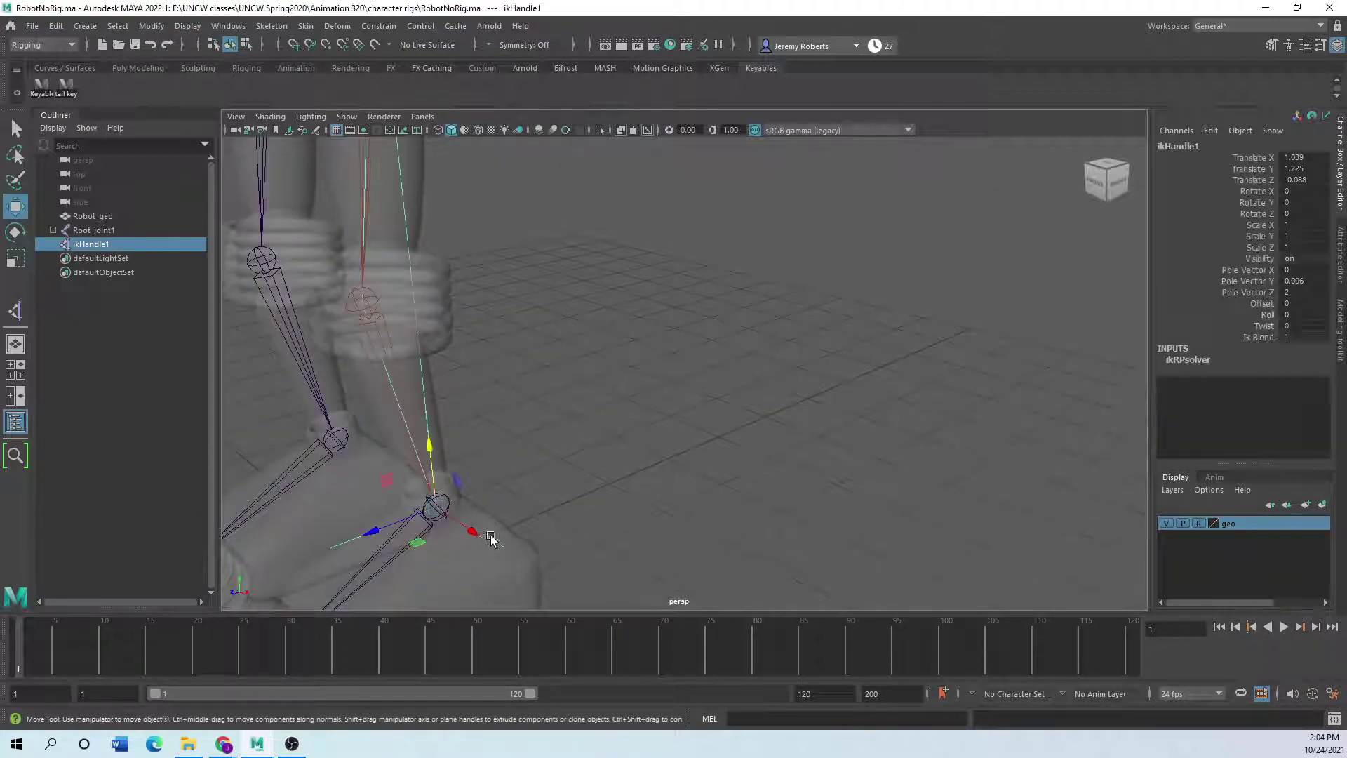
scroll(619, 489, down, 1)
scroll(676, 502, down, 1)
mouse_move(604, 391)
mouse_down()
mouse_move(605, 294)
mouse_move(602, 420)
mouse_move(603, 205)
mouse_move(603, 420)
mouse_move(603, 228)
mouse_move(602, 377)
mouse_up()
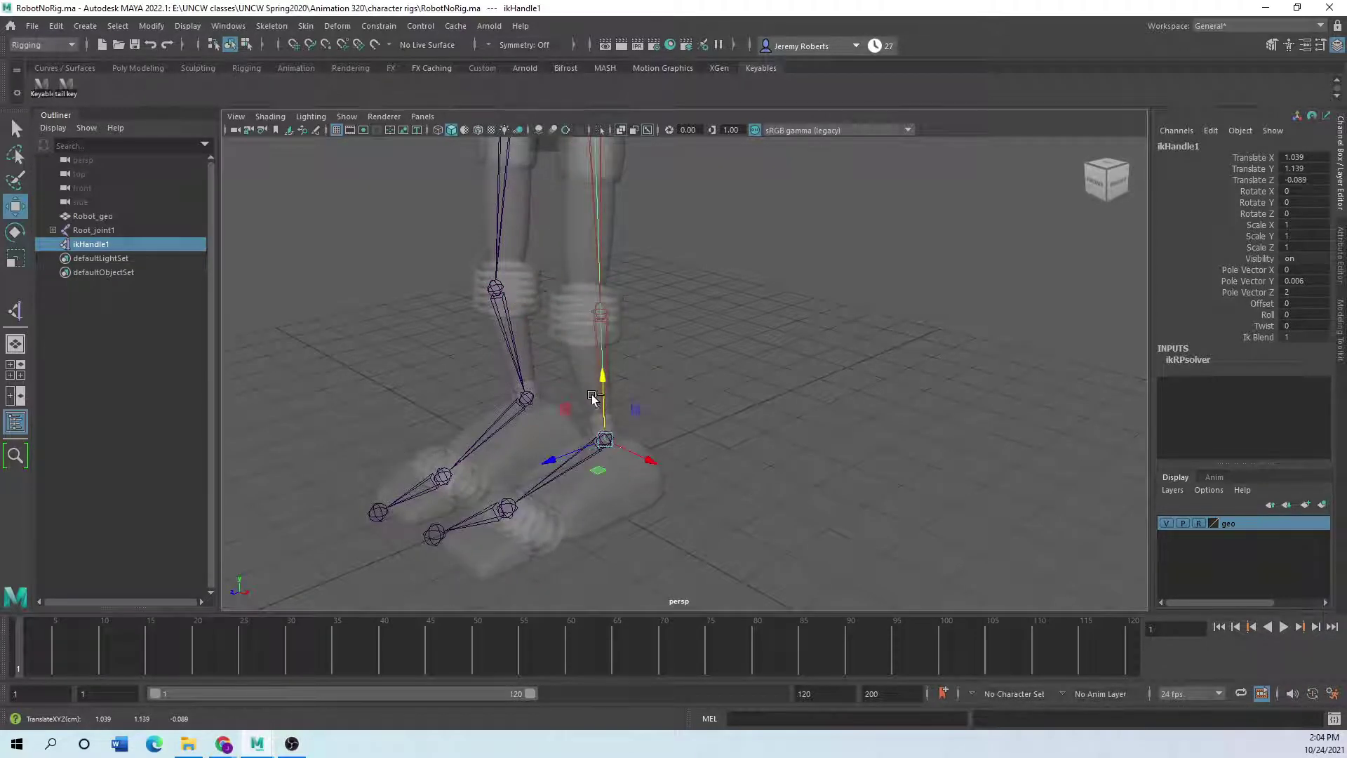
scroll(593, 396, up, 5)
click(618, 435)
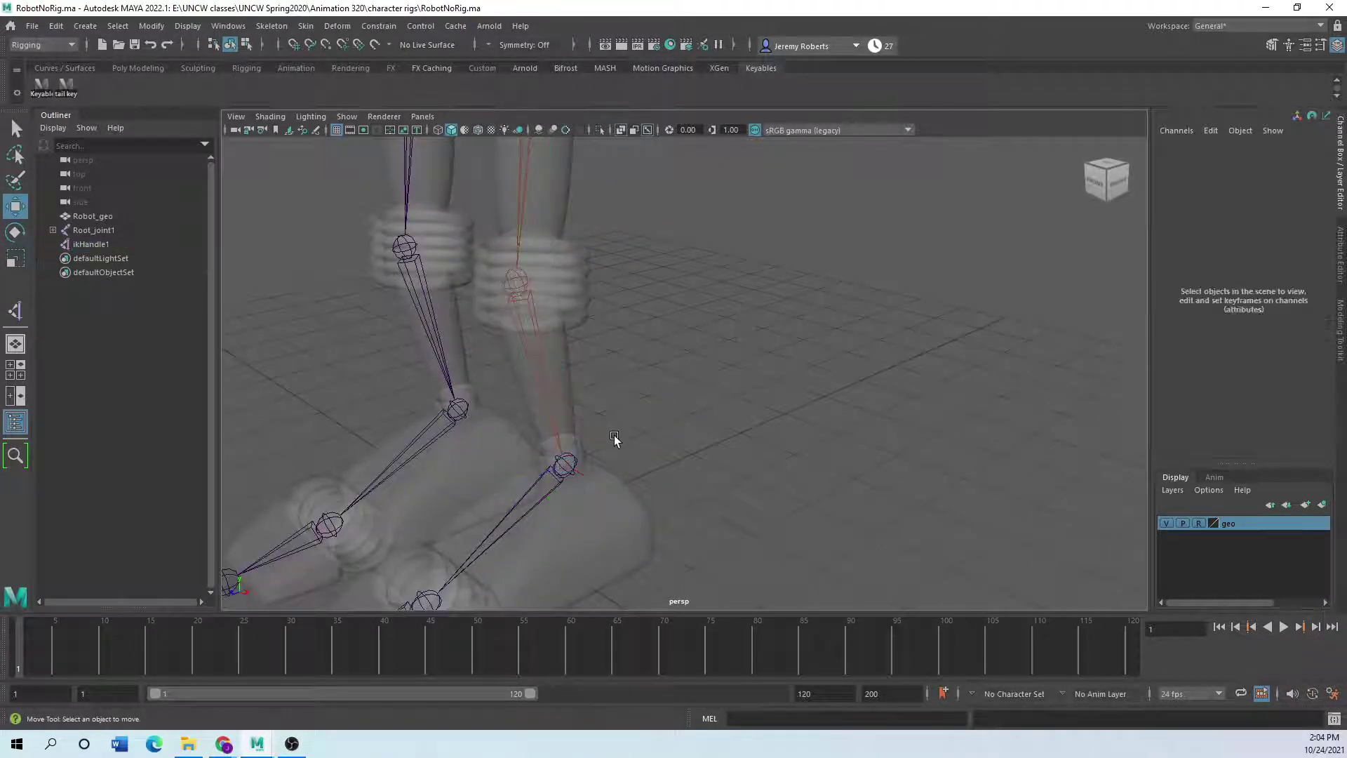
click(575, 460)
click(630, 496)
drag(606, 516, 606, 516)
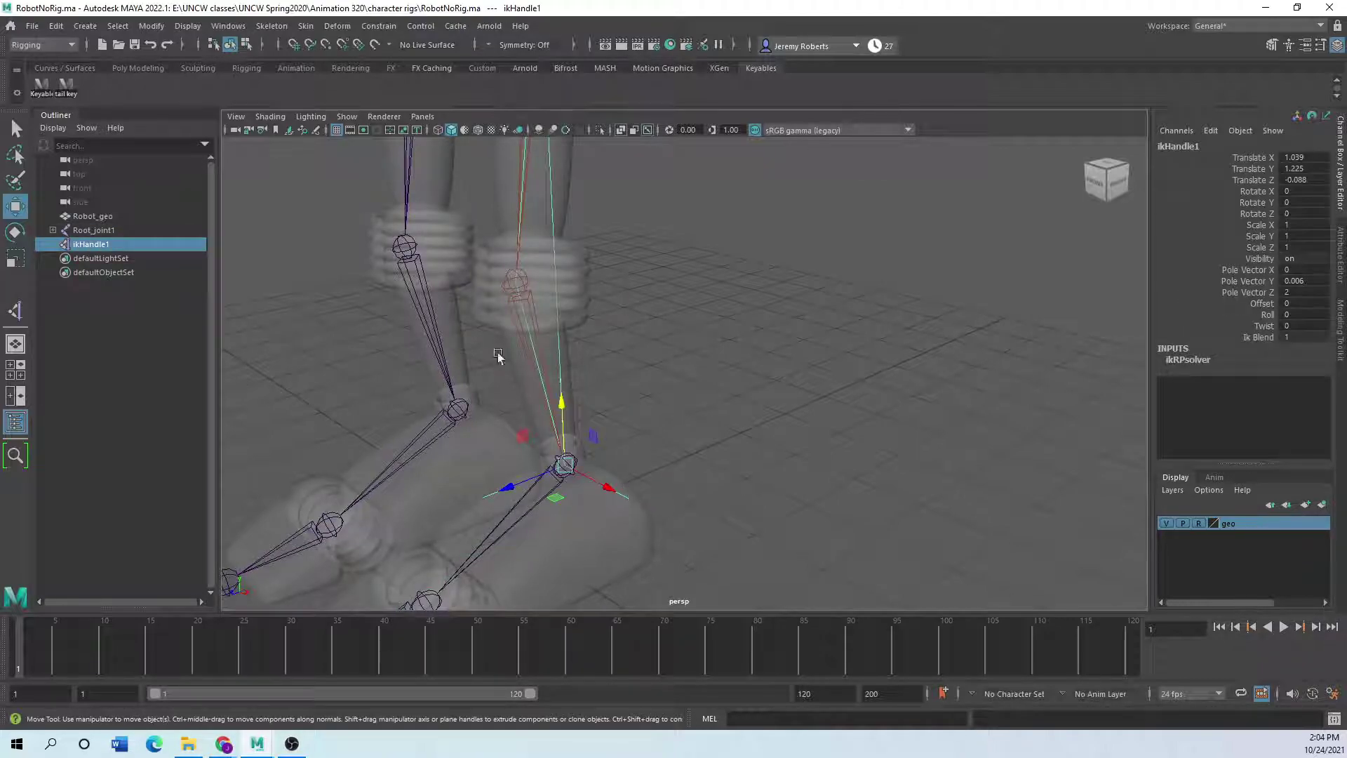
Expand the Root_joint1 and R_Hip_joint1 hierarchies and rename ikHandle1 as R_ikHandle1.
click(53, 230)
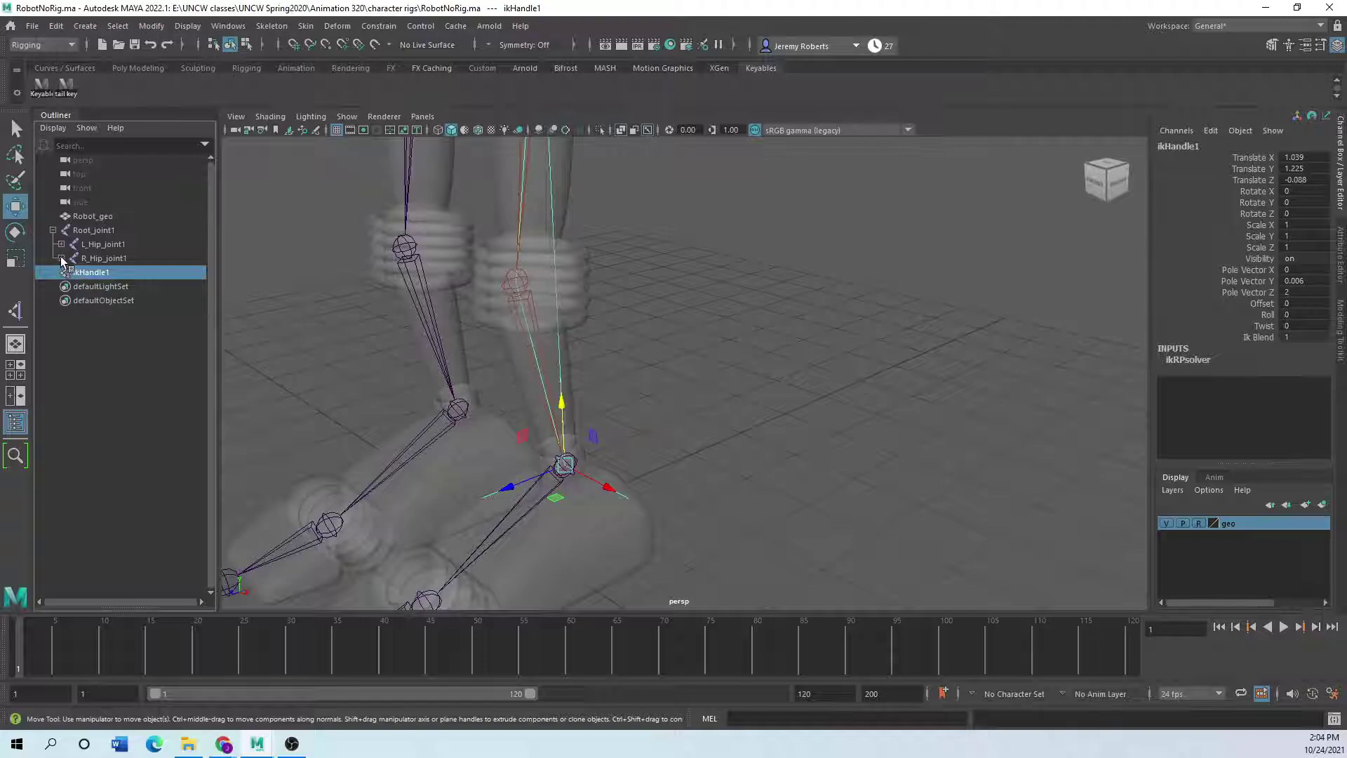
click(61, 258)
click(70, 272)
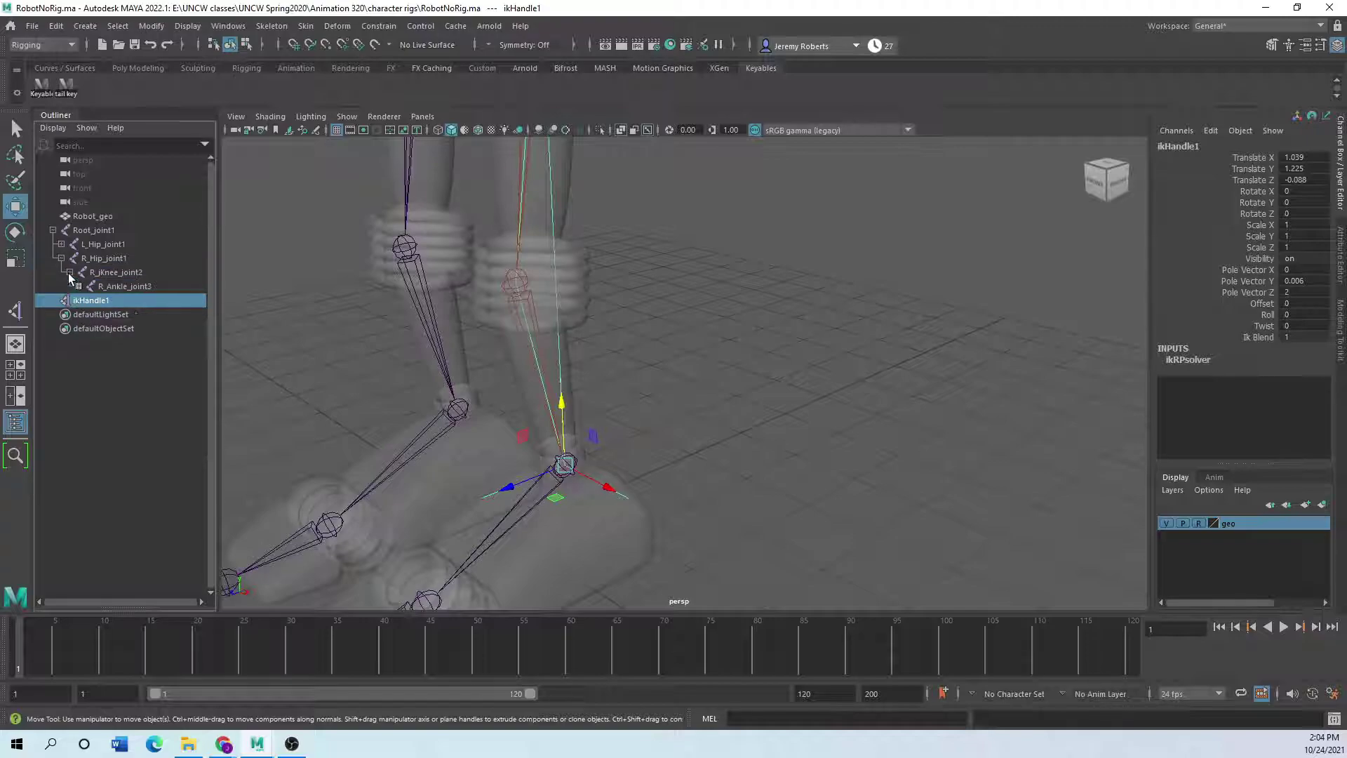
click(78, 286)
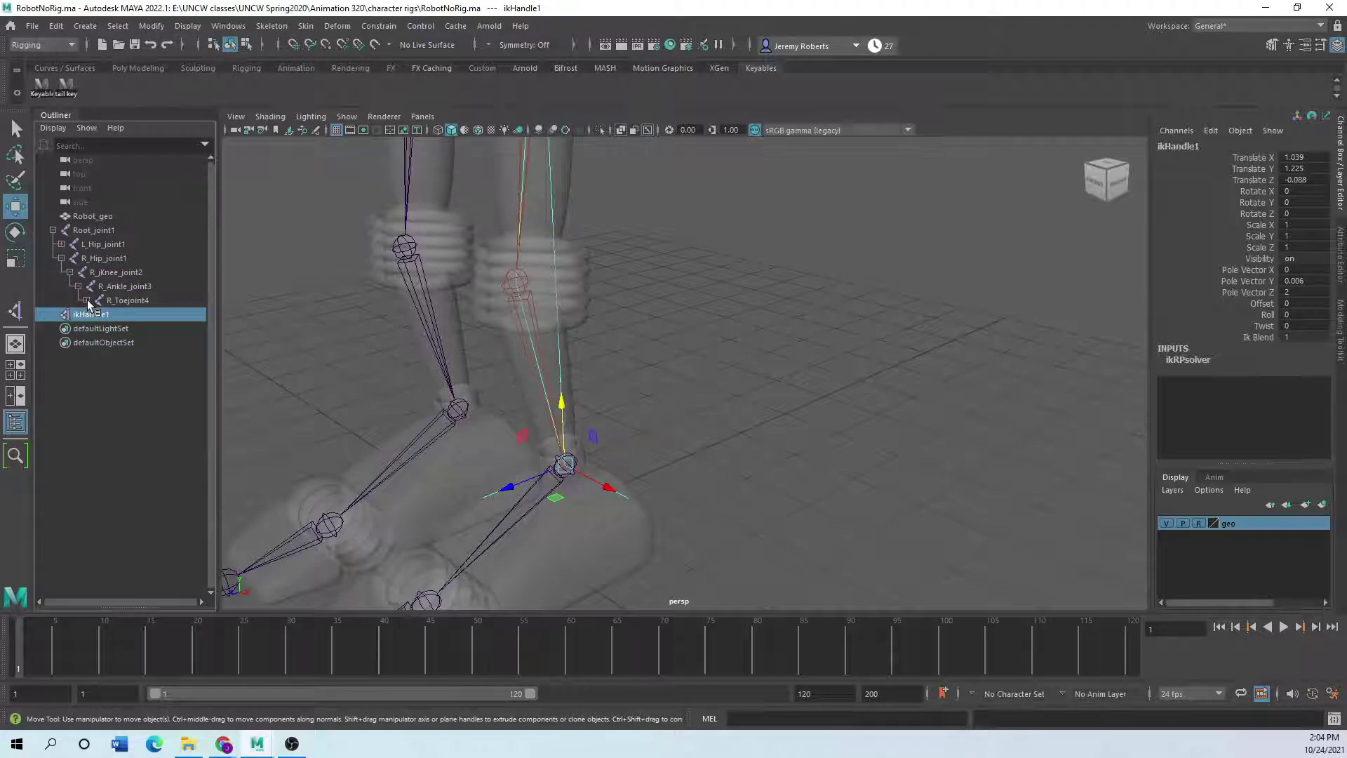
click(87, 300)
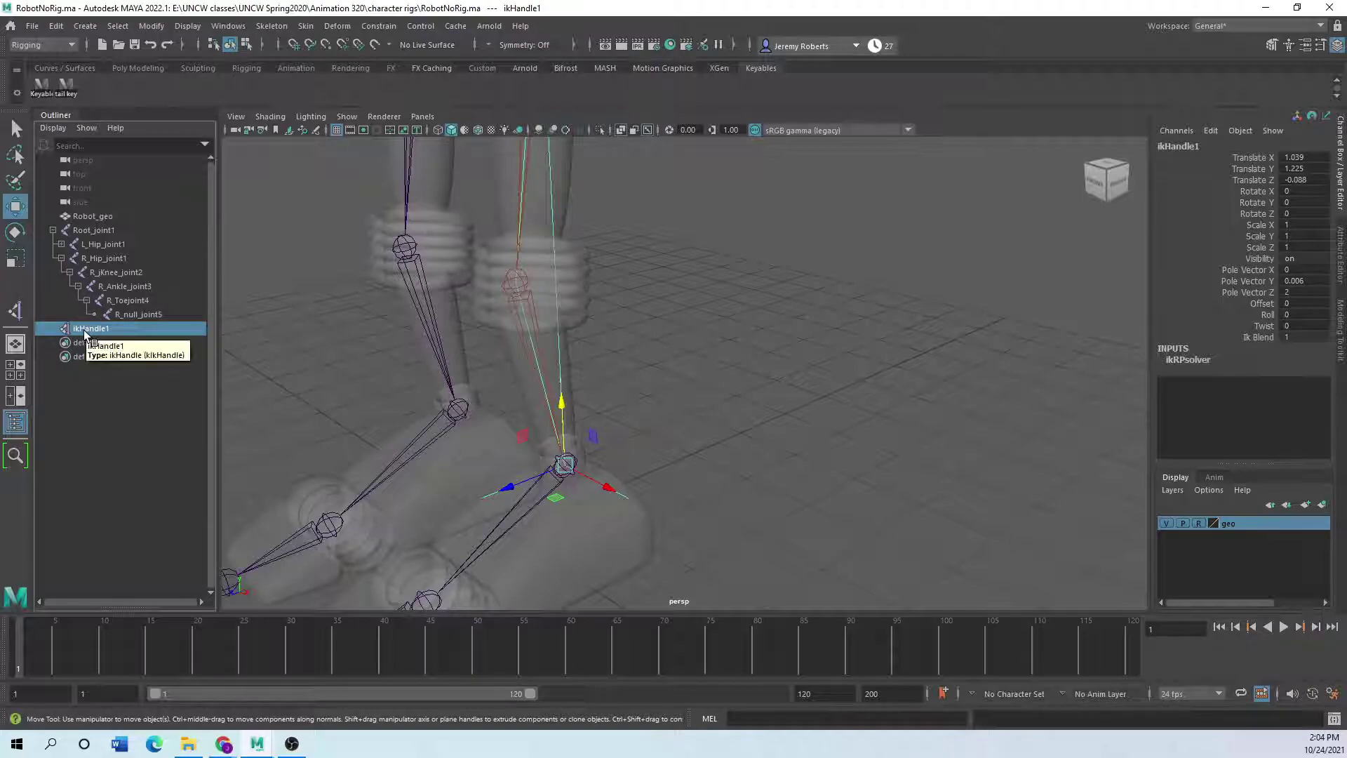
double_click(121, 329)
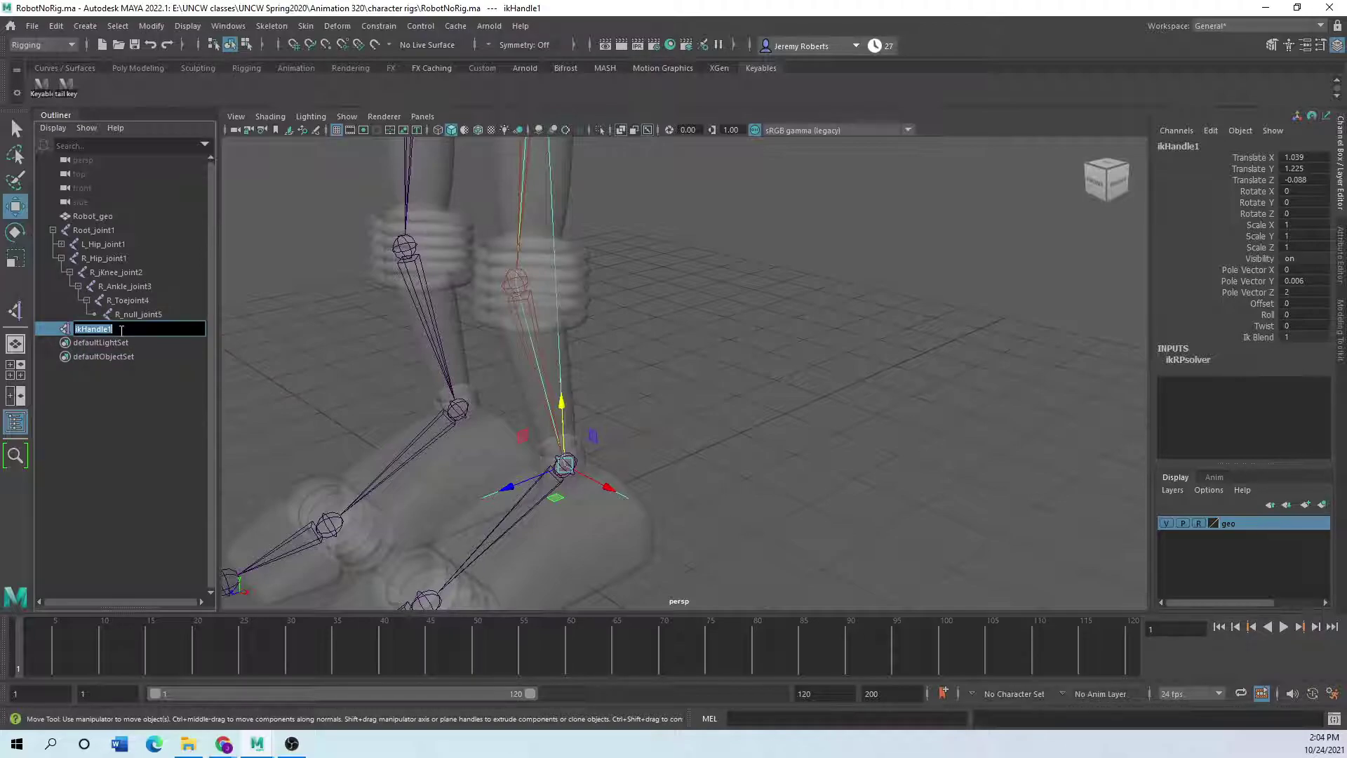
click(121, 329)
text(R_)
click(352, 346)
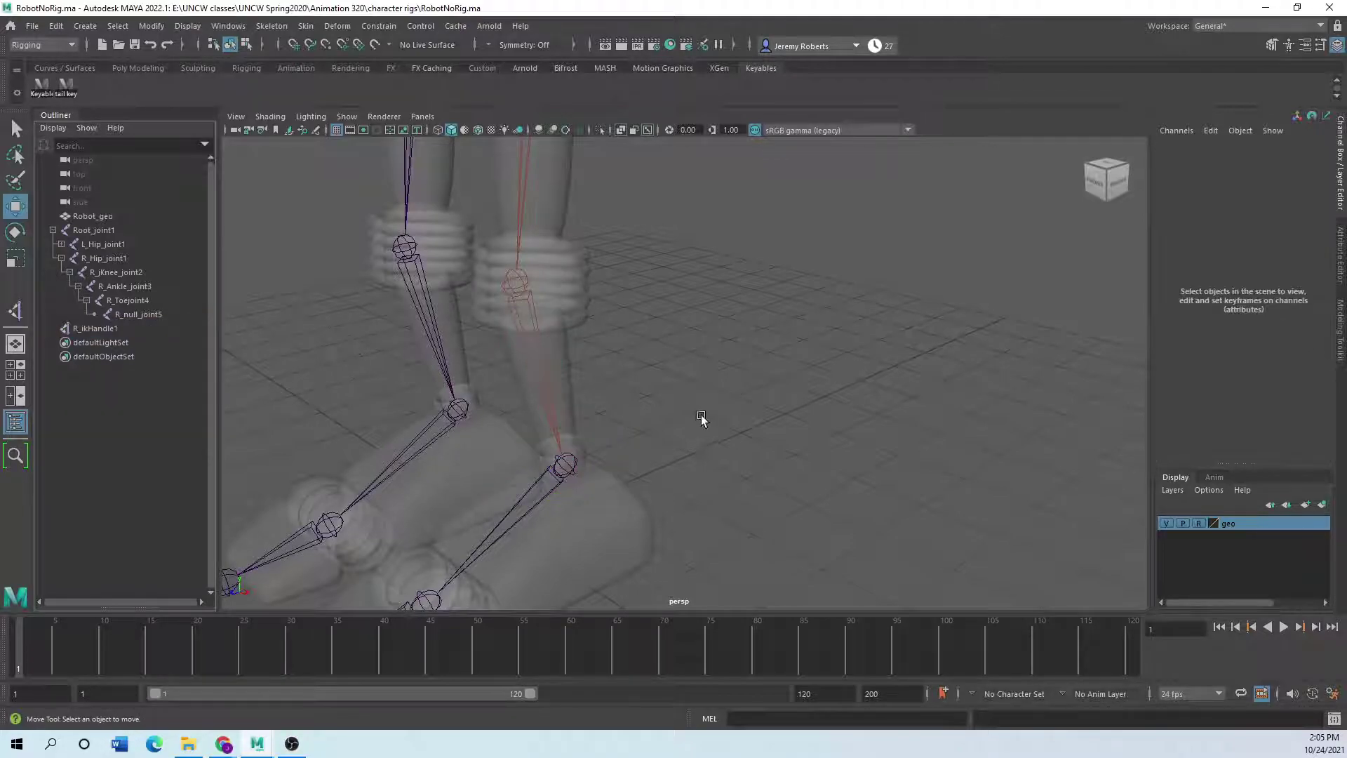
Create an IK handle from R_Hip_joint1 to R_Ankle_joint3.
alt+drag(700, 414, 679, 440)
alt+middle_drag(433, 333, 344, 464)
alt+drag(368, 432, 631, 217)
click(646, 226)
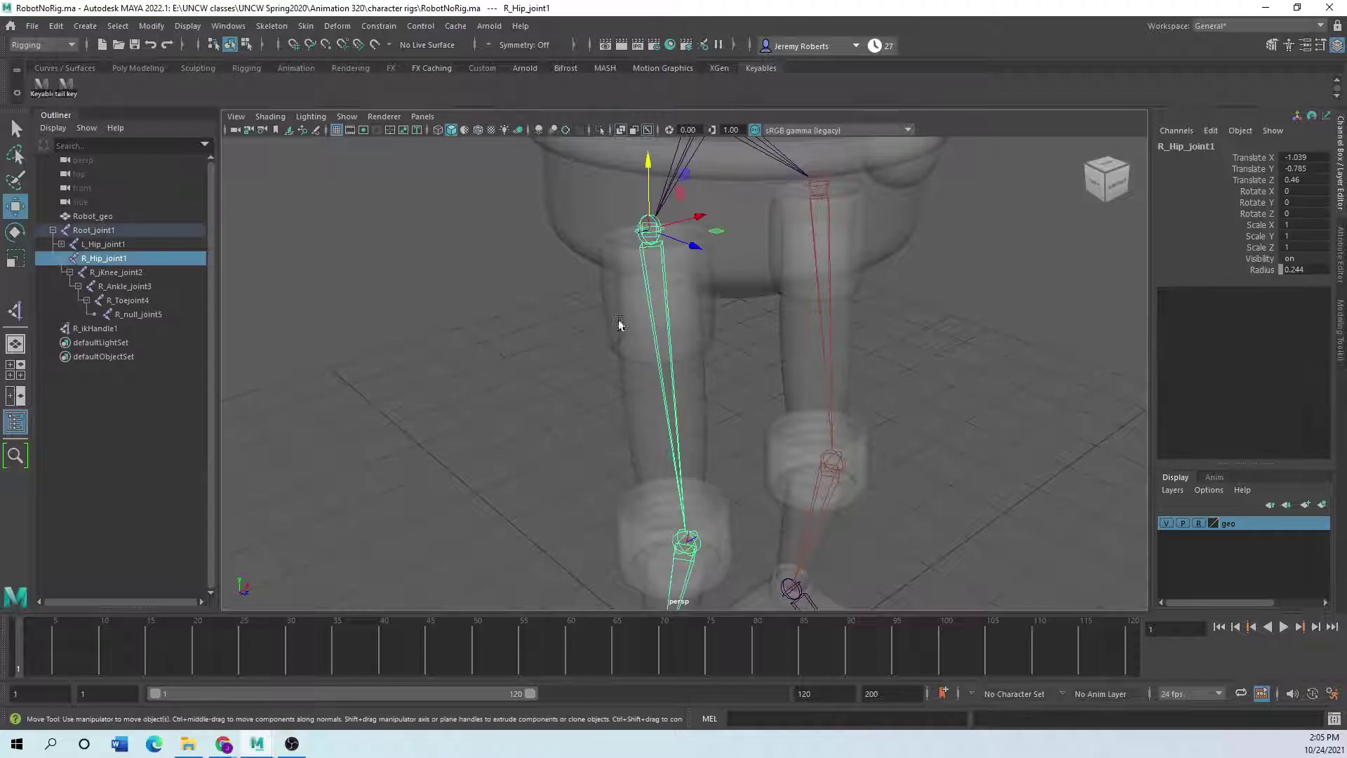
alt+middle_drag(598, 380, 464, 411)
scroll(541, 398, down, 2)
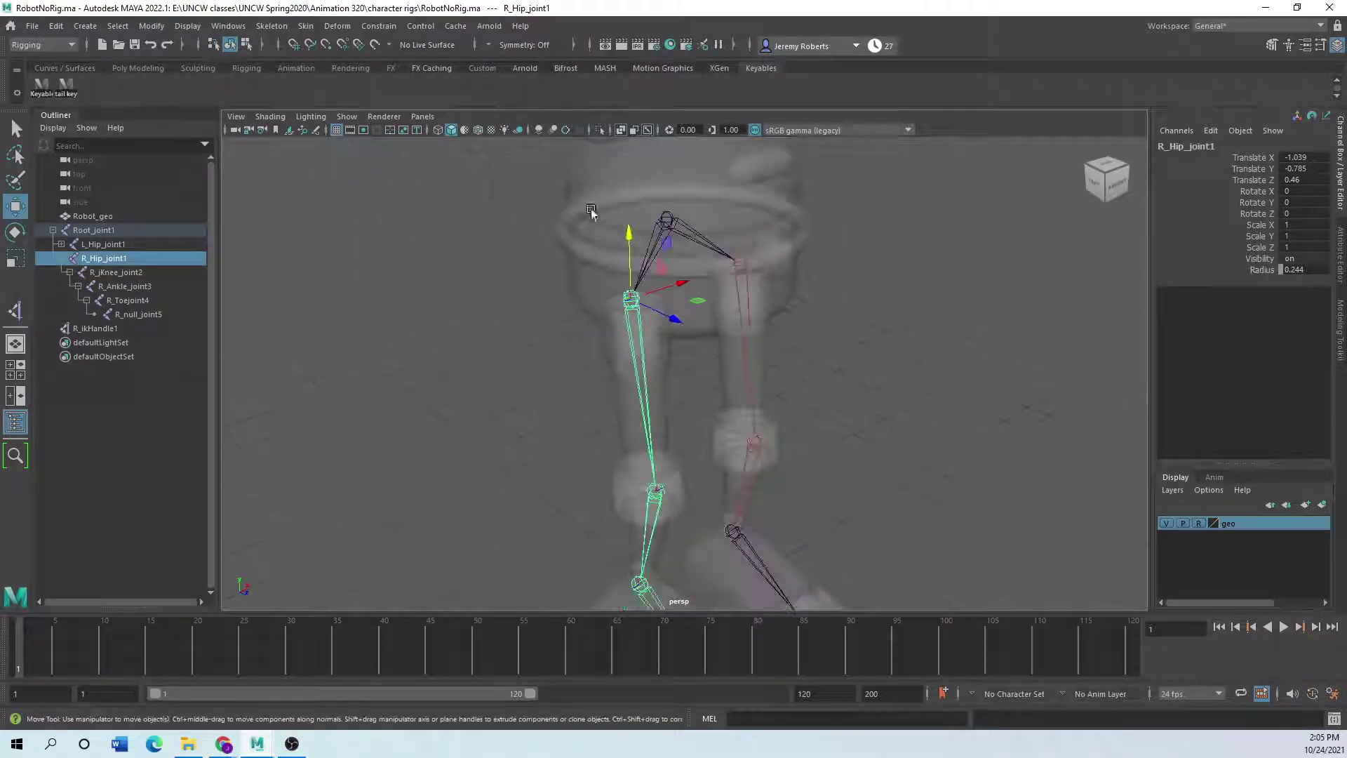
click(272, 25)
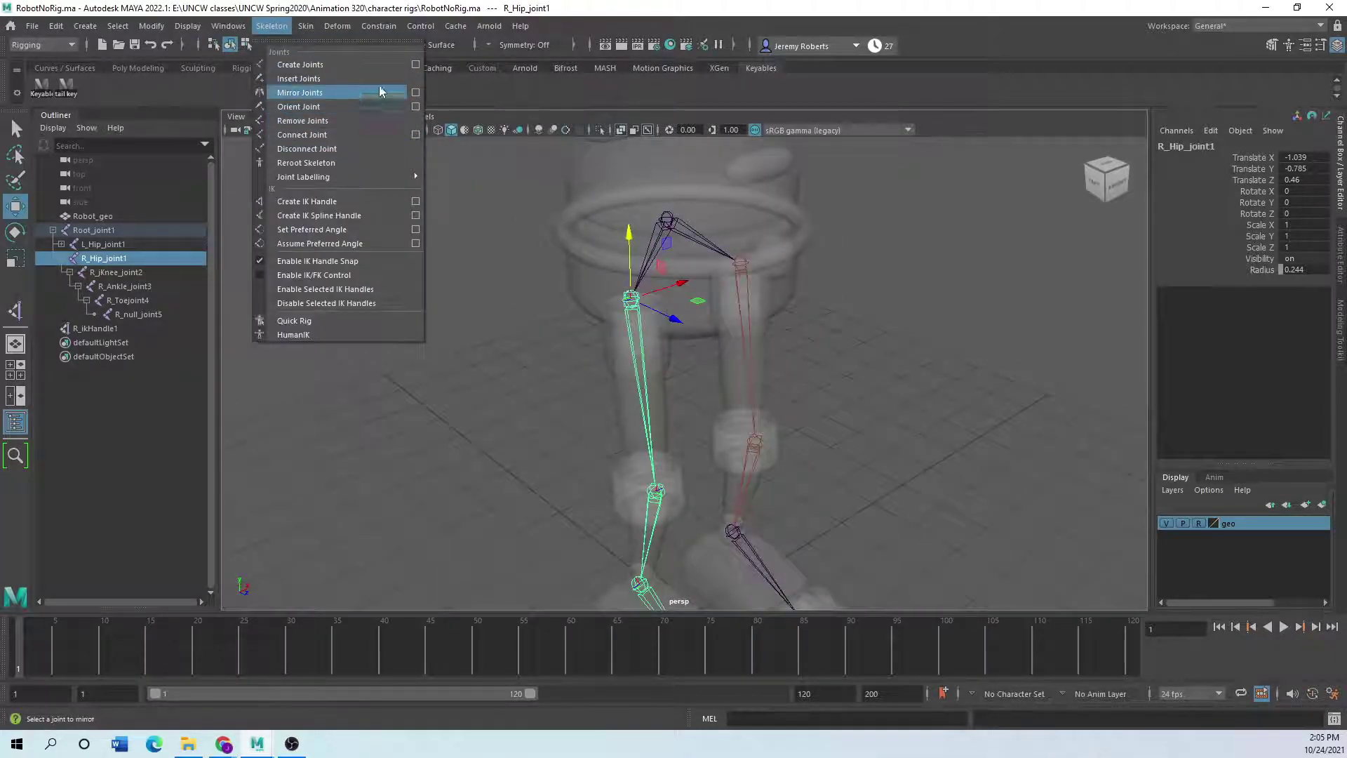
click(383, 202)
click(630, 298)
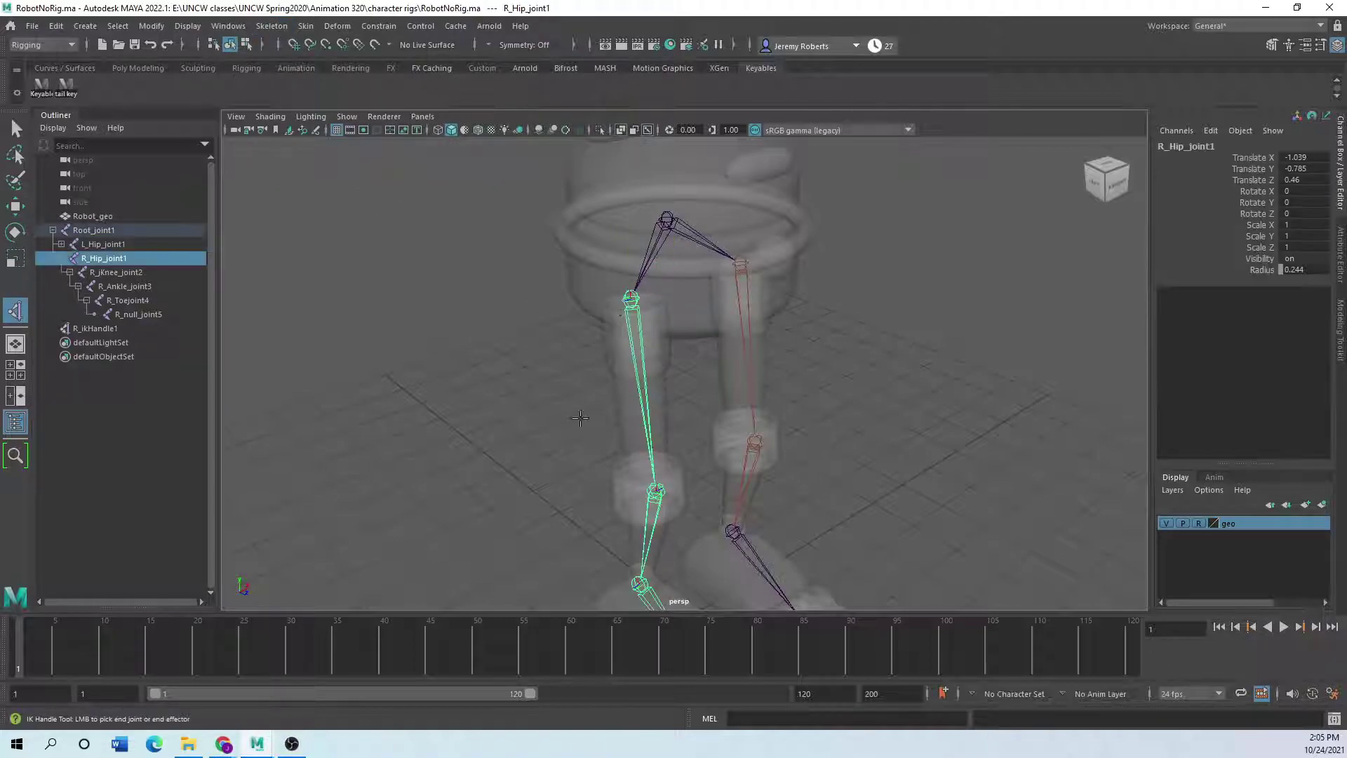
alt+middle_drag(576, 524, 452, 304)
scroll(428, 363, up, 3)
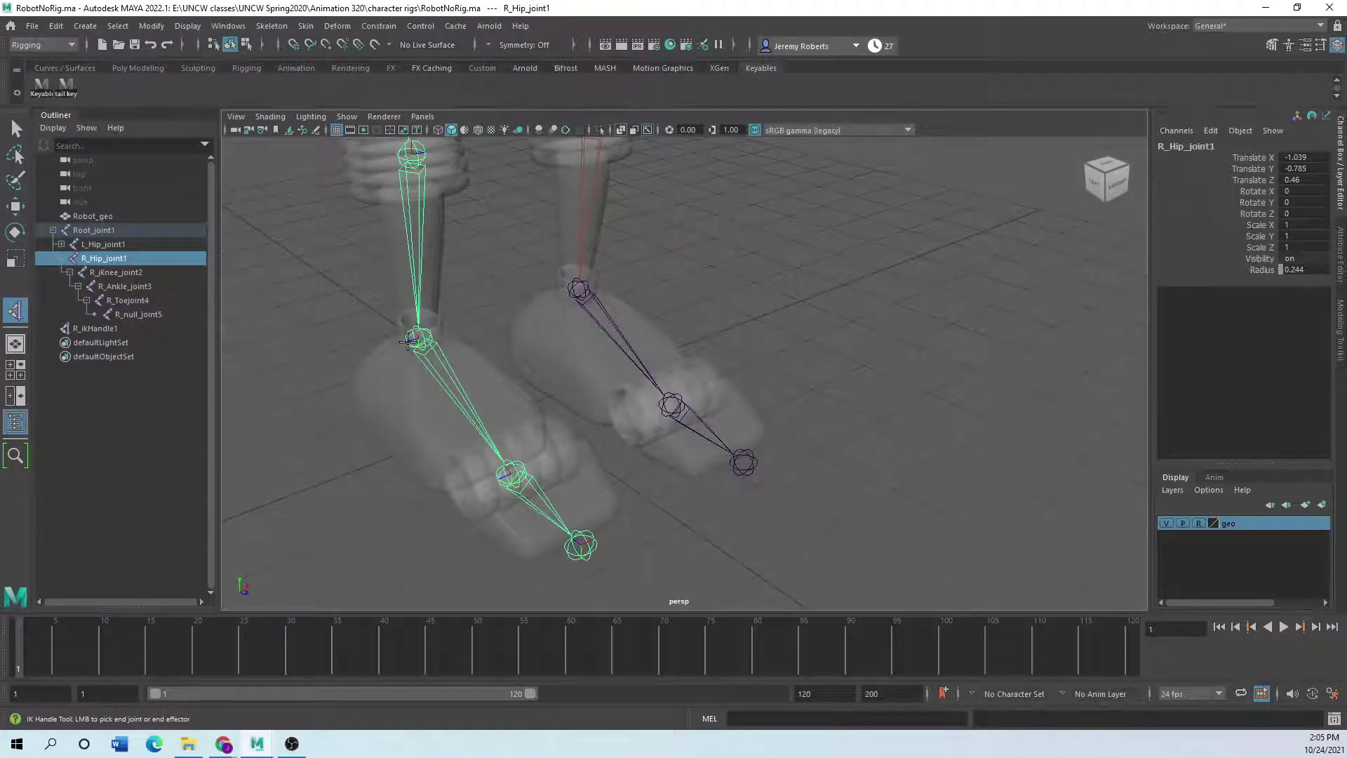
click(408, 341)
scroll(367, 405, down, 3)
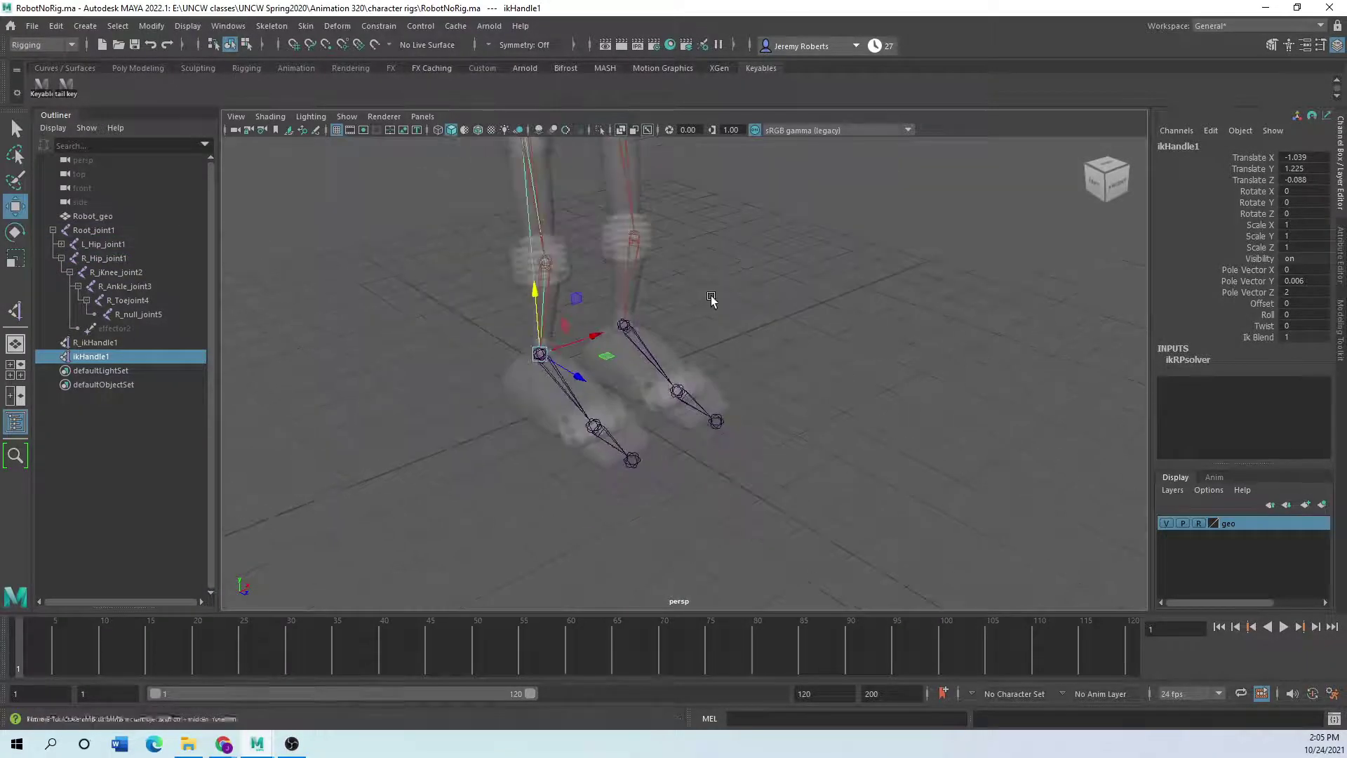
Test both legs' IK handles by lowering Root_joint1 along the Y axis a couple of times, undoing each move.
alt+drag(710, 296, 559, 284)
alt+middle_drag(527, 338, 431, 491)
scroll(495, 419, up, 2)
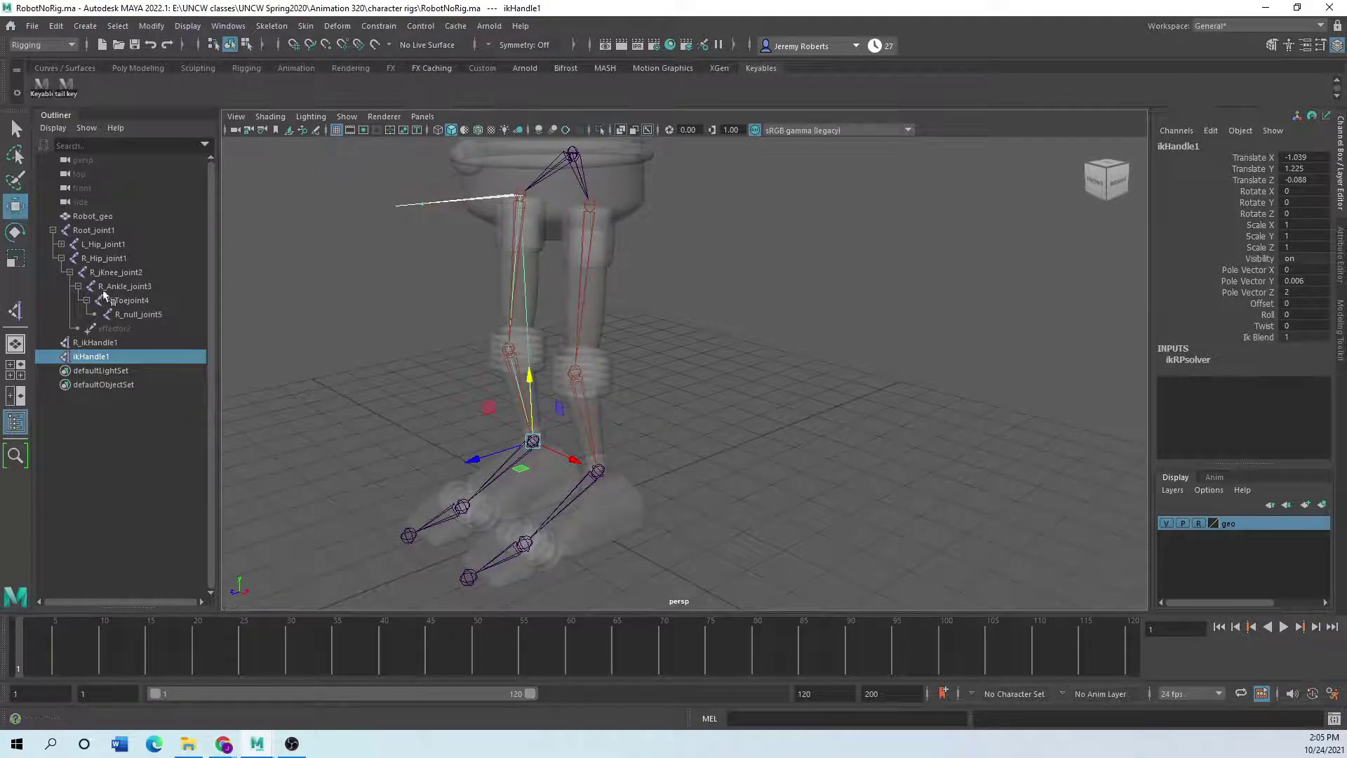
click(280, 345)
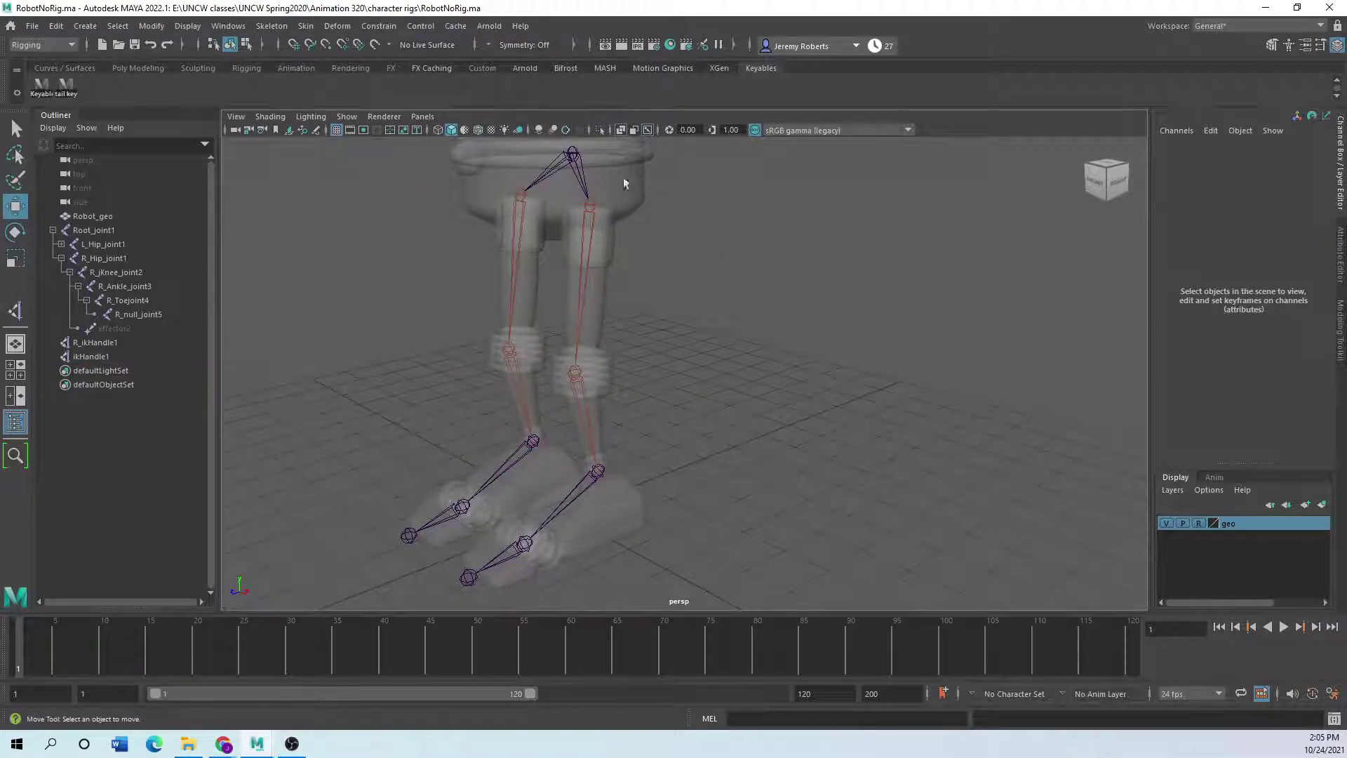
click(571, 154)
middle_drag(679, 280, 670, 326)
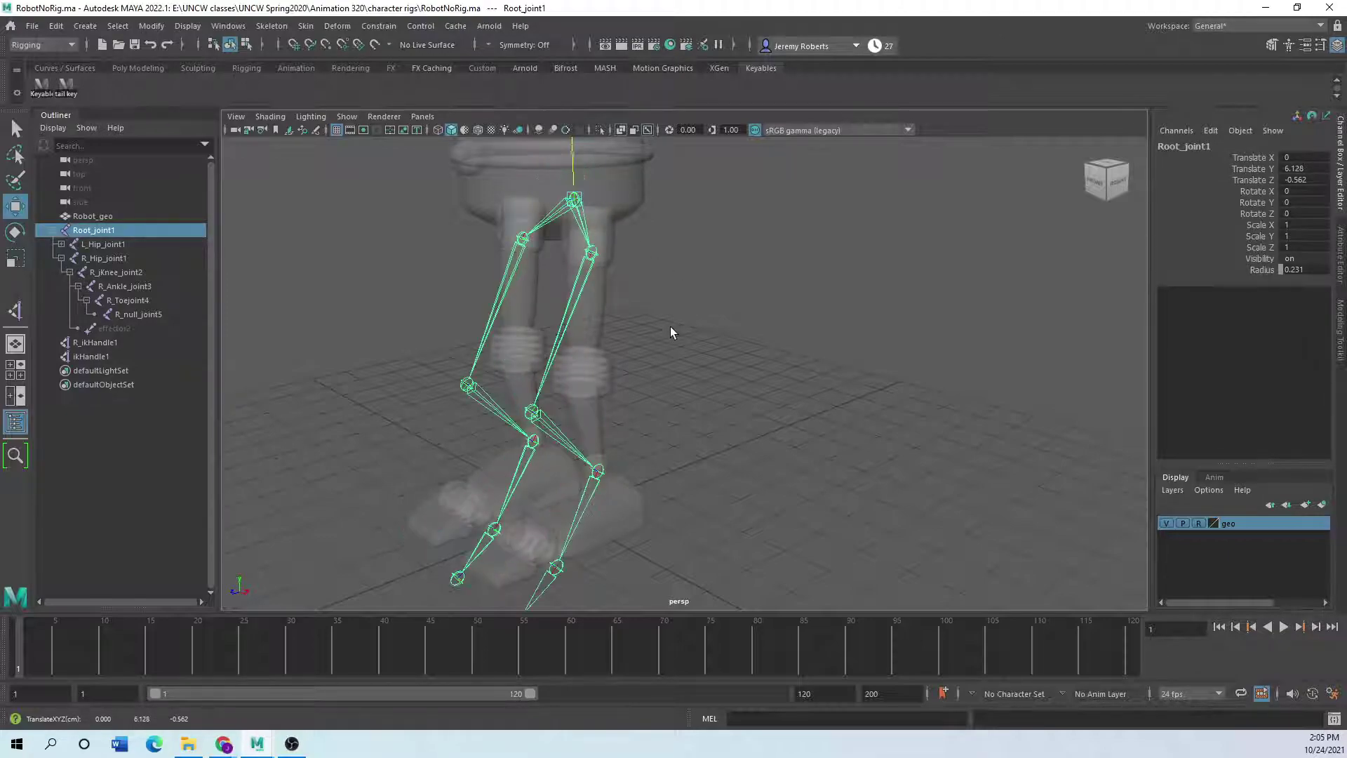
key(ctrl+z)
key(ctrl+z)
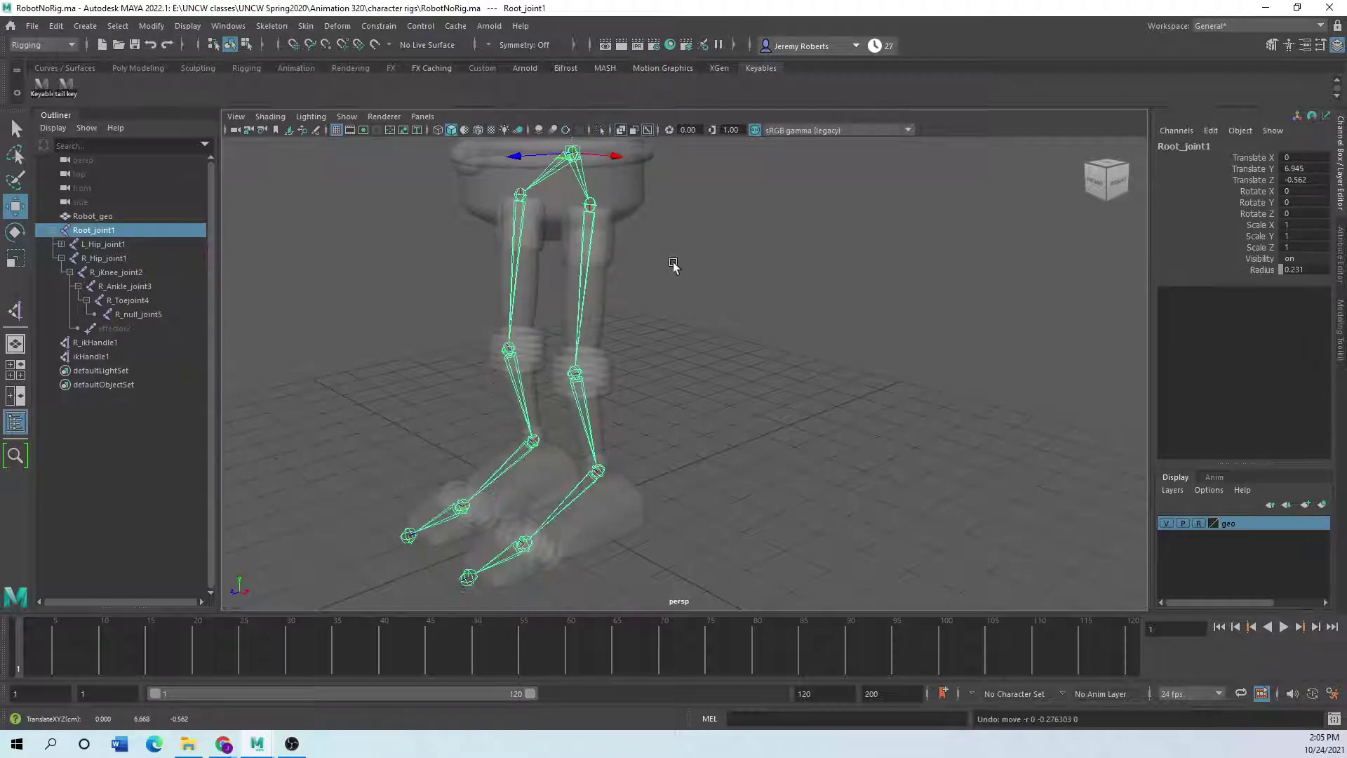
scroll(671, 262, down, 2)
drag(590, 147, 521, 178)
key(ctrl+z)
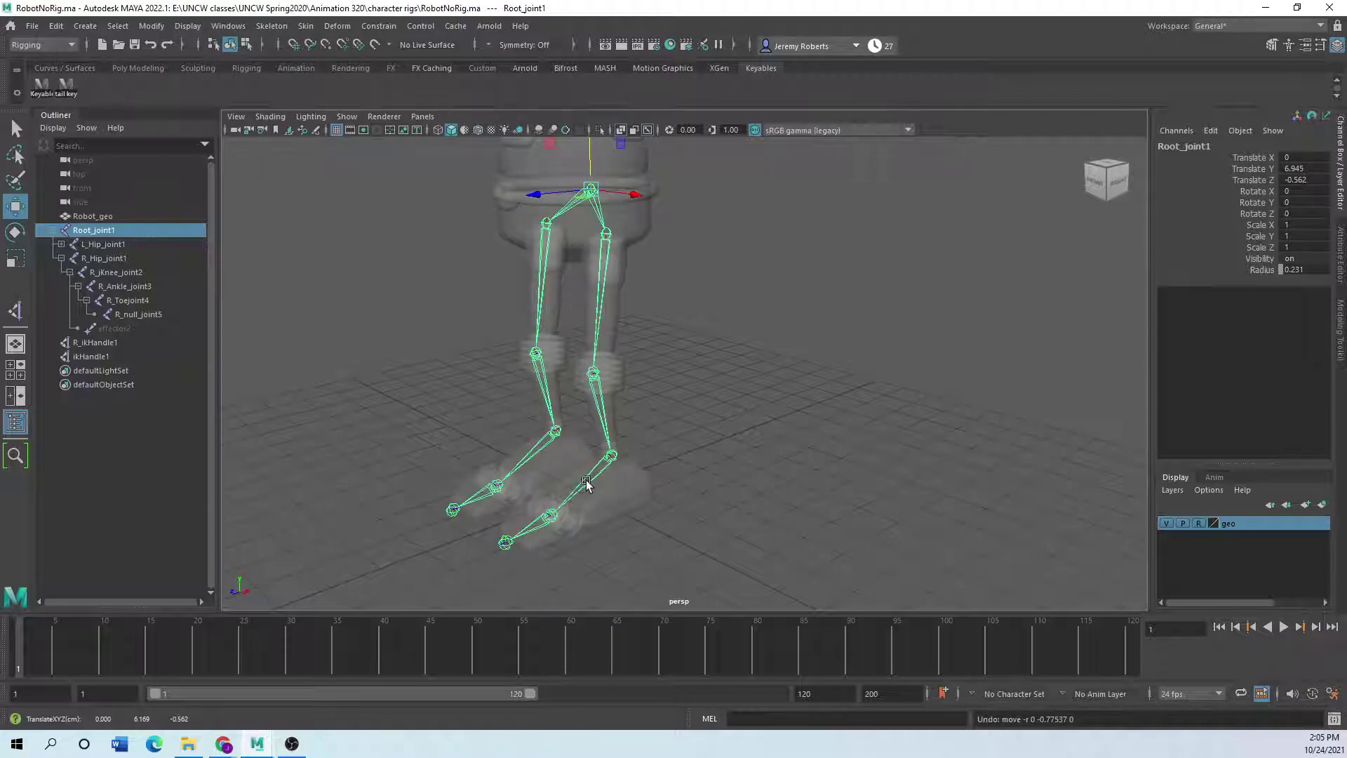
Select L_Ankle_joint3 to inspect it, lower Root_joint1 slightly once more to check the planted feet, and undo the move.
scroll(607, 474, up, 3)
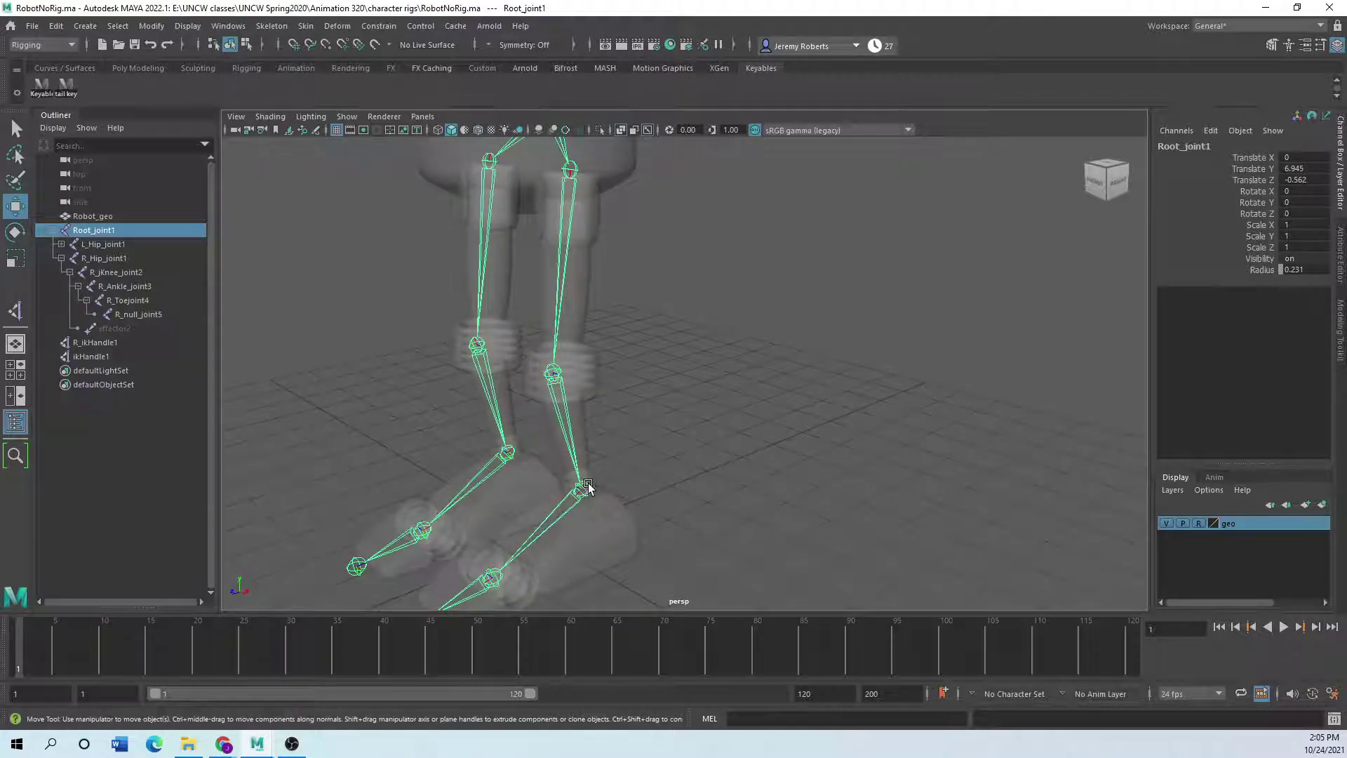
click(587, 487)
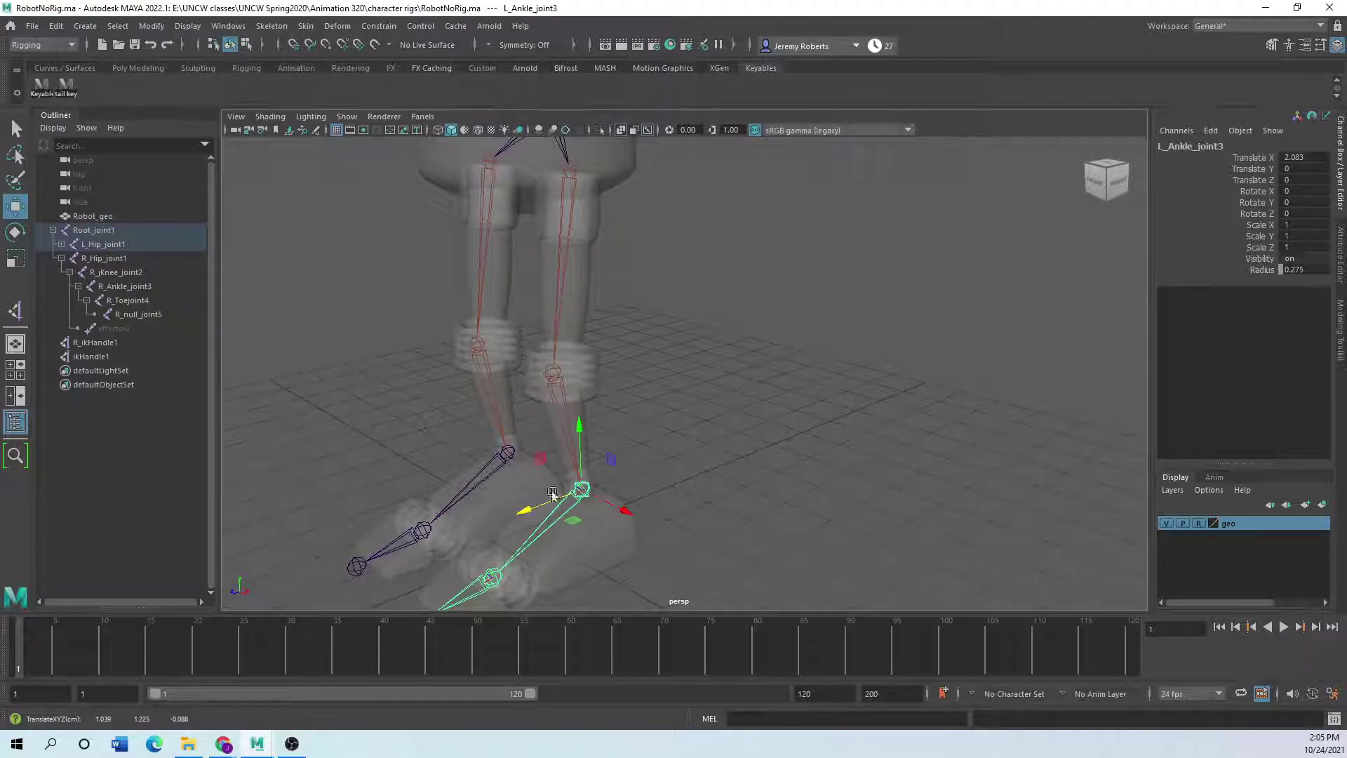
scroll(595, 300, down, 3)
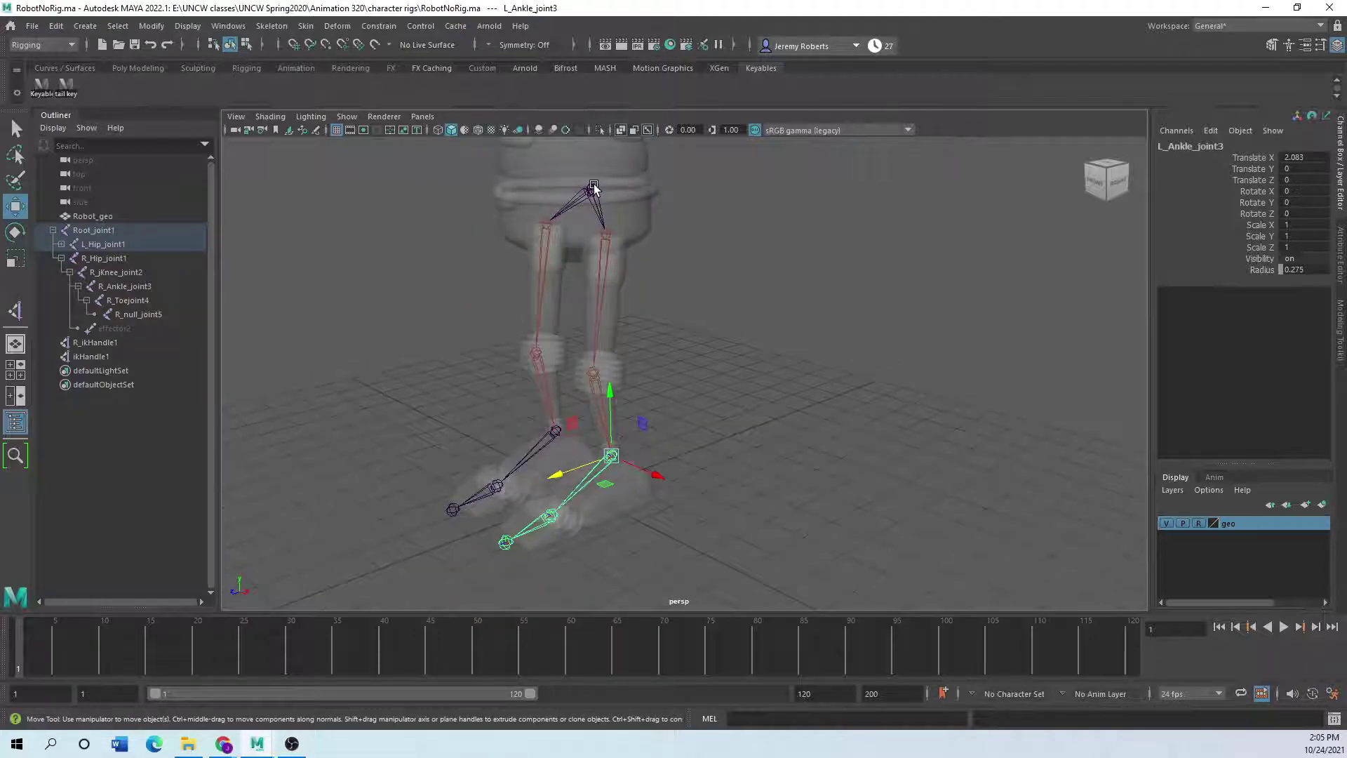
click(592, 187)
mouse_move(586, 149)
mouse_down()
mouse_move(580, 186)
mouse_move(571, 131)
mouse_move(569, 165)
mouse_up()
key(ctrl+z)
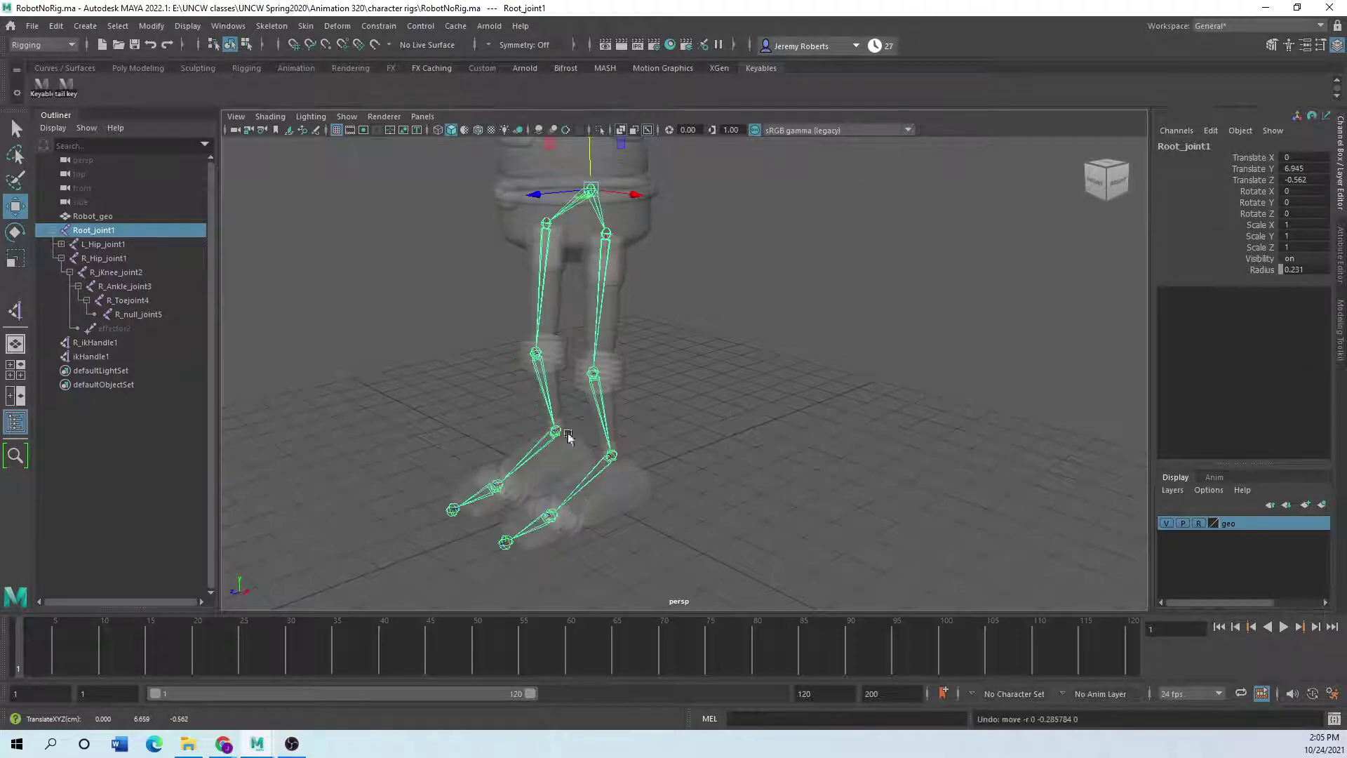
Rename the new ikHandle1 as L_ikHandle1 and clear the selection.
double_click(86, 356)
key(Left)
key(Left)
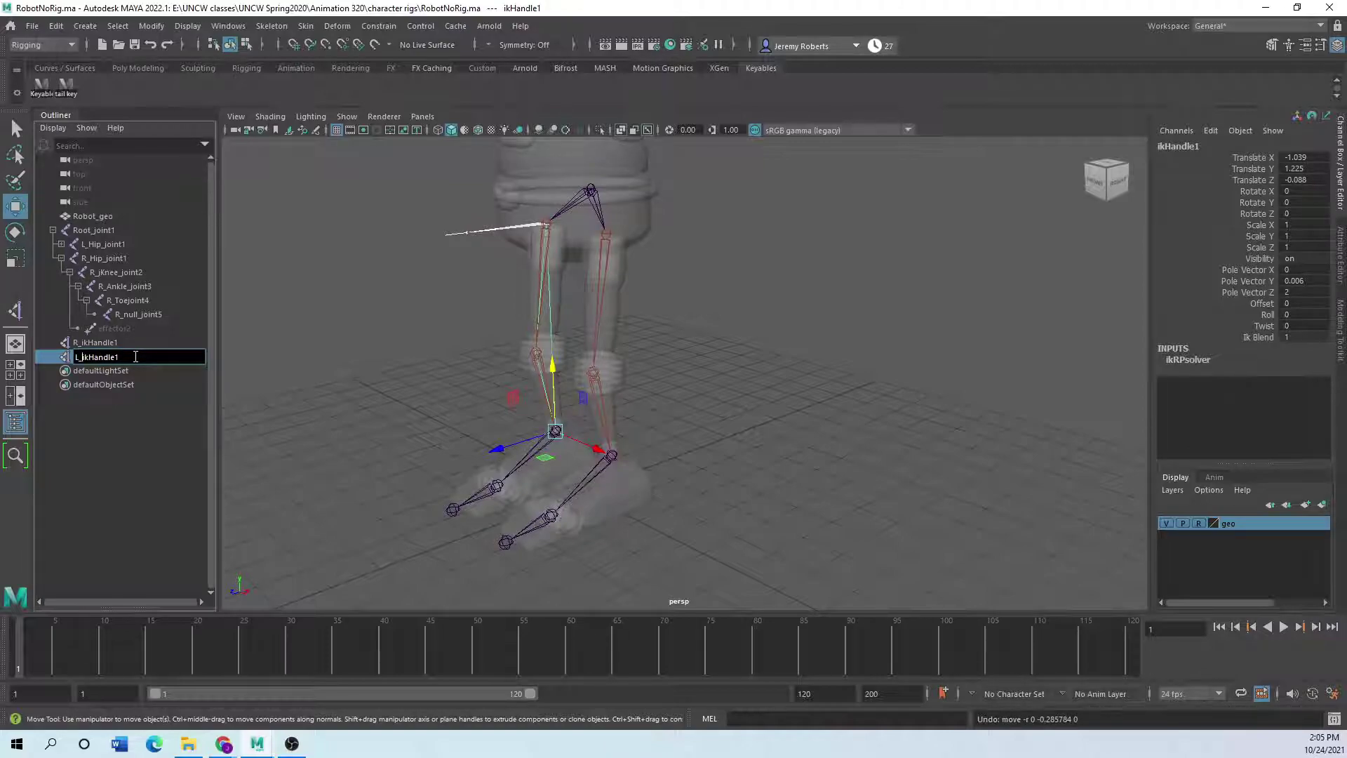
text(L_)
key(Return)
click(442, 331)
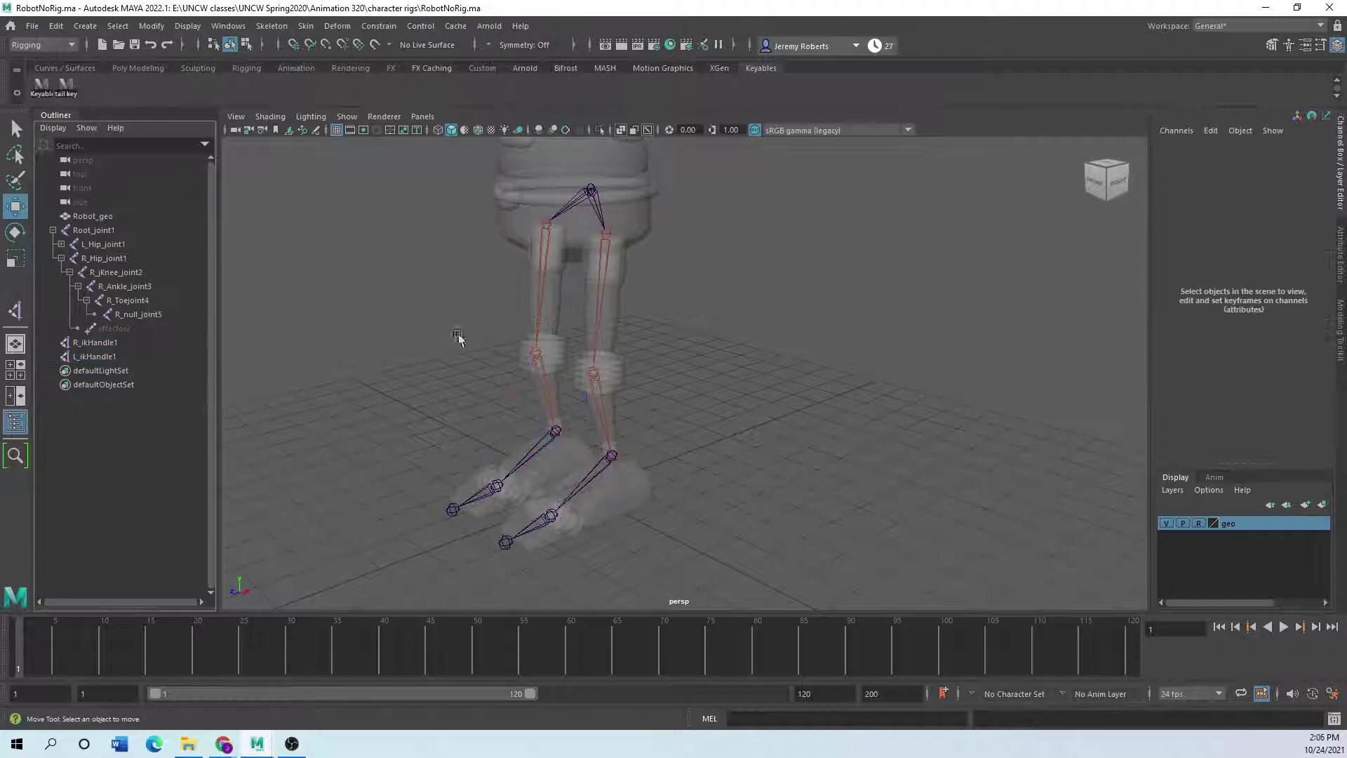